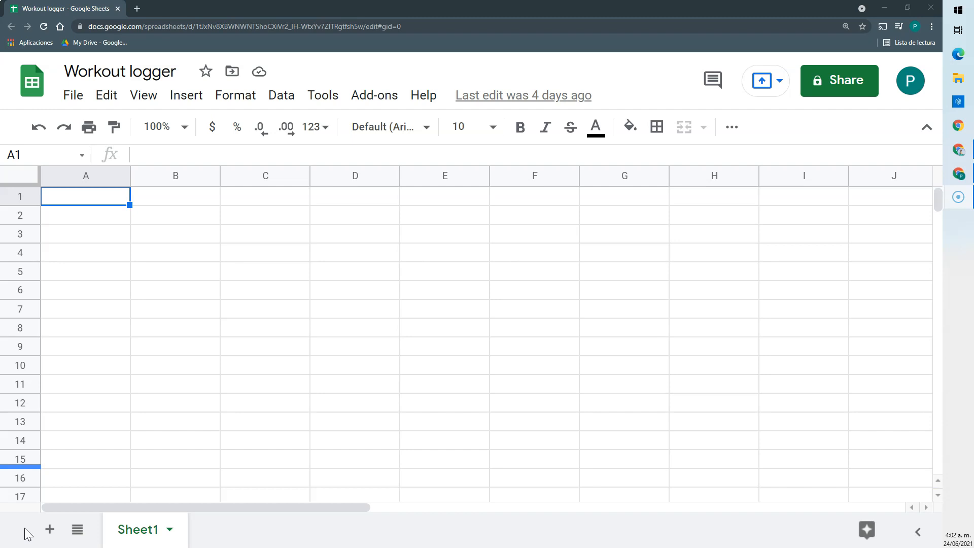
Rename the sheet Sheet1 as Data.
double_click(144, 535)
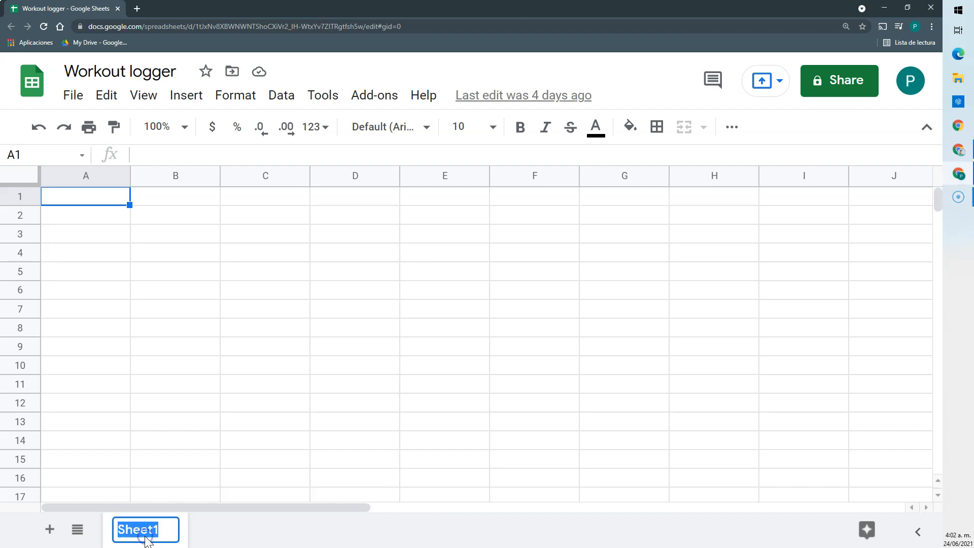
type("Data")
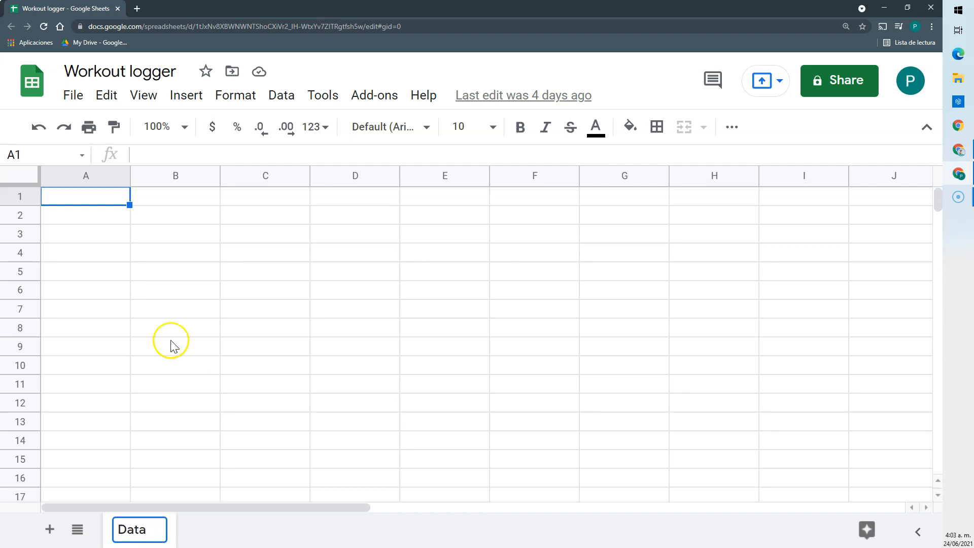
left_click(136, 274)
Enter the column headers Exercise in A1 and Date in B1.
left_click(117, 202)
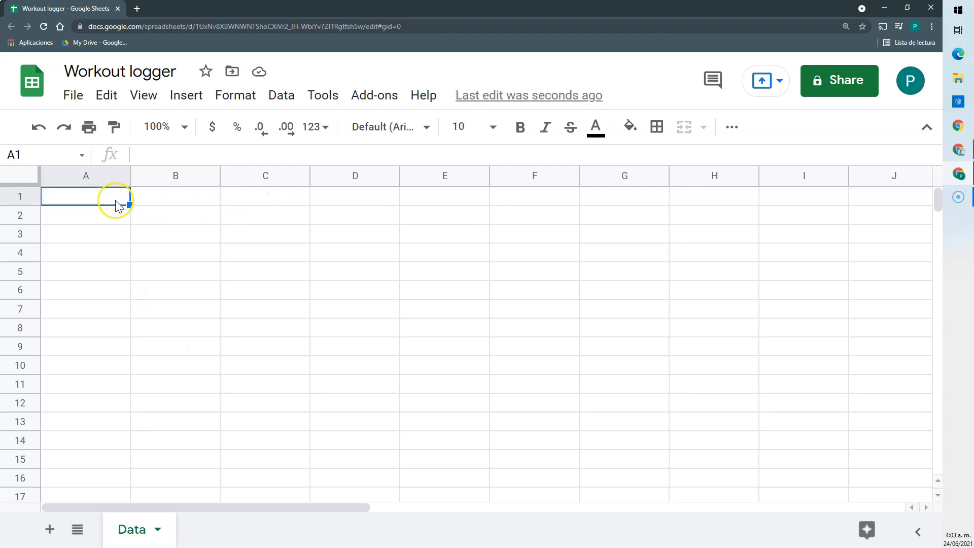
type("Ex")
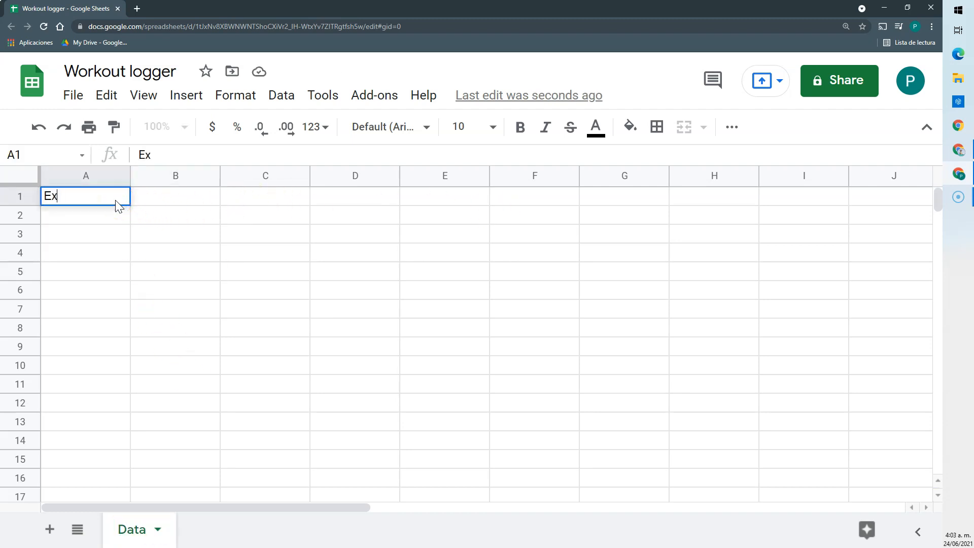
type("ercise")
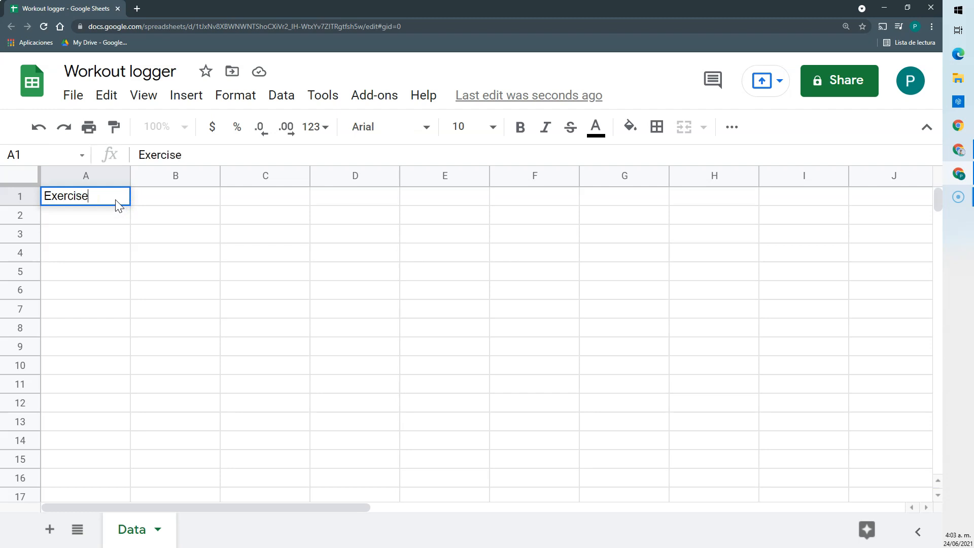
key("Tab")
left_click(149, 206)
type("Date")
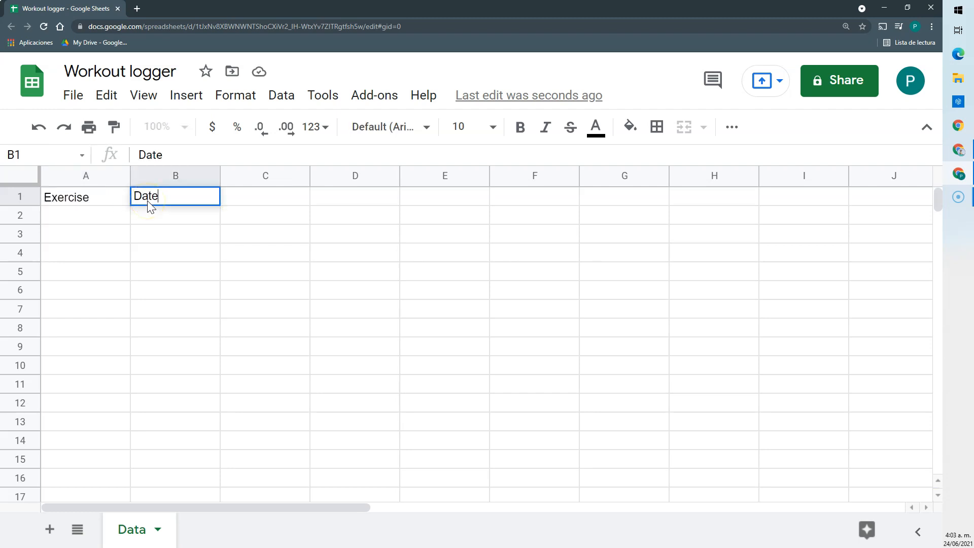
key("Tab")
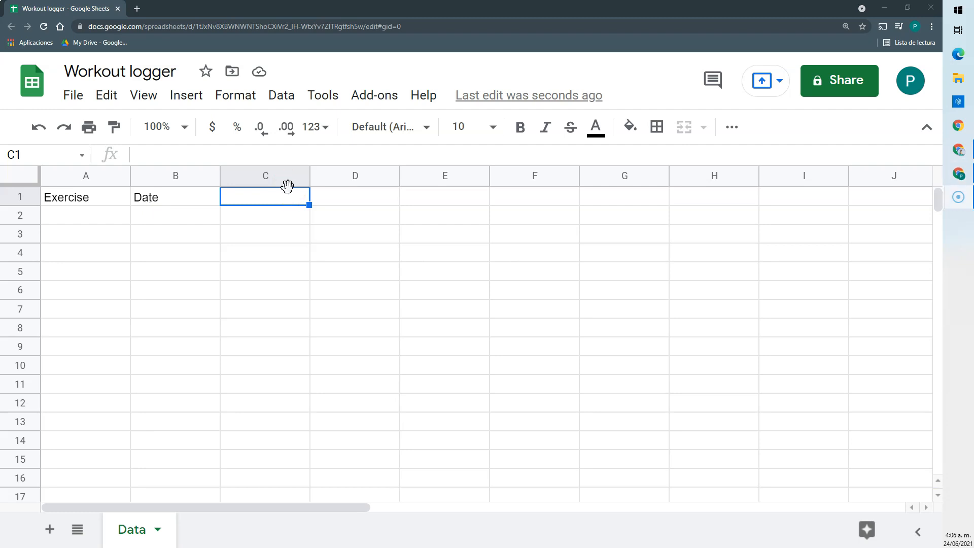
Enter the column header Weight in C1.
left_click(280, 217)
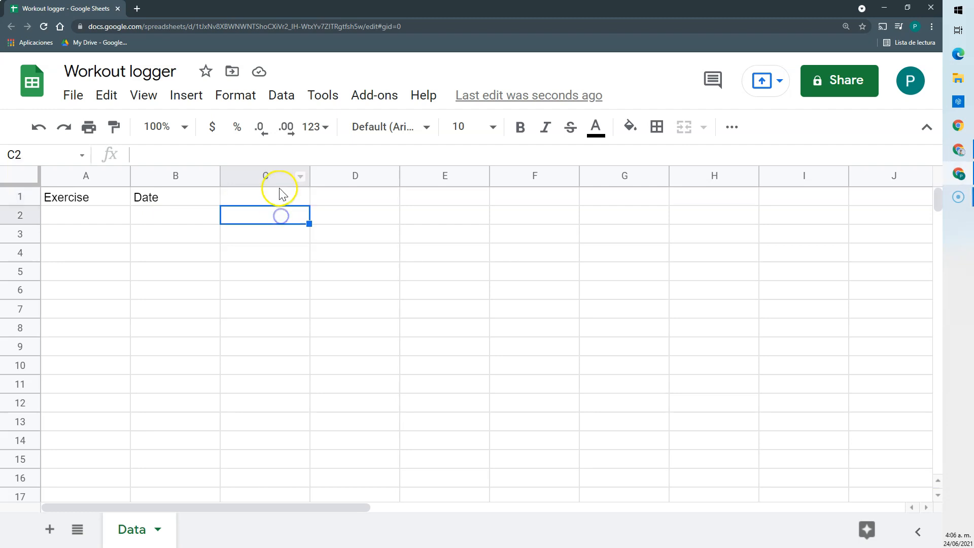
left_click(280, 178)
left_click(283, 197)
type("Weight")
key("Tab")
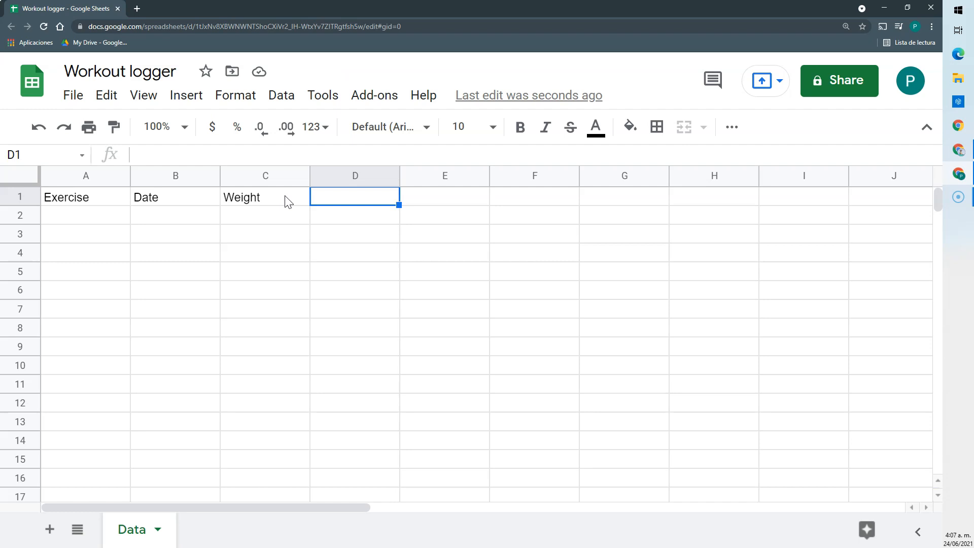
Fill D1:H1 with the headers Series 1 through Series 5 and enter Comments in I1.
type("Series")
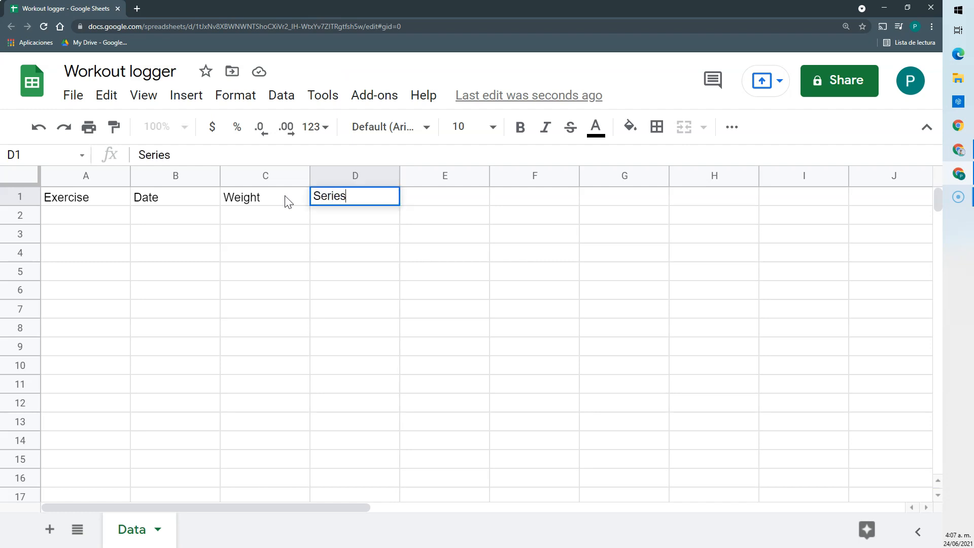
type(" 1")
key("Tab")
left_click(354, 198)
left_click_drag(399, 205, 668, 220)
left_click(781, 200)
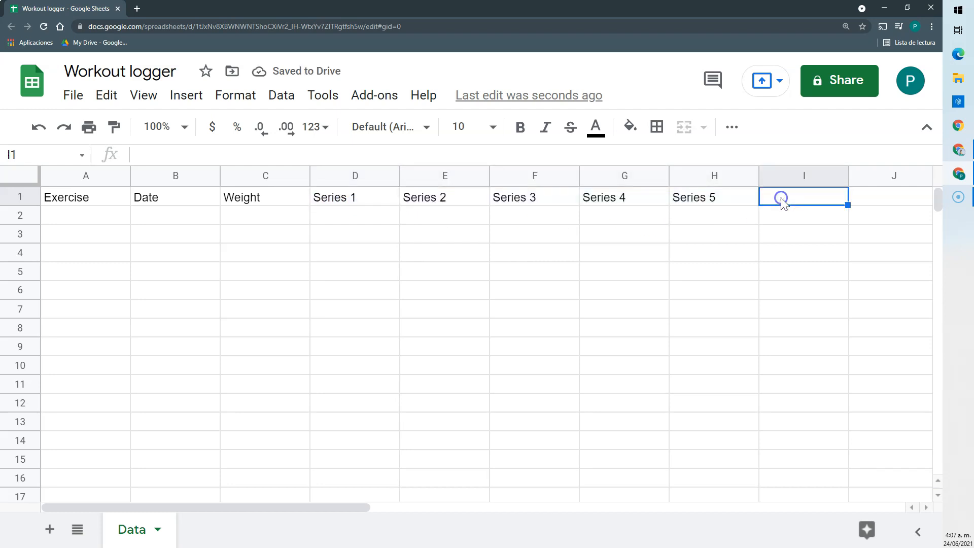
type("Comments")
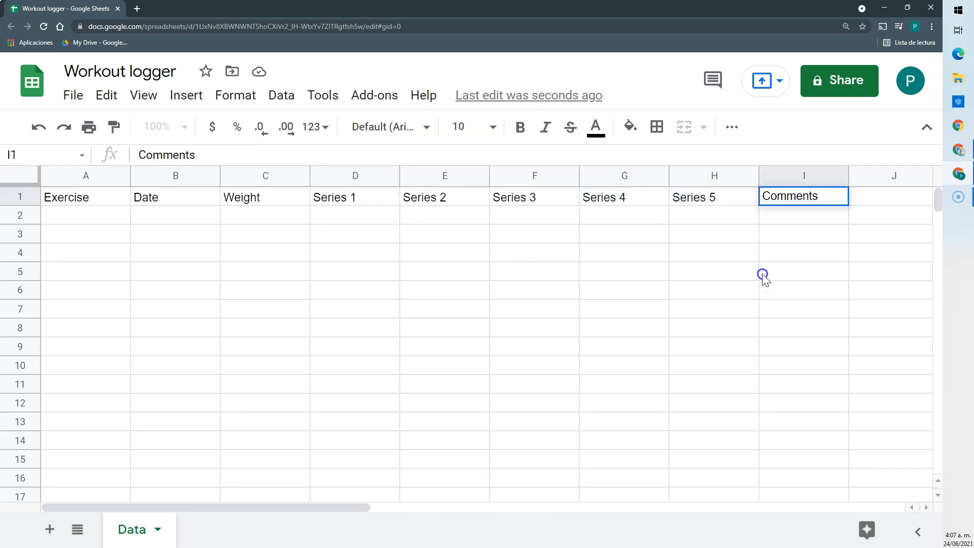
Fit the widths of columns A through I to their header text.
left_click_drag(791, 175, 120, 170)
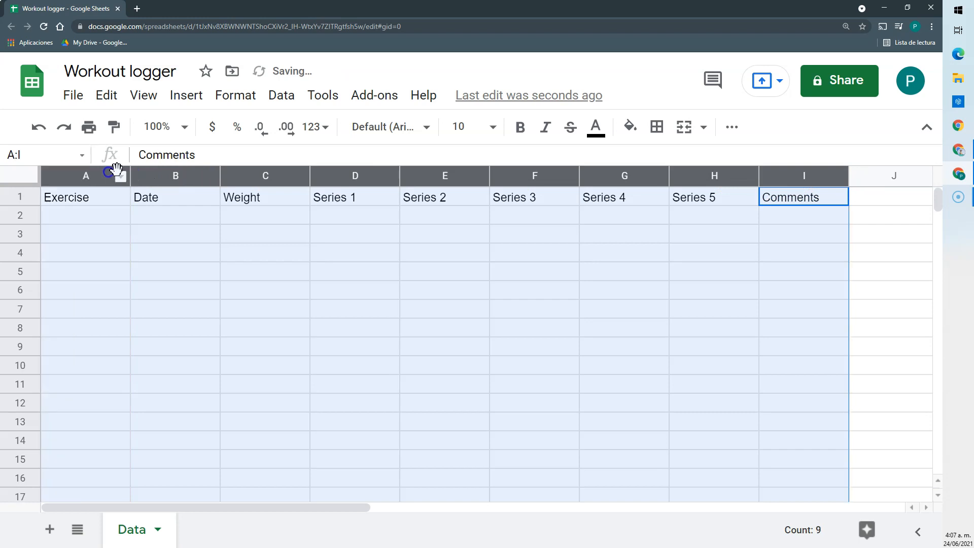
double_click(131, 175)
left_click(332, 216)
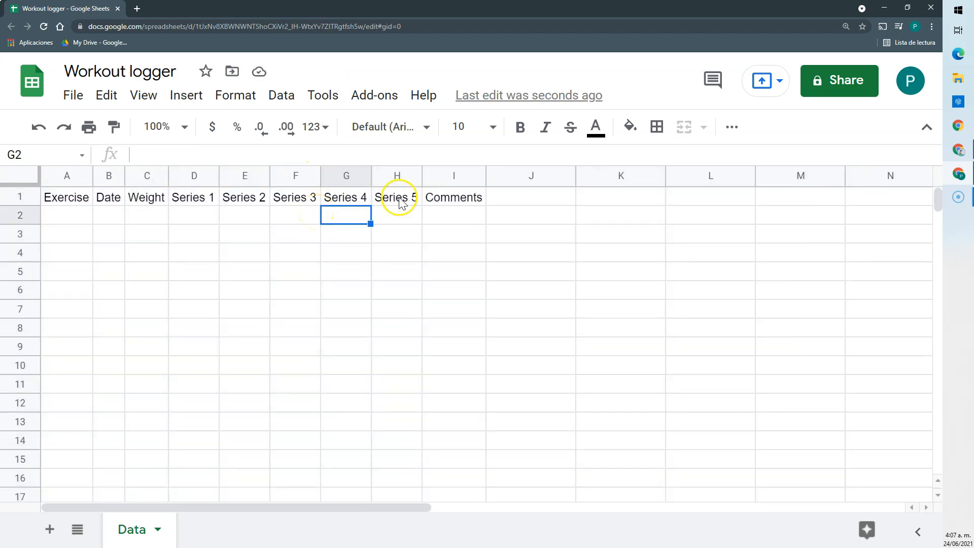
Make the header cells A1:I1 bold.
left_click_drag(436, 197, 78, 196)
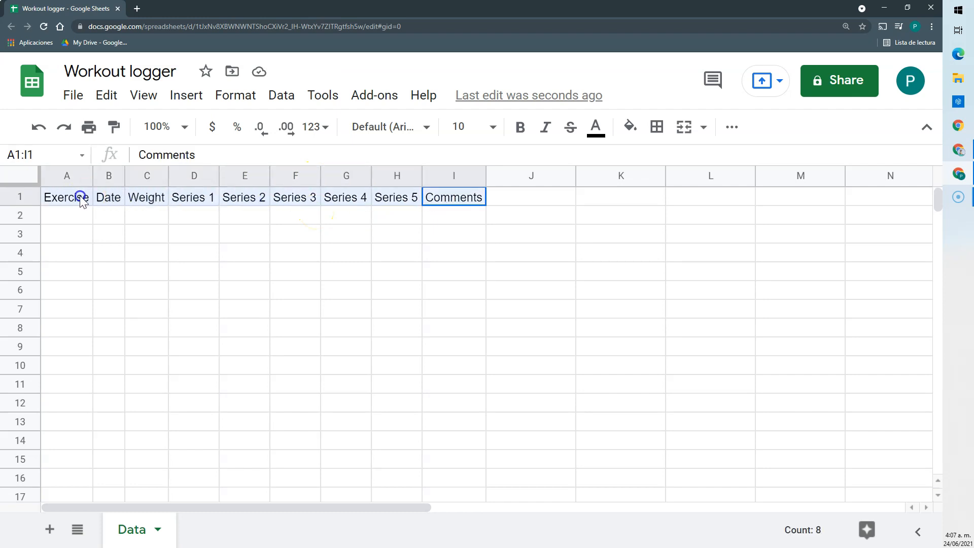
key("ctrl+b")
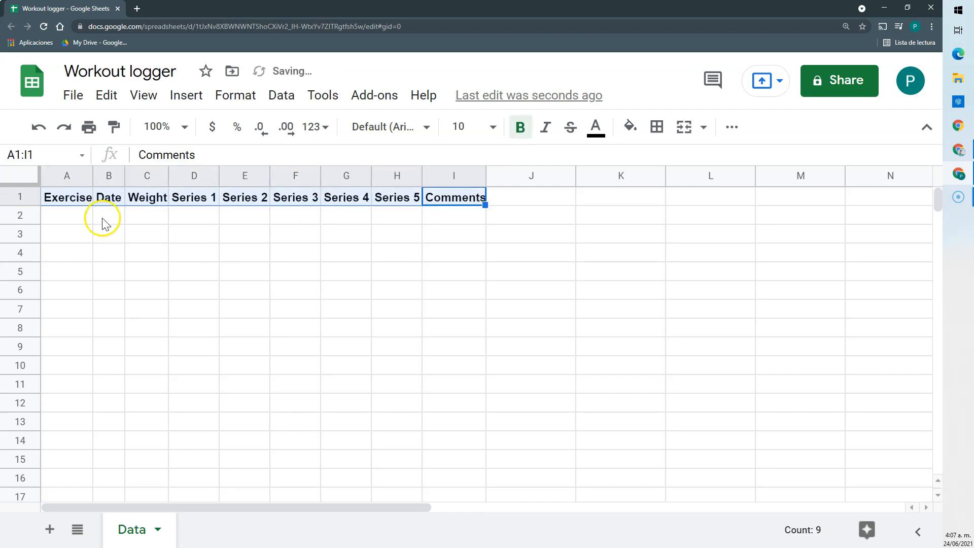
left_click(102, 217)
Widen columns A through I to one equal width, then widen column I further so Comments fits.
left_click(71, 175)
left_click_drag(71, 176, 428, 174)
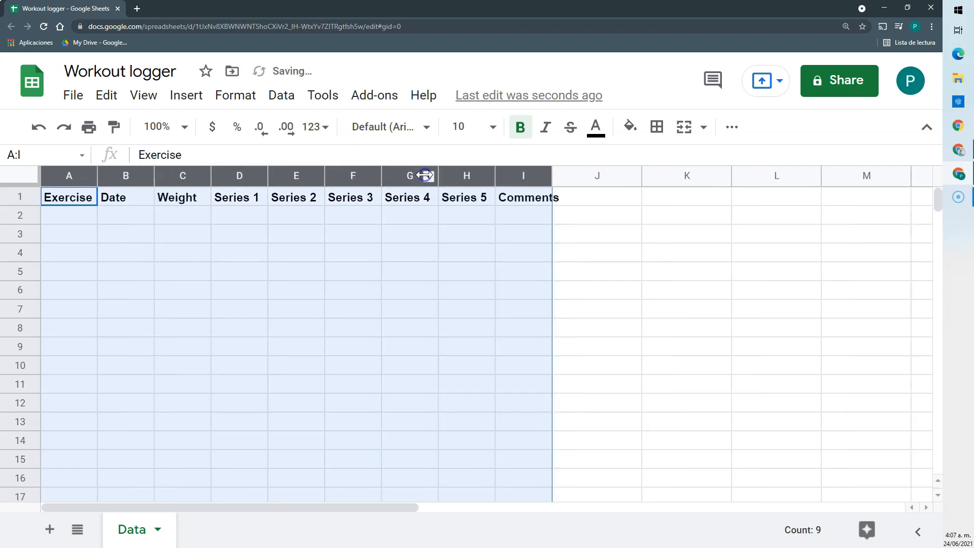
left_click(507, 200)
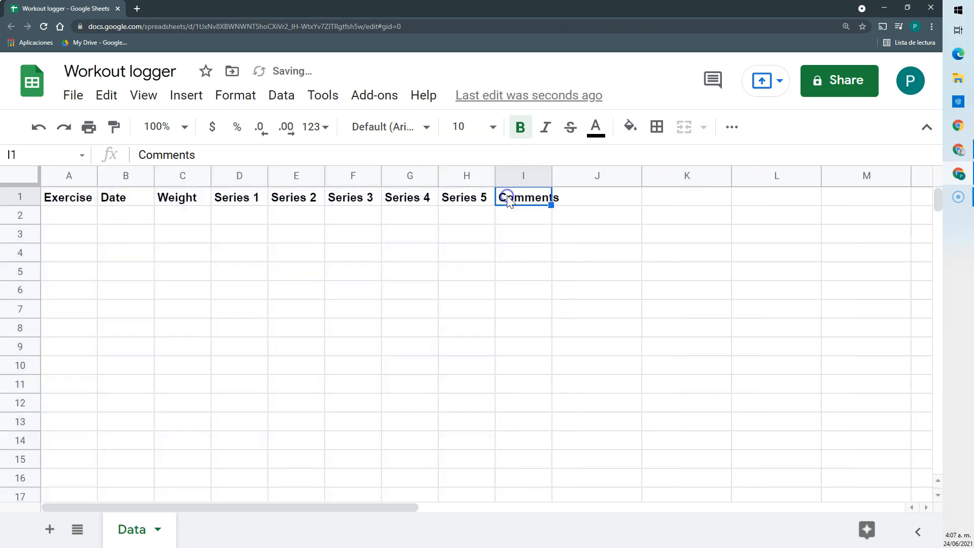
left_click_drag(551, 178, 576, 182)
left_click(561, 216)
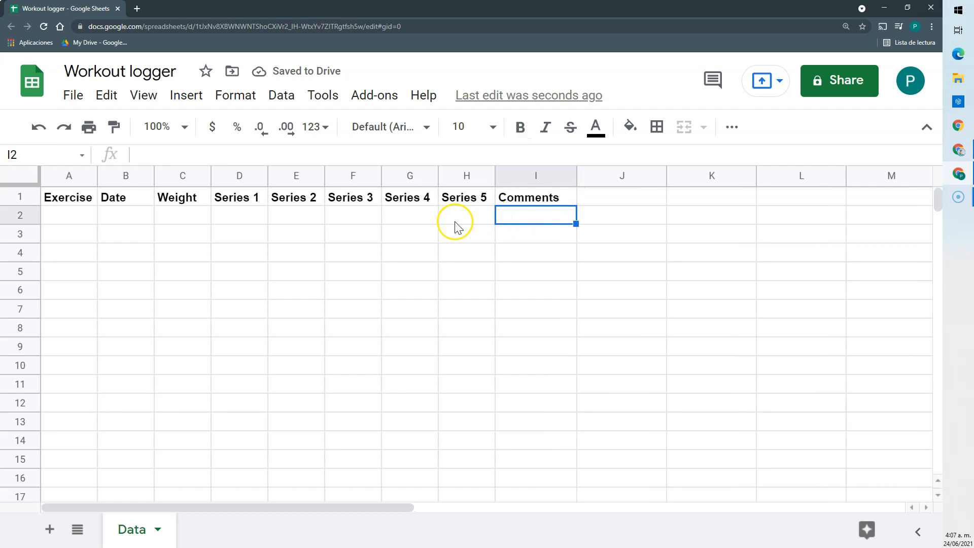
Start a data validation rule for the series cells D2:H2 with Number as the criterion.
left_click(256, 218)
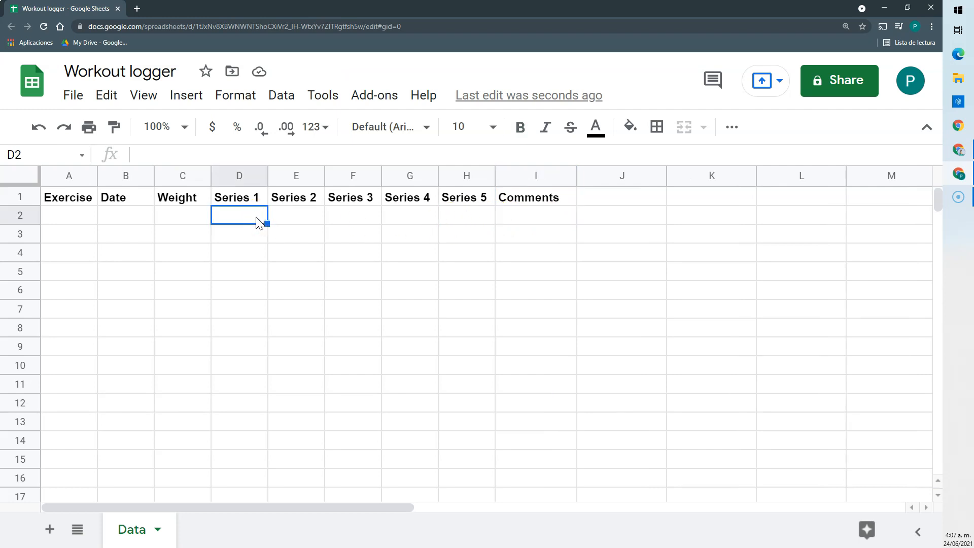
left_click(259, 222)
left_click_drag(261, 224, 467, 215)
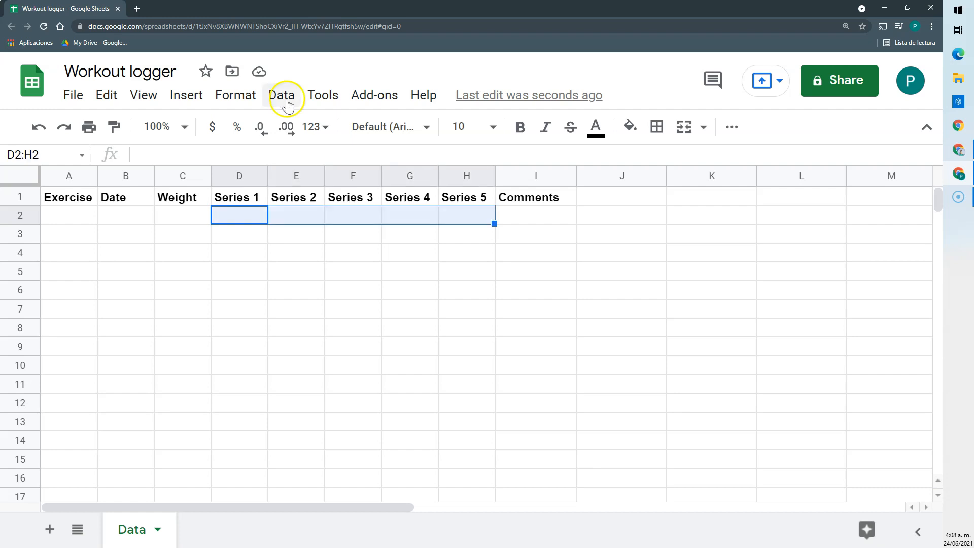
left_click(282, 96)
left_click(361, 339)
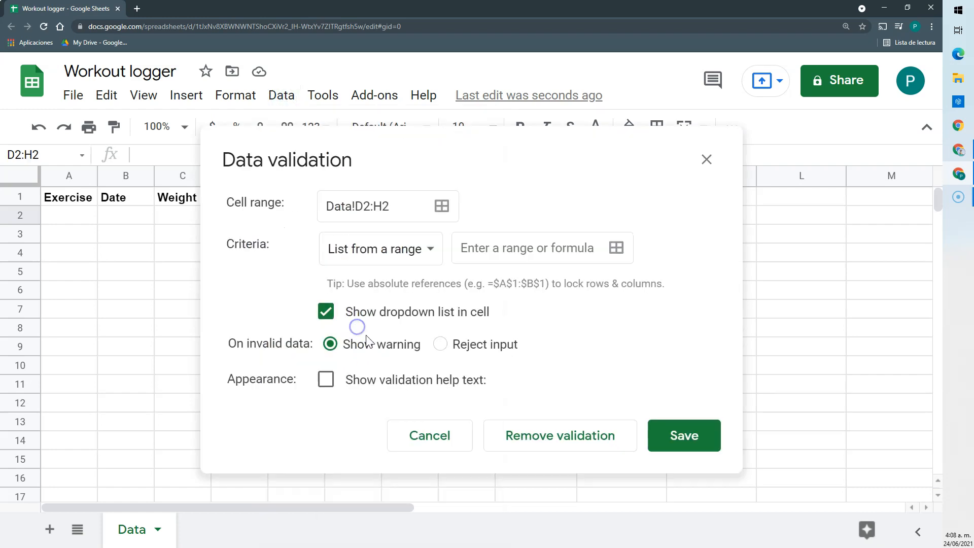
left_click(427, 188)
left_click(412, 312)
Restrict the series cells to numbers between 1 and 100, reject invalid input, and save the rule.
left_click(469, 250)
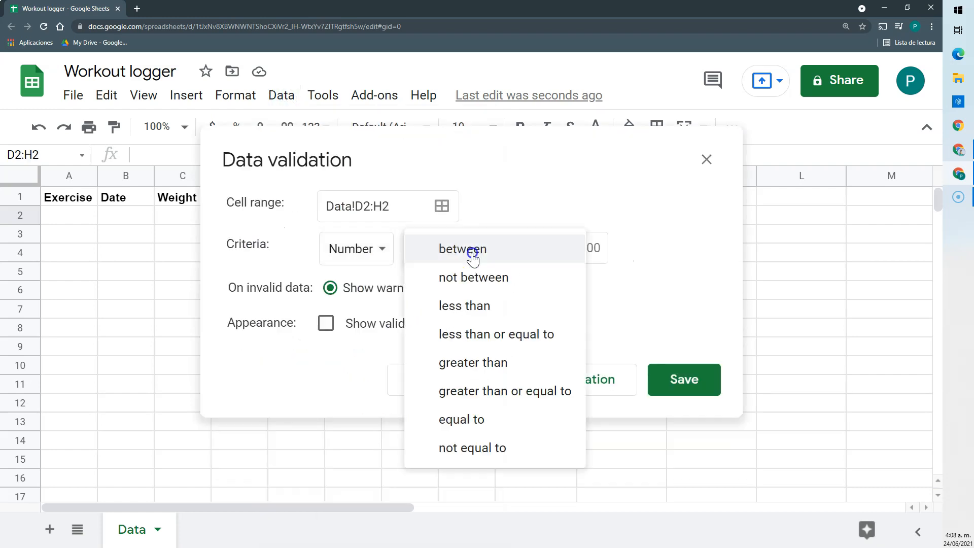
left_click(469, 251)
left_click(515, 252)
type("1")
left_click(569, 252)
type("100")
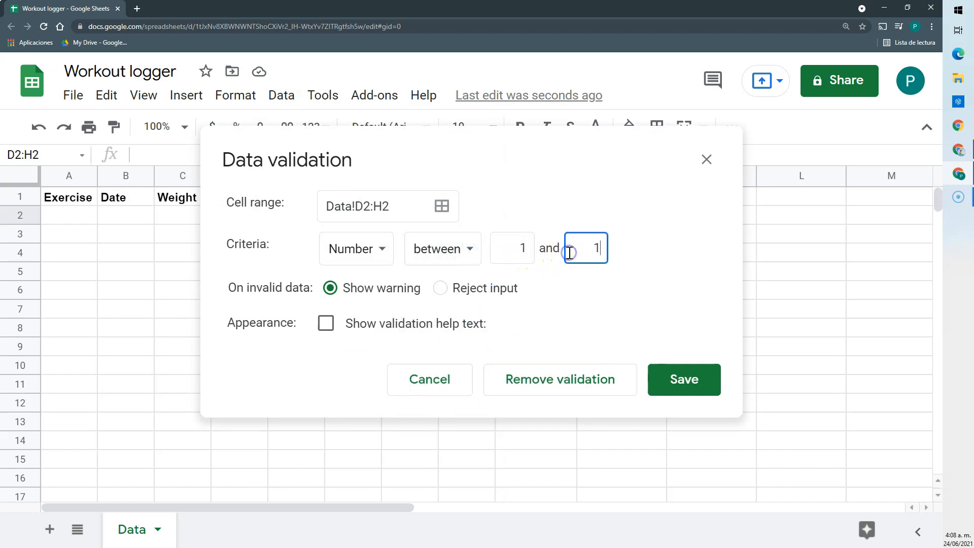
left_click(627, 361)
left_click(488, 294)
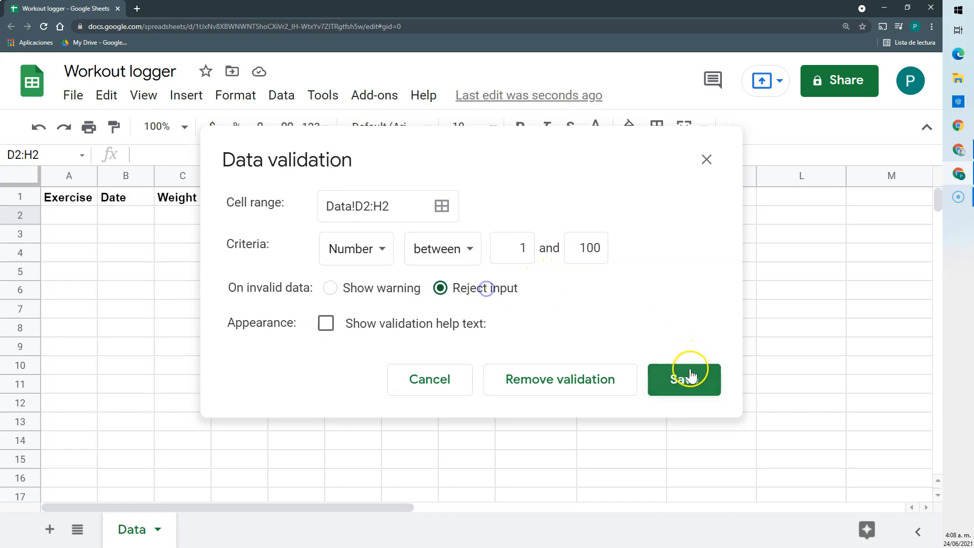
left_click(684, 378)
Apply data validation to B2 that accepts only a valid date and rejects invalid input.
left_click(178, 217)
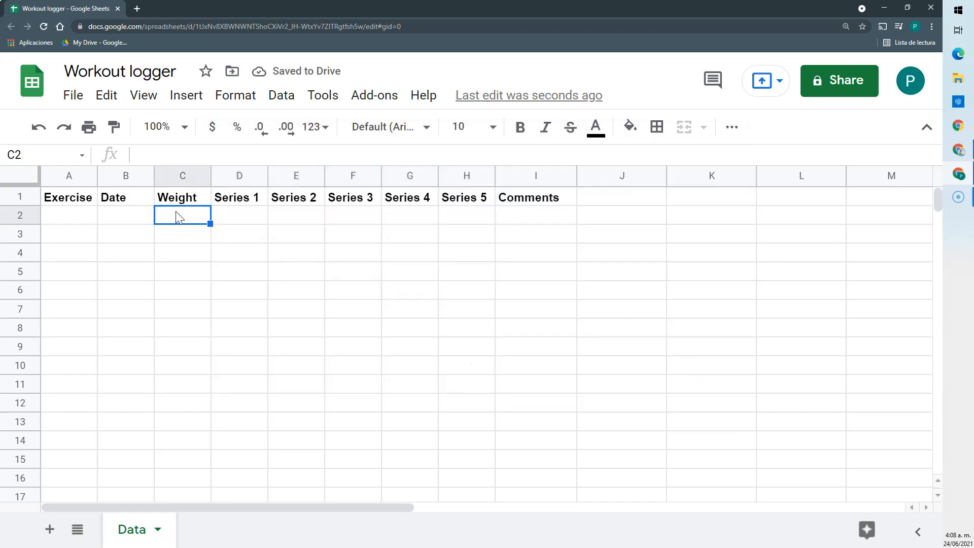
left_click(175, 217)
left_click(125, 220)
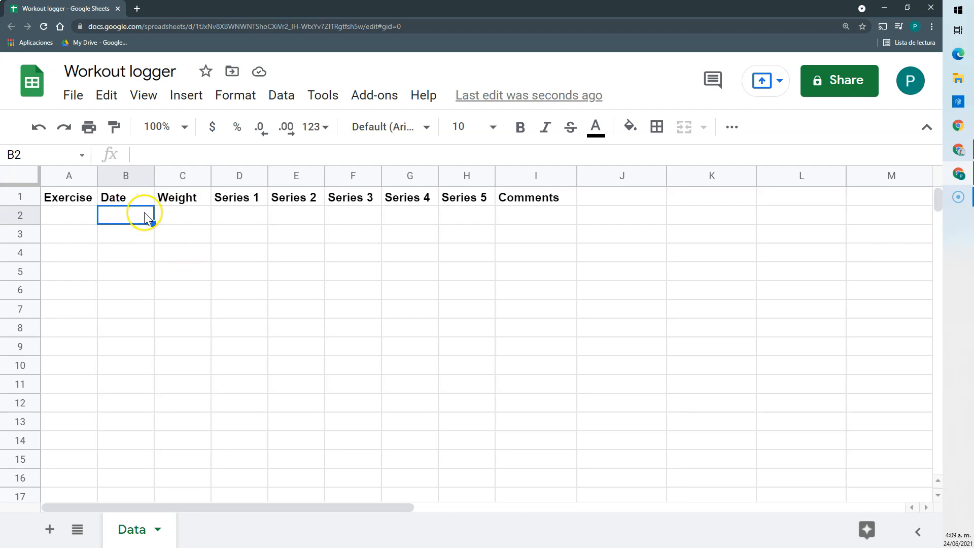
left_click(282, 97)
left_click(342, 329)
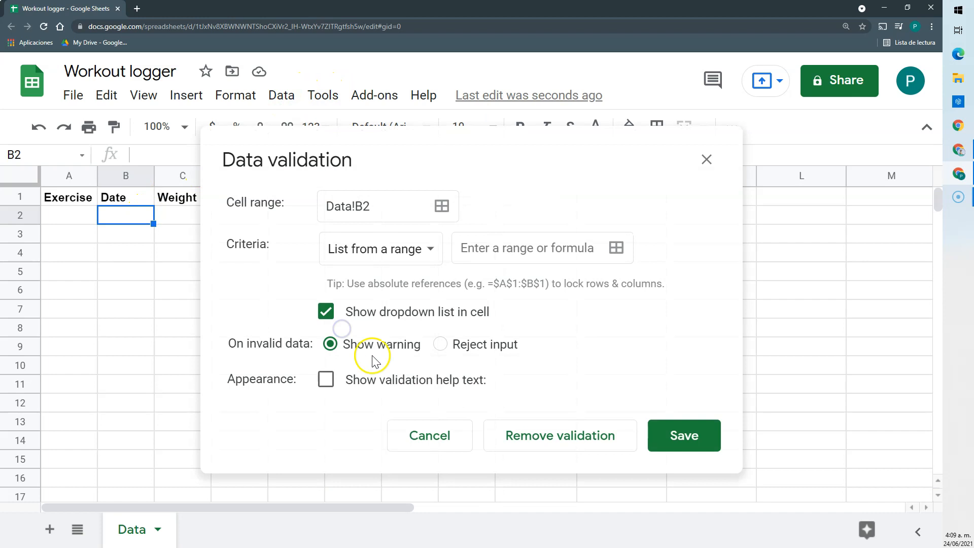
left_click(423, 249)
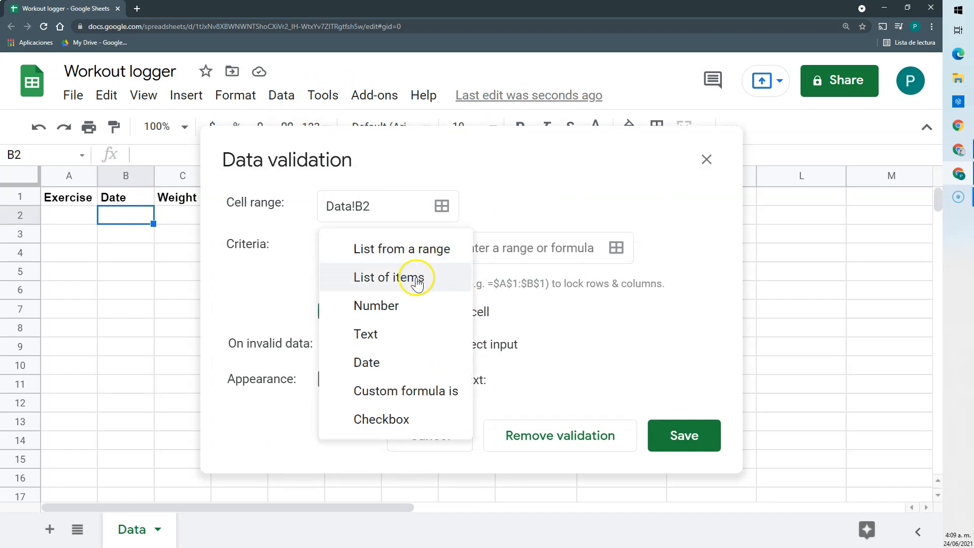
left_click(382, 364)
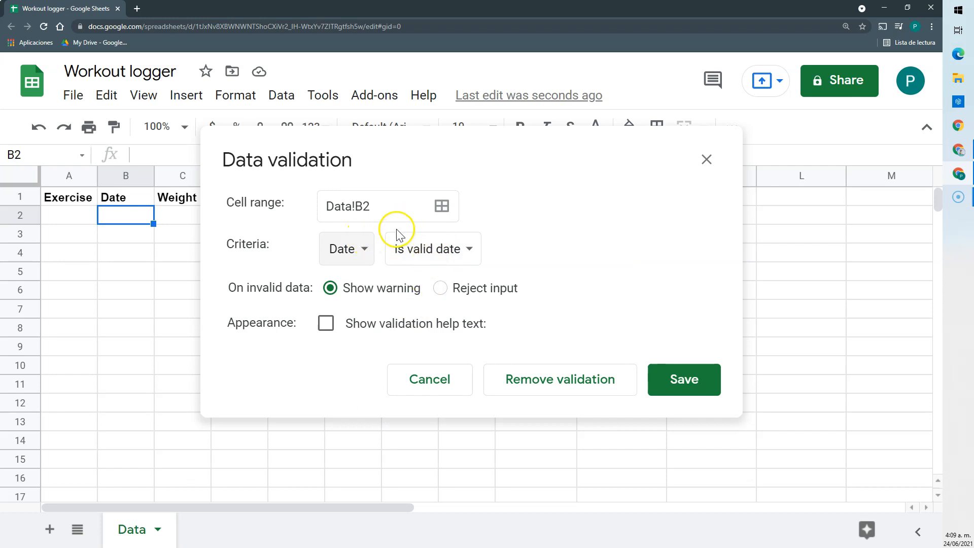
left_click(444, 294)
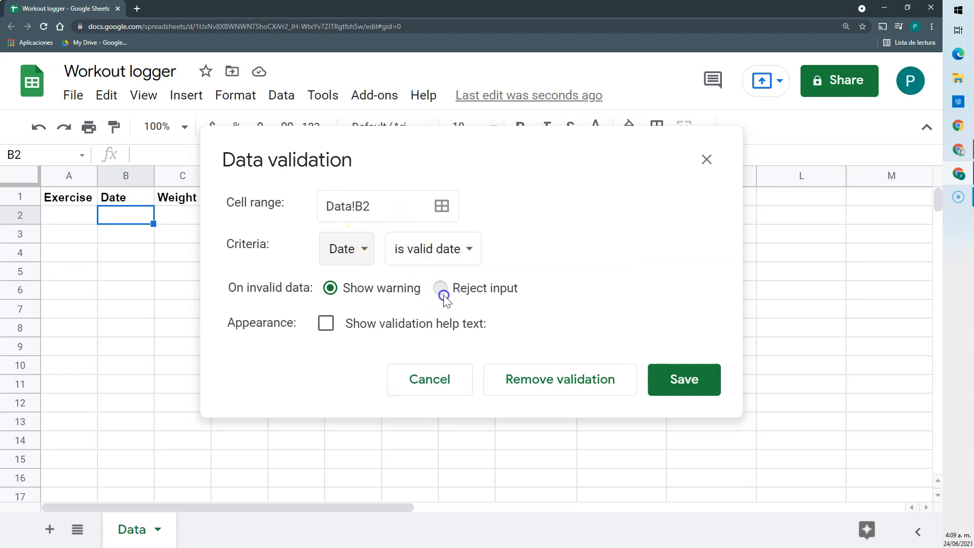
left_click(675, 377)
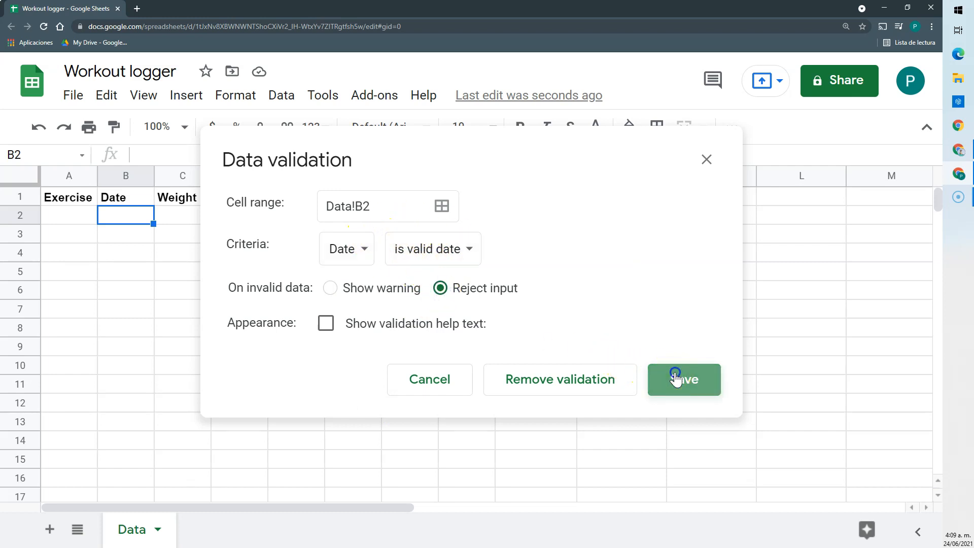
Widen the Exercise column A to make room for longer exercise names.
left_click(83, 216)
left_click_drag(97, 176, 146, 177)
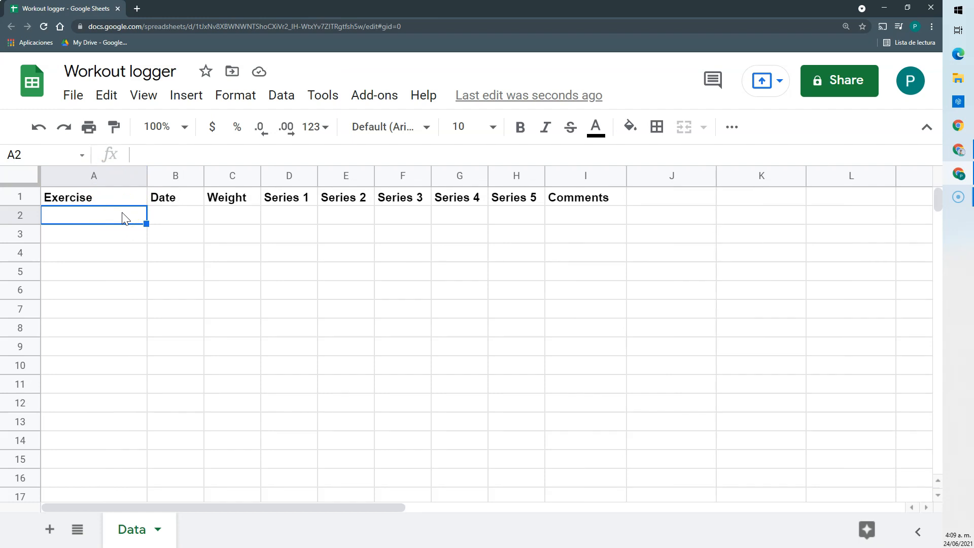
Add a new sheet to the workbook and name it Lists.
left_click(50, 529)
double_click(213, 529)
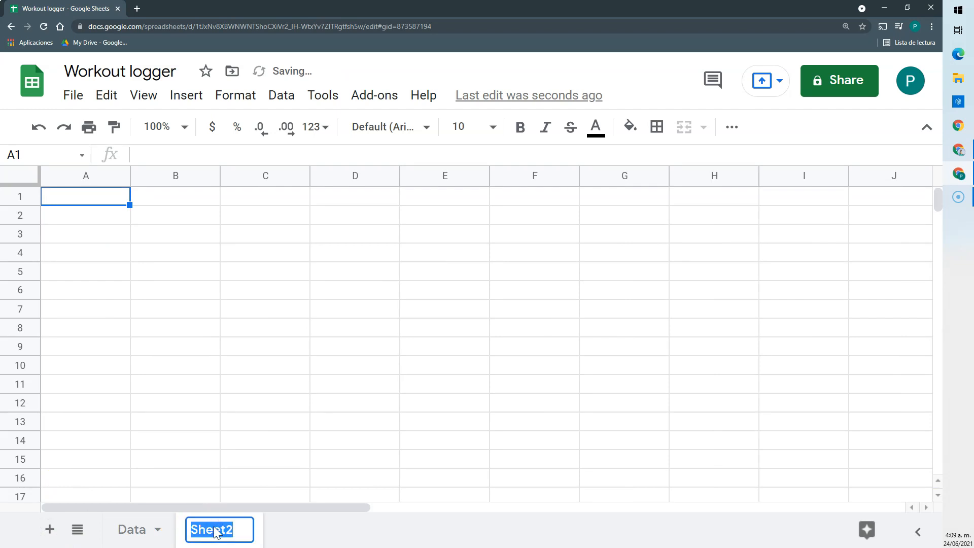
type("List")
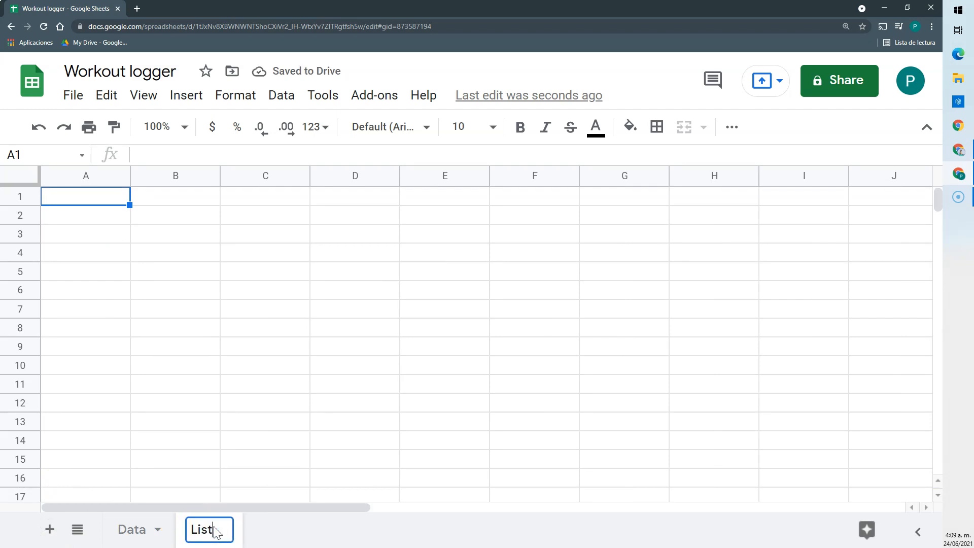
type("s")
left_click(138, 525)
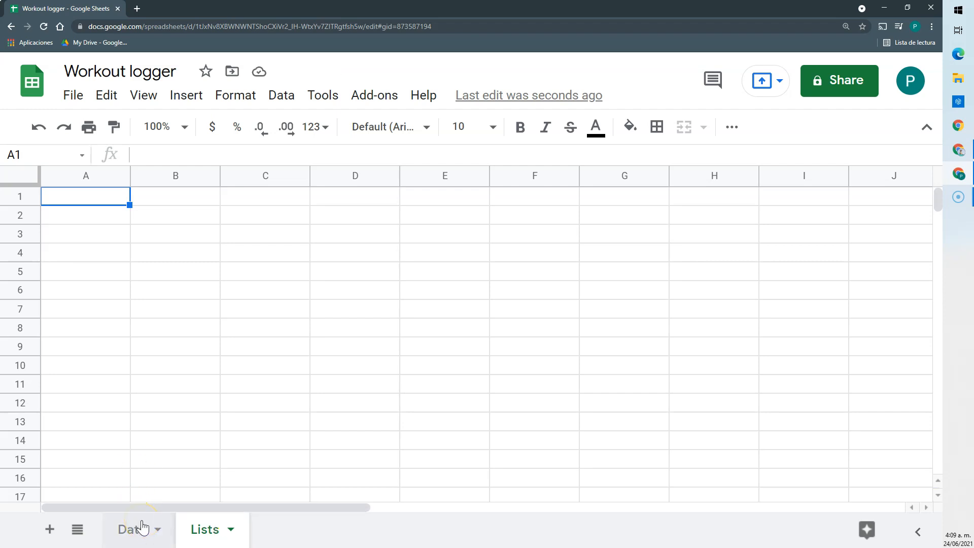
Enter the heading Exercise in cell A1 of the Lists sheet.
left_click(95, 197)
type("E")
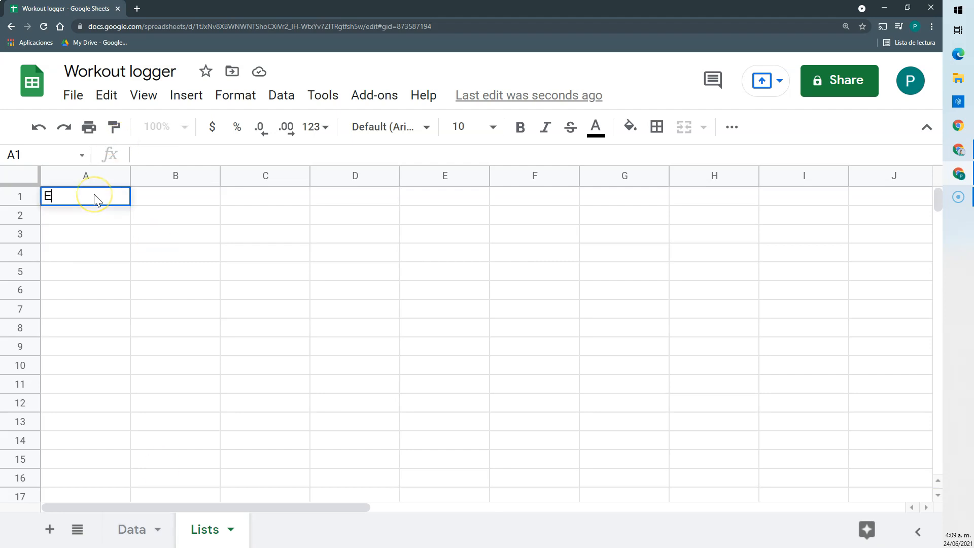
type("xercise")
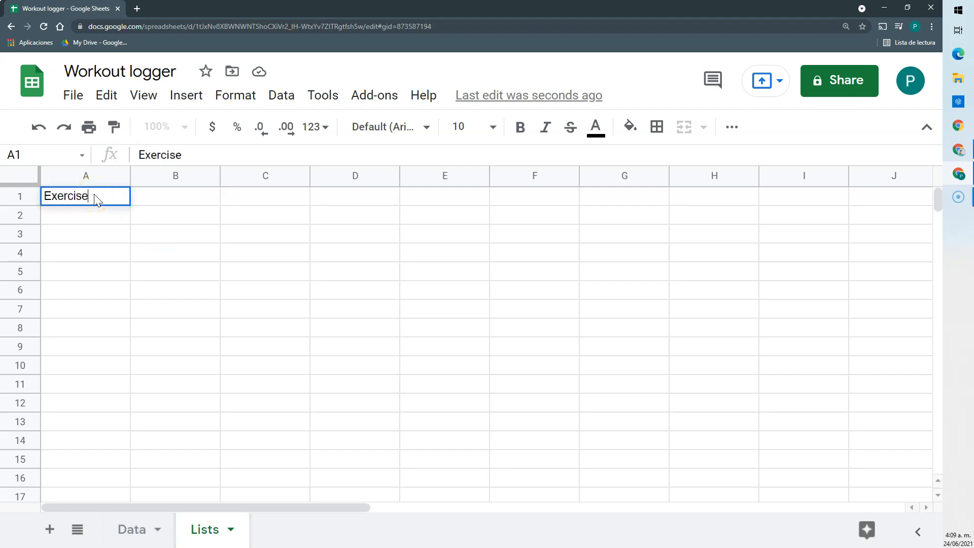
key("Return")
List Pushups, Squats, Pullups, Lunges and Chinups in A2:A6, and make the Exercise heading in A1 bold.
type("P")
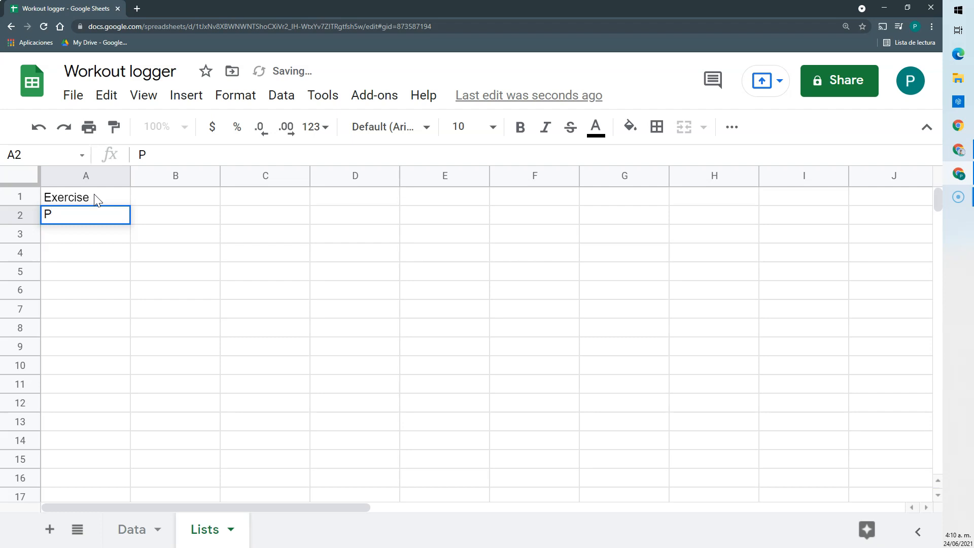
type("ushups")
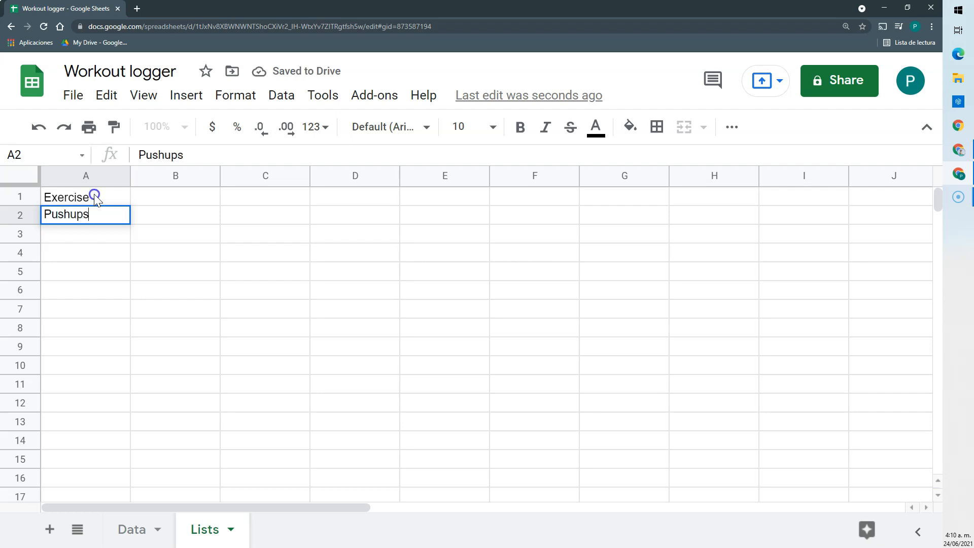
key("Return")
type("Squats")
key("Return")
type("Pullups")
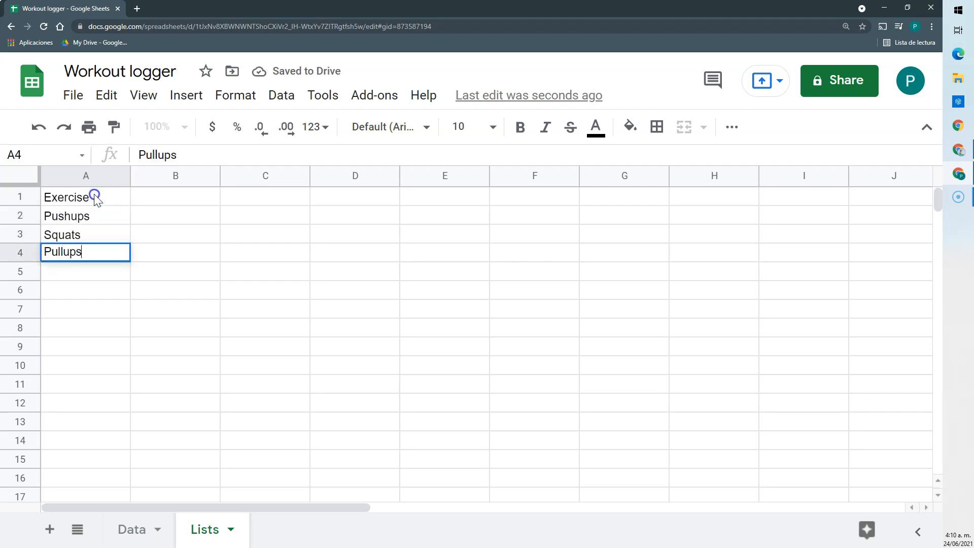
key("Return")
type("Lunges")
key("Return")
type("Chinups")
key("Return")
left_click(95, 197)
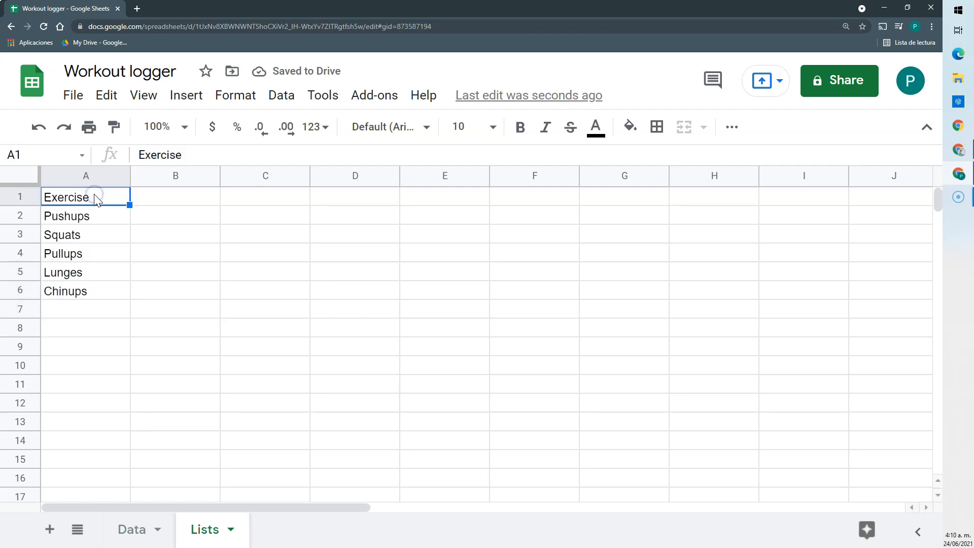
key("ctrl+b")
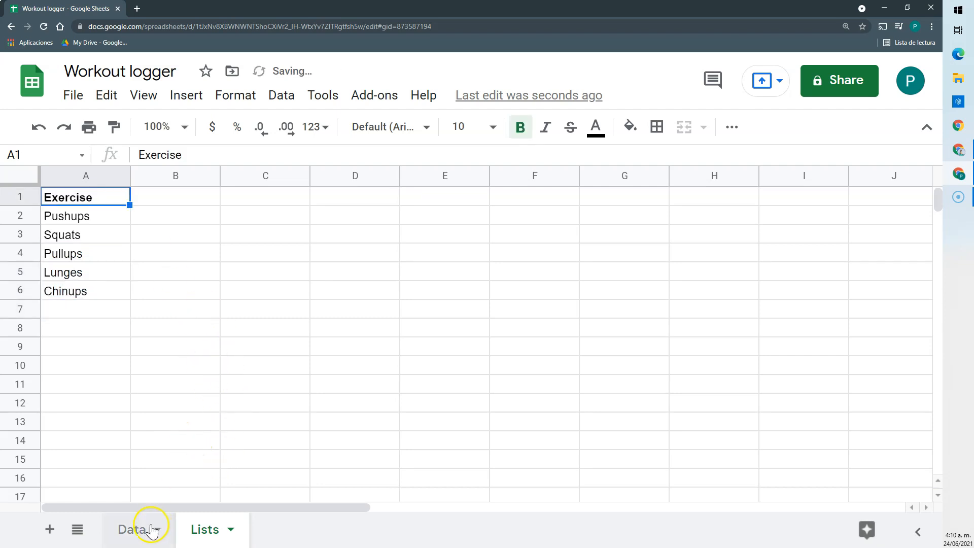
Start a list-from-a-range validation rule for A2 on the Data sheet, using Lists!A2:A as the source range.
left_click(133, 529)
left_click(288, 98)
mouse_move(322, 95)
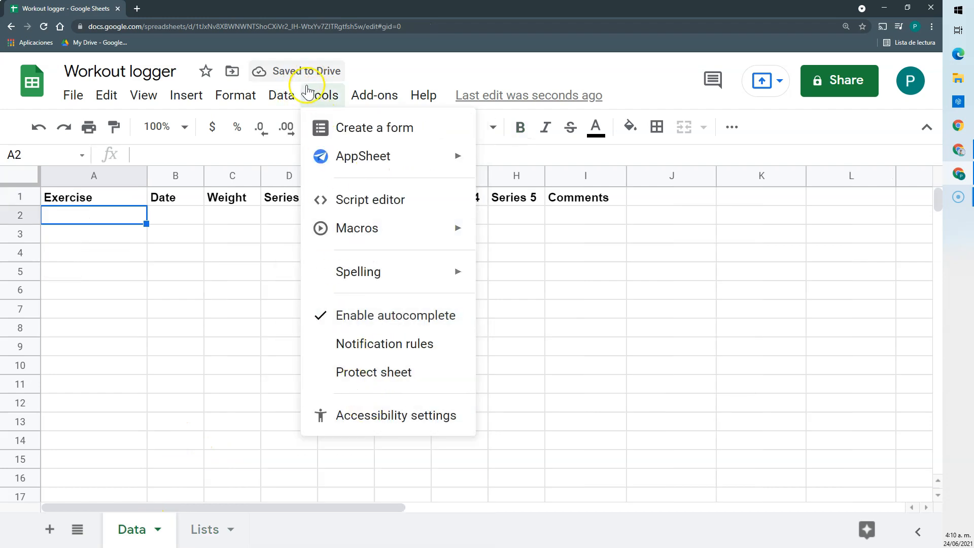
mouse_move(283, 96)
left_click(309, 333)
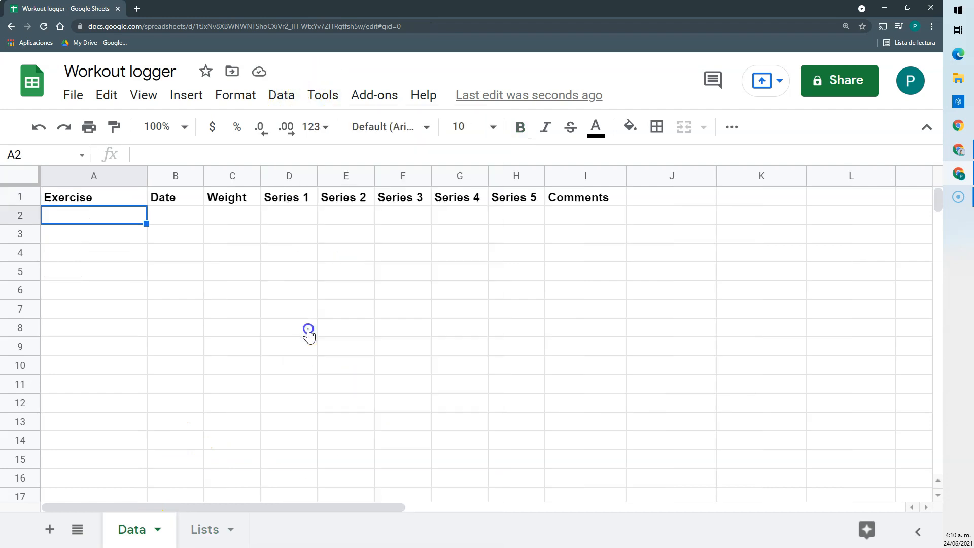
left_click(617, 249)
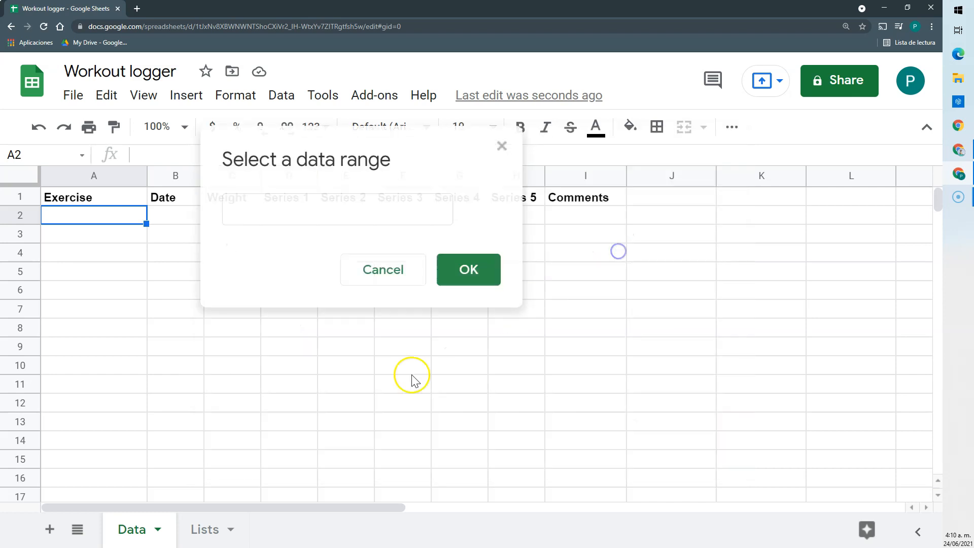
left_click(207, 529)
left_click(96, 214)
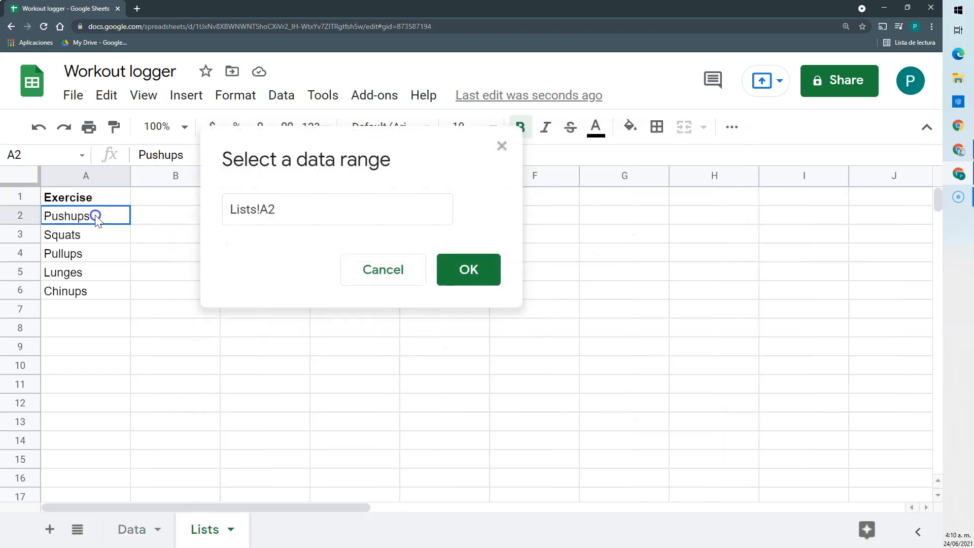
left_click(313, 213)
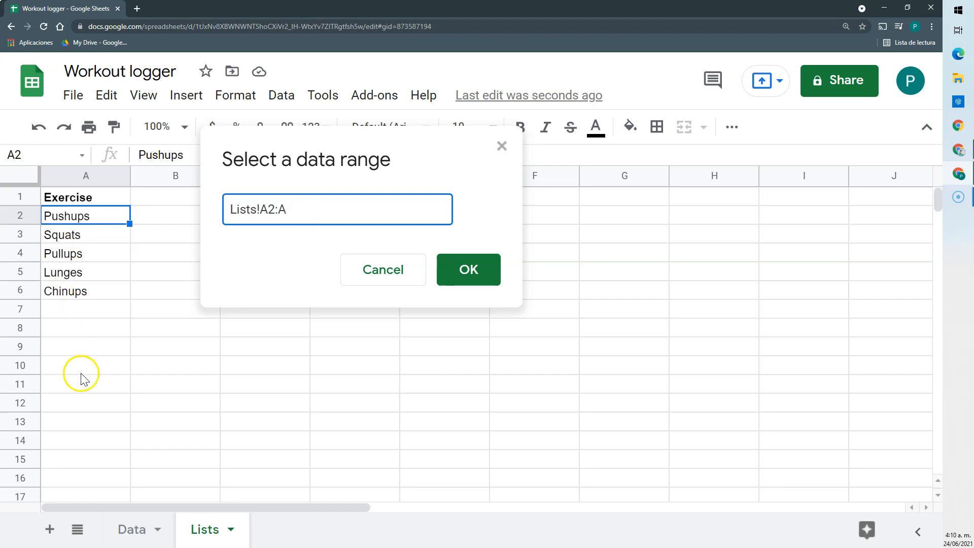
Accept the source range, set the exercise rule to reject invalid input, and save it.
scroll(81, 354, "down", 1)
scroll(80, 354, "up", 1)
left_click(444, 275)
left_click(485, 344)
left_click(705, 439)
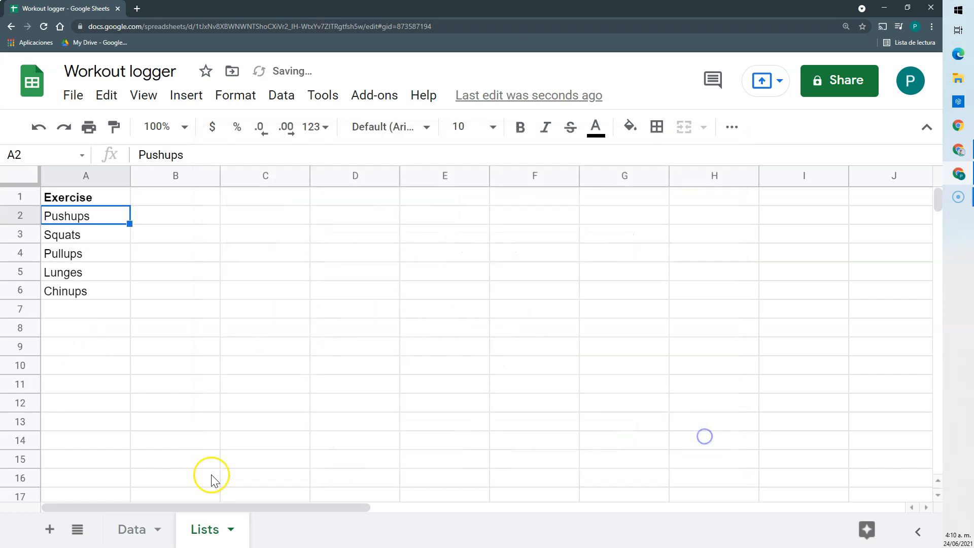
Check the exercise dropdown in A2 of the Data sheet against the entries on the Lists sheet.
left_click(131, 529)
left_click(137, 217)
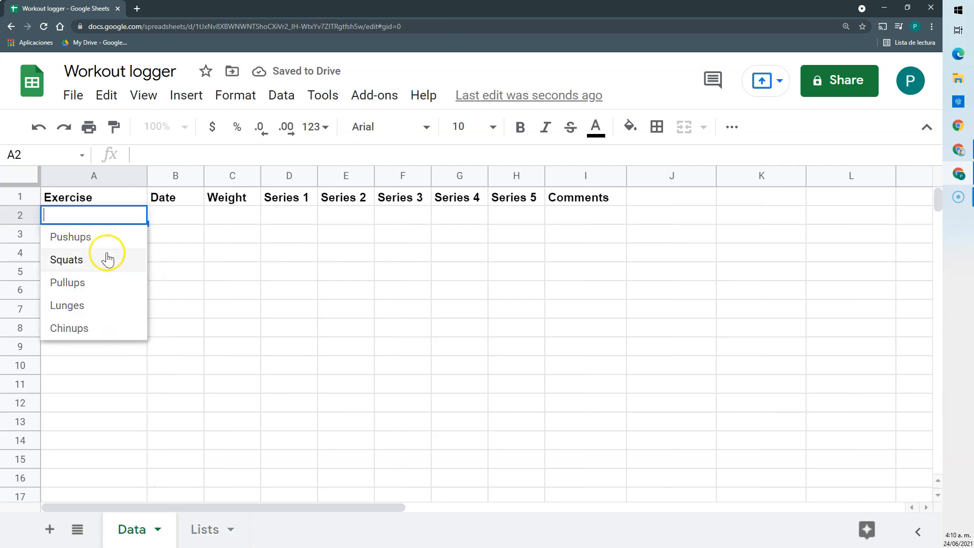
left_click(172, 294)
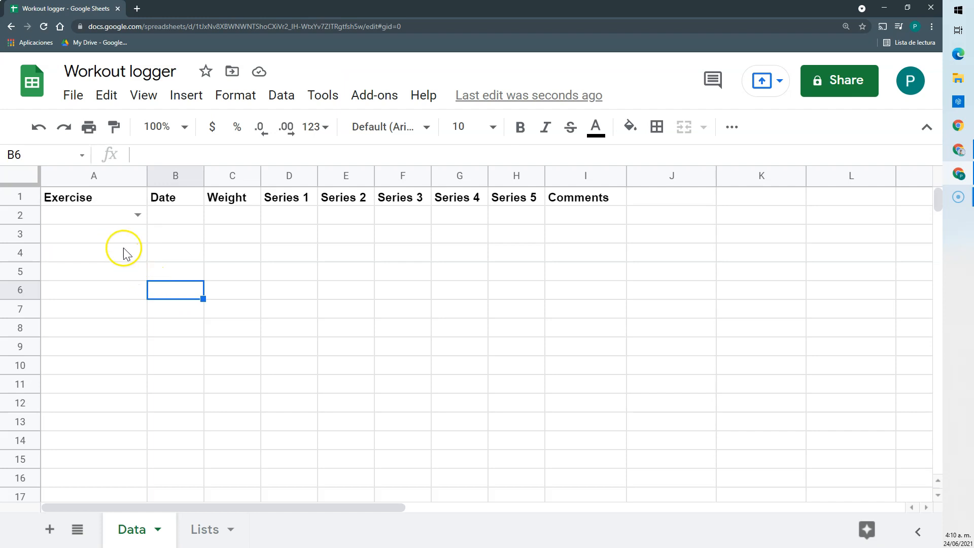
left_click(201, 527)
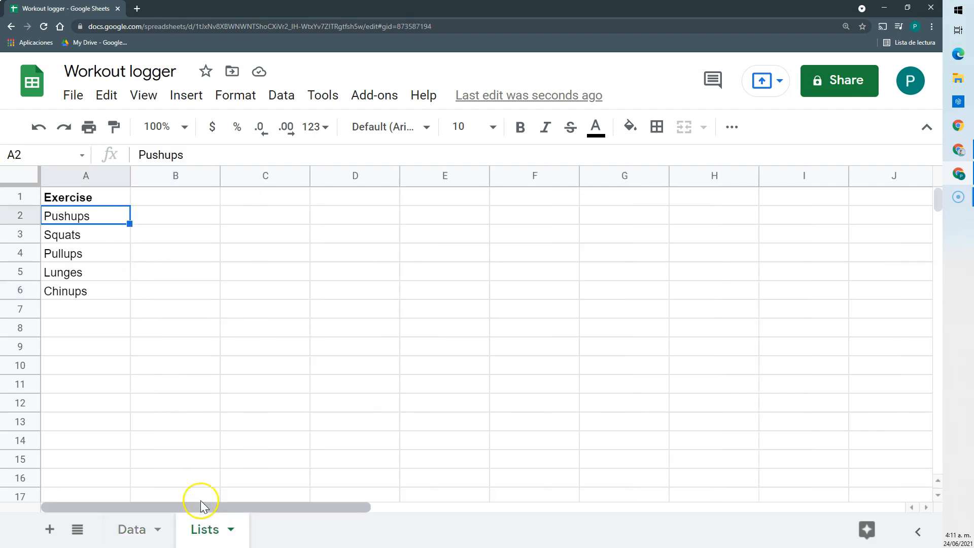
left_click(108, 310)
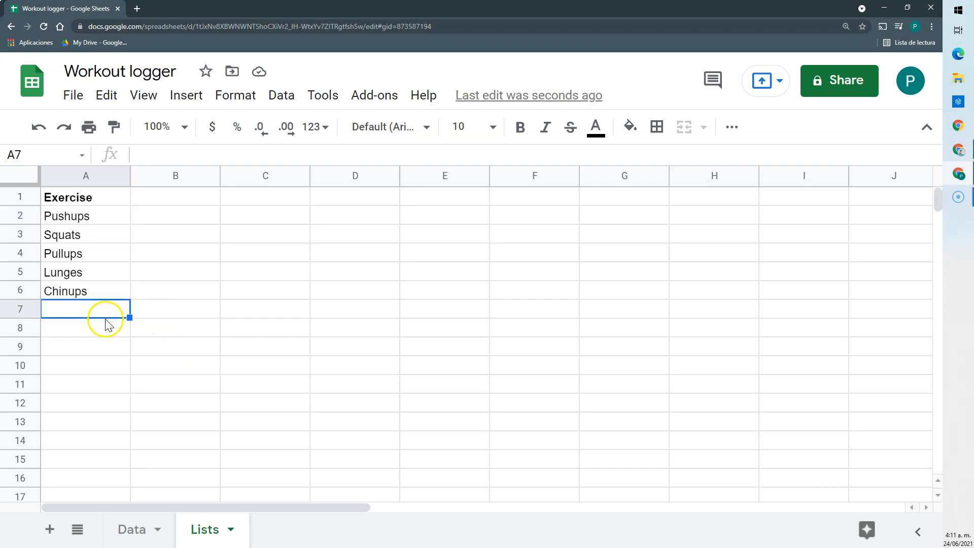
left_click(133, 529)
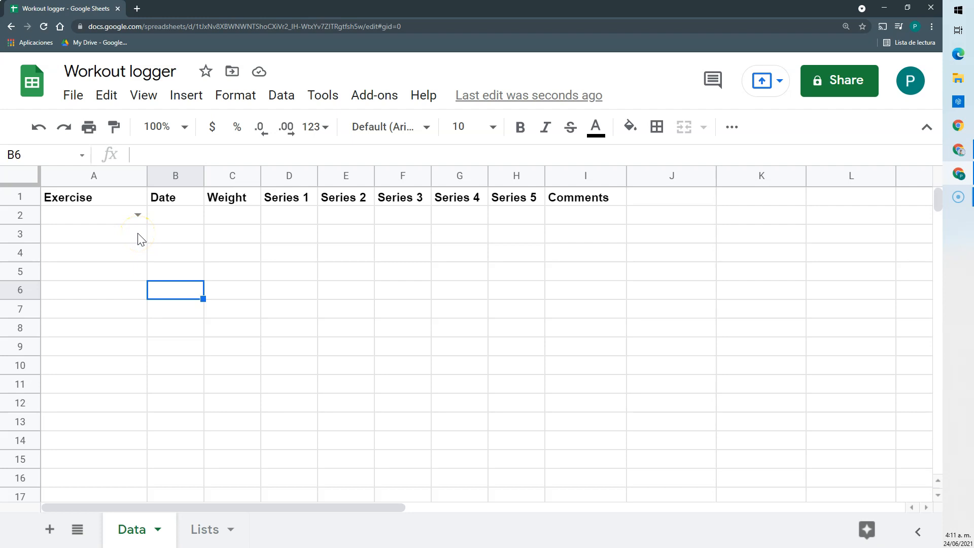
left_click(118, 213)
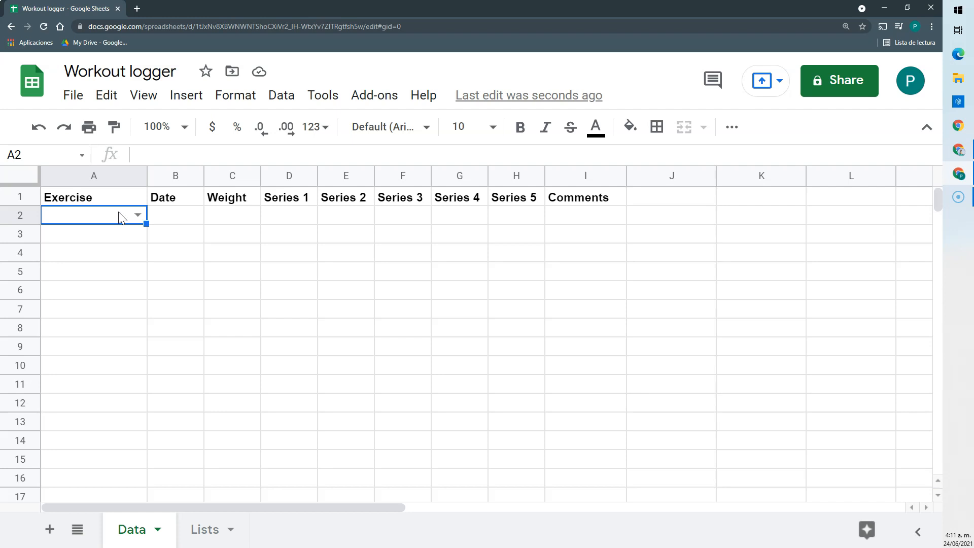
Clear the exercise names in A2:A6 of the Lists sheet.
left_click(204, 529)
left_click_drag(90, 217, 95, 299)
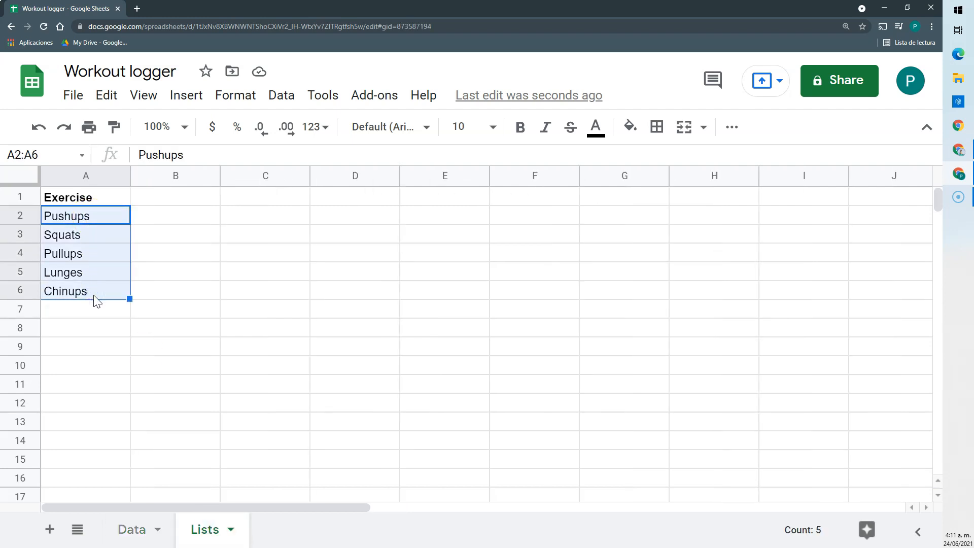
key("Delete")
left_click(93, 218)
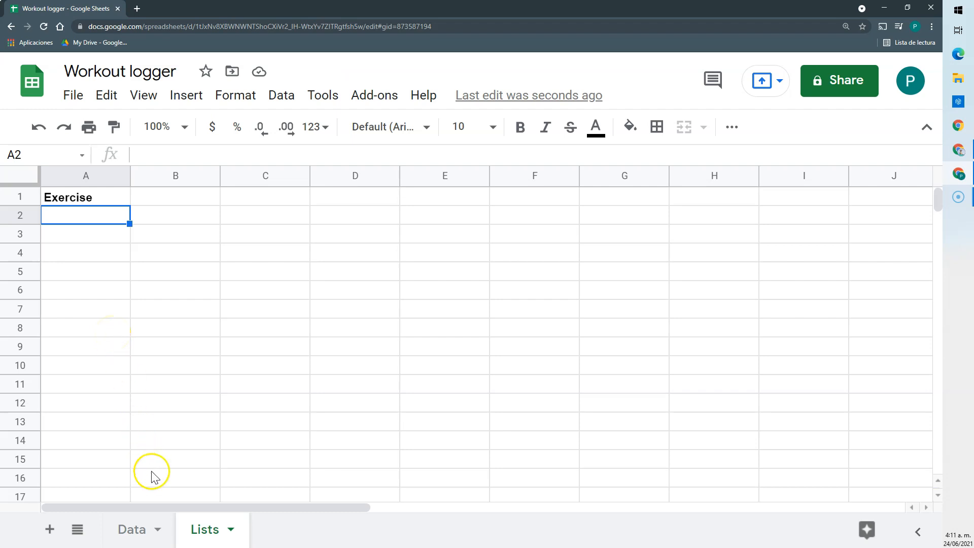
Extend the A2 dropdown validation on the Data sheet down to A15 and make it show a warning on invalid data.
left_click(139, 529)
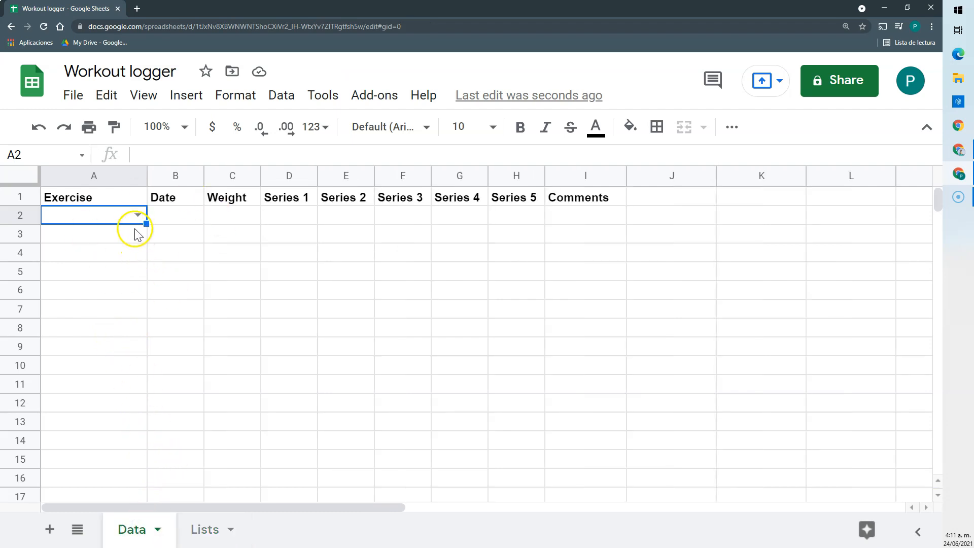
left_click_drag(147, 224, 146, 463)
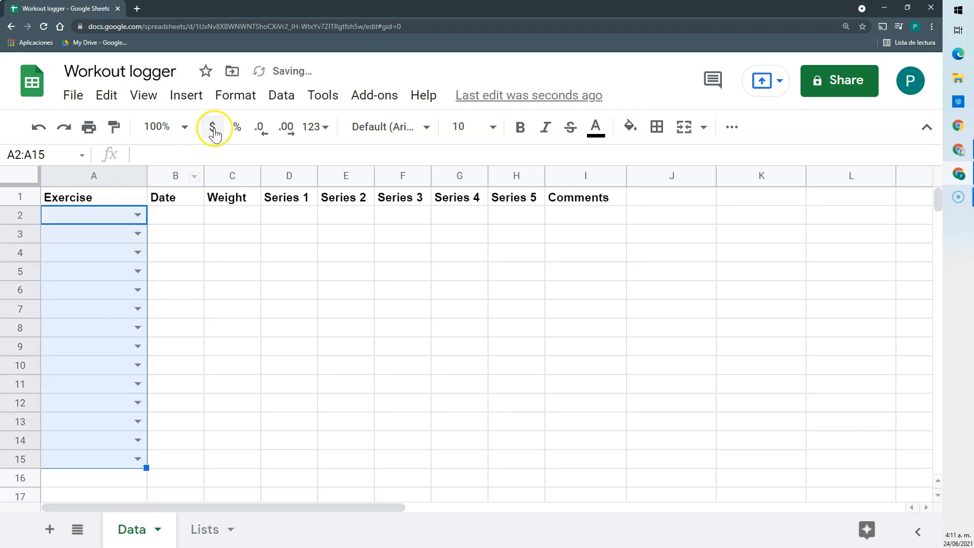
left_click(268, 104)
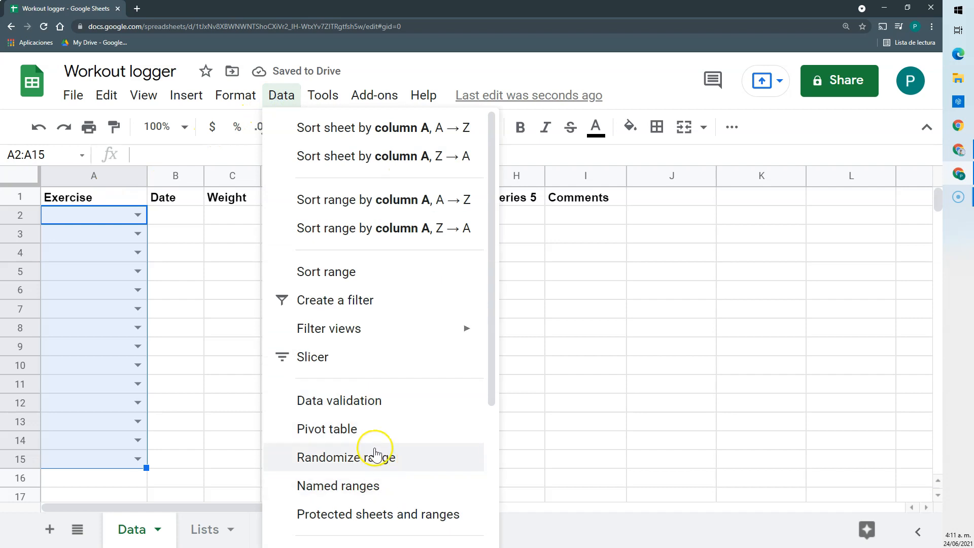
left_click(359, 400)
left_click(370, 349)
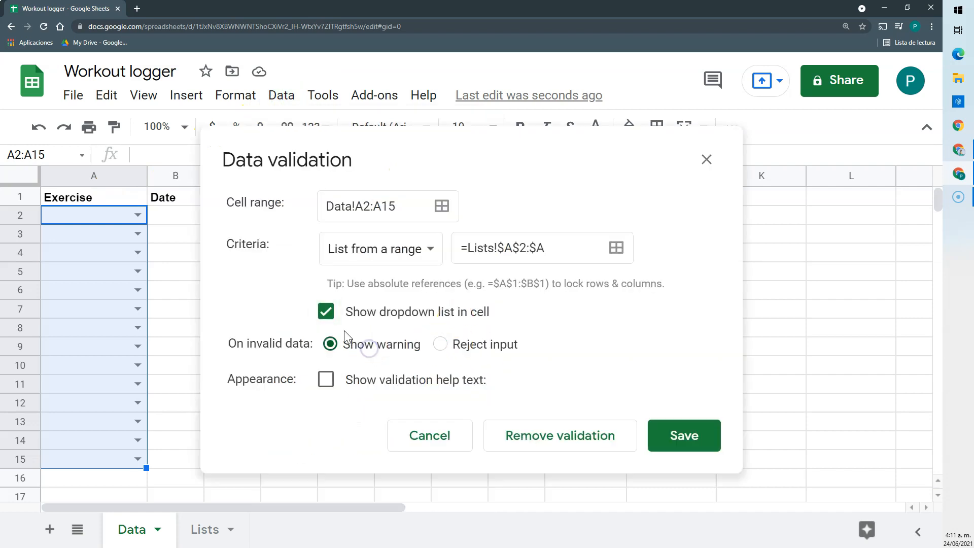
left_click(683, 436)
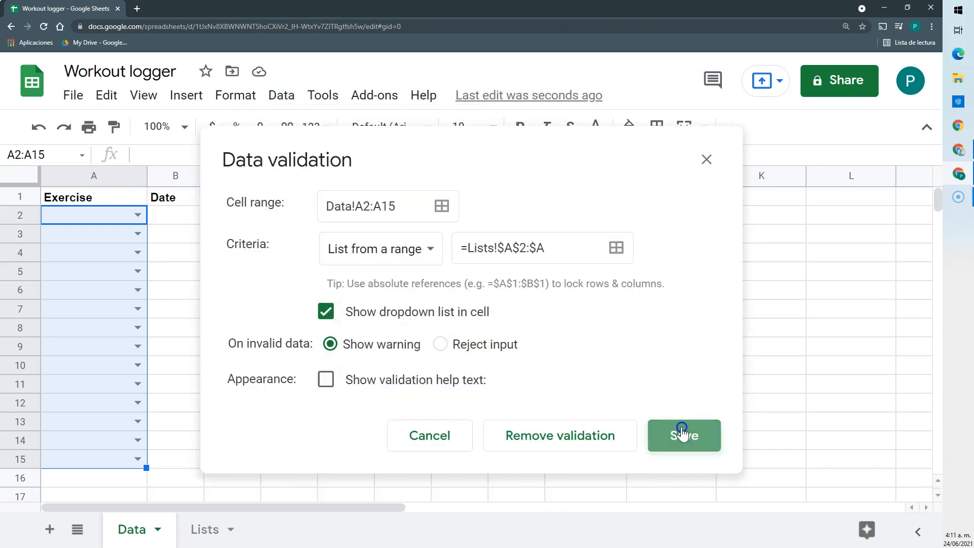
Enter Squats in A2 and Pushups in A3 of the Exercise column, checking the validation warning on A2.
left_click(91, 224)
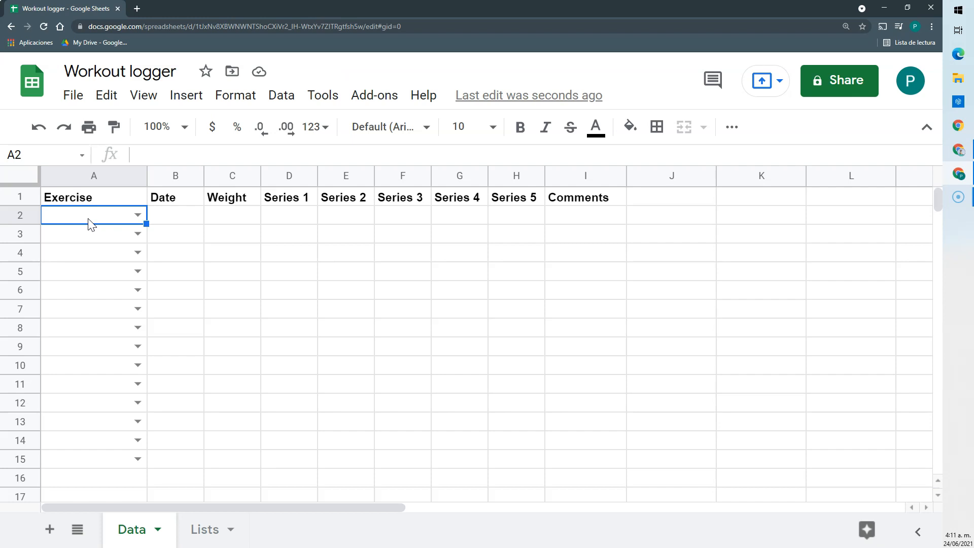
type("Squ")
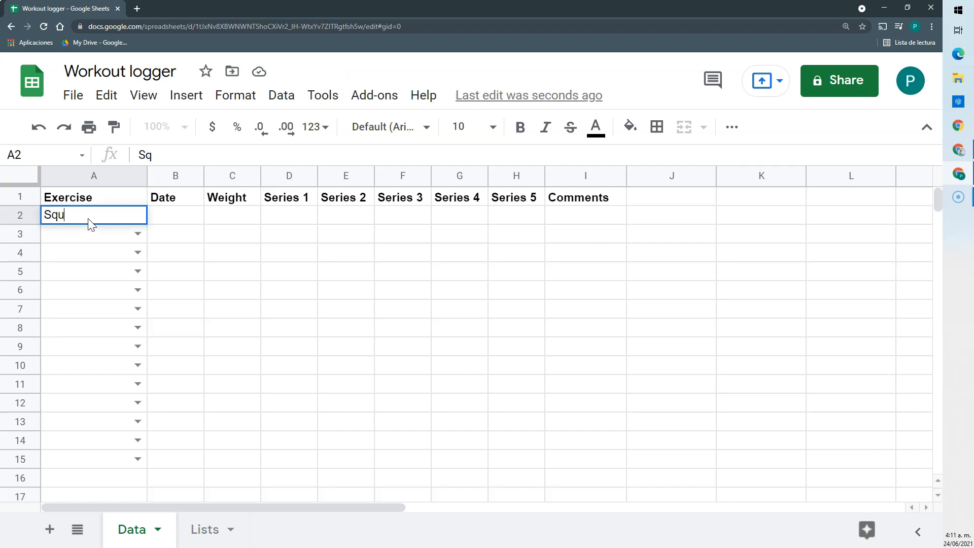
key("Return")
mouse_move(129, 215)
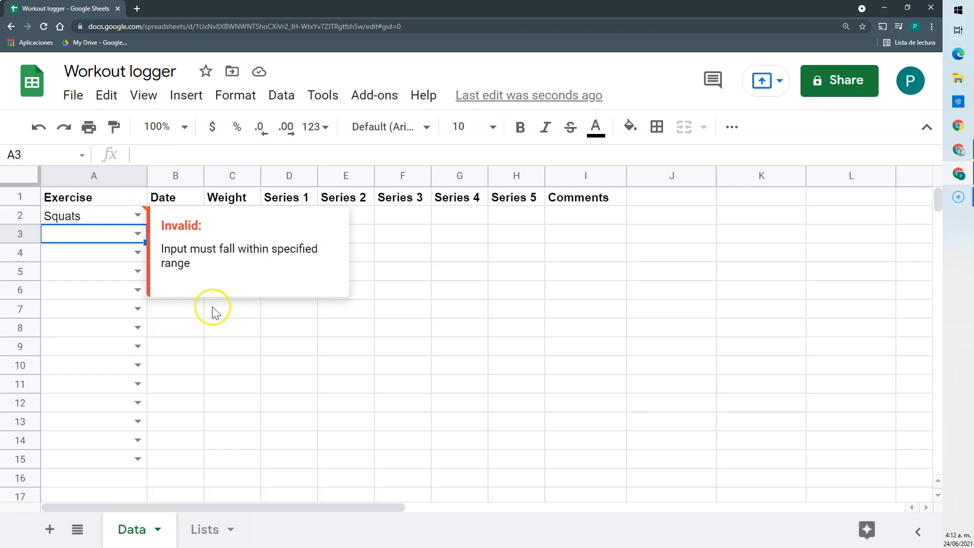
left_click(213, 330)
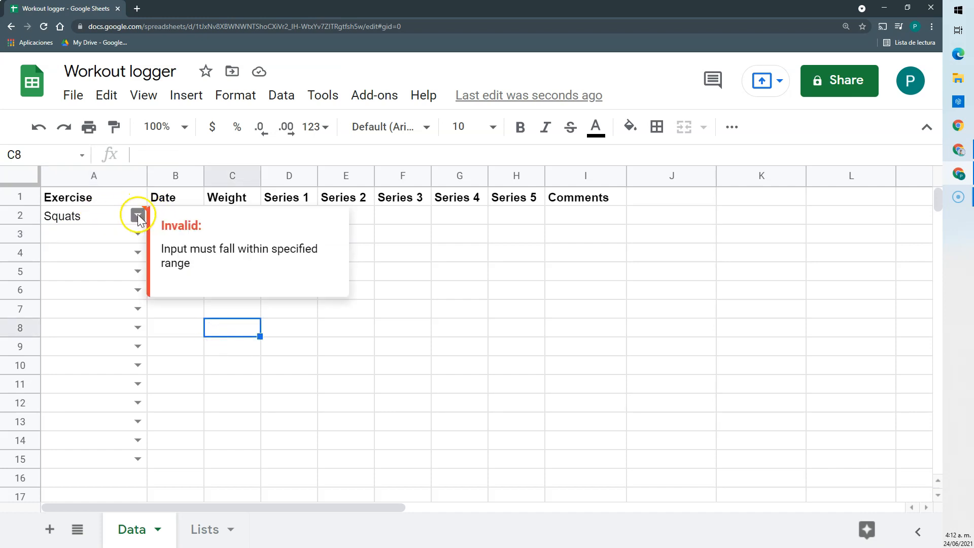
double_click(138, 234)
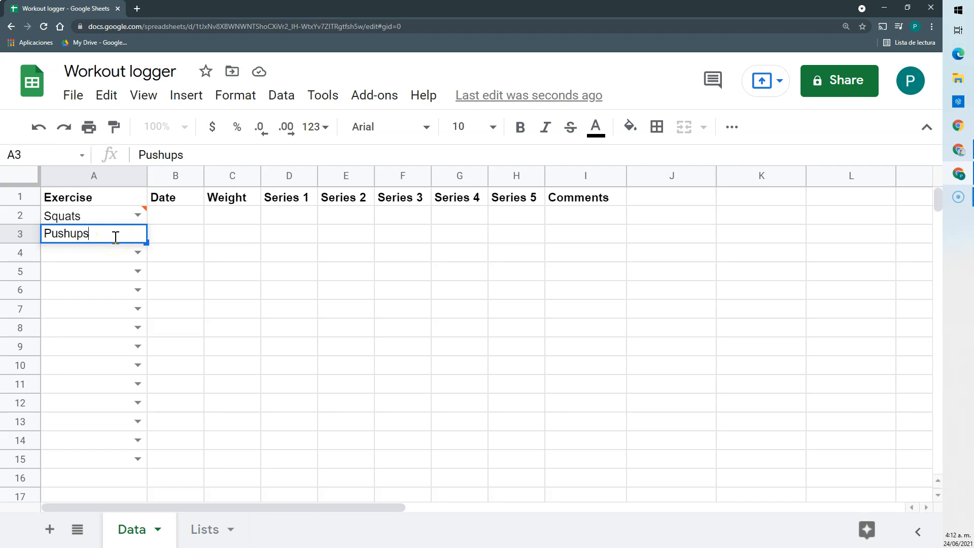
key("Return")
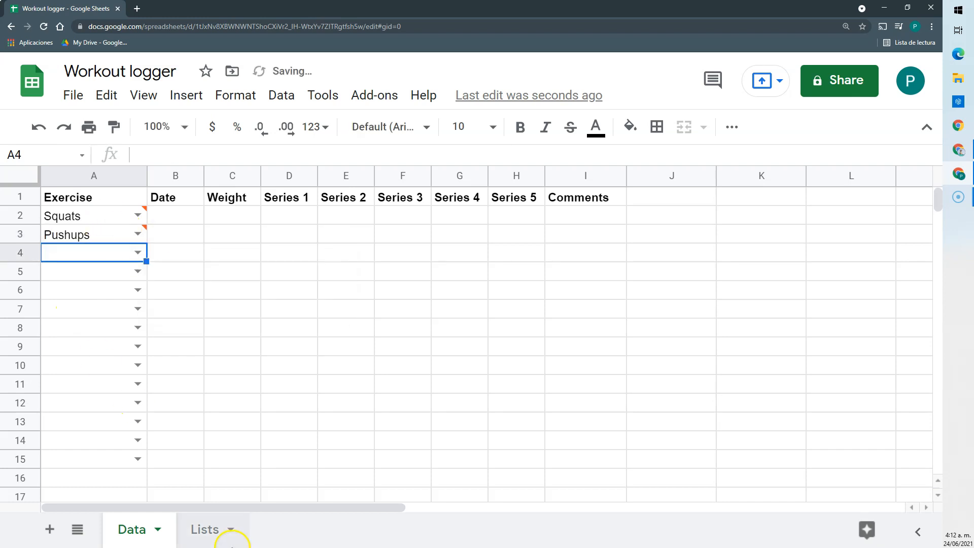
Enter the array formula ={Data!A2:A} in A2 of the Lists sheet to pull in the Data sheet's exercises.
left_click(205, 530)
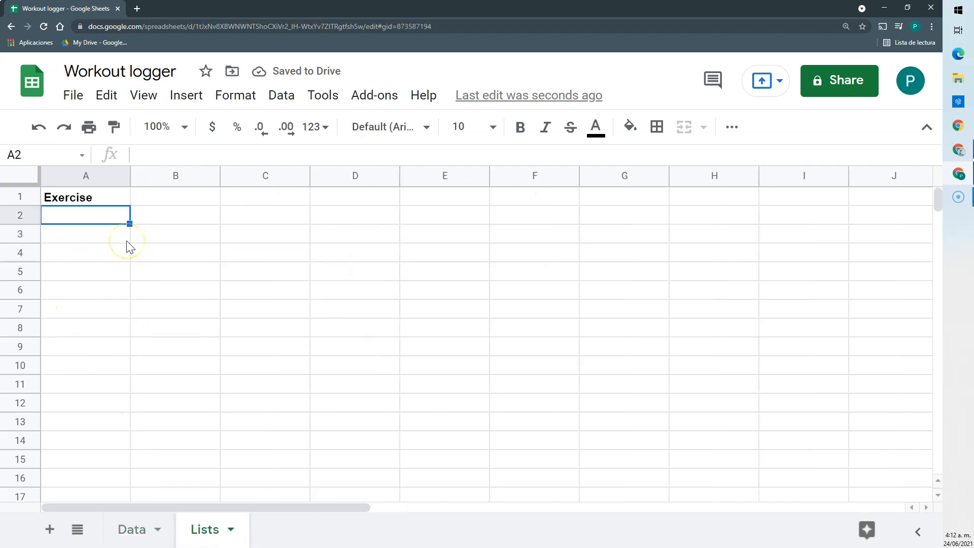
type("={")
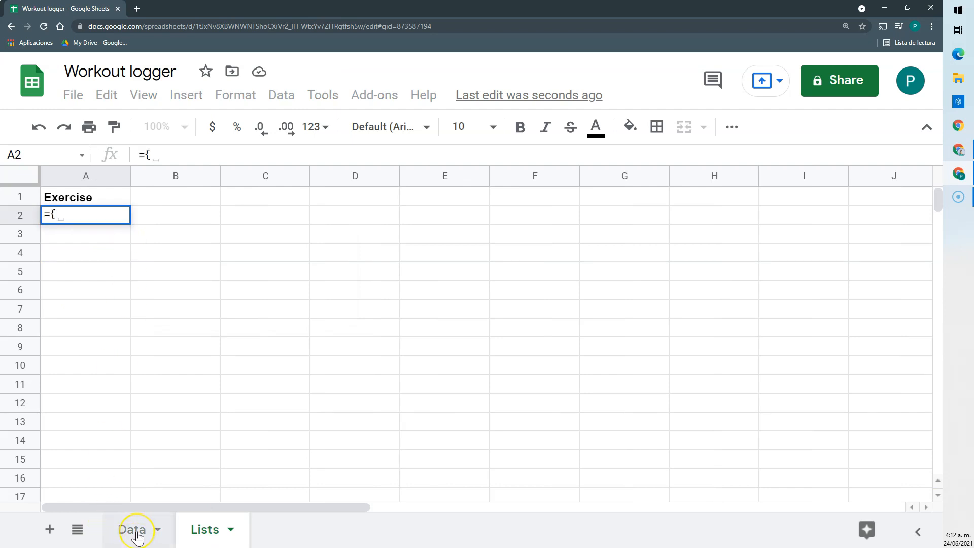
key("ctrl+plus")
key("ctrl+plus")
left_click(167, 525)
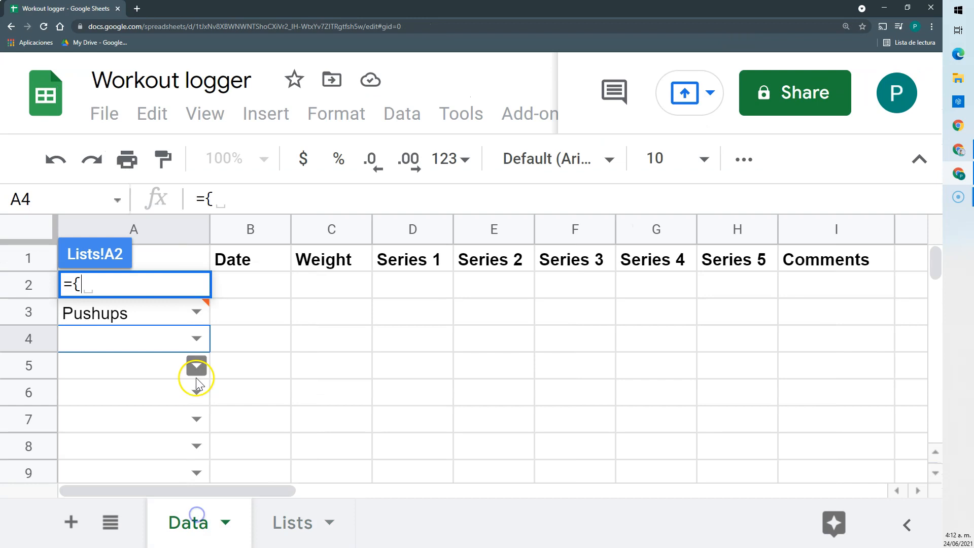
left_click(155, 320)
key("Up")
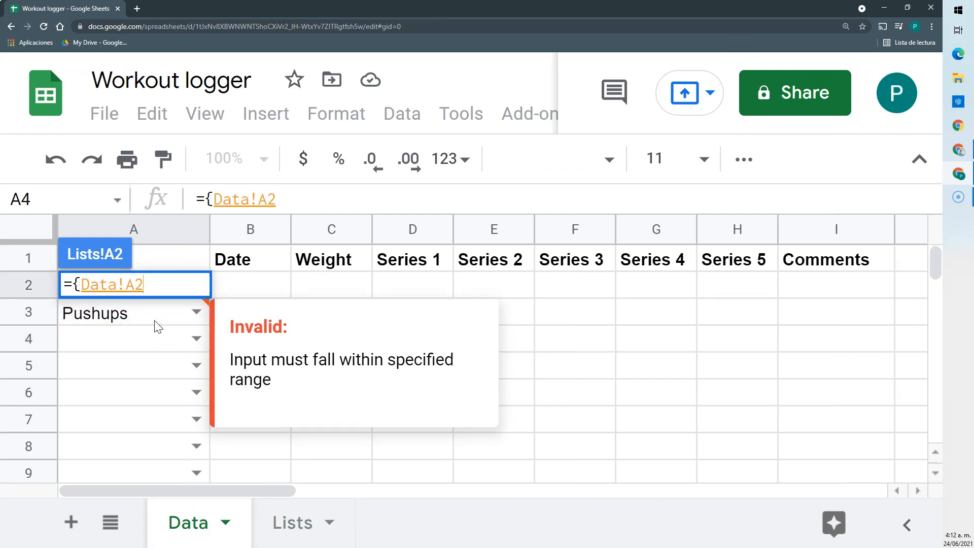
type(":A}")
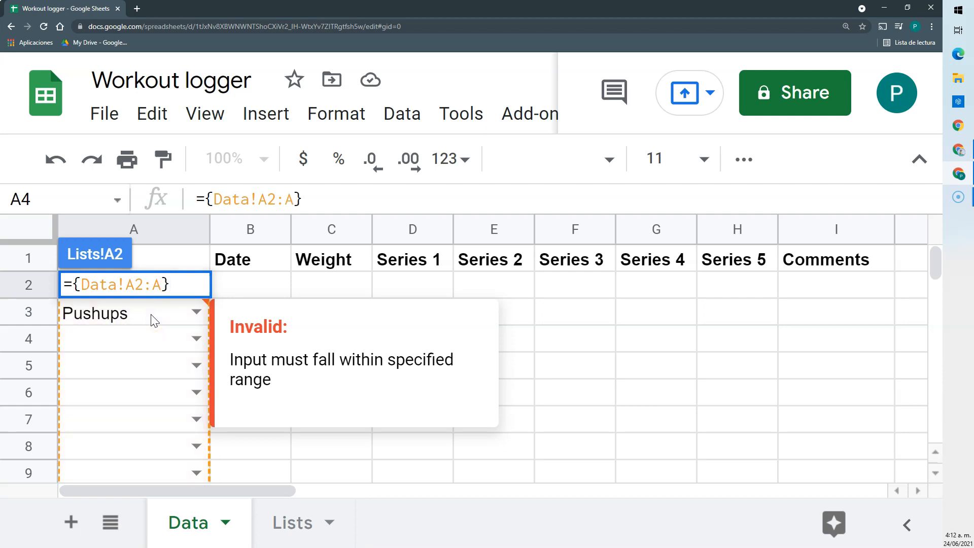
key("Return")
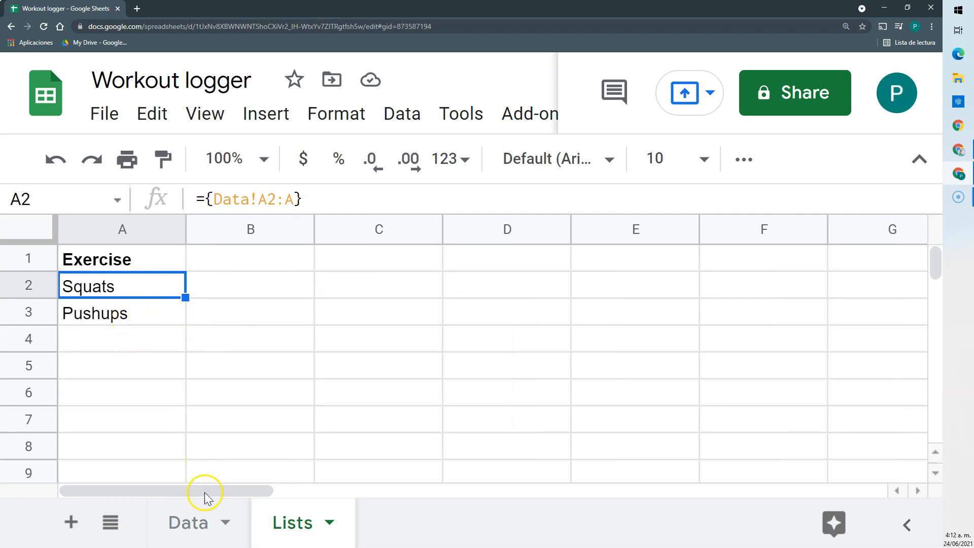
Choose Squats from the dropdown in A4 of the Data sheet and enter Lunges as a new exercise in A5.
left_click(203, 518)
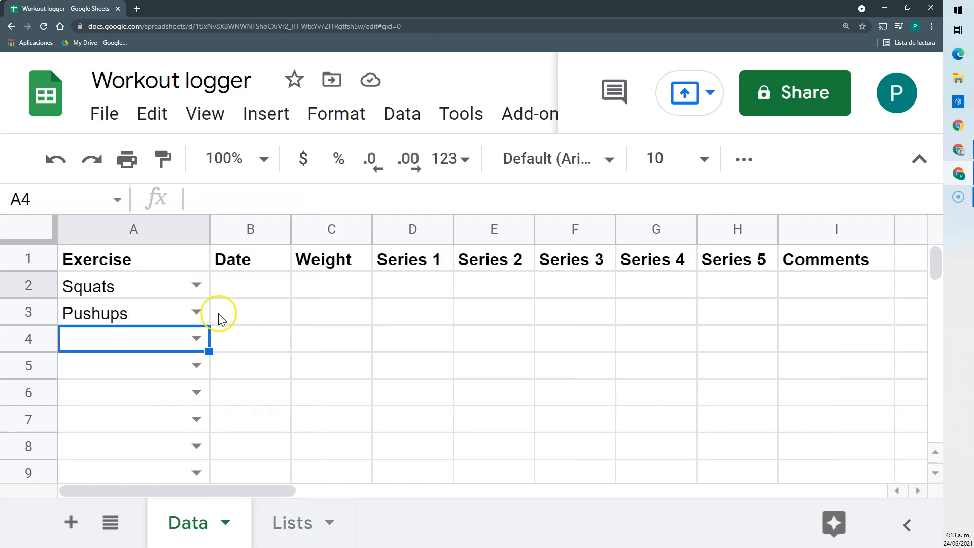
left_click(195, 338)
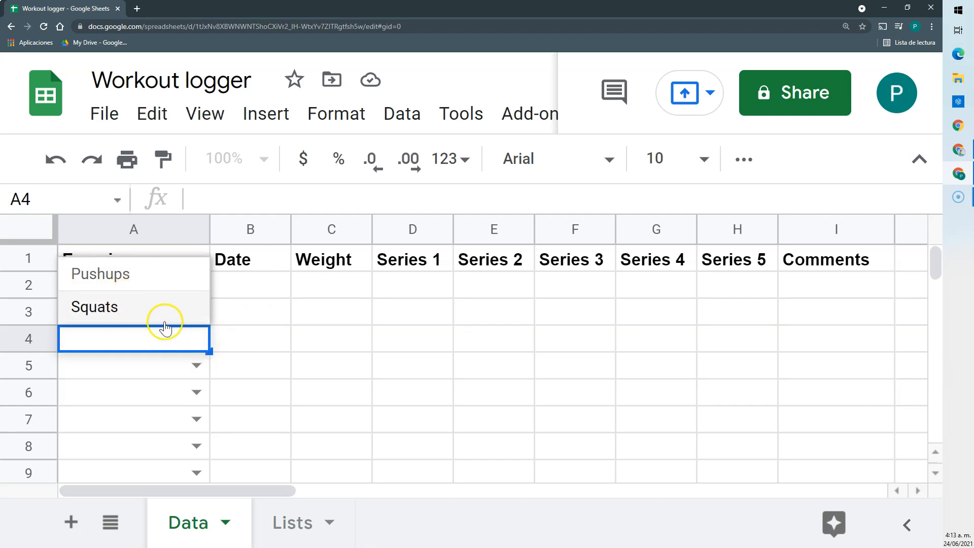
left_click(143, 306)
left_click(194, 365)
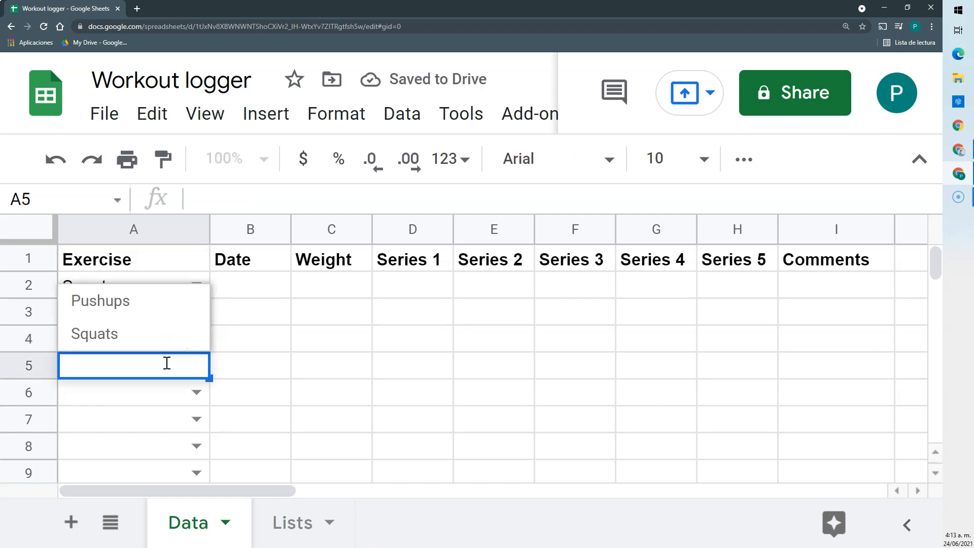
type("Lunges")
key("Return")
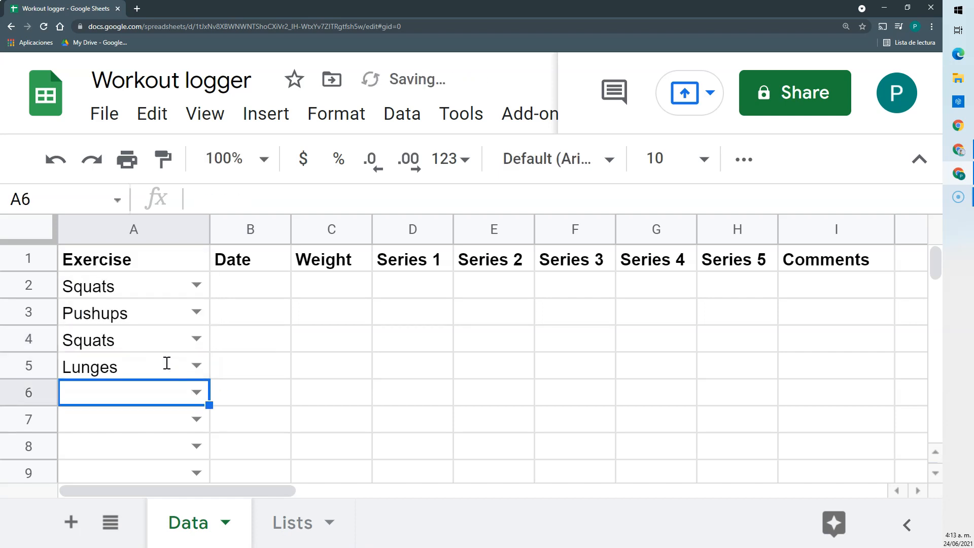
Check the Lists sheet and the A6 dropdown for the new exercise, and enter Pullups in A6 of the Data sheet.
left_click(279, 518)
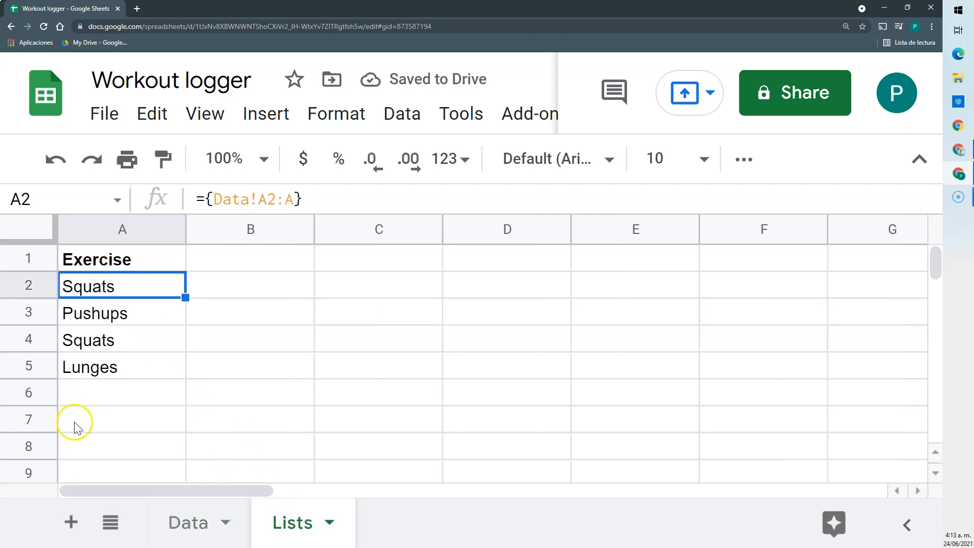
left_click(203, 527)
left_click(195, 394)
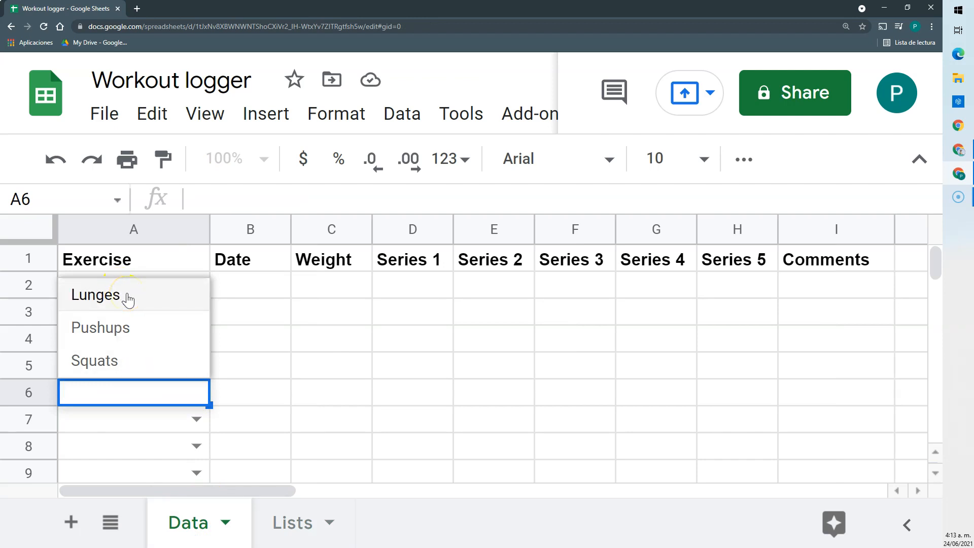
left_click(157, 425)
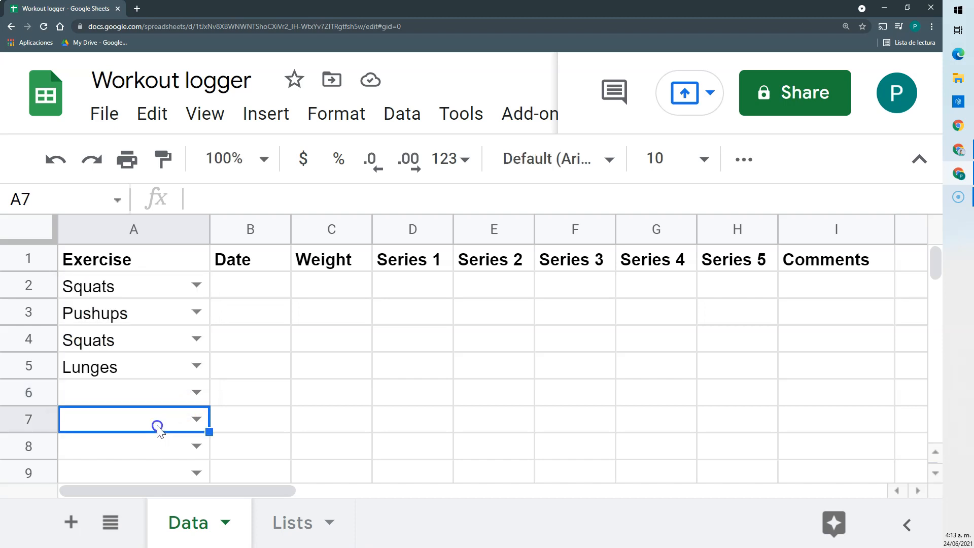
left_click(176, 394)
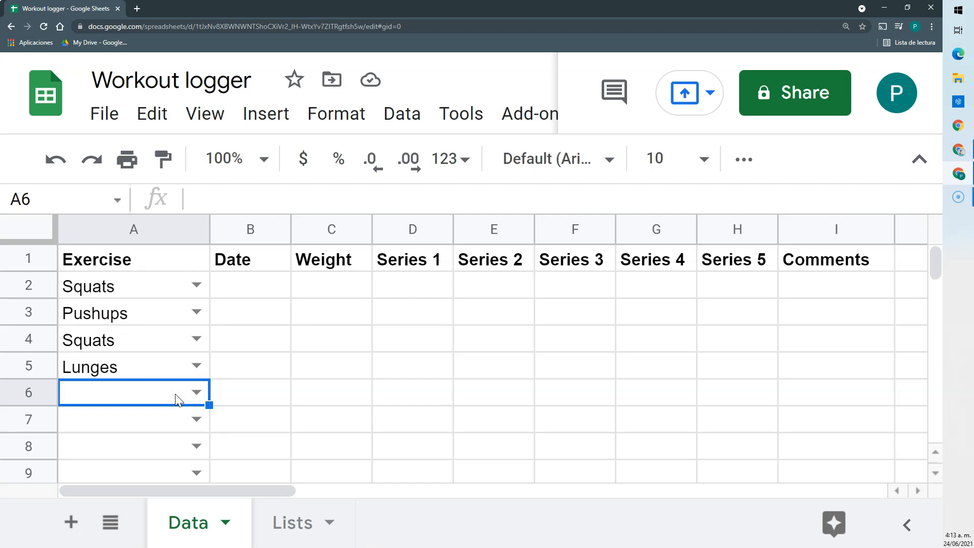
type("Pullups")
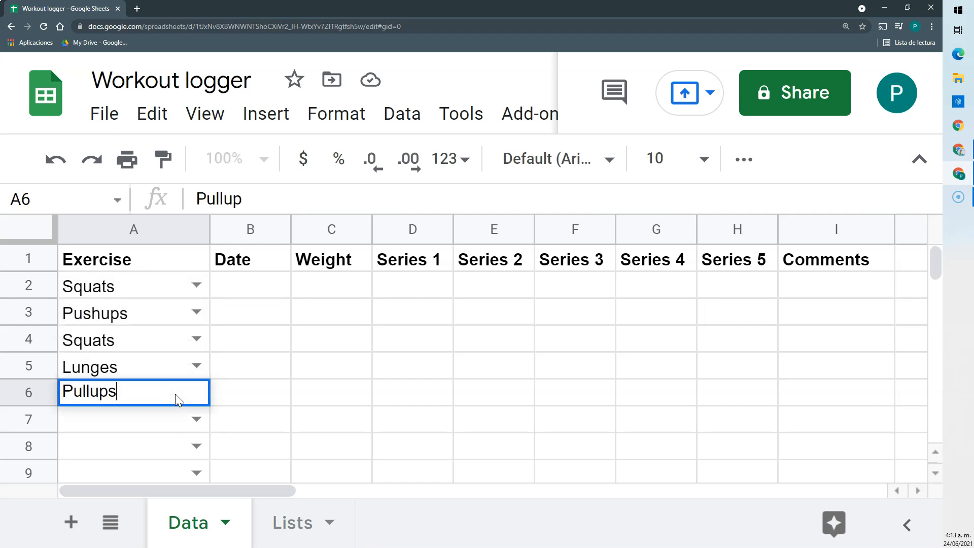
key("Return")
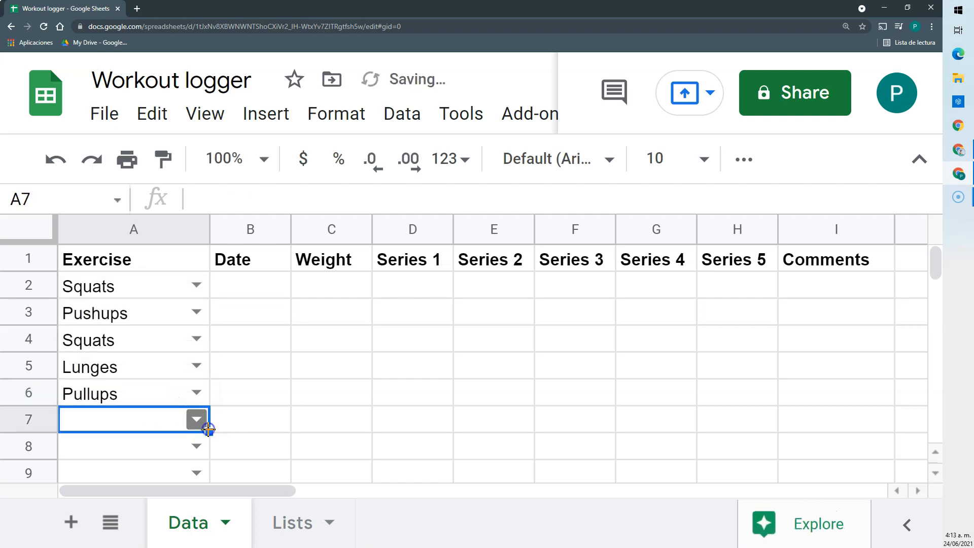
Compare the exercise options in the A7 dropdown with the Exercise column of the Lists sheet.
left_click(196, 420)
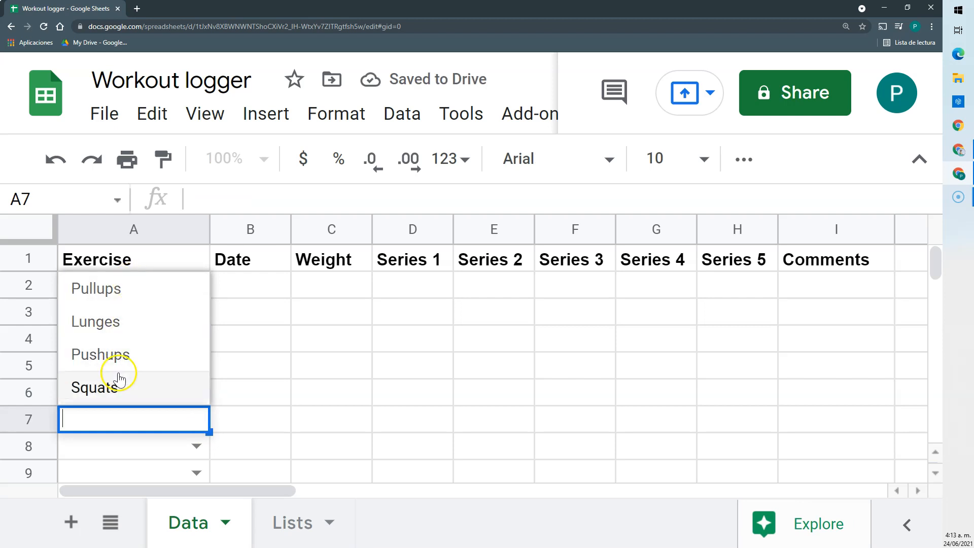
left_click(261, 354)
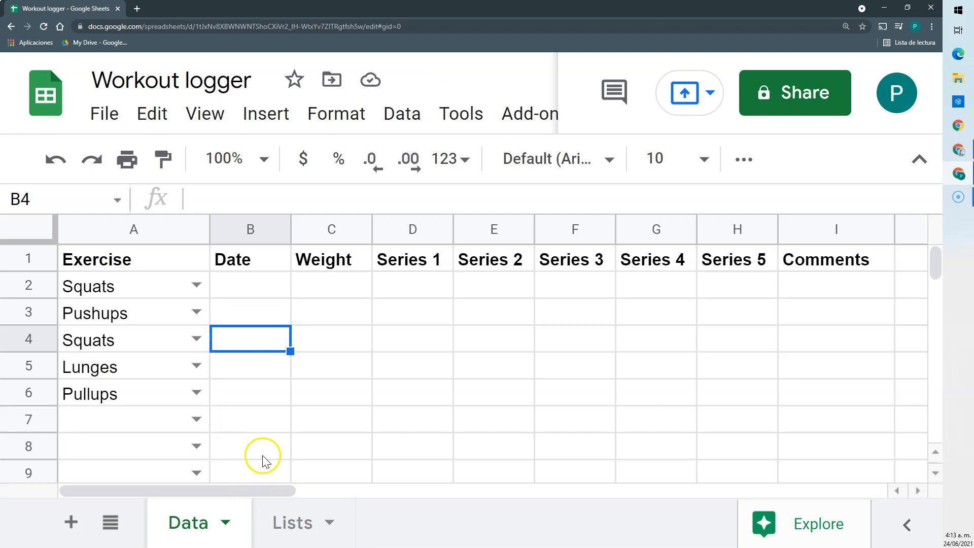
left_click(277, 525)
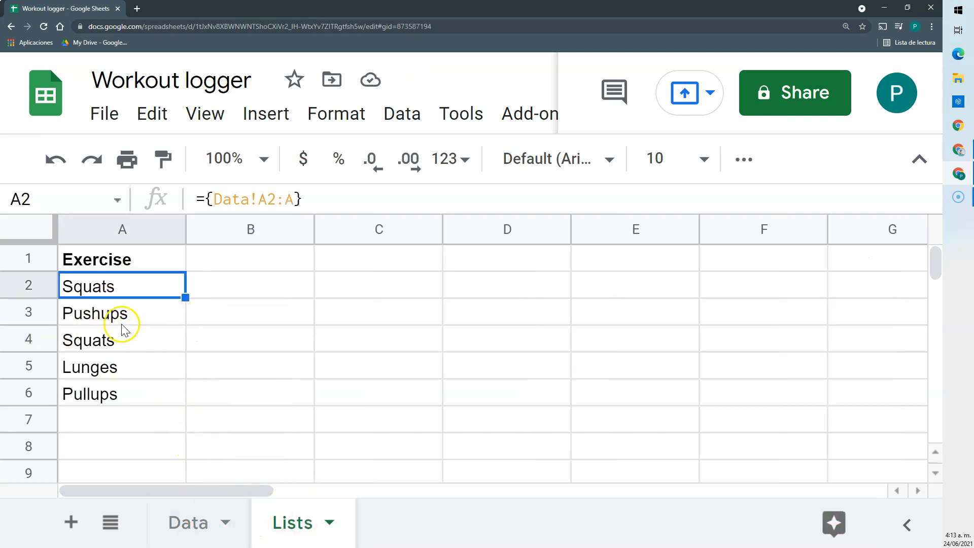
left_click(218, 534)
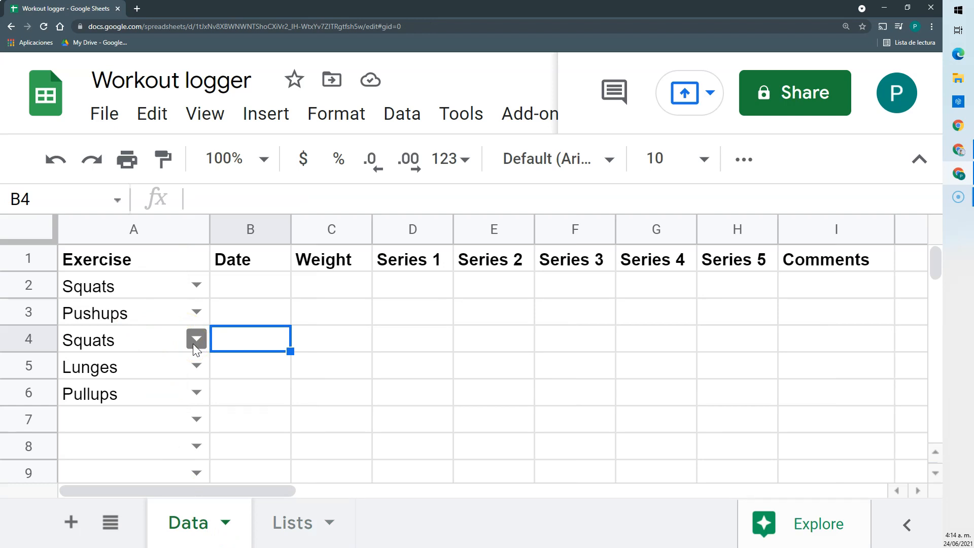
Set A7 of the Data sheet to Lunges using its exercise dropdown.
left_click(200, 363)
left_click(298, 524)
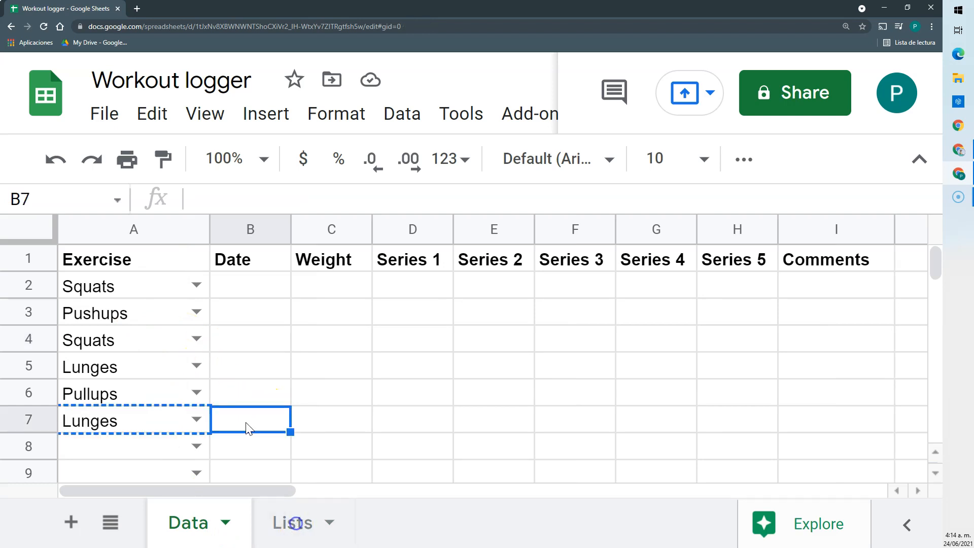
key("ctrl+z")
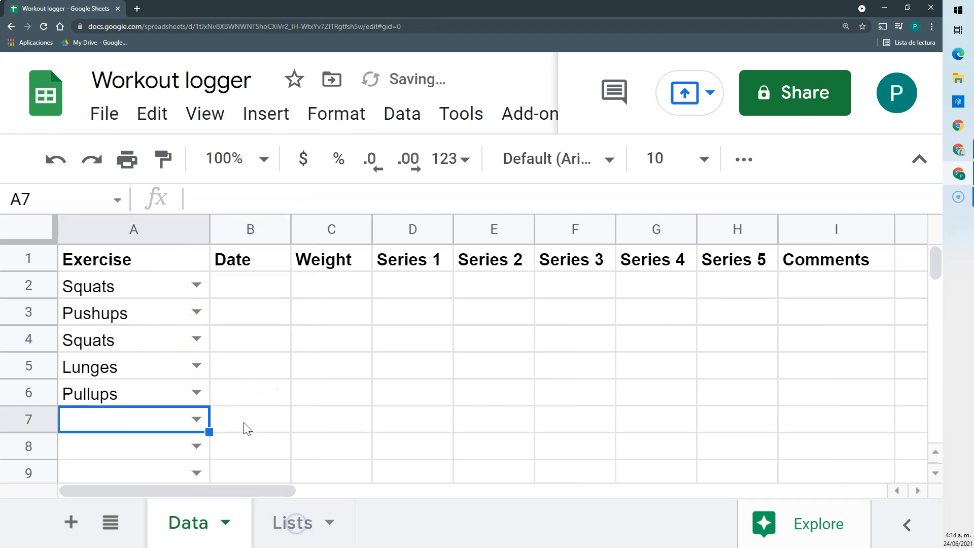
left_click(206, 417)
left_click(162, 321)
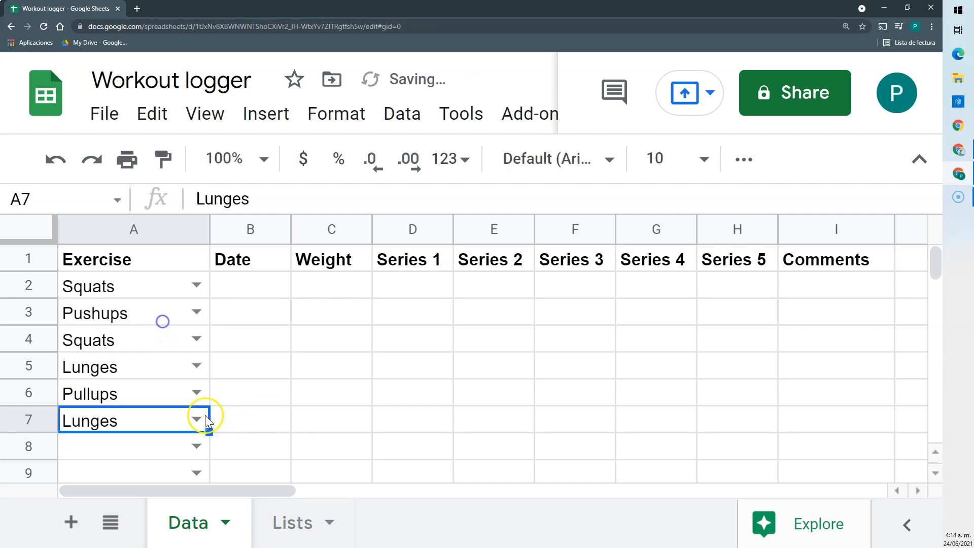
Wrap the array formula in A2 of the Lists sheet in UNIQUE to remove duplicate exercises.
left_click(284, 523)
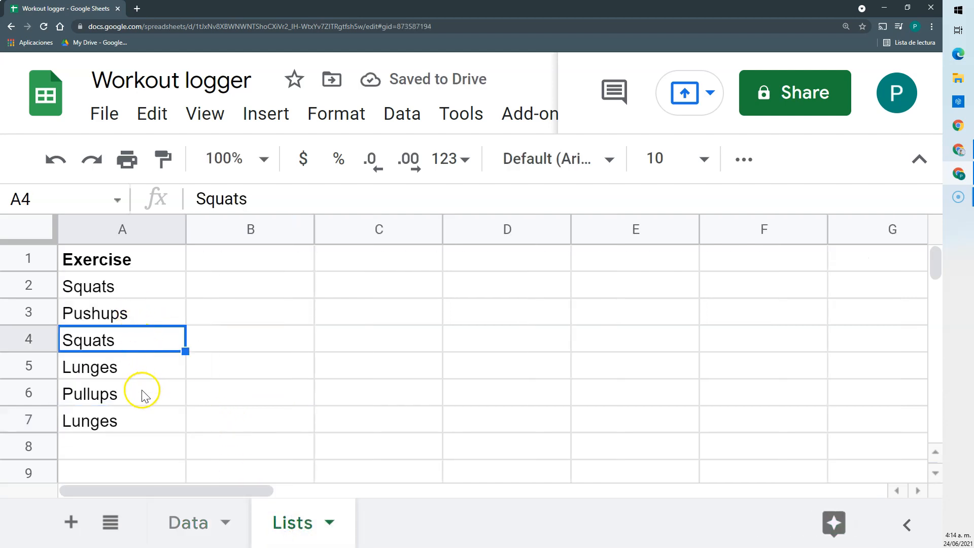
left_click(117, 287)
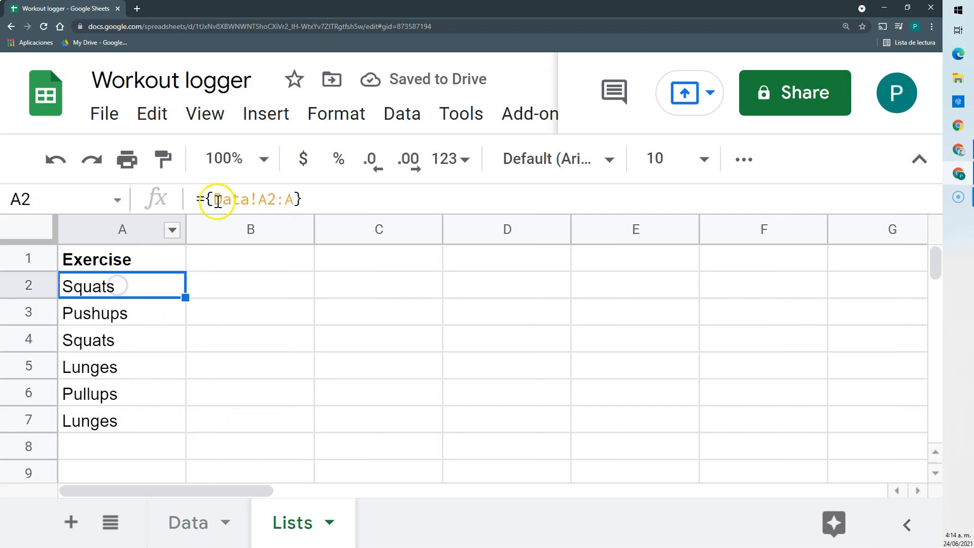
left_click(202, 198)
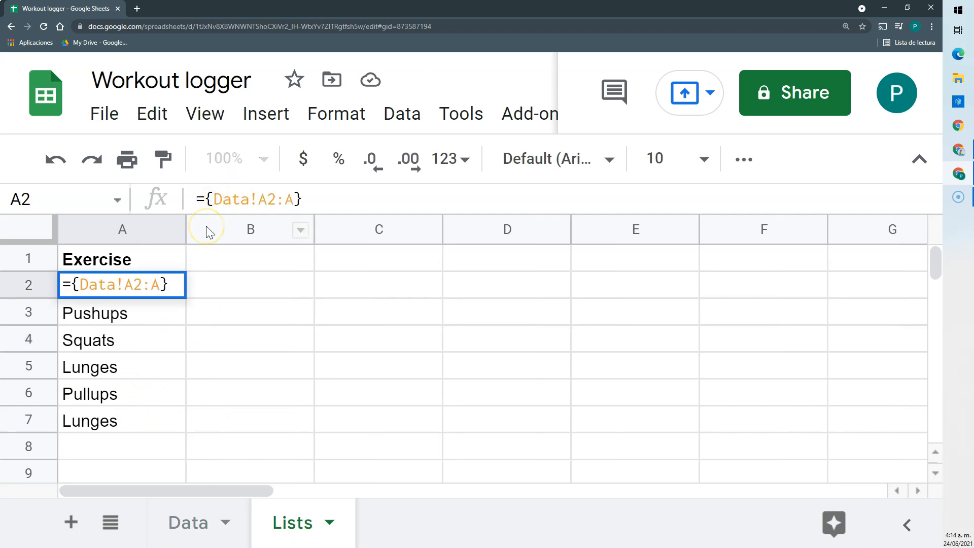
type("UNIQUE(")
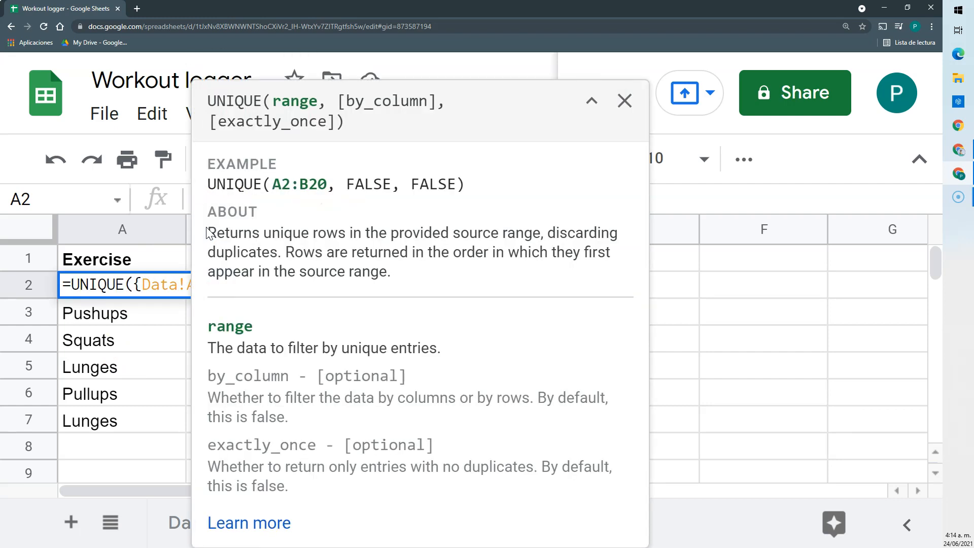
key("Return")
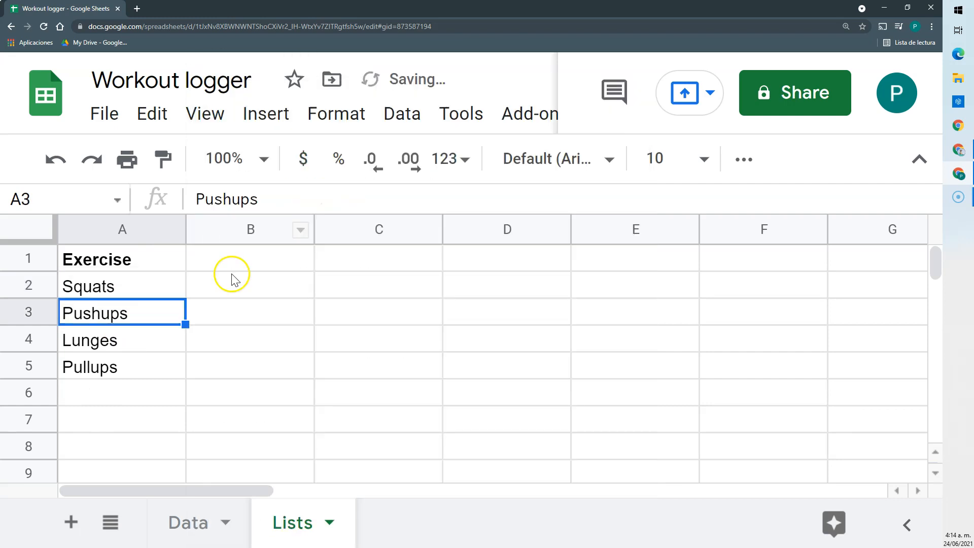
Clear the sample exercises in A2:A7 of the Data sheet.
left_click(198, 517)
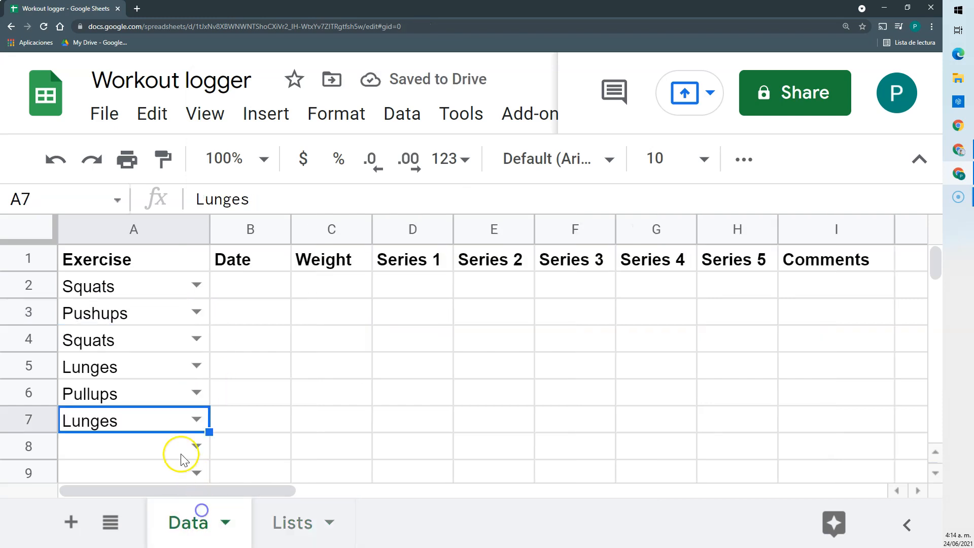
left_click(202, 447)
left_click_drag(152, 311, 152, 428)
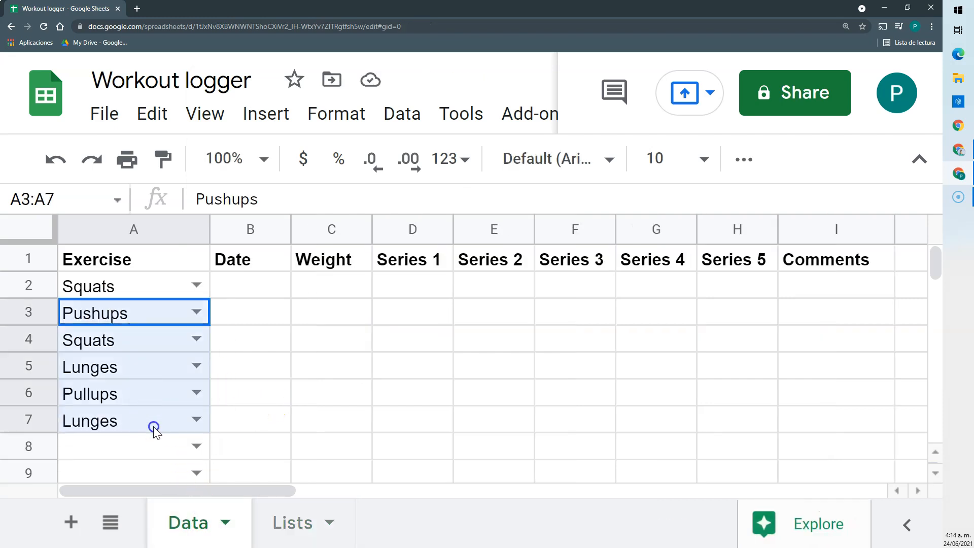
key("Delete")
left_click(162, 294)
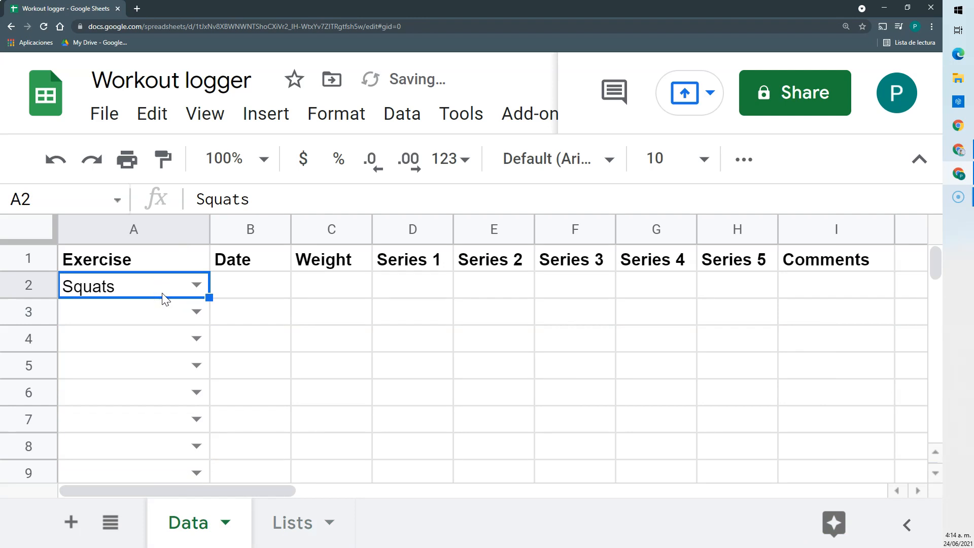
key("Delete")
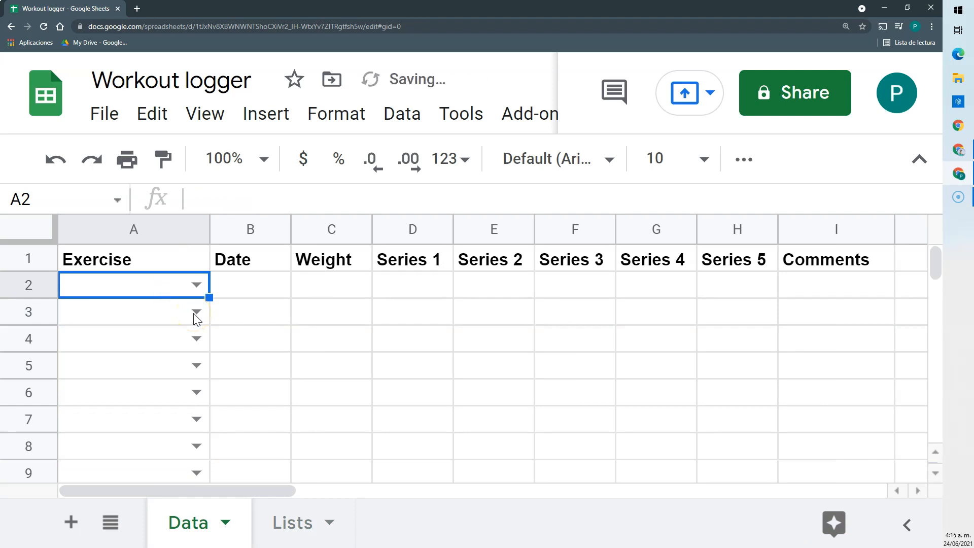
Fill row 2 of the Data sheet down through A2:I1000 to extend the exercise dropdown to every row.
left_click(804, 287, "shift")
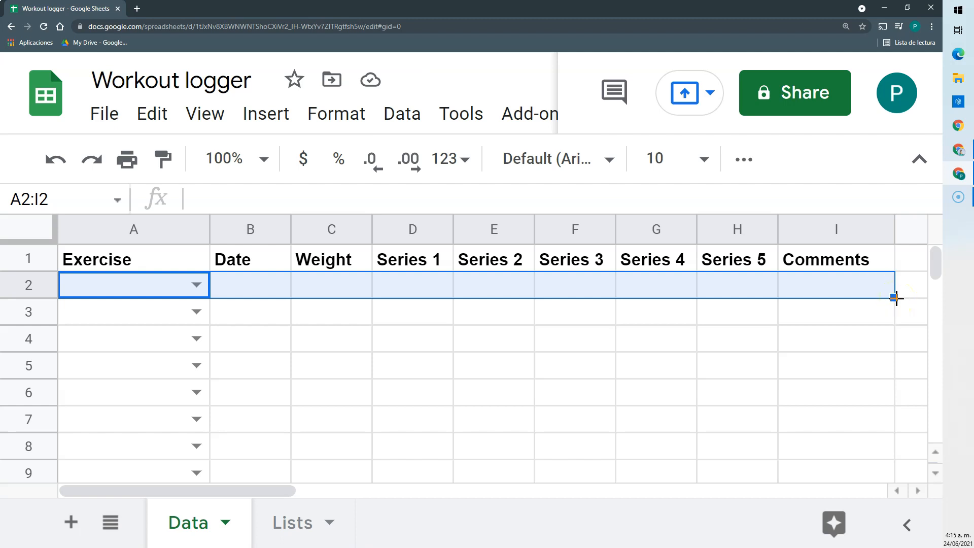
key("ctrl+shift+Down")
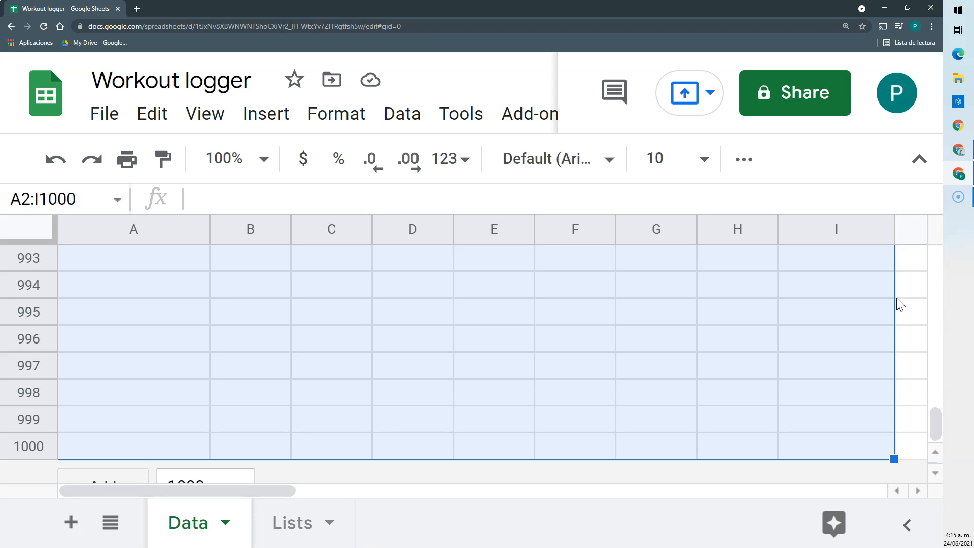
key("ctrl+d")
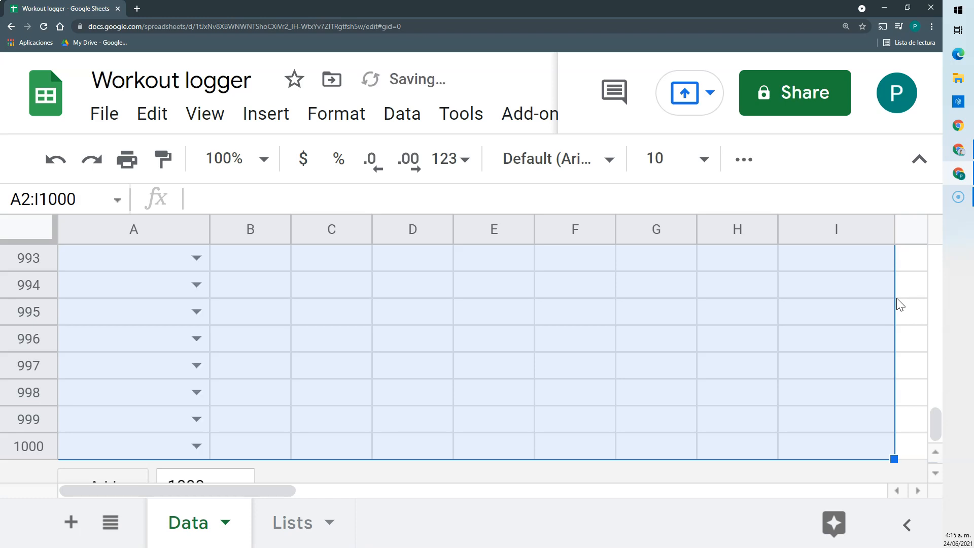
Paste the copied exercise names and dates into the Data sheet starting at A2.
left_click_drag(935, 421, 934, 256)
left_click(266, 318)
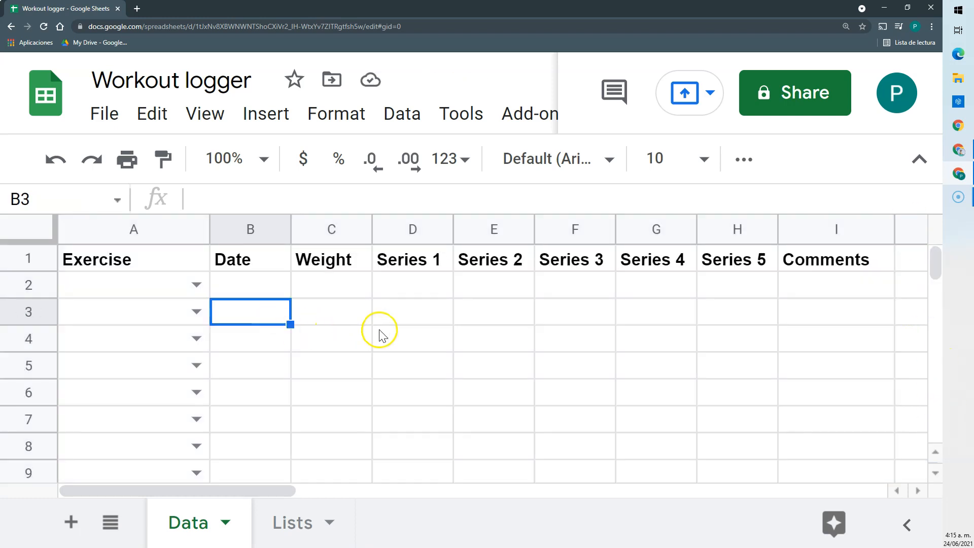
key("ctrl+minus")
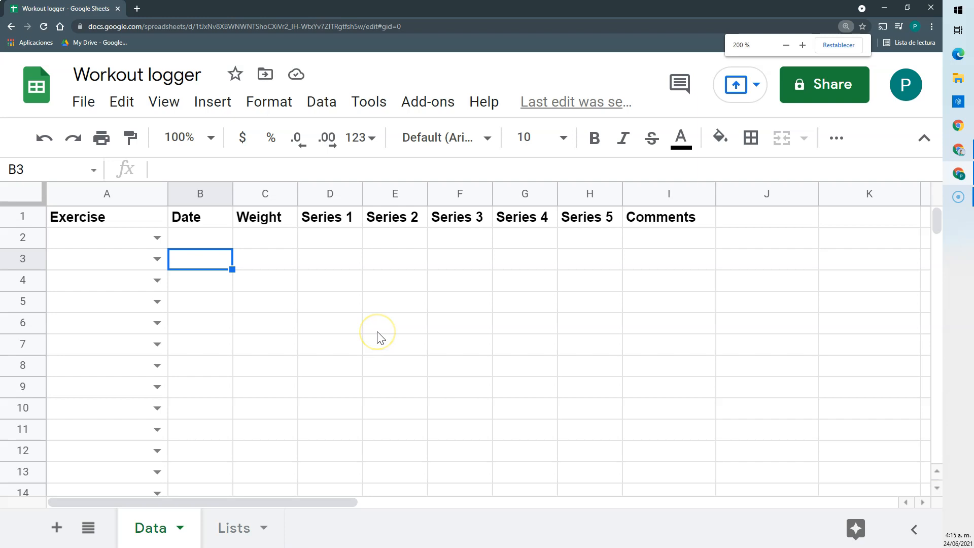
left_click(118, 242)
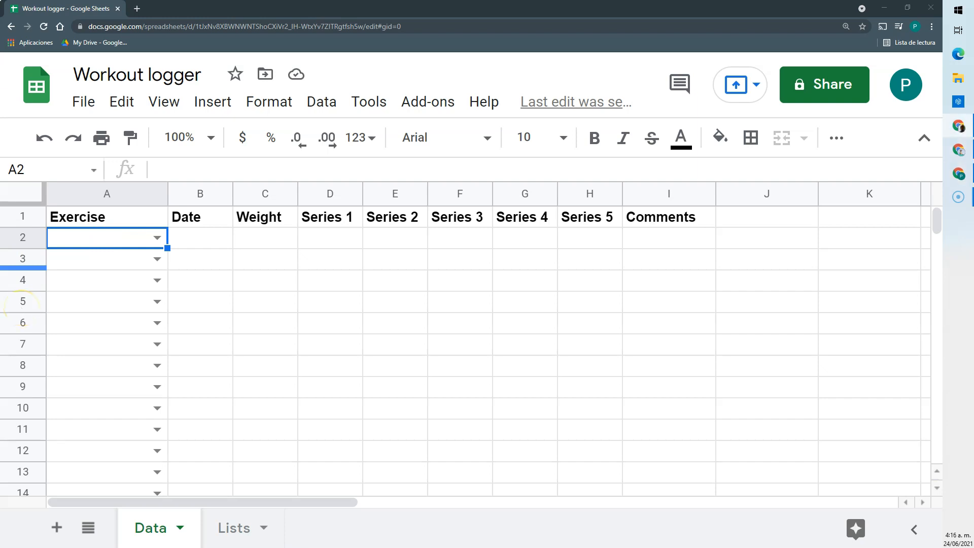
key("ctrl+v")
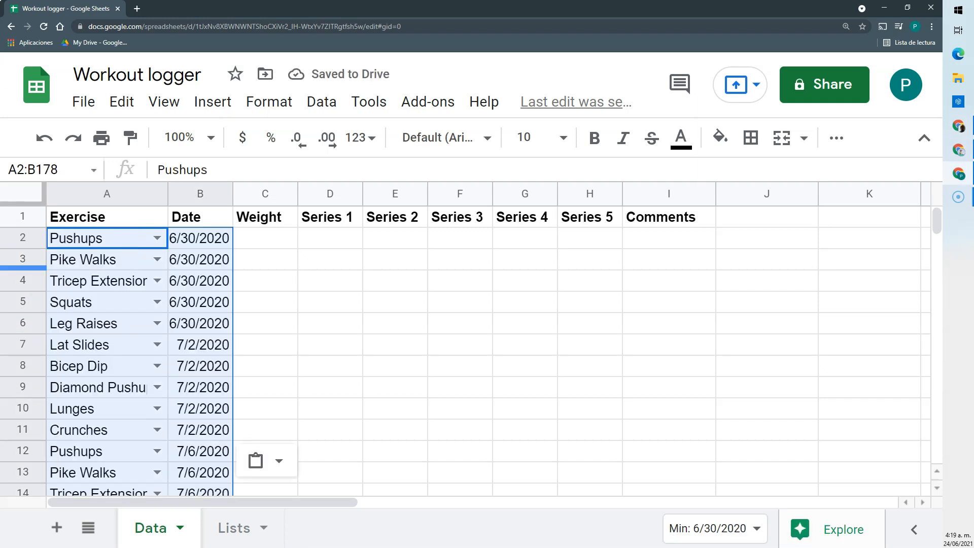
Paste the copied repetition values into the Series columns starting at D2.
left_click(314, 243)
key("ctrl+v")
left_click(322, 258)
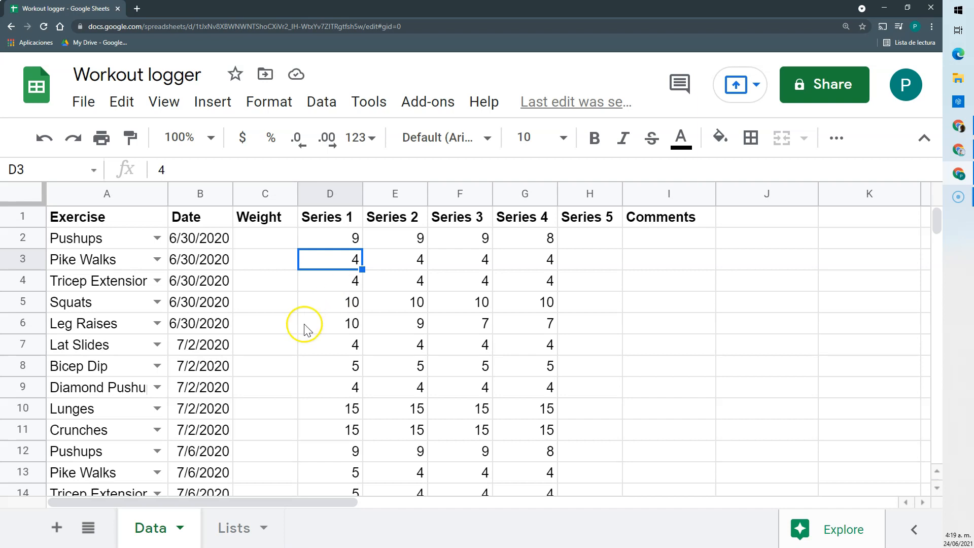
Widen the Date column slightly so the dates have more room.
scroll(289, 301, "down", 20)
scroll(289, 301, "down", 6)
scroll(289, 301, "up", 19)
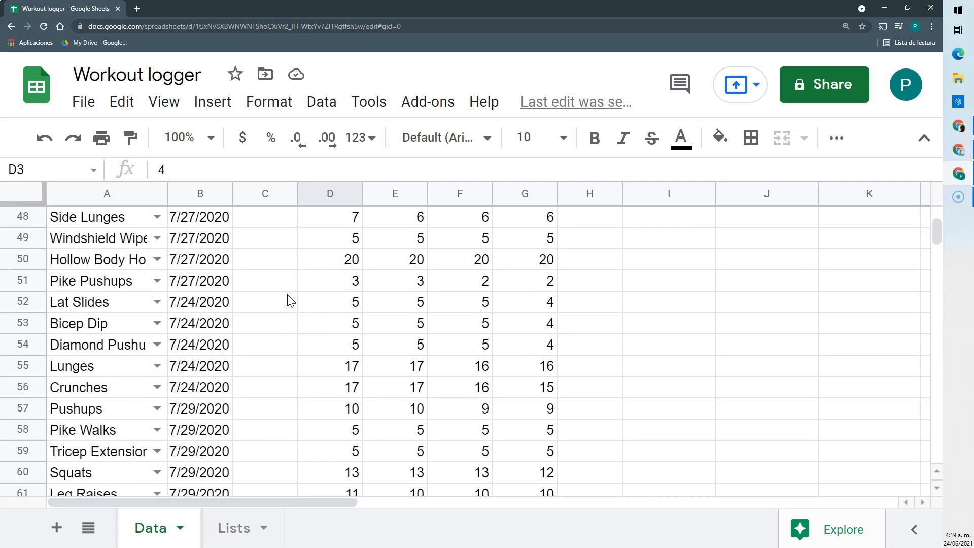
scroll(289, 301, "up", 16)
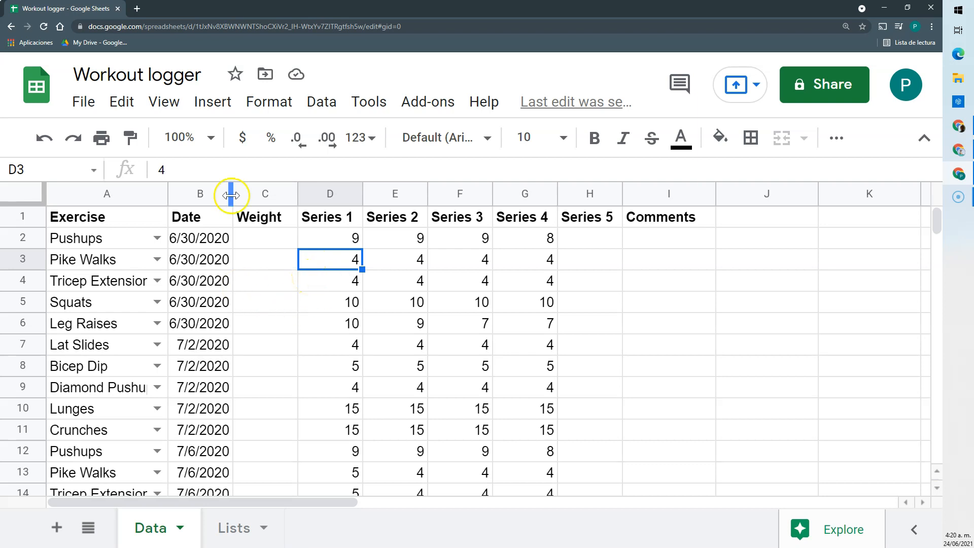
left_click_drag(231, 194, 242, 195)
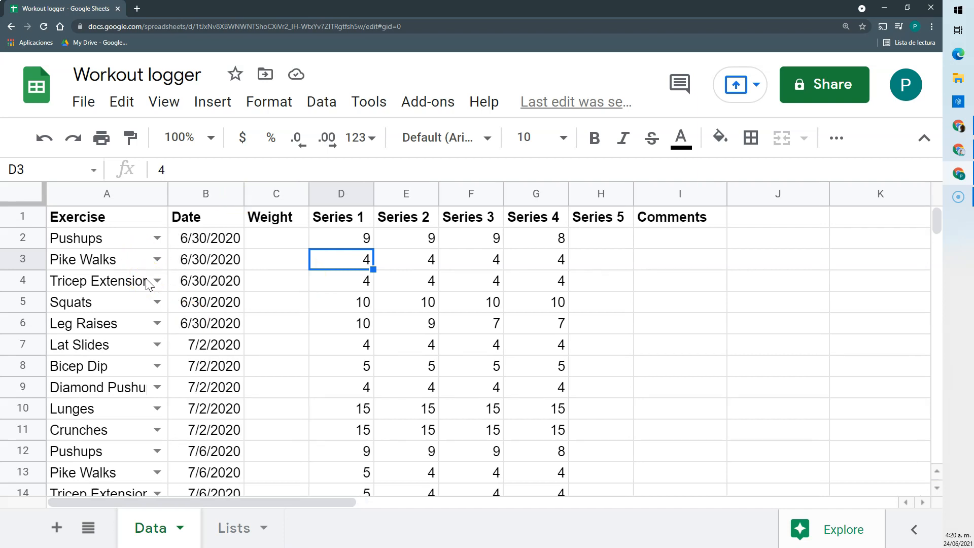
Examine the end of the workout log, the exercise dropdown choices in A179 and the empty entry cells in row 179.
scroll(147, 284, "down", 20)
scroll(147, 284, "down", 20)
scroll(147, 391, "up", 6)
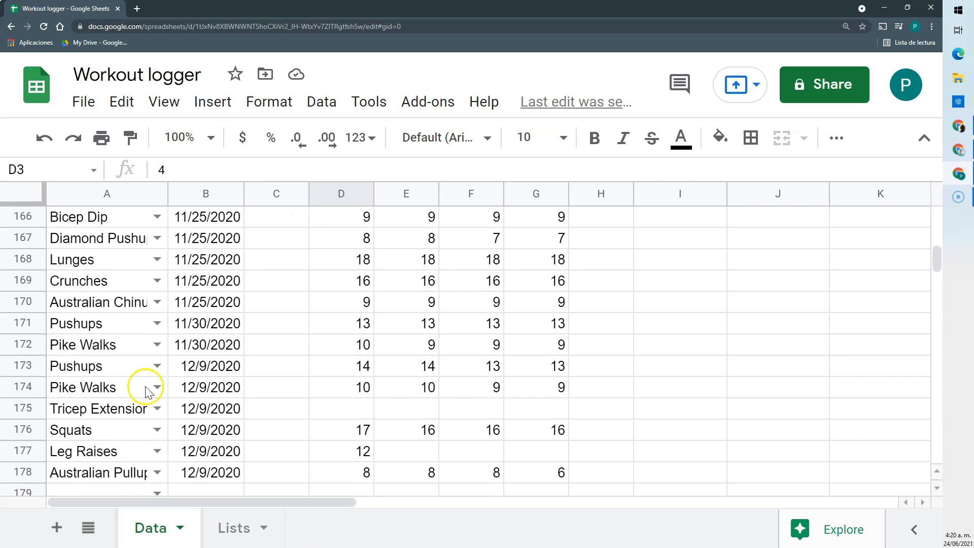
scroll(146, 392, "down", 3)
left_click(154, 279)
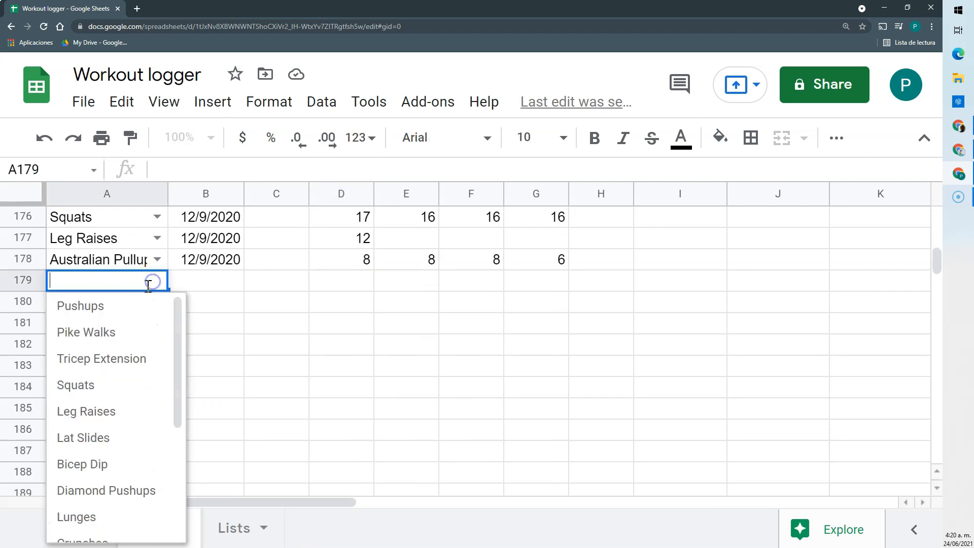
scroll(142, 314, "down", 4)
left_click(218, 313)
left_click(211, 287)
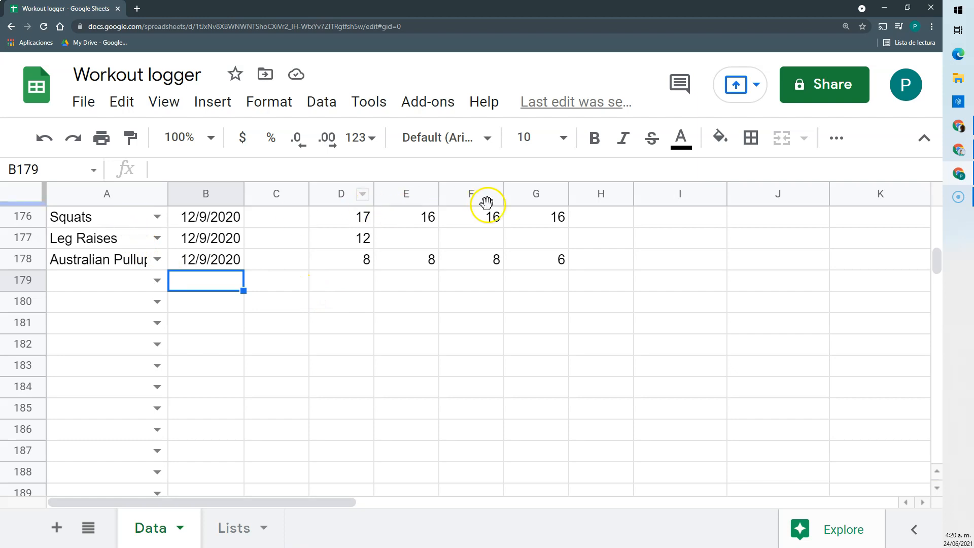
left_click(344, 281)
left_click(393, 283)
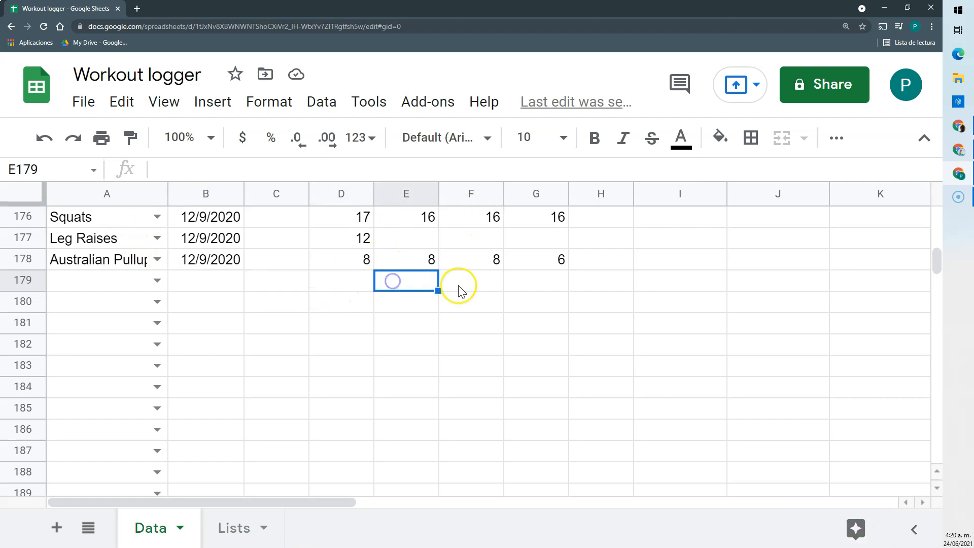
left_click(459, 283)
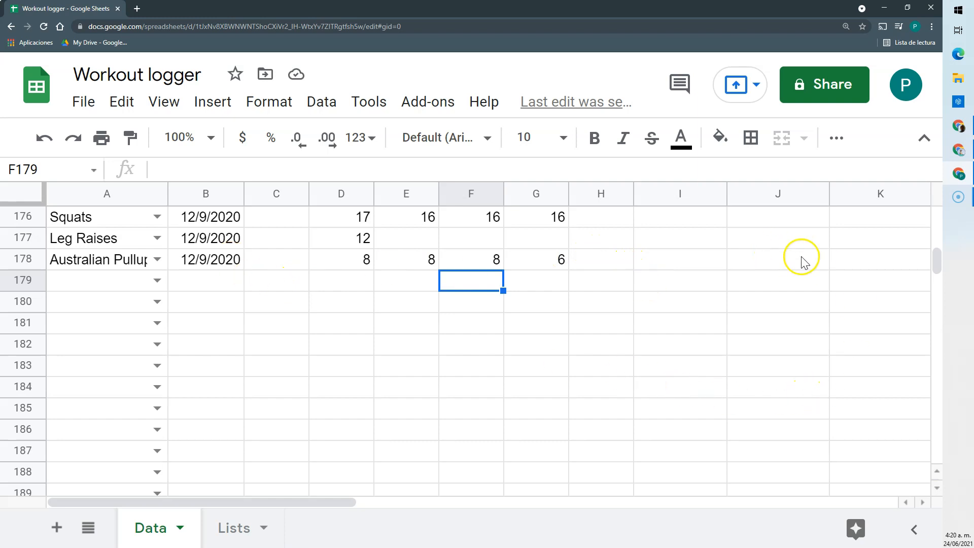
Freeze row 1 as the header of the Data sheet and check it while browsing down the log.
left_click_drag(936, 259, 936, 218)
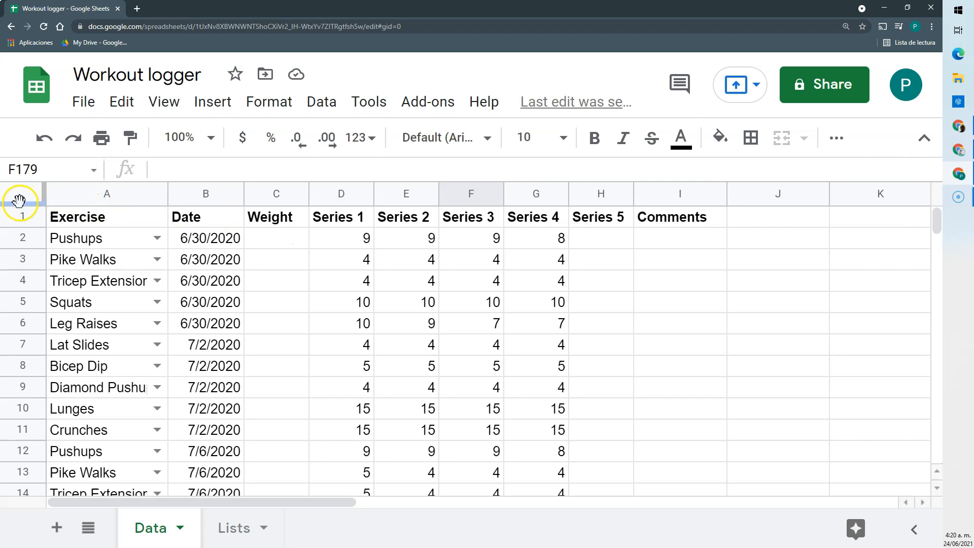
left_click_drag(19, 203, 28, 227)
scroll(163, 294, "down", 15)
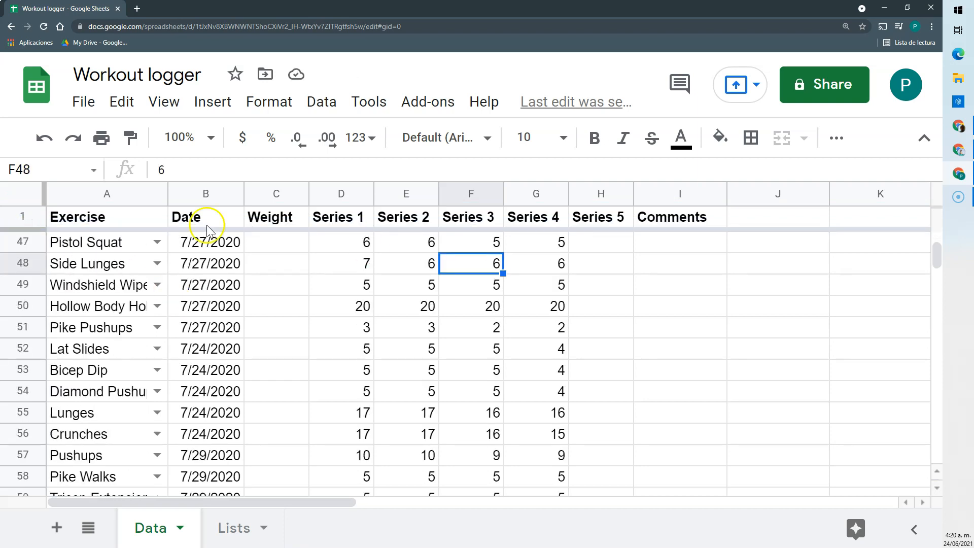
scroll(472, 269, "down", 3)
scroll(472, 268, "down", 15)
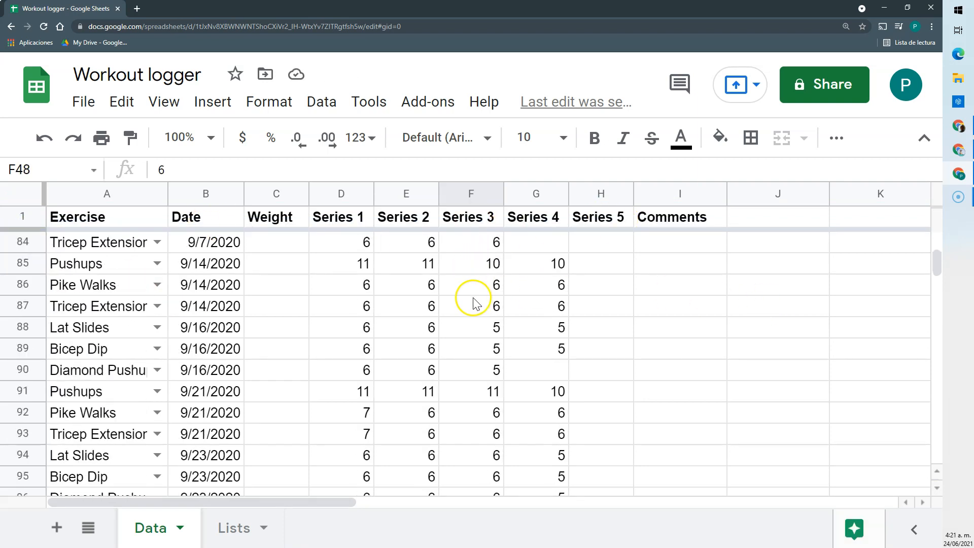
scroll(409, 224, "down", 20)
scroll(409, 224, "up", 5)
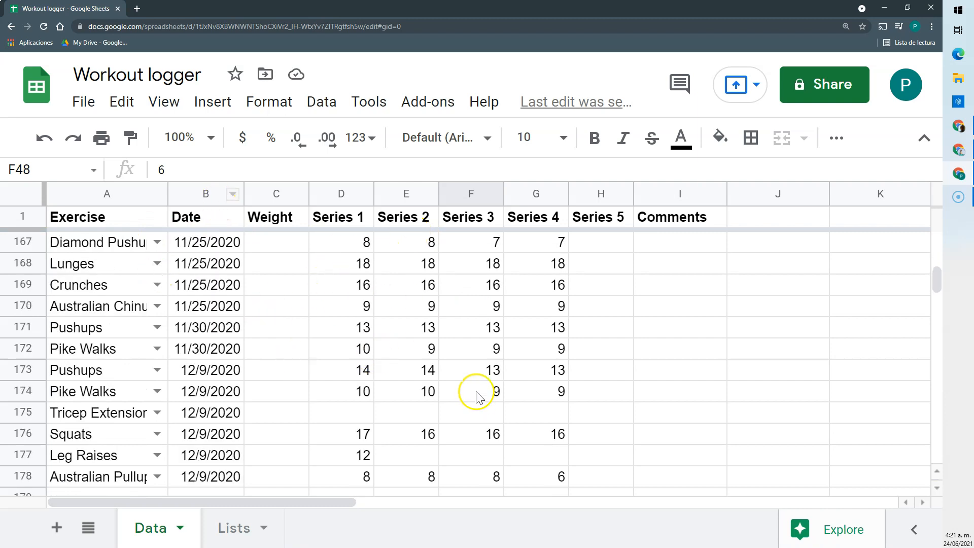
scroll(532, 355, "down", 2)
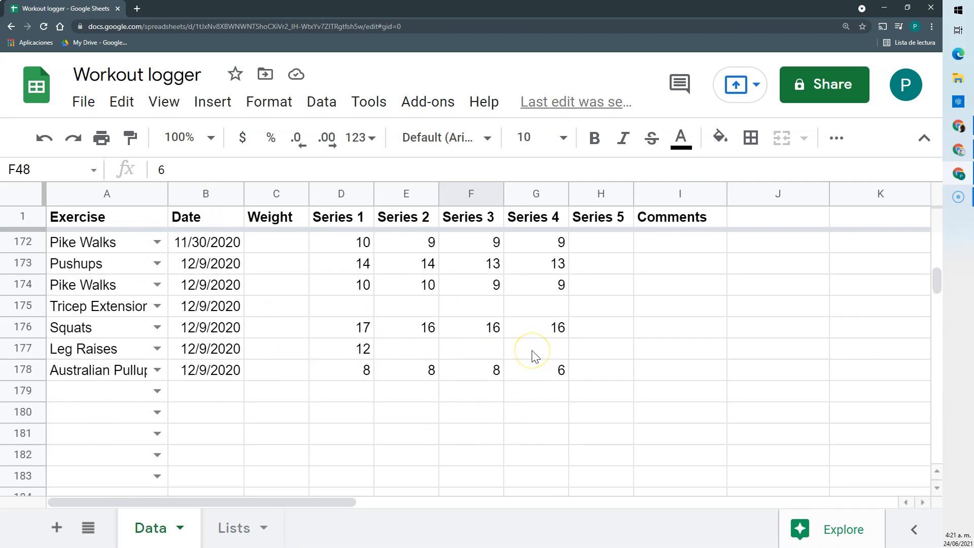
scroll(136, 262, "up", 20)
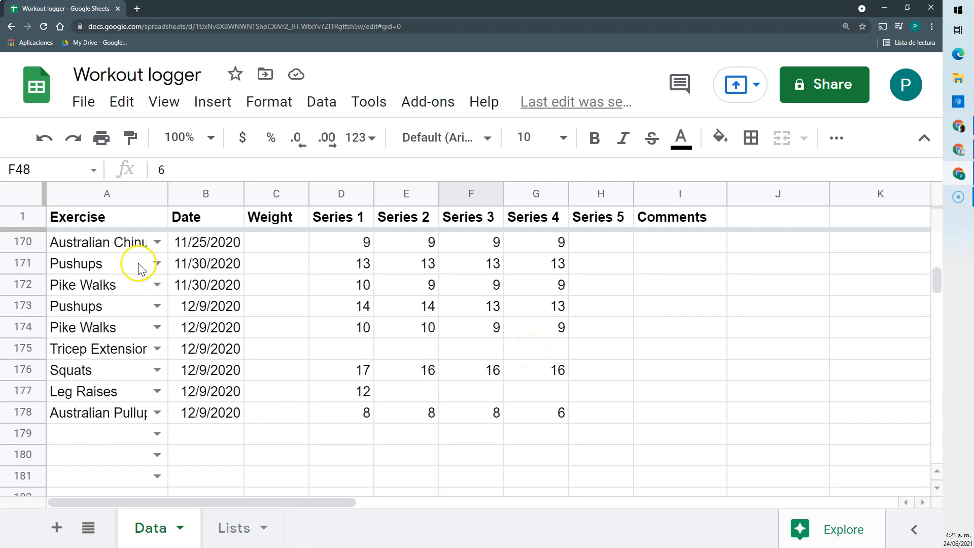
Go from A2 to the last filled exercise in column A and fit the Exercise column's width to its contents.
left_click(112, 243)
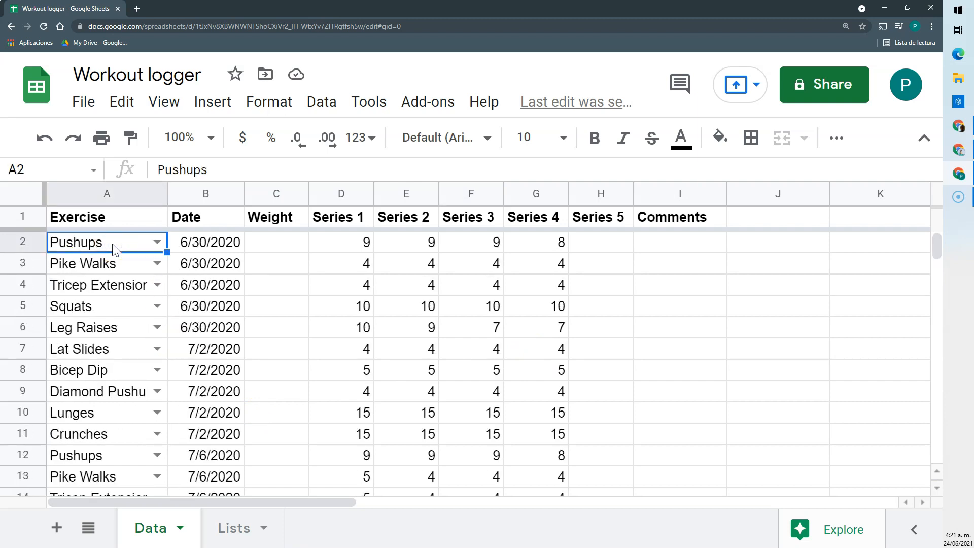
key("ctrl+Down")
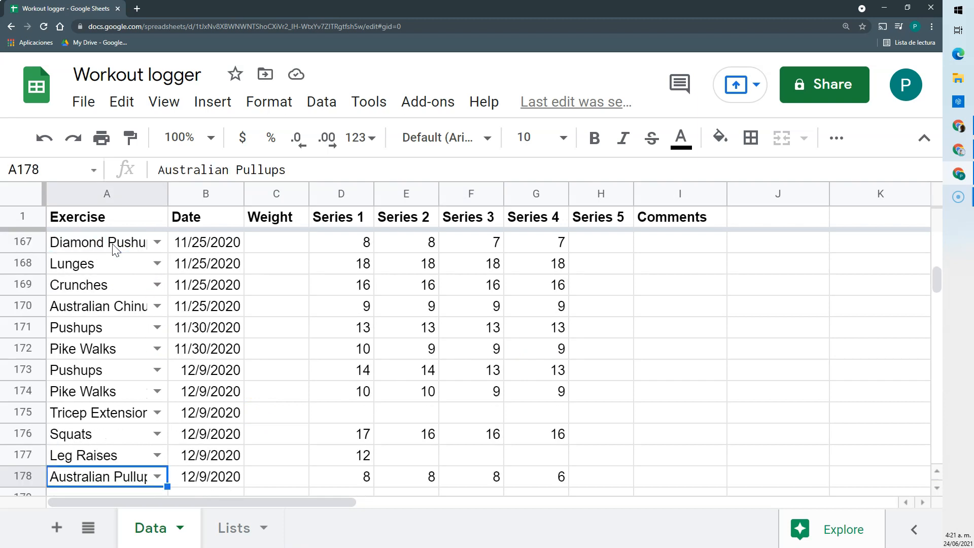
scroll(122, 314, "down", 1)
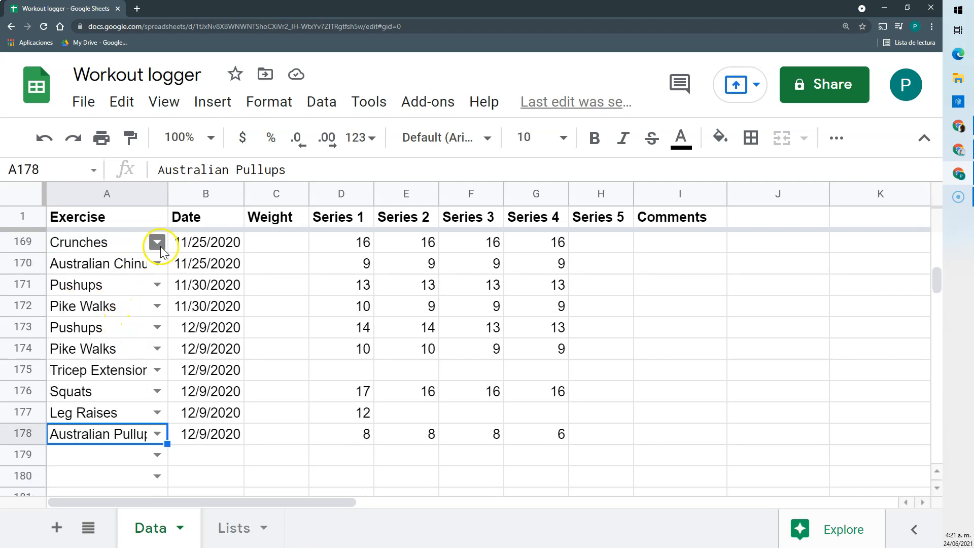
double_click(166, 202)
Compare the top of the workout log with the first empty exercise cell, A179, to see how far apart they are.
left_click(138, 456)
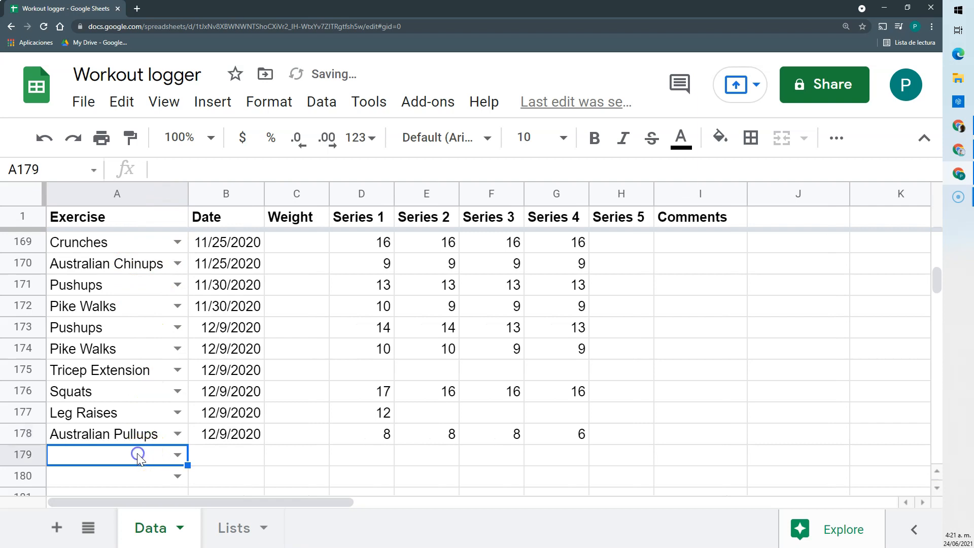
scroll(184, 446, "down", 3)
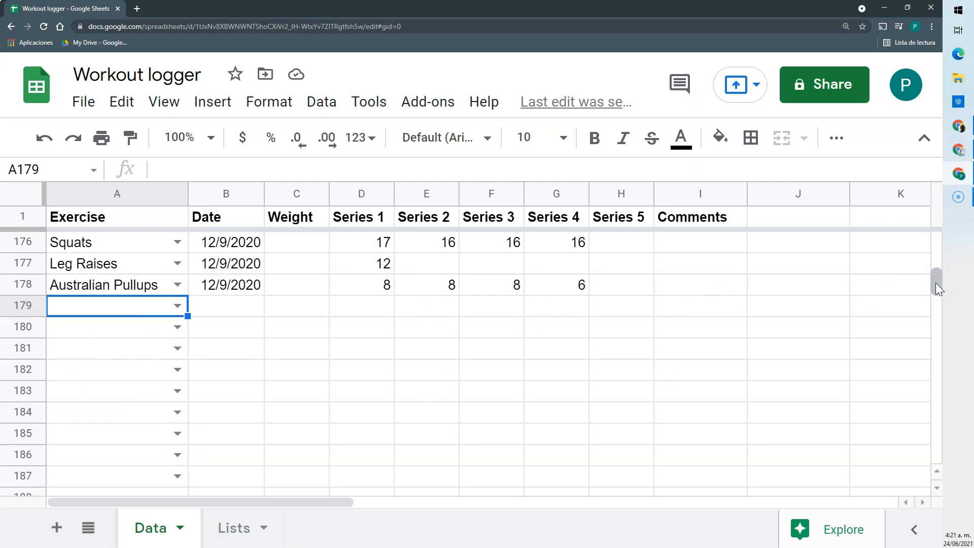
scroll(315, 319, "up", 2)
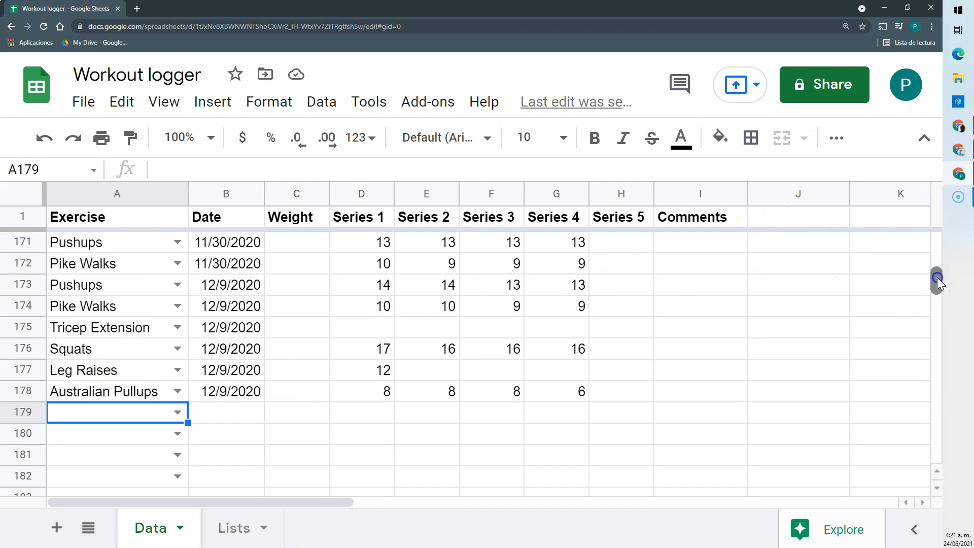
left_click_drag(937, 280, 915, 226)
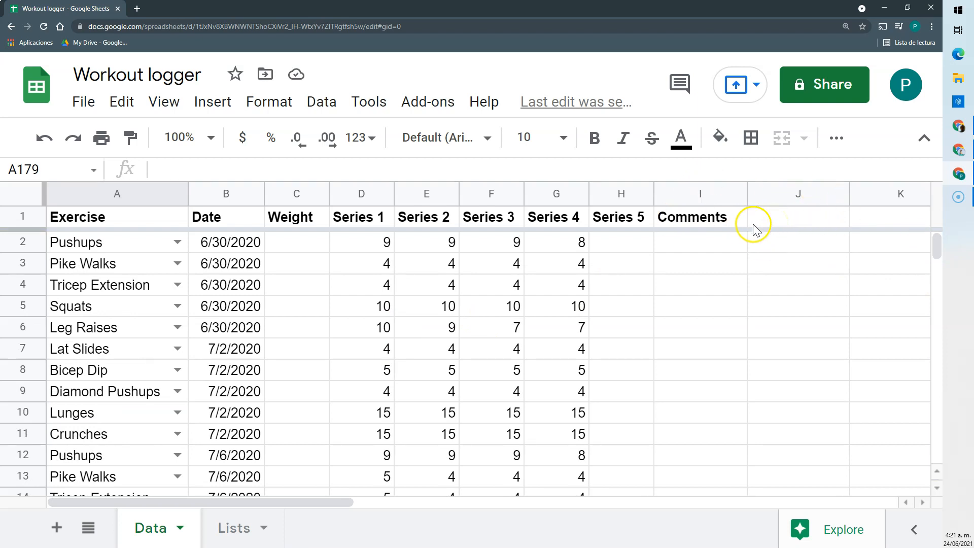
left_click(766, 253)
left_click(770, 265)
scroll(424, 315, "down", 20)
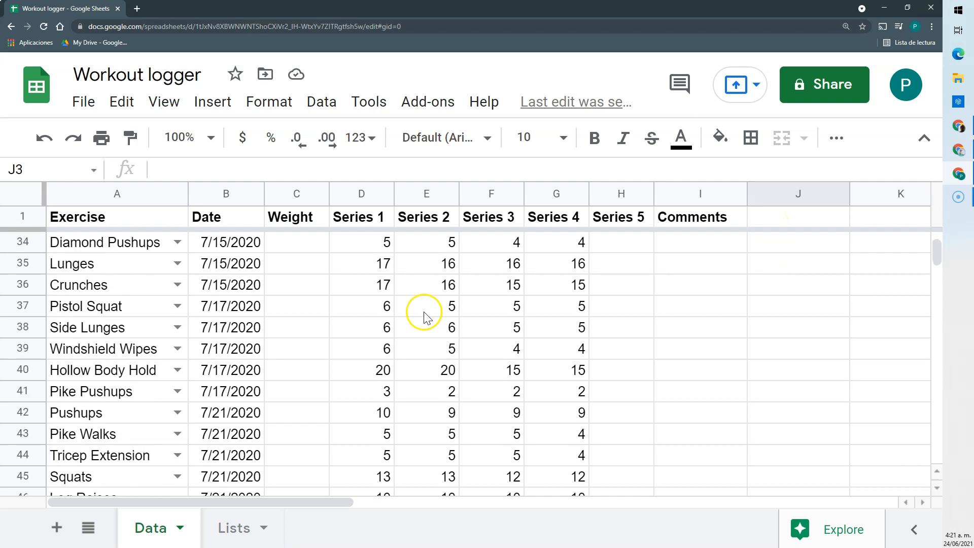
scroll(130, 390, "down", 20)
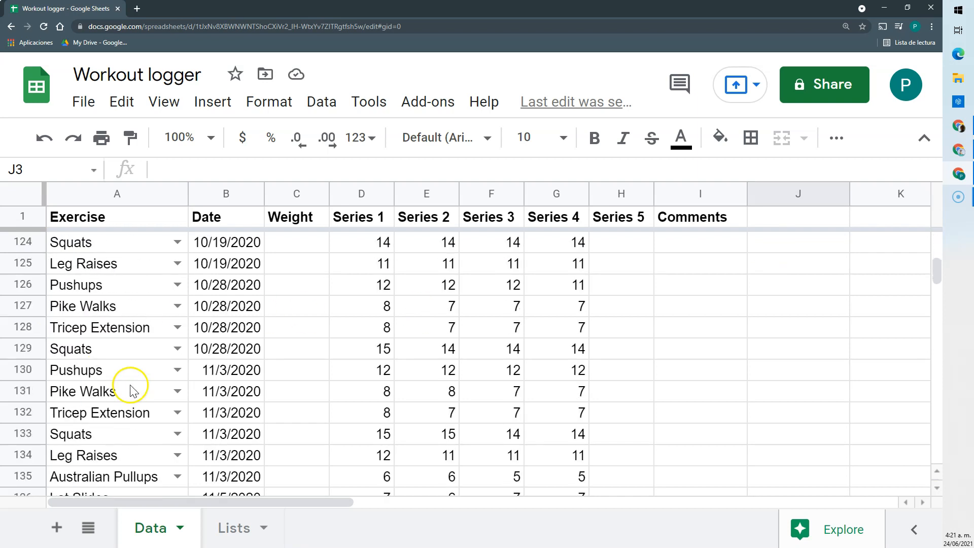
Copy the link to cell A179, the first empty exercise cell.
right_click(106, 350)
scroll(150, 387, "down", 3)
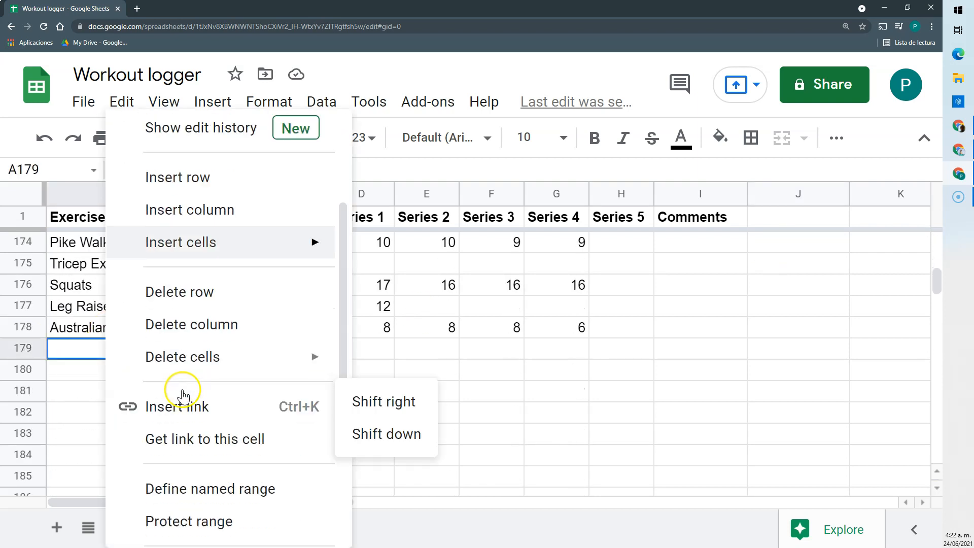
left_click(200, 440)
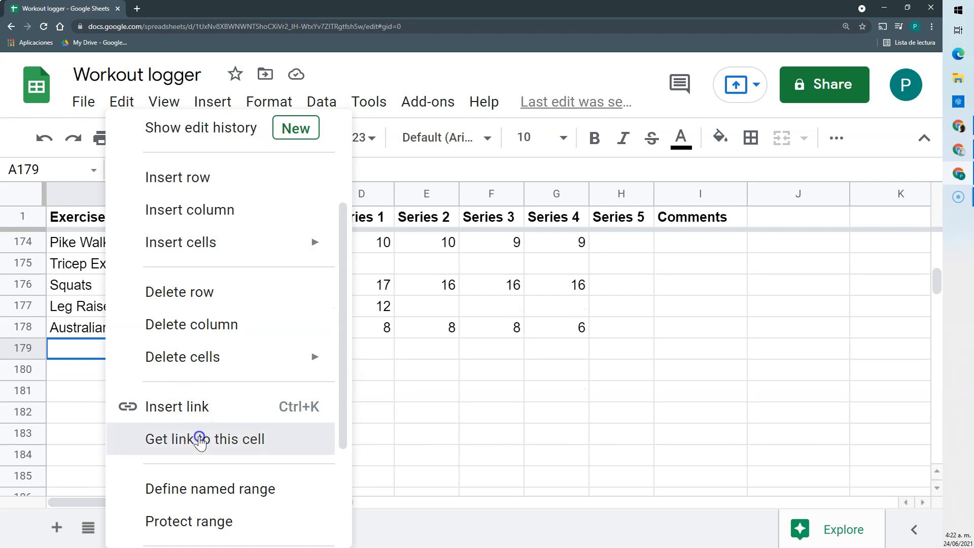
left_click(198, 438)
Paste the copied cell link into I181 of the Data sheet.
left_click(417, 392)
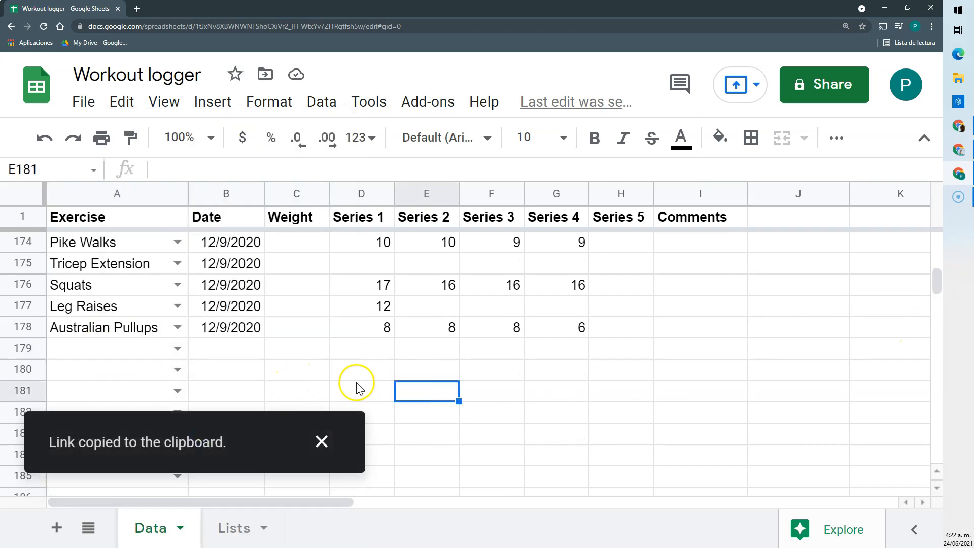
double_click(404, 414)
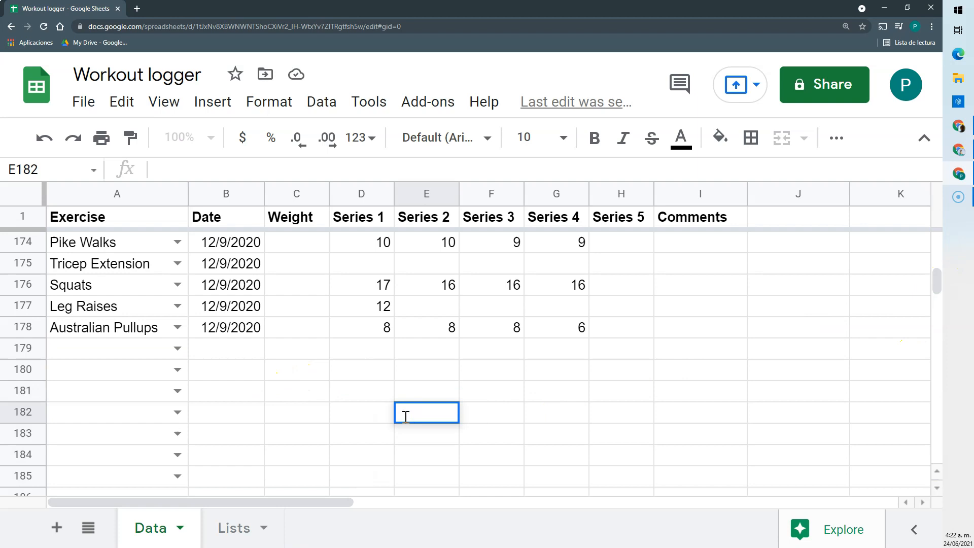
double_click(724, 394)
key("ctrl+v")
key("Return")
Examine the full URL in I181 through to its closing range reference, and show its link preview.
key("Right")
key("Right")
key("Right")
key("Right")
key("Right")
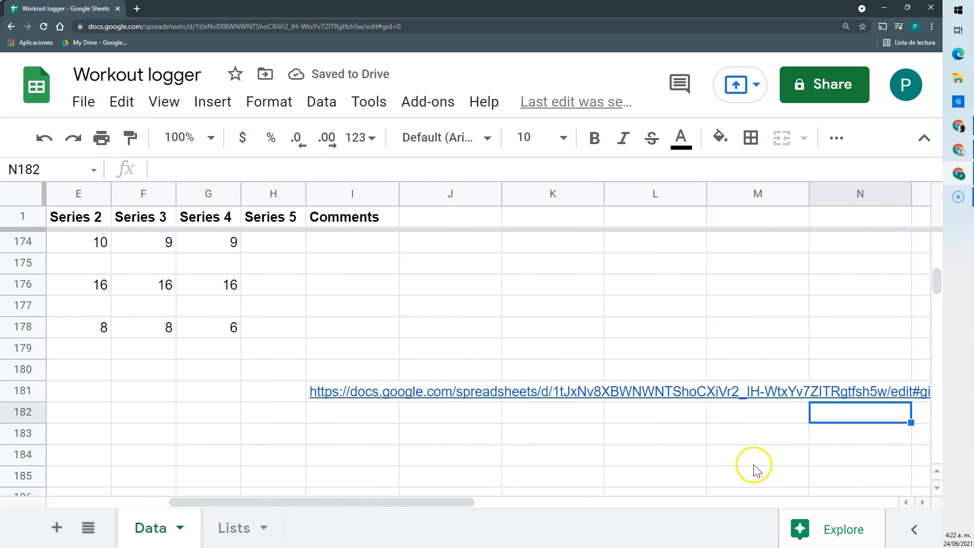
key("Right")
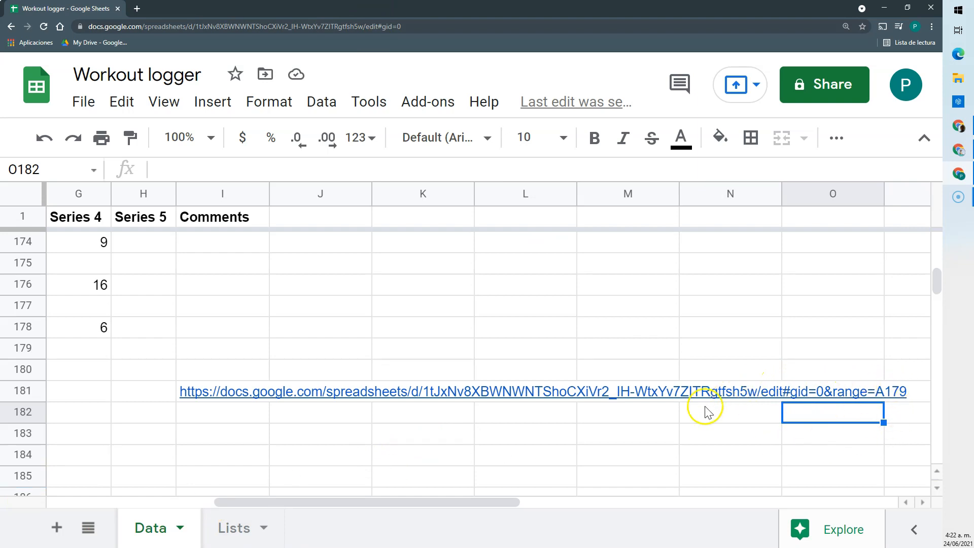
left_click(210, 393)
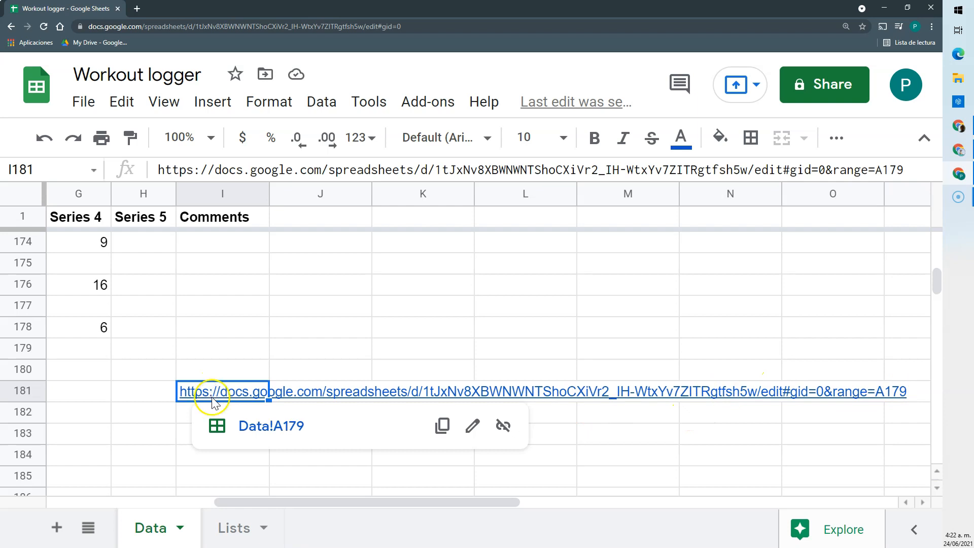
Shorten the link in I181 to #gid=0&range=A179 and follow it to test the jump.
left_click_drag(783, 170, 156, 178)
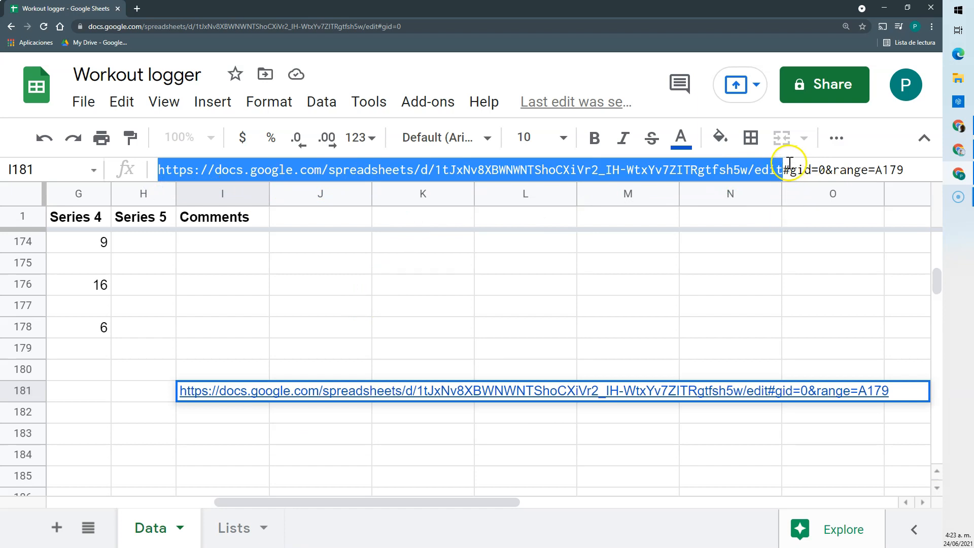
key("BackSpace")
key("Return")
left_click(224, 392)
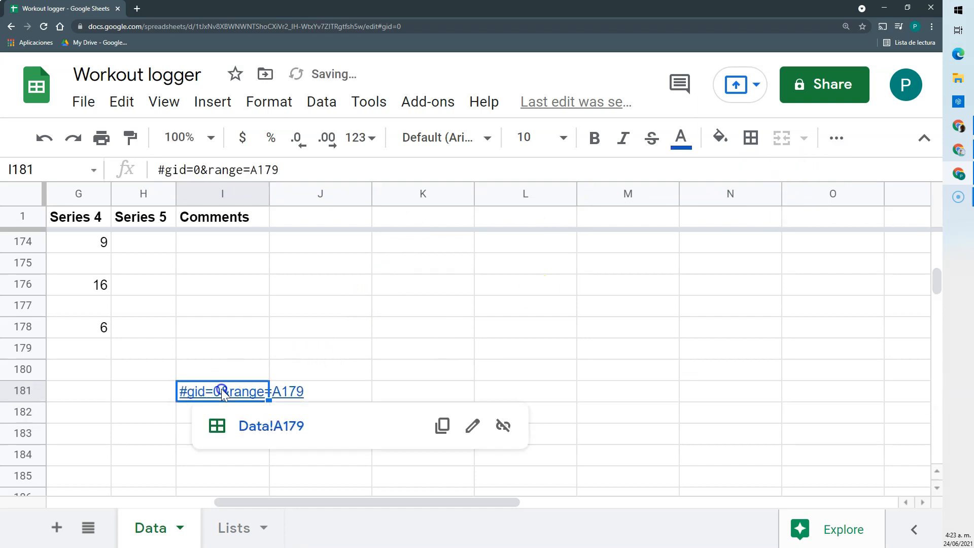
left_click(264, 426)
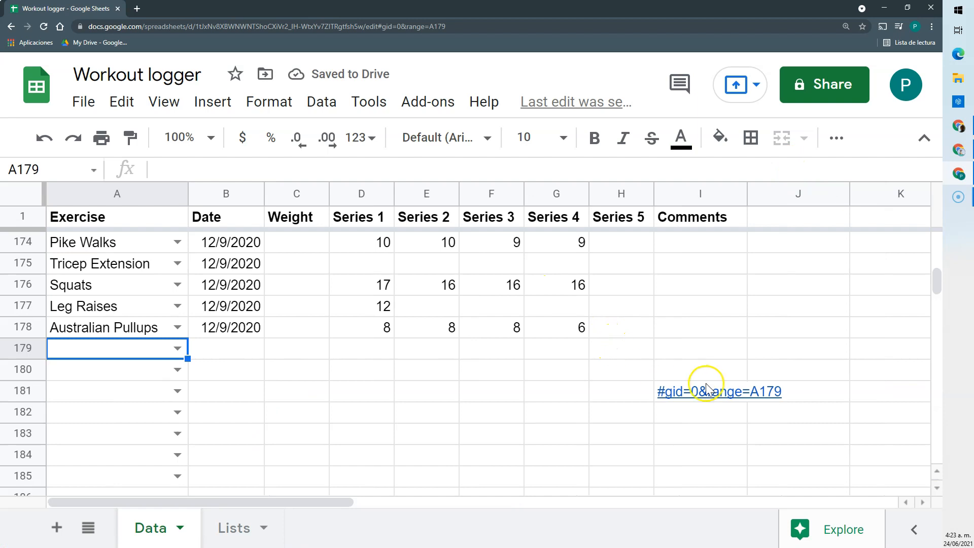
left_click(707, 391)
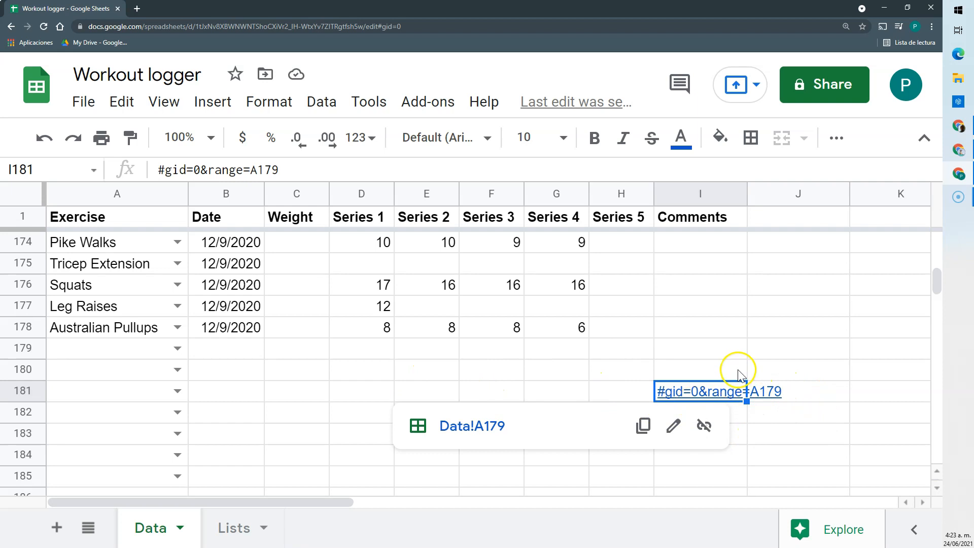
Count the filled cells in the Exercise column with =counta(A:A) in I179.
left_click(700, 350)
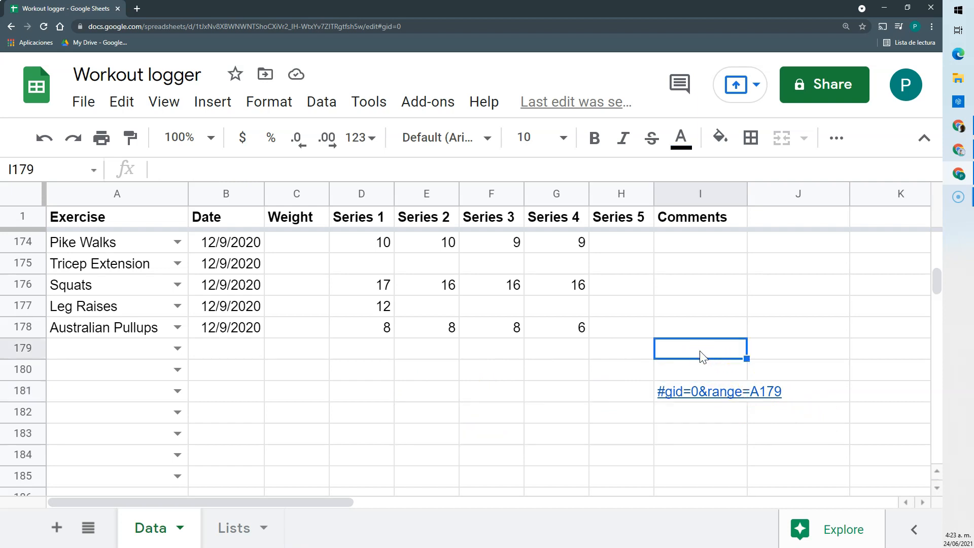
type("=")
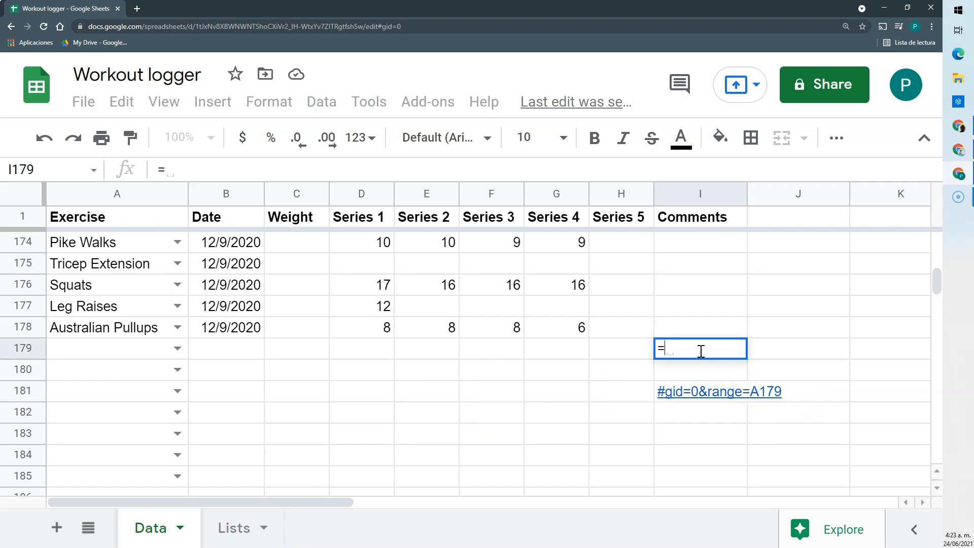
type("counta(")
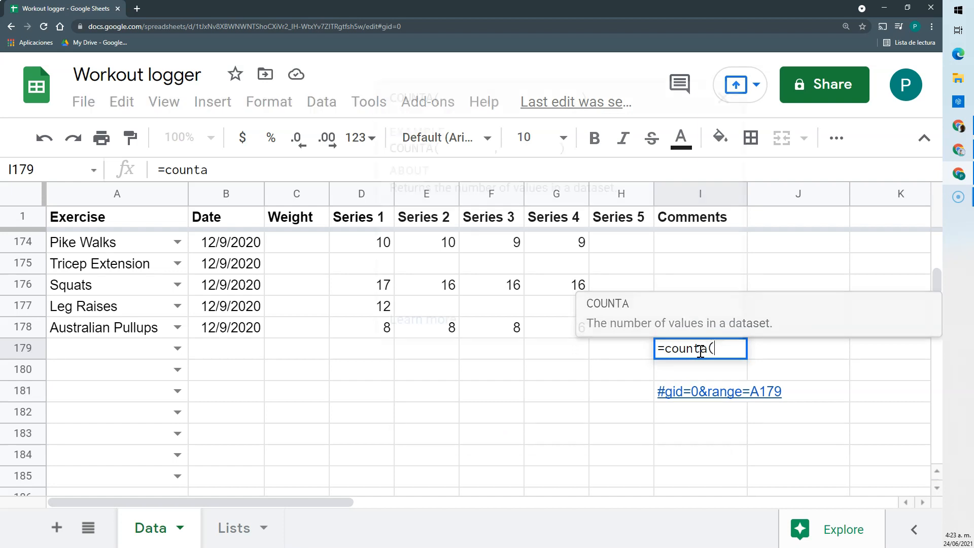
left_click(131, 195)
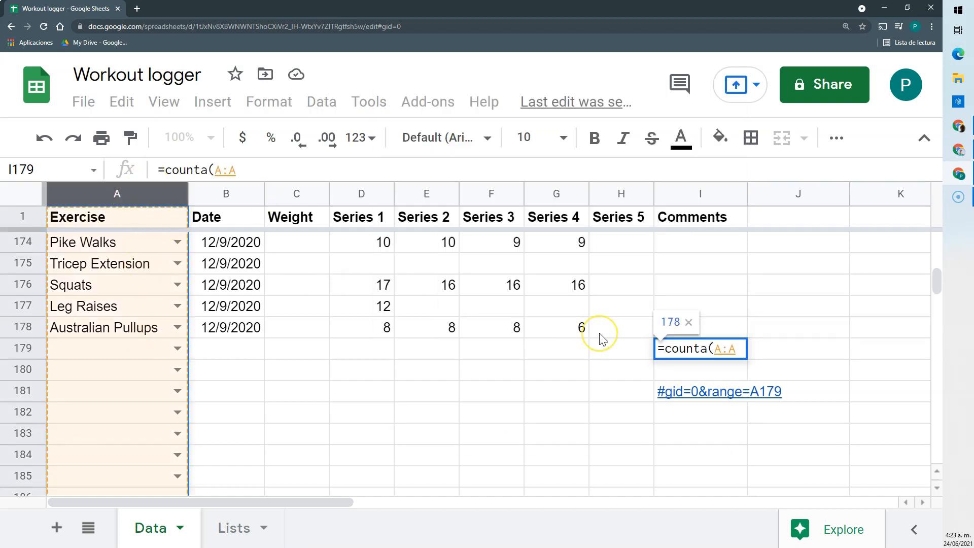
key("Return")
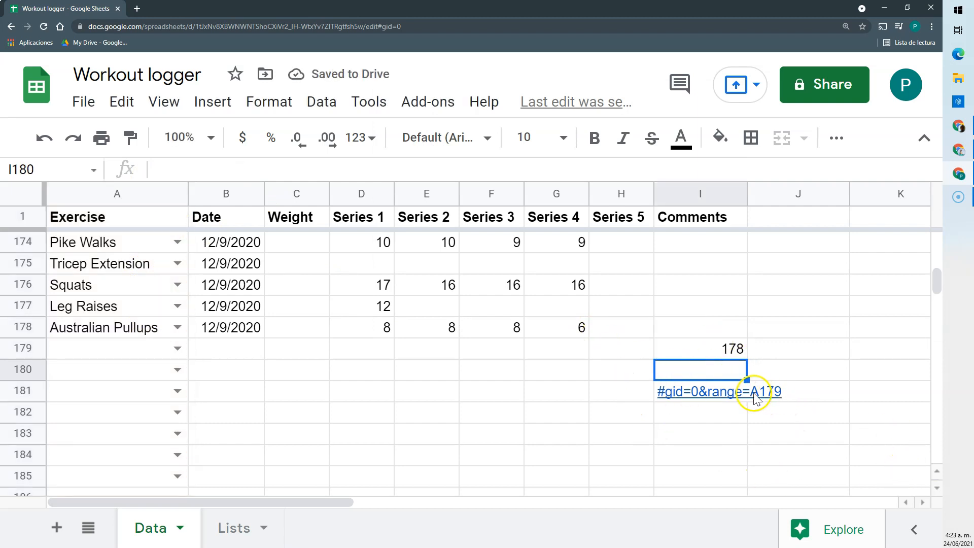
Extend the count formula in I179 to =counta(A:A)+1.
mouse_move(772, 399)
left_click(700, 354)
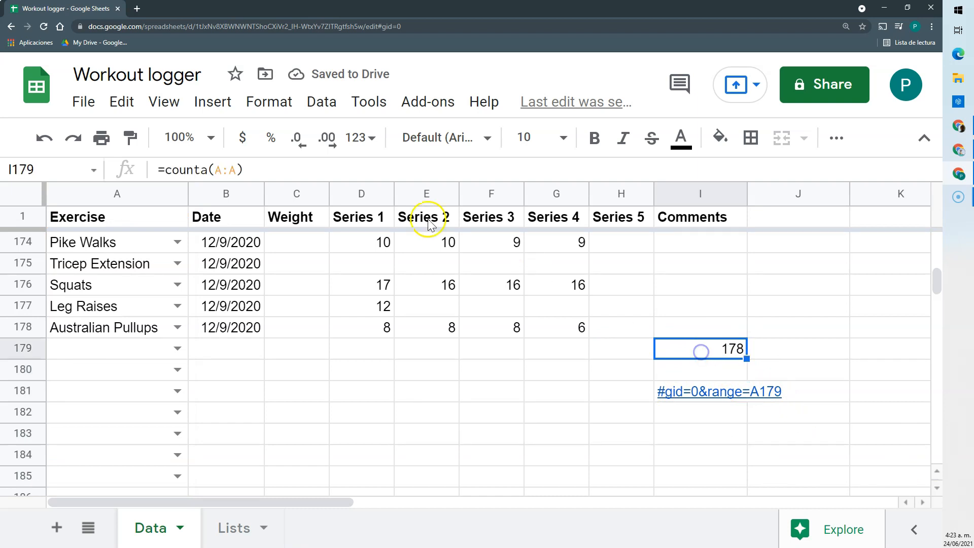
left_click(313, 174)
key("ctrl+a")
key("ctrl+x")
key("Return")
left_click(712, 348)
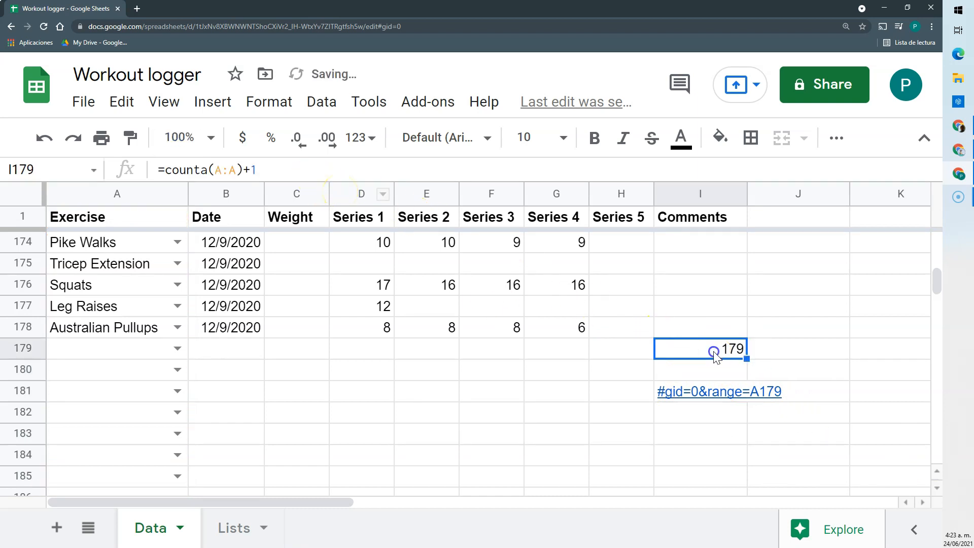
Rewrite the link text in I181 as the formula ="#gid=0&range=A"&I179.
left_click(726, 395)
left_click(160, 170)
type("=")
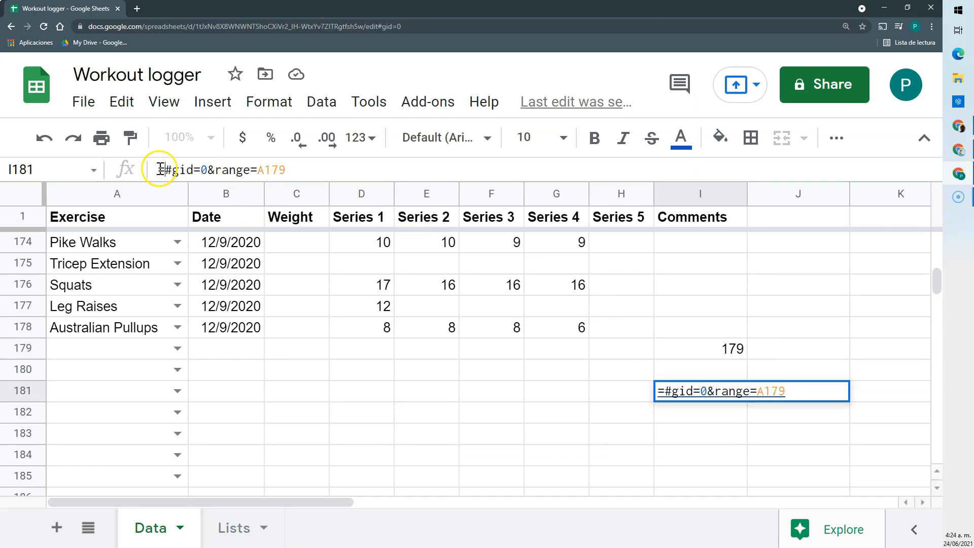
type("\"")
left_click_drag(293, 169, 270, 170)
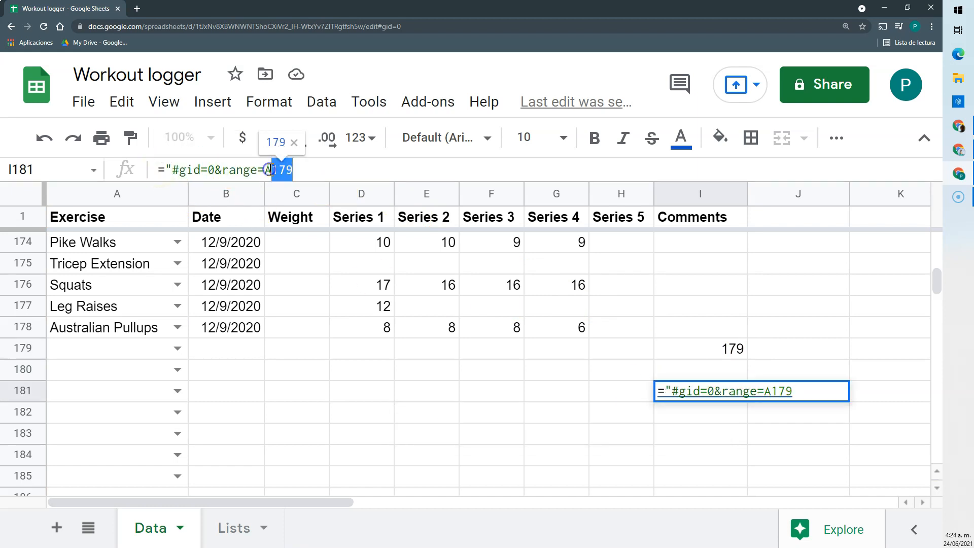
key("BackSpace")
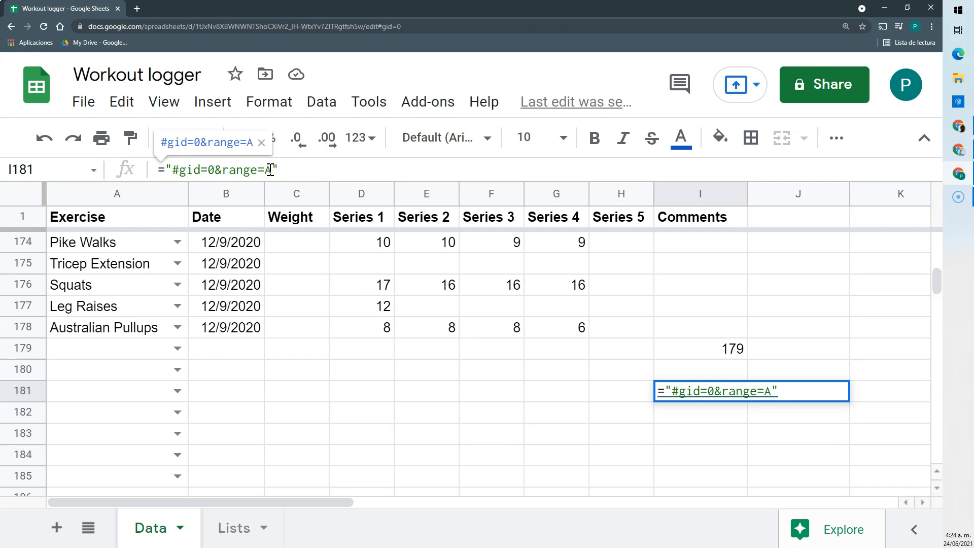
type("\"&")
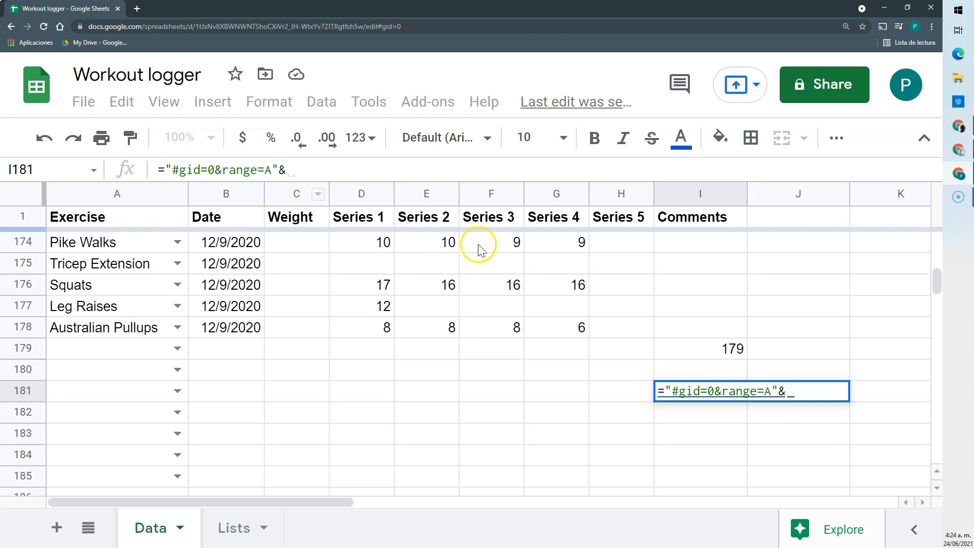
left_click(685, 350)
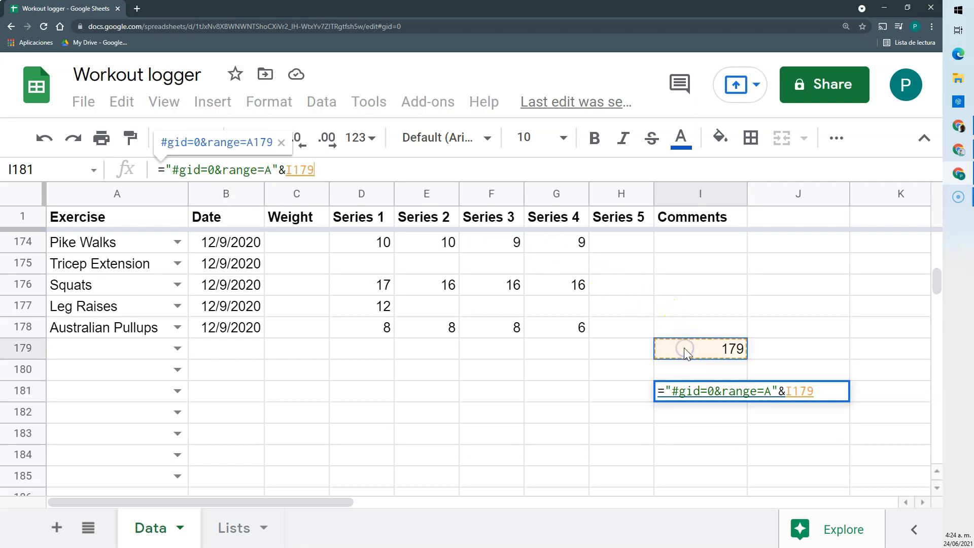
key("Return")
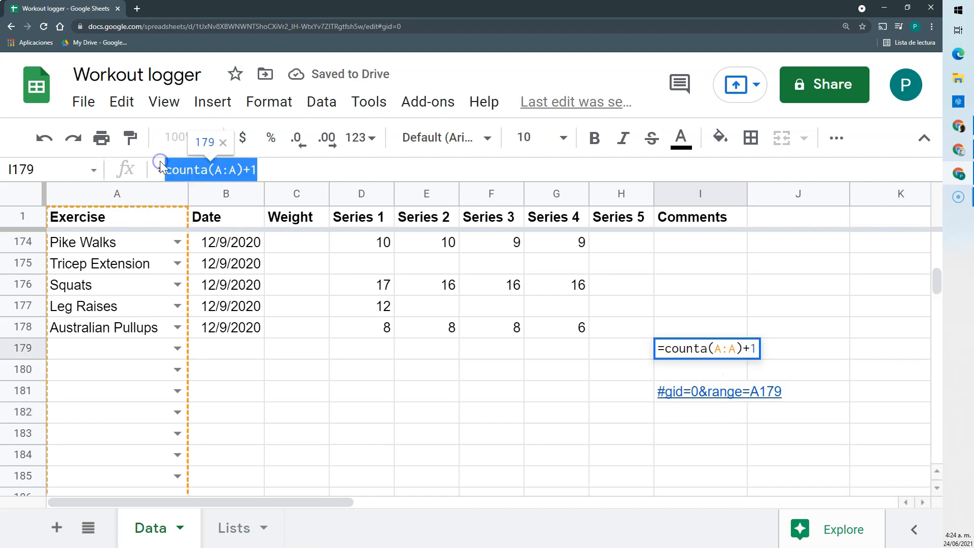
Replace the I179 reference in I181's formula with counta(A:A)+1.
key("Escape")
left_click(703, 390)
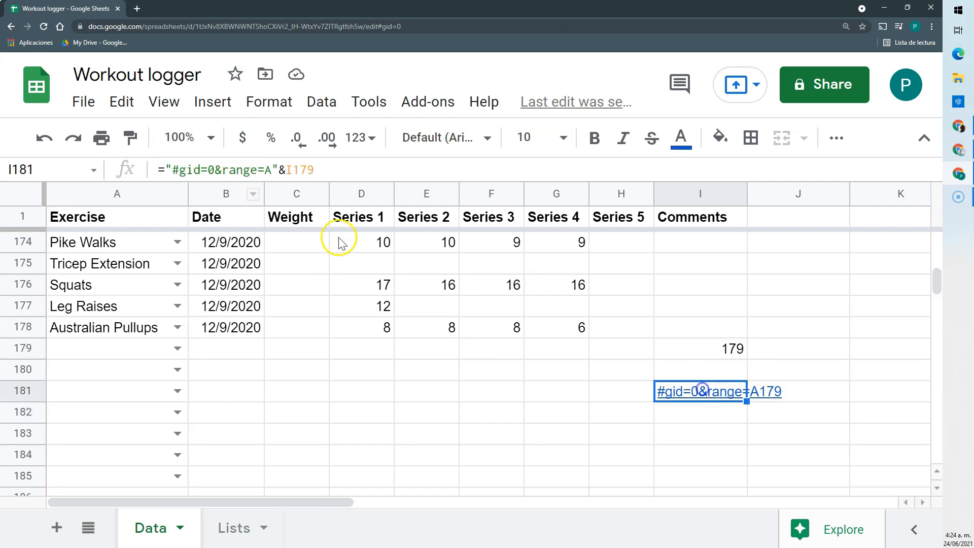
left_click_drag(319, 169, 280, 172)
type("counta(A:A)+1")
key("Return")
Clear the helper count formula from I179.
key("Up")
key("Up")
key("Up")
key("Delete")
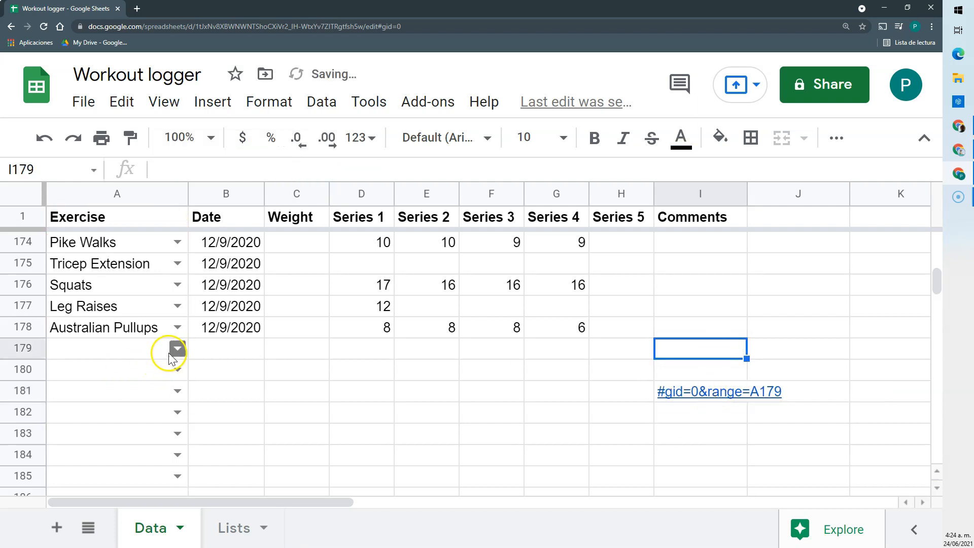
Log Pike Walks, Squats and Tricep Extension in A179, A180 and A181, and select the next empty exercise cell.
left_click(177, 348)
left_click(138, 399)
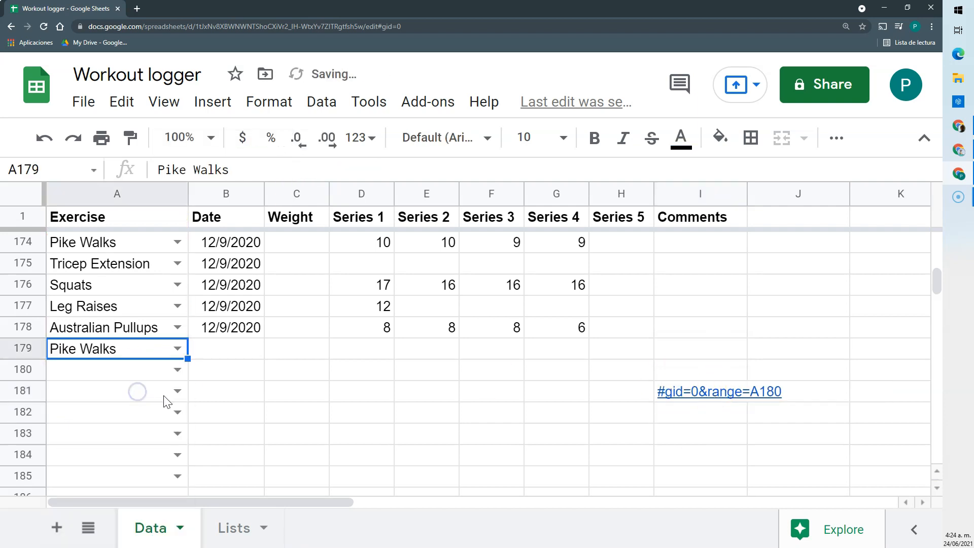
left_click(177, 369)
left_click(146, 408)
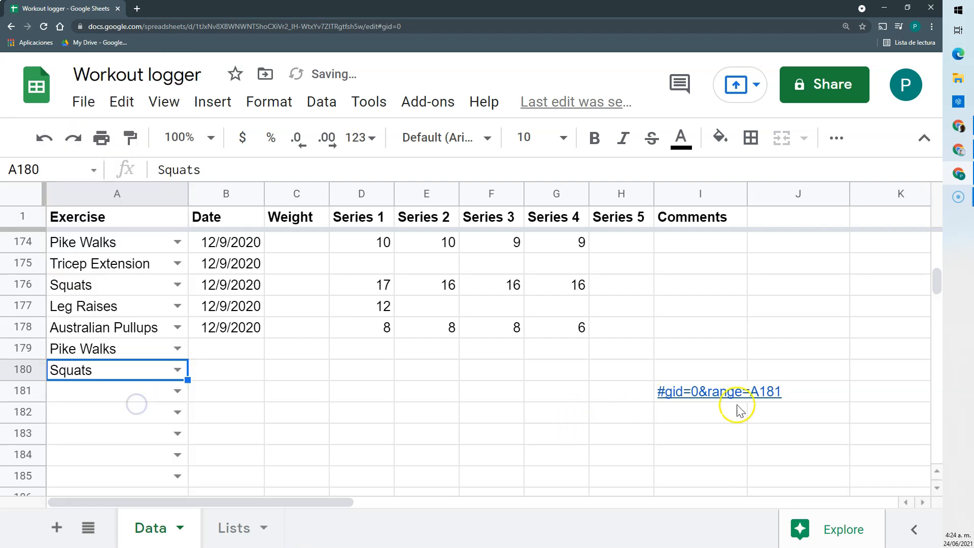
left_click(180, 391)
left_click(125, 435)
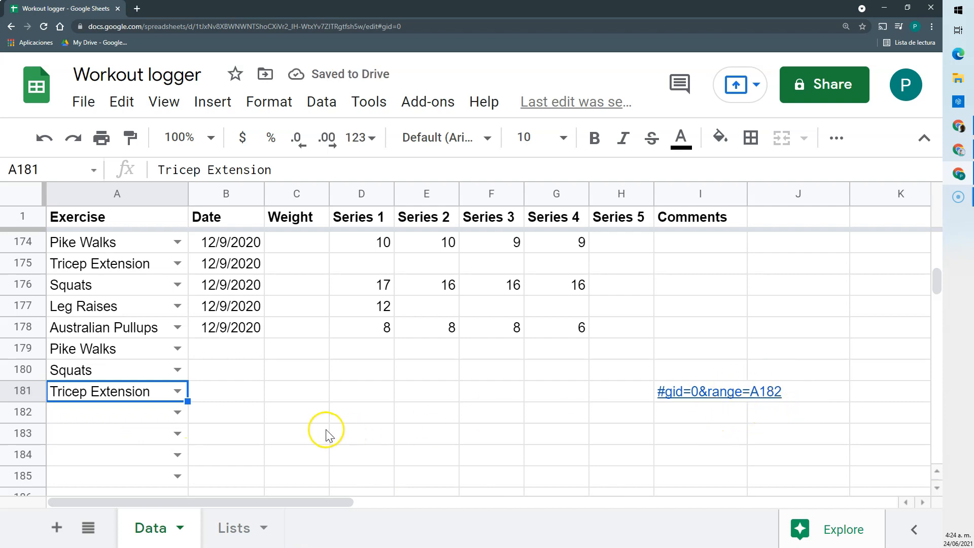
left_click(135, 415)
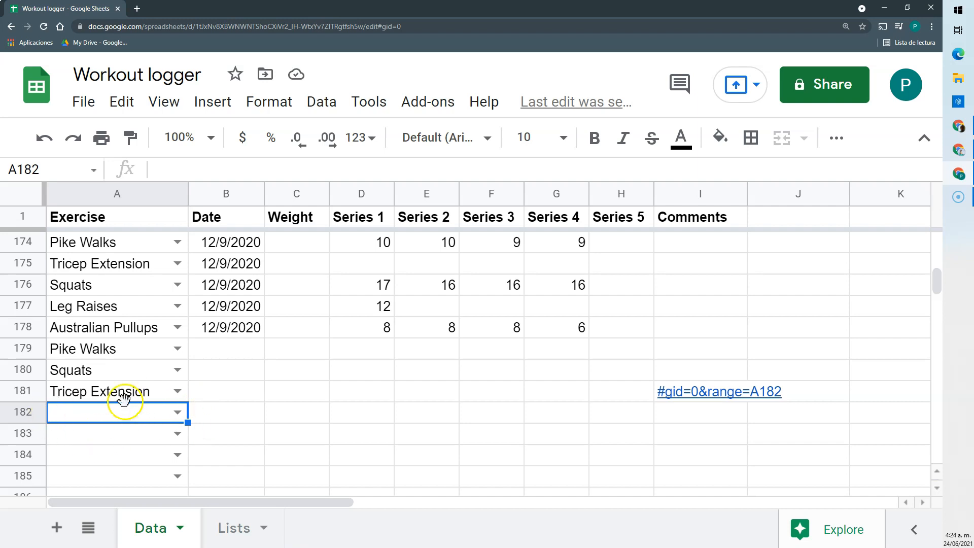
Create a labelled link in I182 with =HYPERLINK(I181;"Go to the last row").
left_click(678, 409)
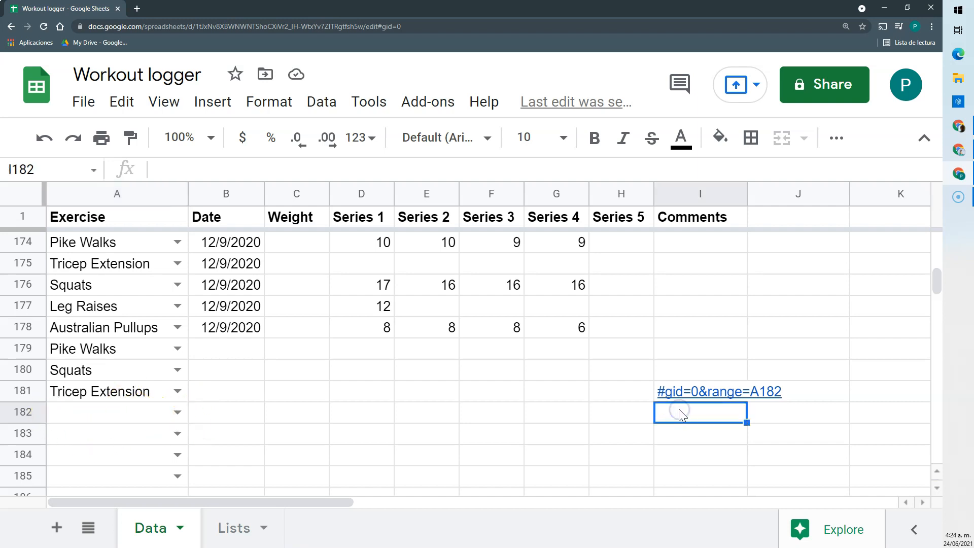
type("=hy")
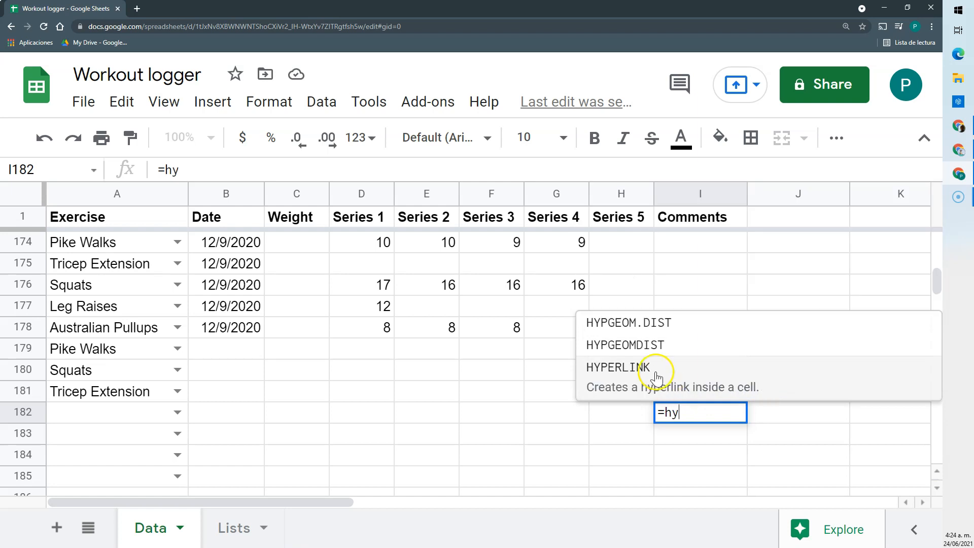
left_click(656, 378)
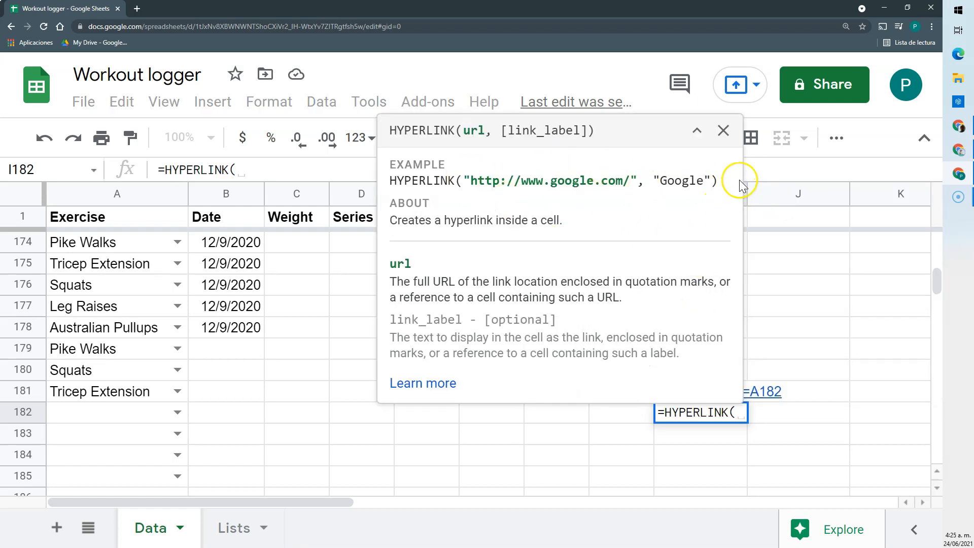
left_click(723, 130)
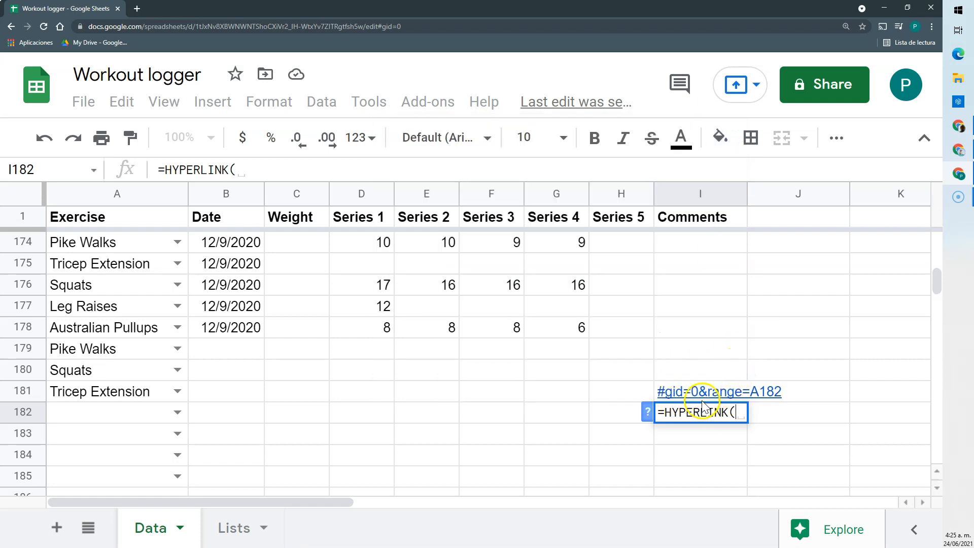
left_click(689, 393)
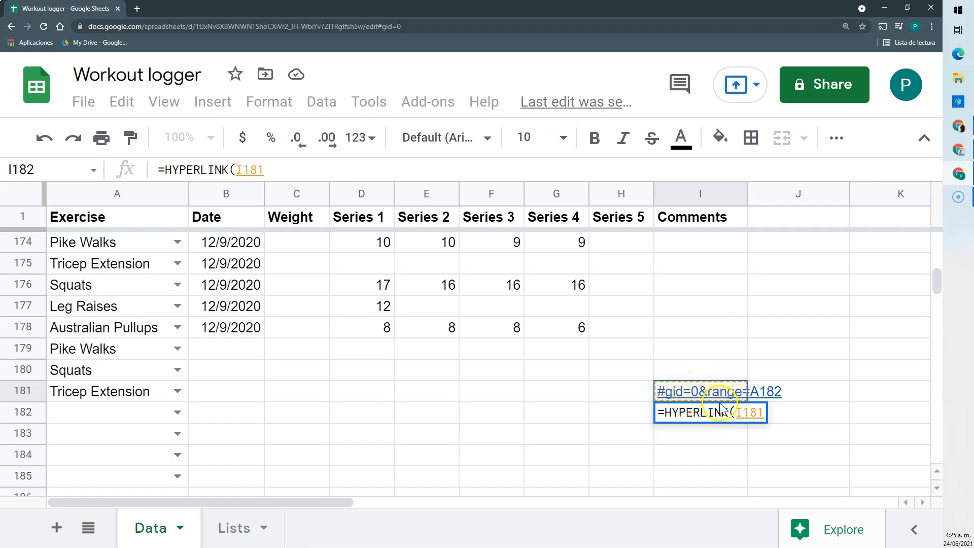
left_click(319, 173)
type(";\"")
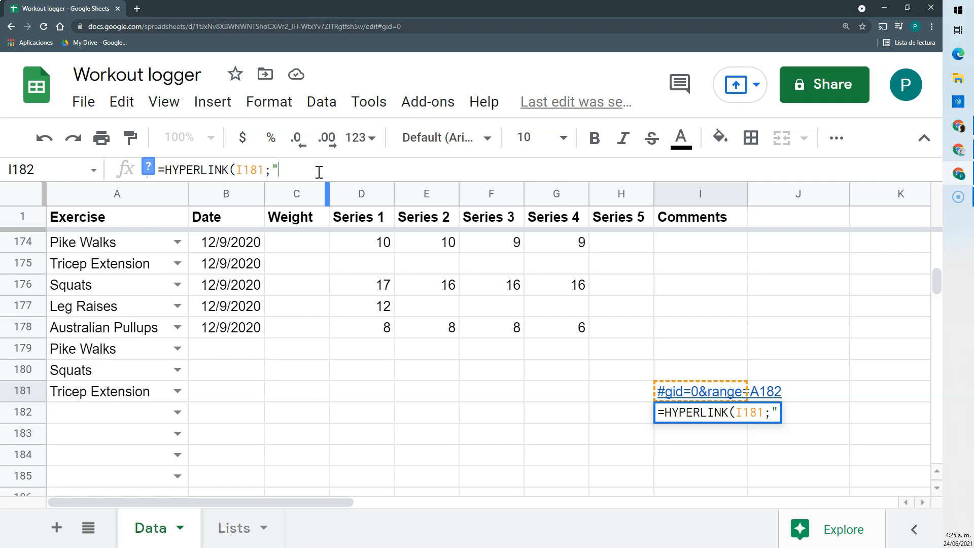
type("Go to the last row\")")
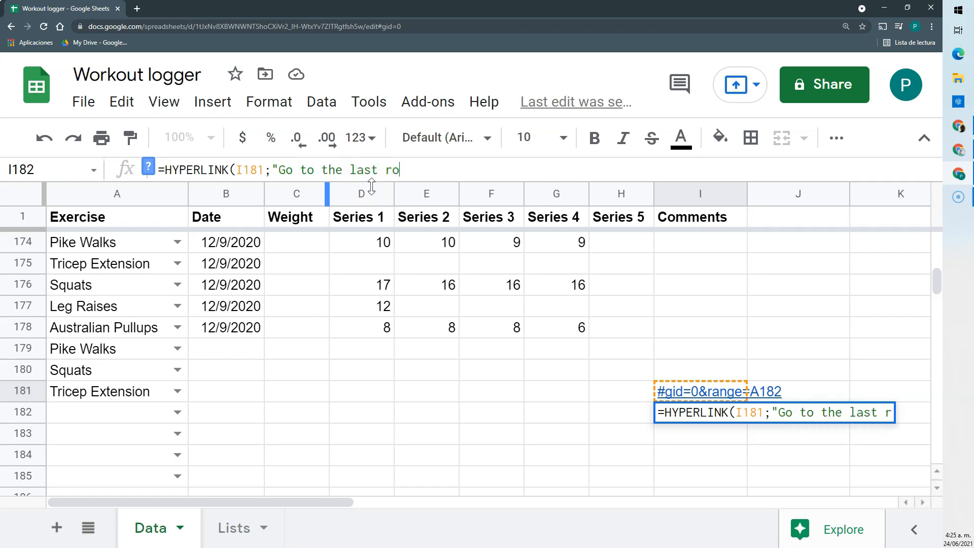
key("Return")
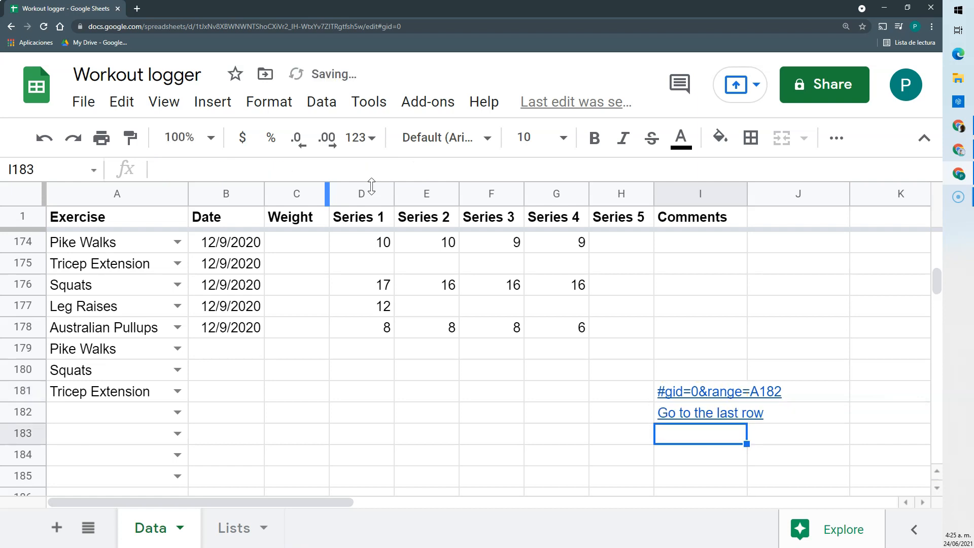
Replace the I181 reference in I182's HYPERLINK formula with "#gid=0&range=A"&counta(A:A)+1, and clear I181.
left_click(699, 386)
left_click_drag(383, 169, 165, 164)
key("ctrl+c")
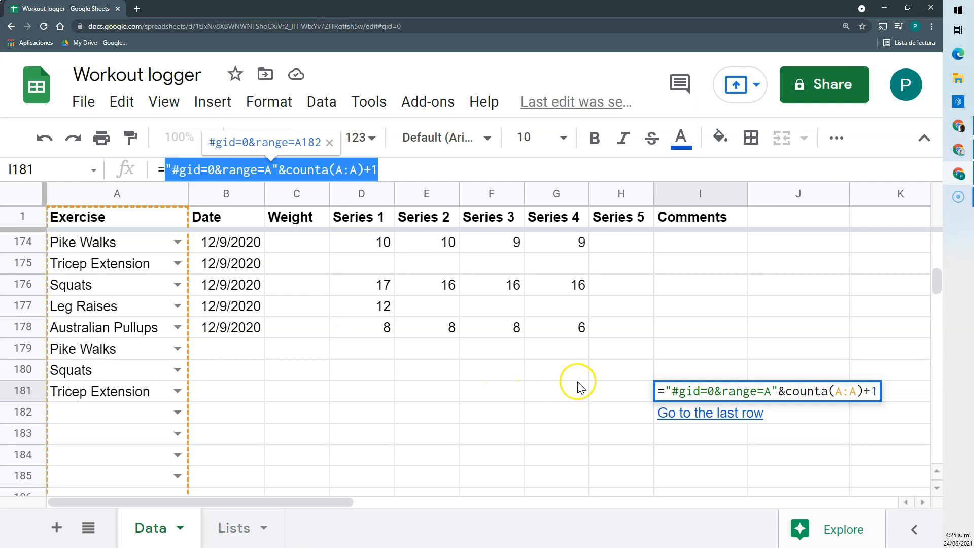
key("Escape")
left_click(700, 415)
left_click(260, 168)
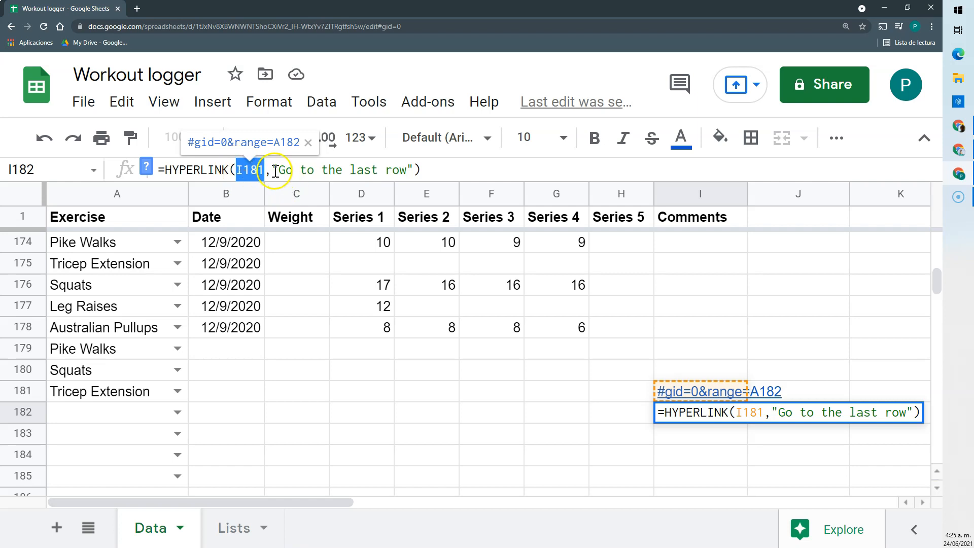
key("ctrl+v")
key("Return")
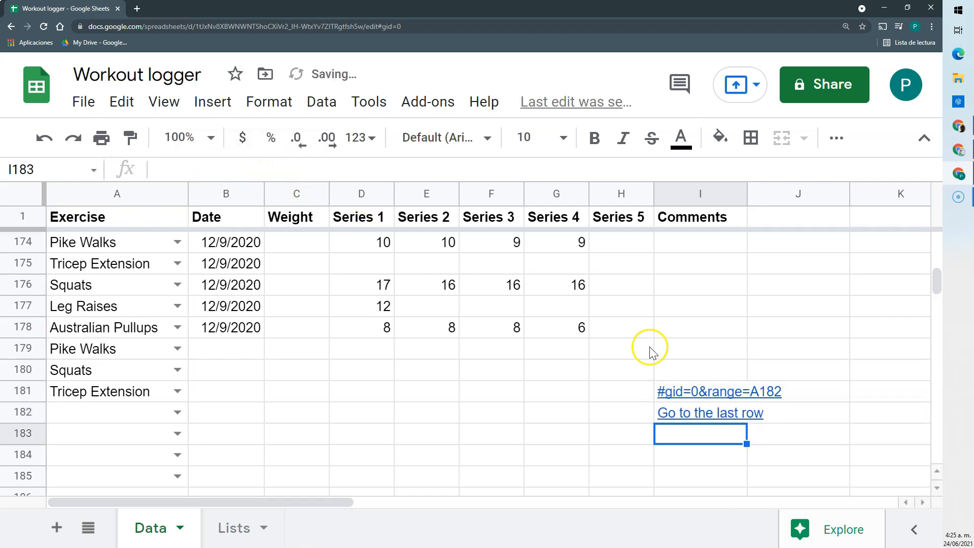
left_click(711, 392)
left_click(700, 413)
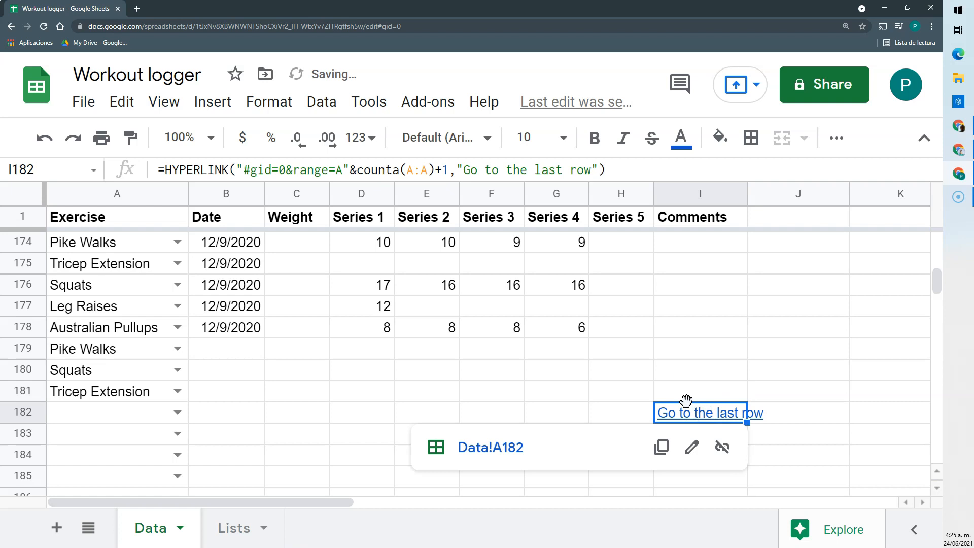
Make the column reference absolute ($A:$A) in I182's HYPERLINK formula and move the link to header cell J1.
left_click_drag(441, 170, 408, 170)
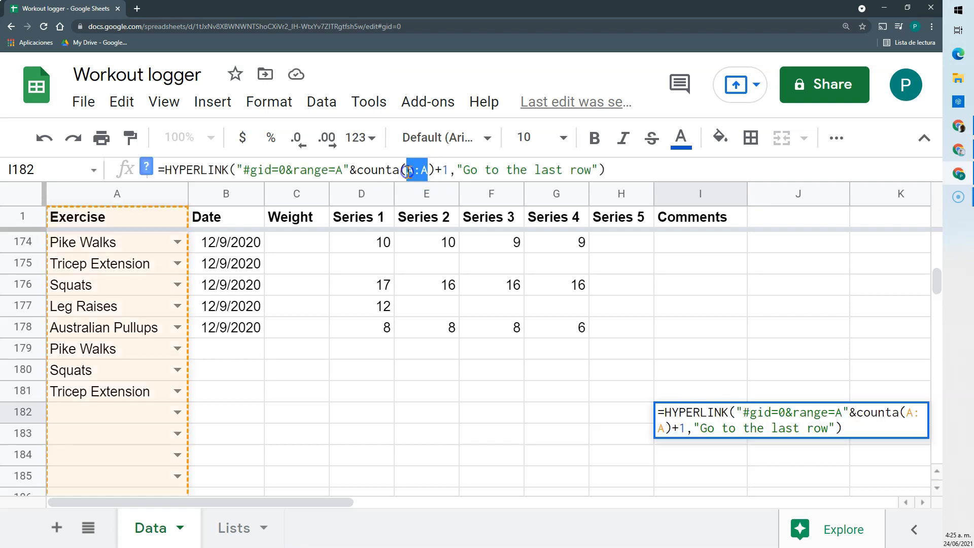
key("F4")
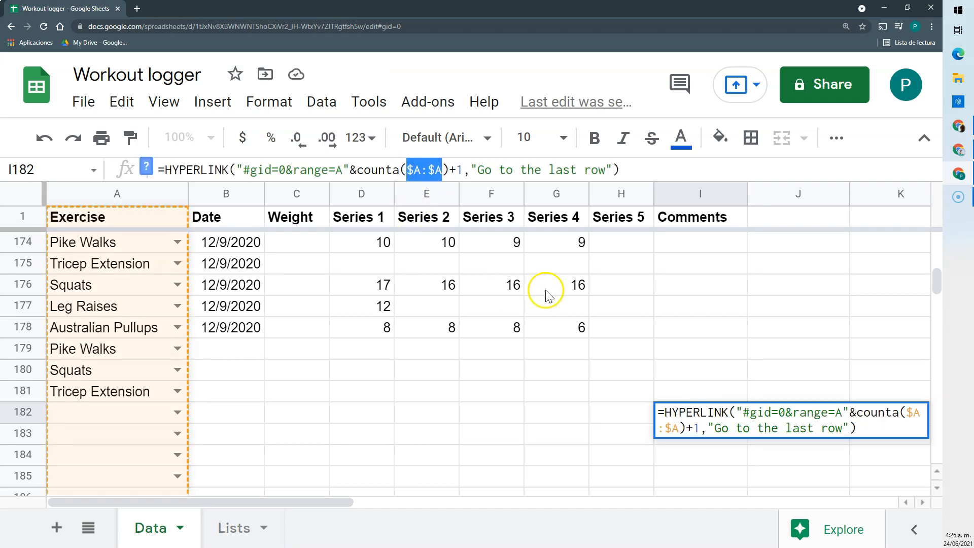
key("Return")
left_click(704, 414)
key("ctrl+c")
left_click(768, 218)
key("ctrl+v")
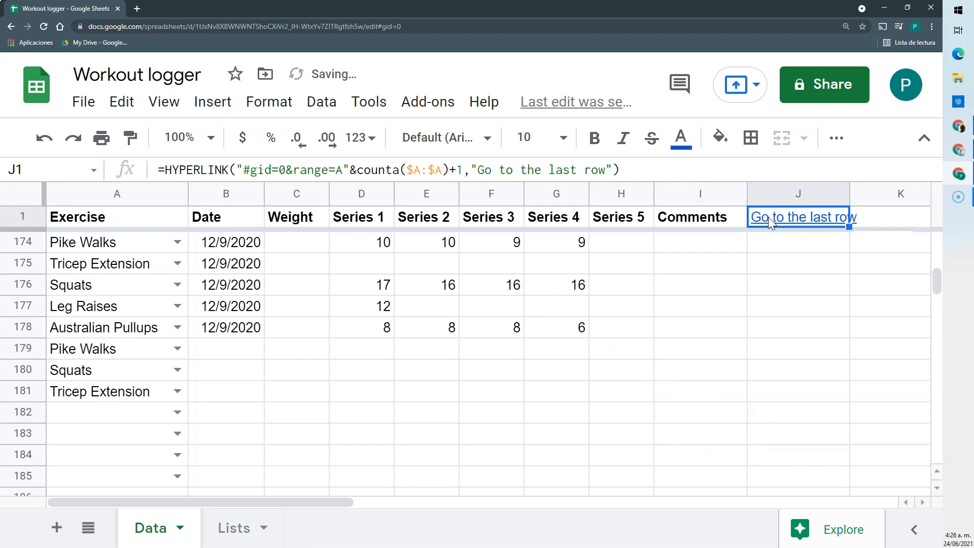
Return to the first data rows and test the J1 link by following it to Data!A182.
scroll(725, 321, "up", 4)
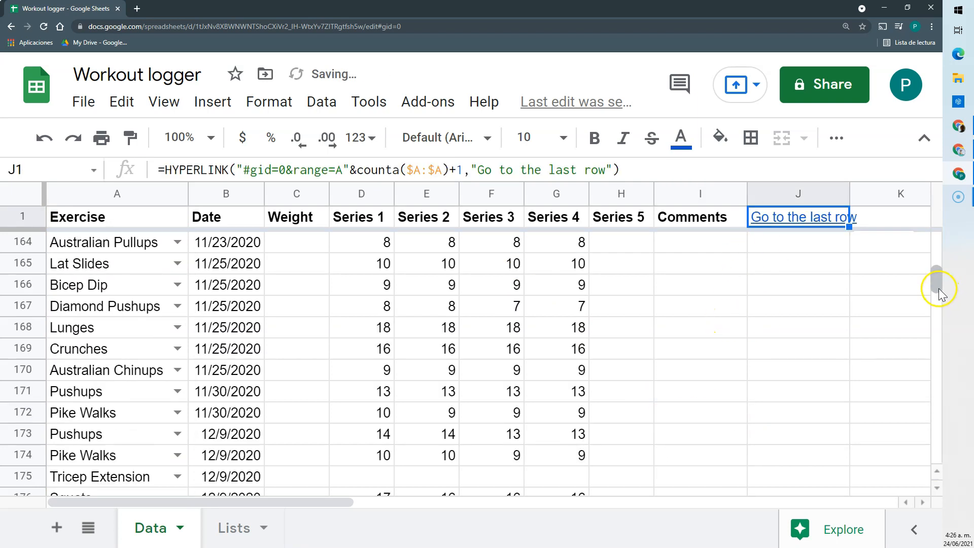
left_click_drag(938, 288, 909, 215)
left_click(380, 245)
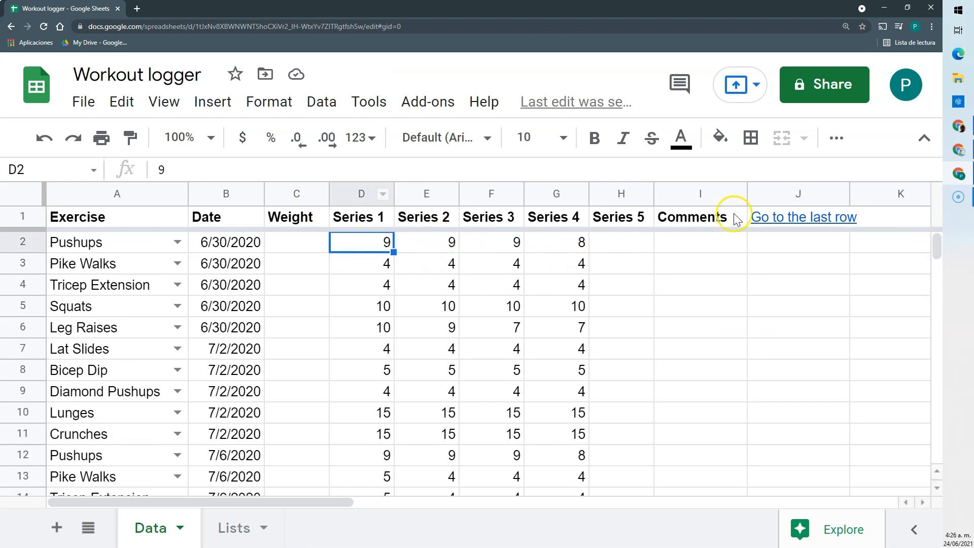
left_click(803, 217)
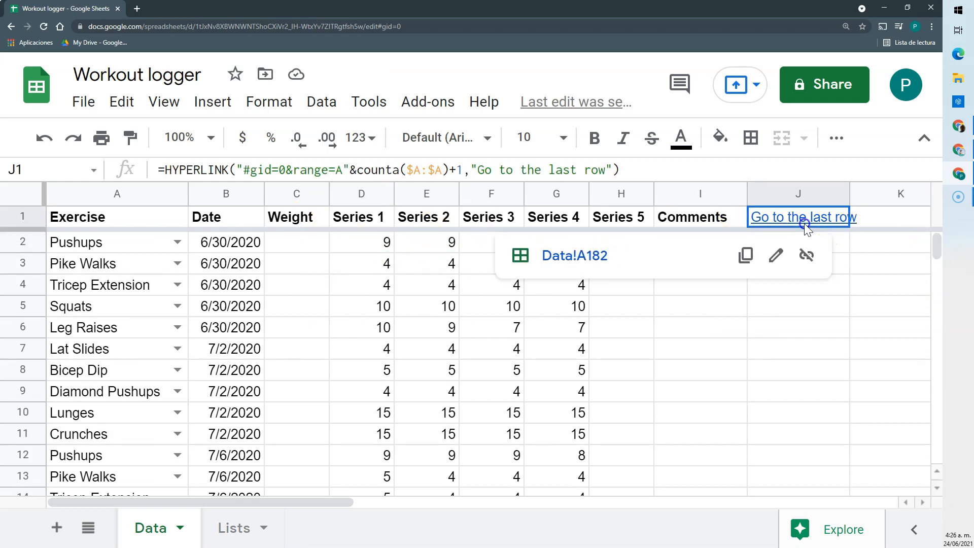
left_click(585, 262)
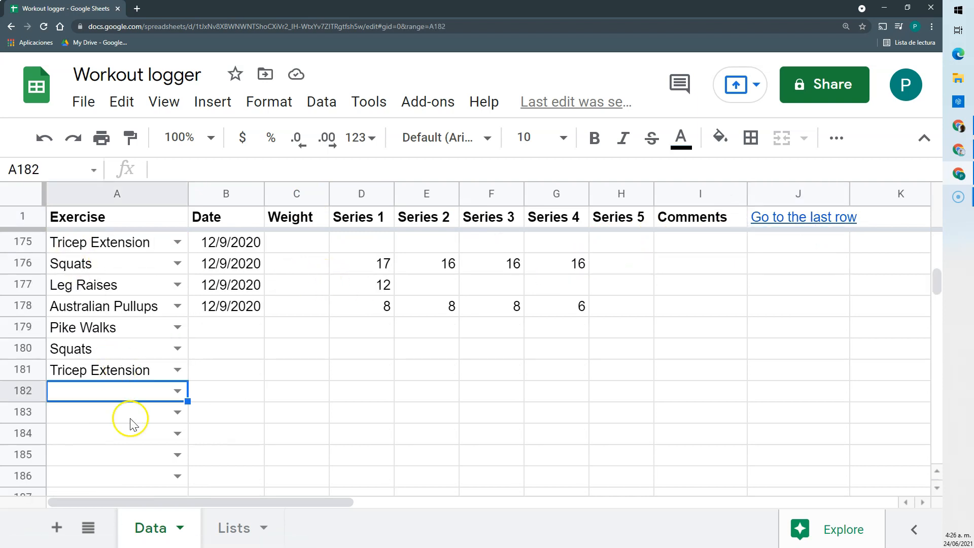
Clear the test exercises from A181, A180 and A179.
left_click(110, 363)
key("Delete")
left_click(109, 349)
key("Delete")
left_click(108, 333)
key("Delete")
Record a macro with absolute references that selects A1 and jumps to the last filled cell in column A.
scroll(292, 371, "up", 20)
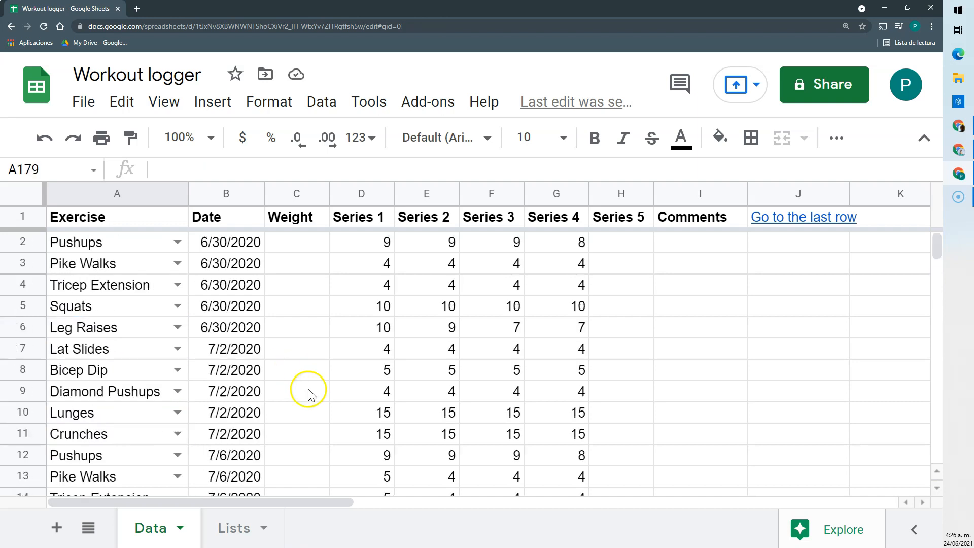
left_click(324, 109)
left_click(364, 109)
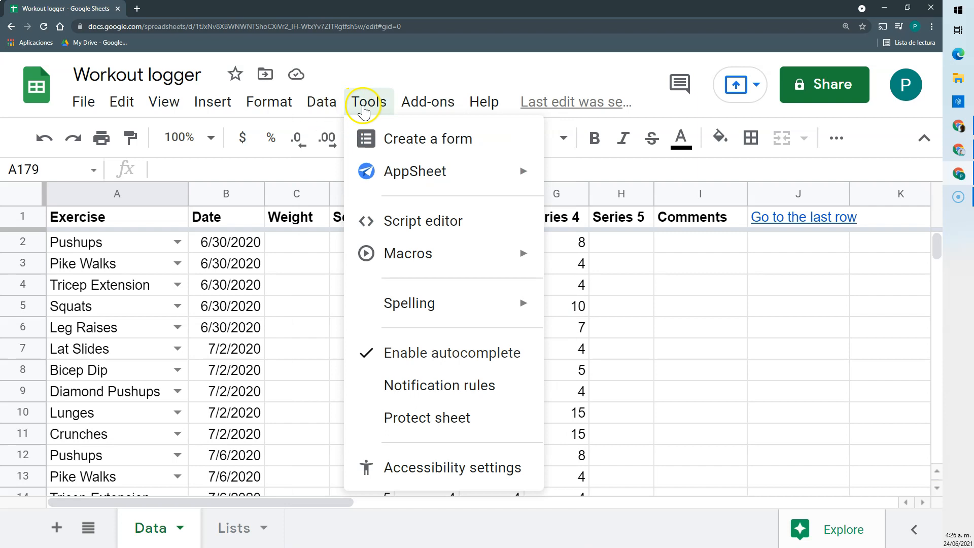
mouse_move(405, 252)
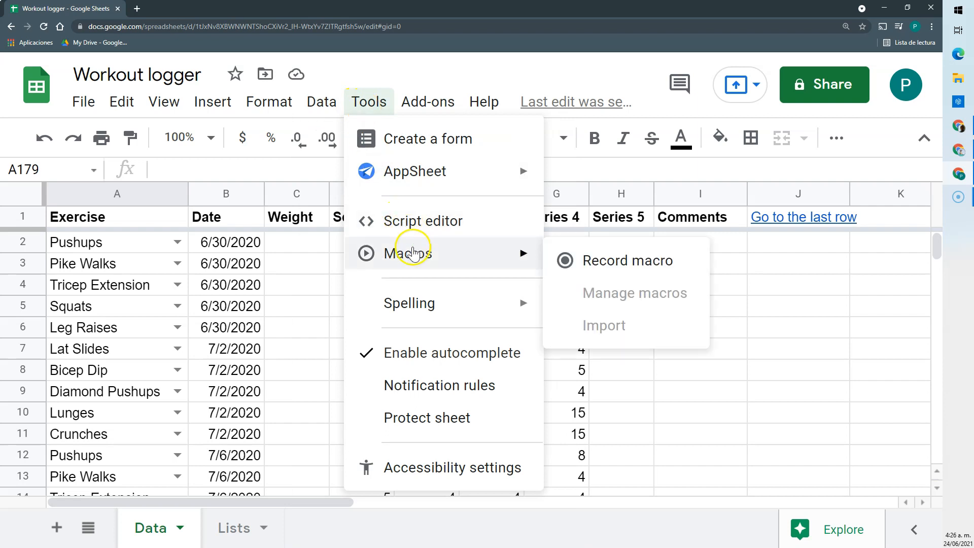
left_click(626, 264)
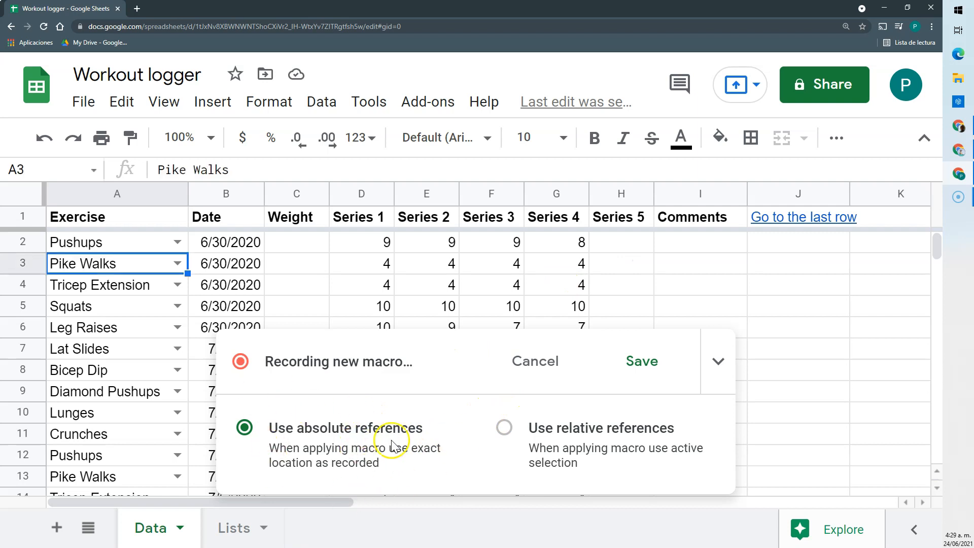
left_click(110, 217)
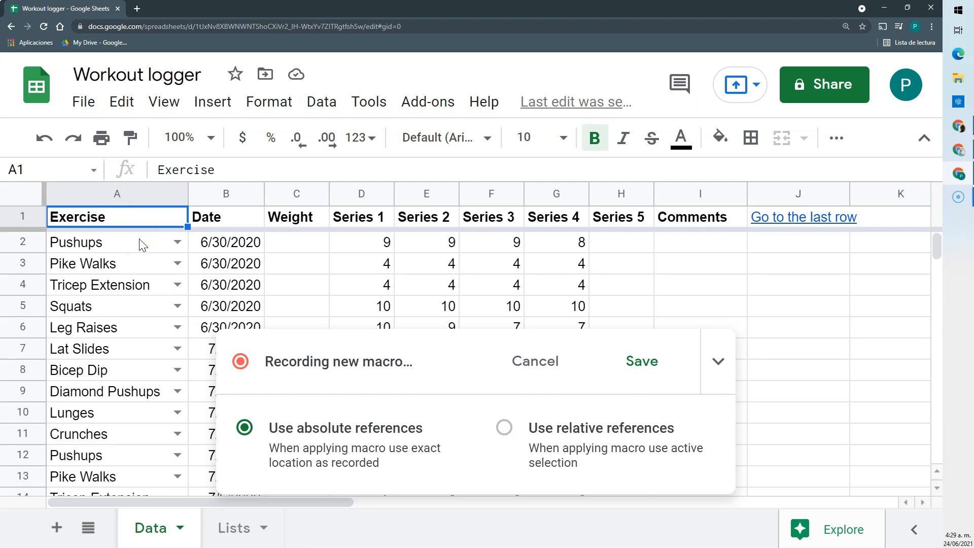
key("ctrl+Down")
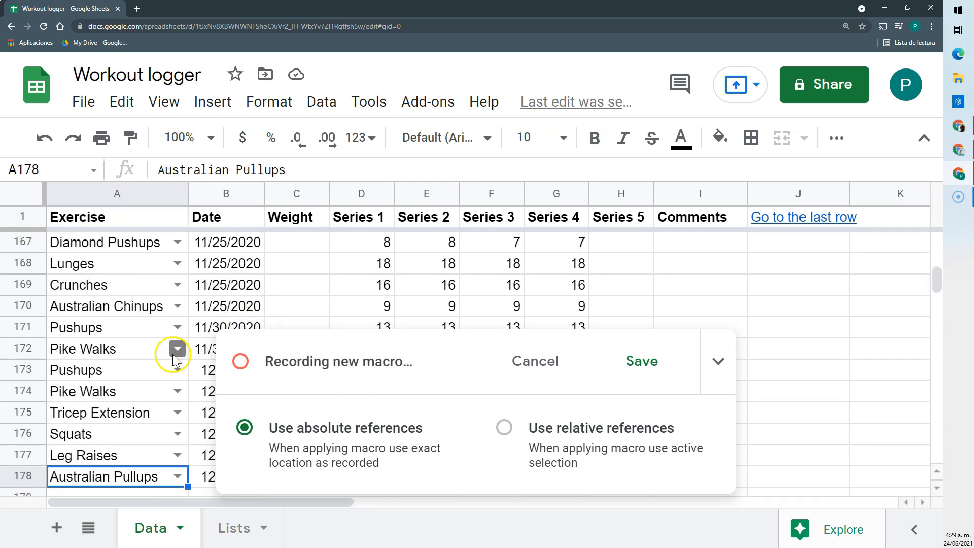
scroll(172, 354, "down", 2)
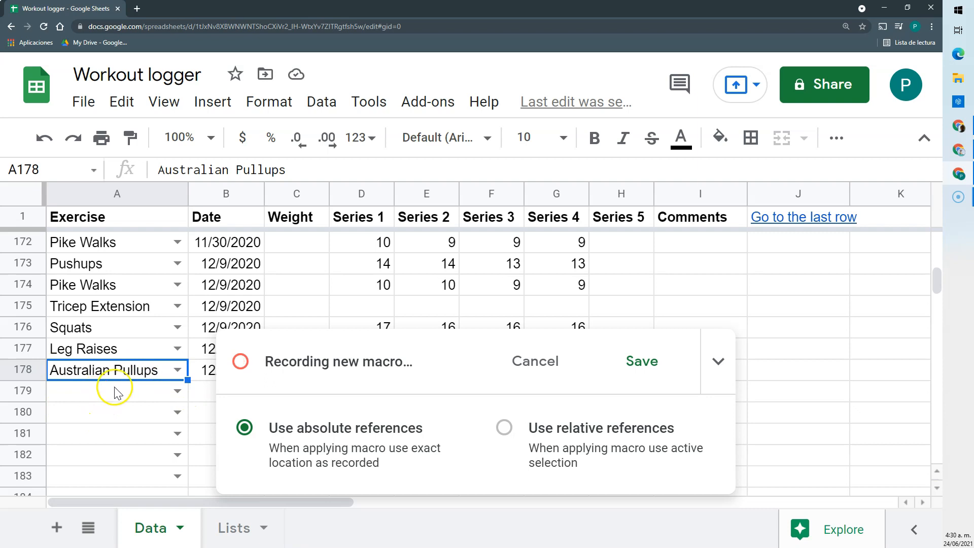
Save the recorded macro as "Go to Last Row" with shortcut number 1.
left_click(639, 363)
type("Go to Last Row")
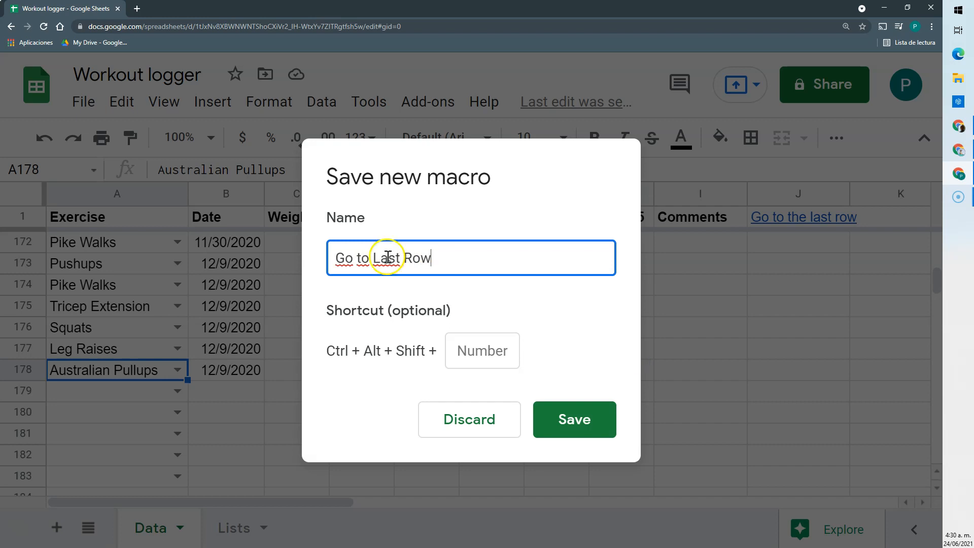
left_click(460, 341)
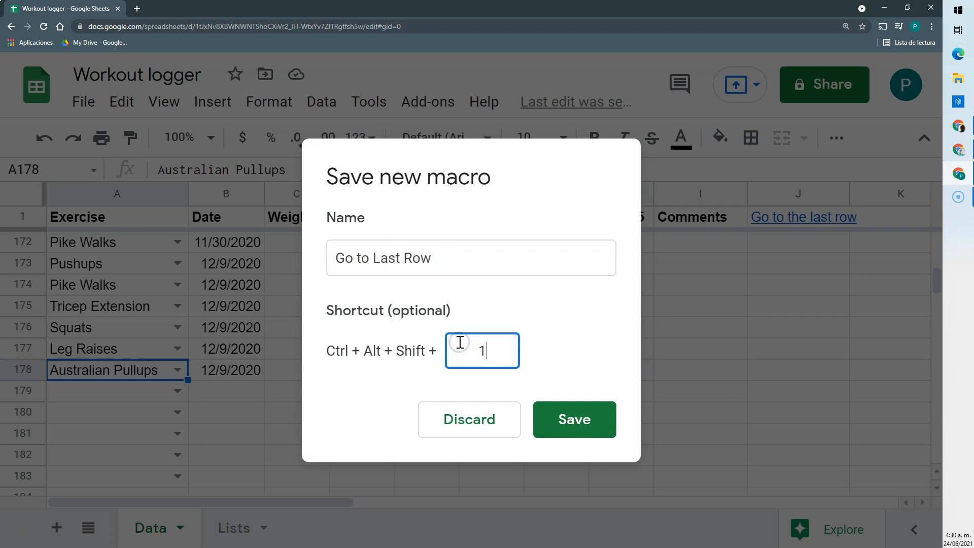
left_click(578, 431)
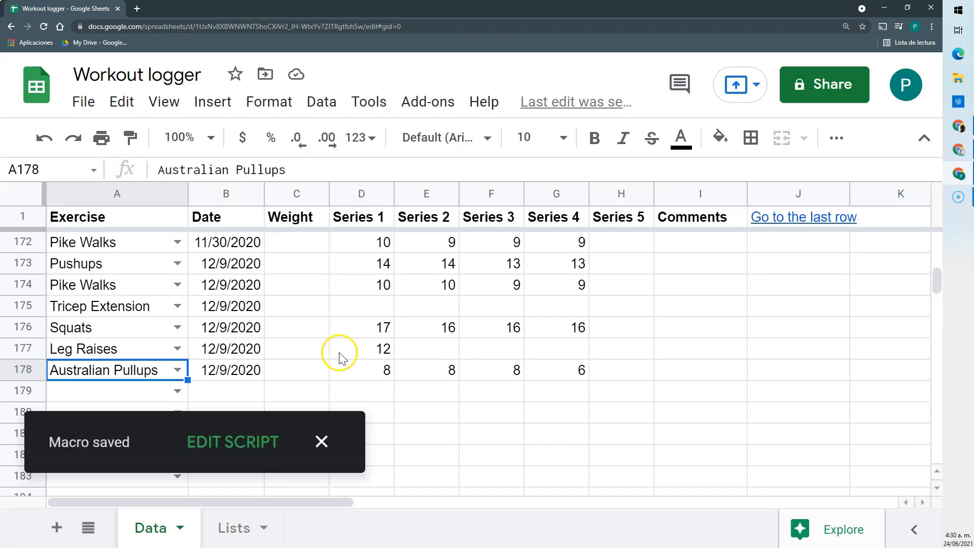
Select B2 in the first data row and test the Go to Last Row macro from there.
left_click_drag(934, 341, 830, 195)
left_click(248, 243)
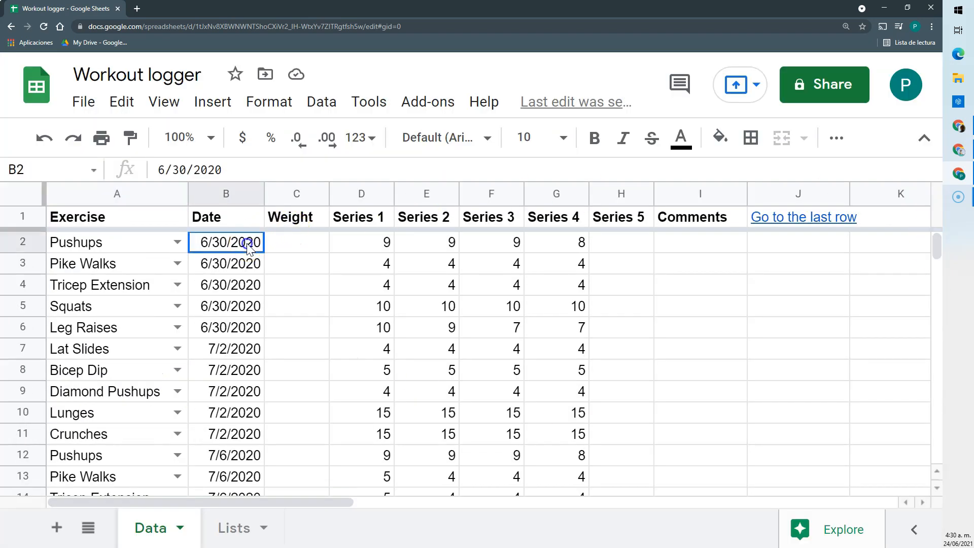
left_click(358, 104)
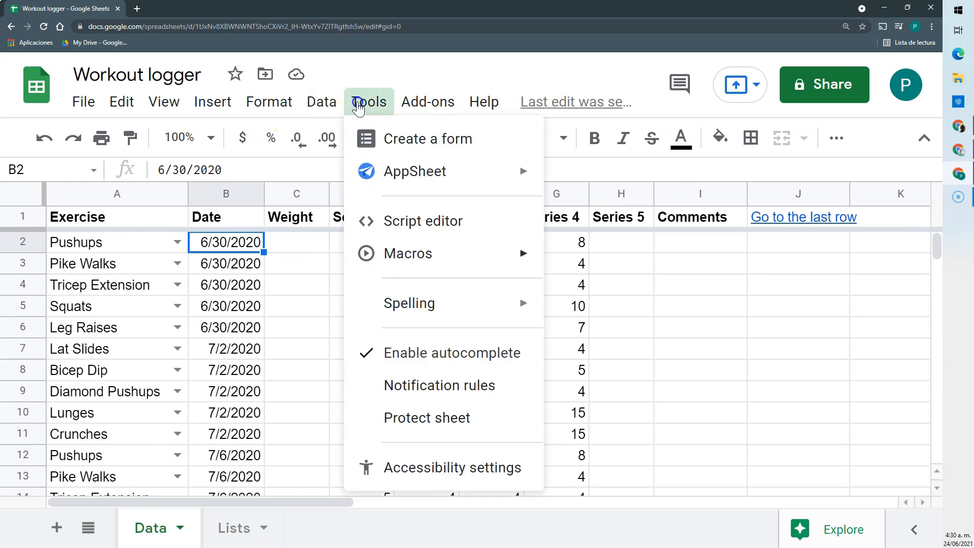
mouse_move(403, 262)
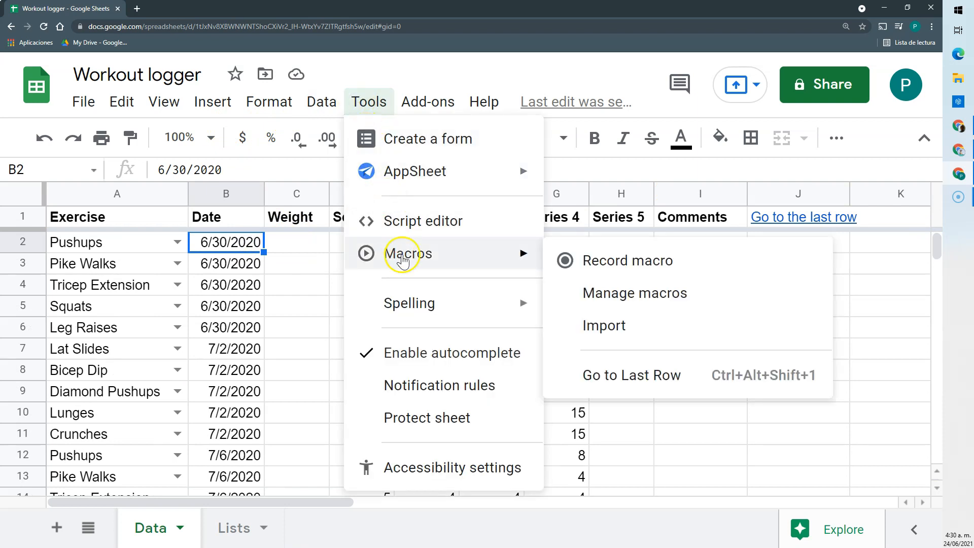
left_click(666, 376)
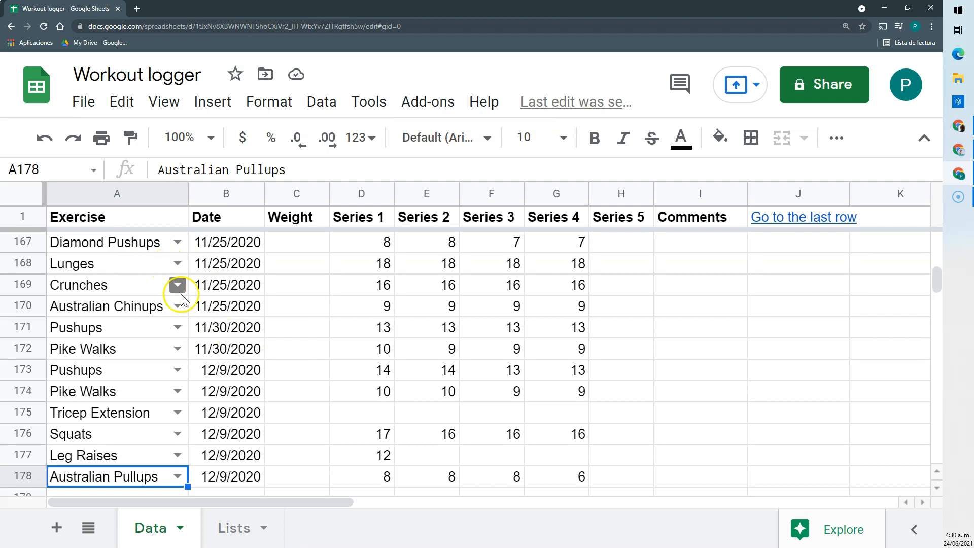
Choose Tricep Extension in A179 and Squats in A180 as test entries.
scroll(152, 345, "down", 3)
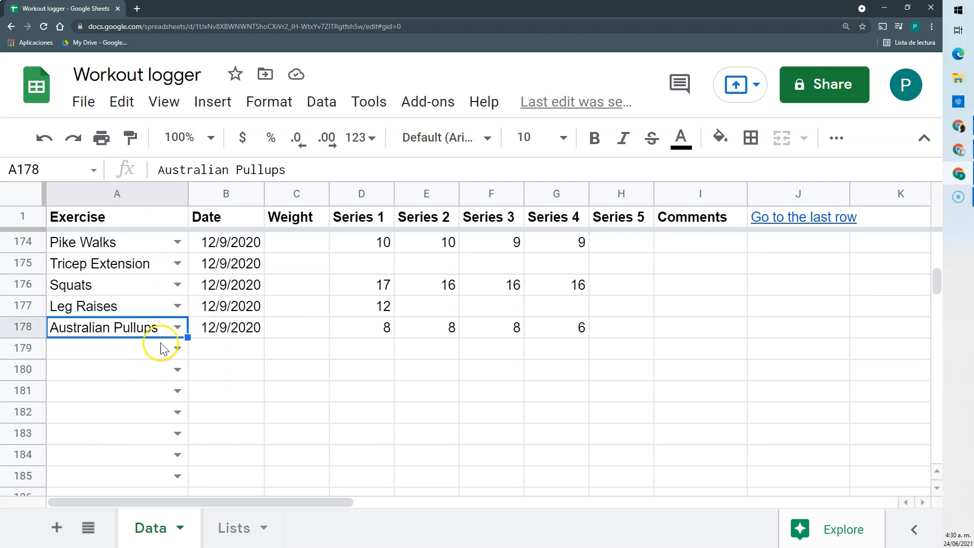
left_click(176, 350)
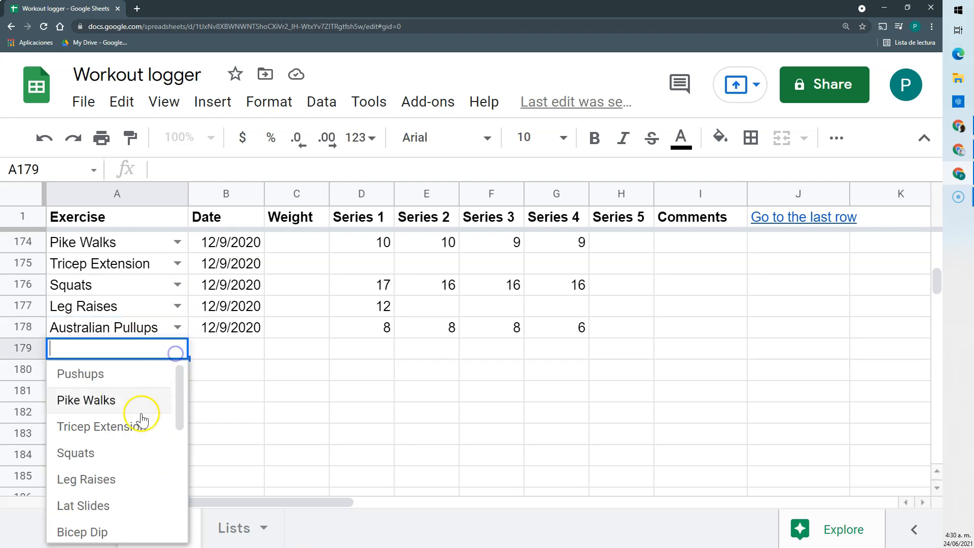
left_click(136, 427)
left_click(177, 370)
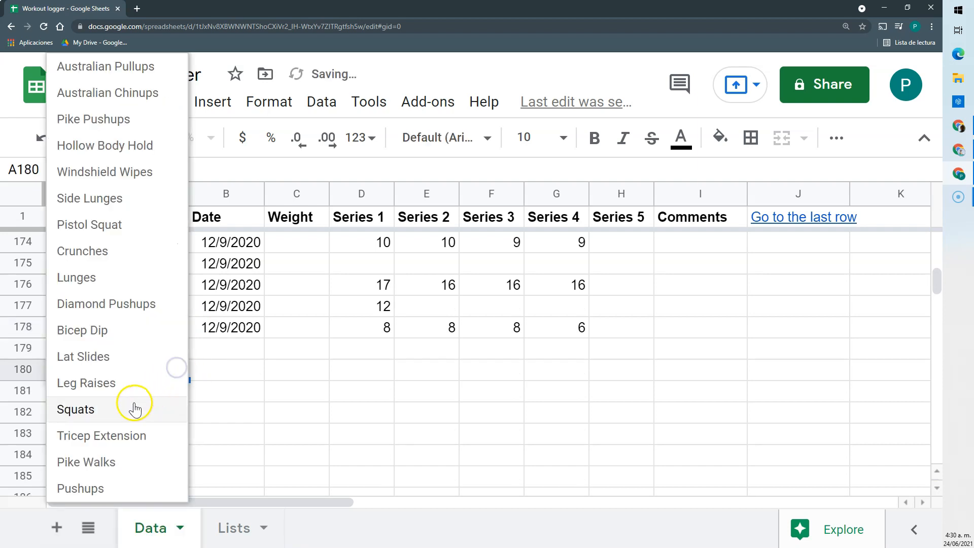
left_click(134, 403)
Go back to B2 and run the Go to Last Row macro again with the added exercises in place.
left_click(254, 247)
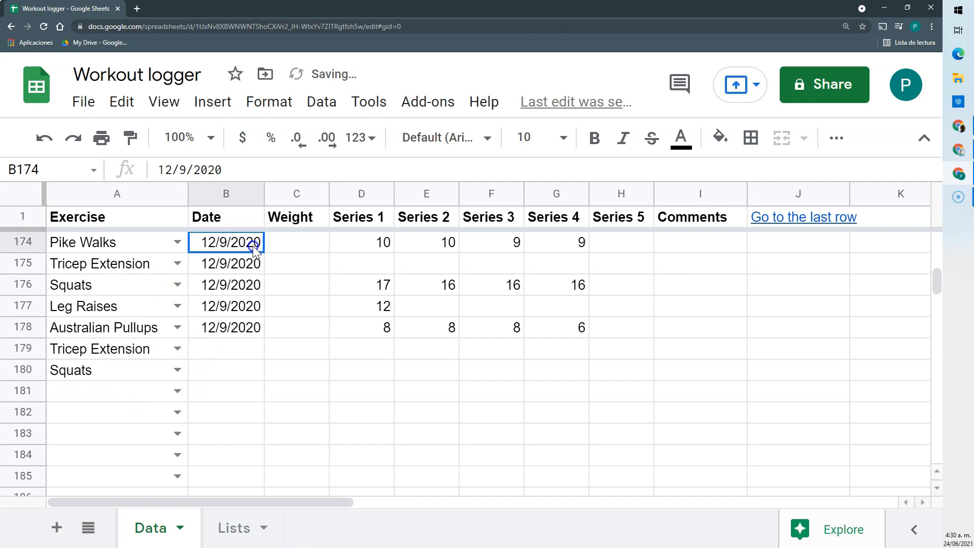
key("ctrl+Up")
key("Down")
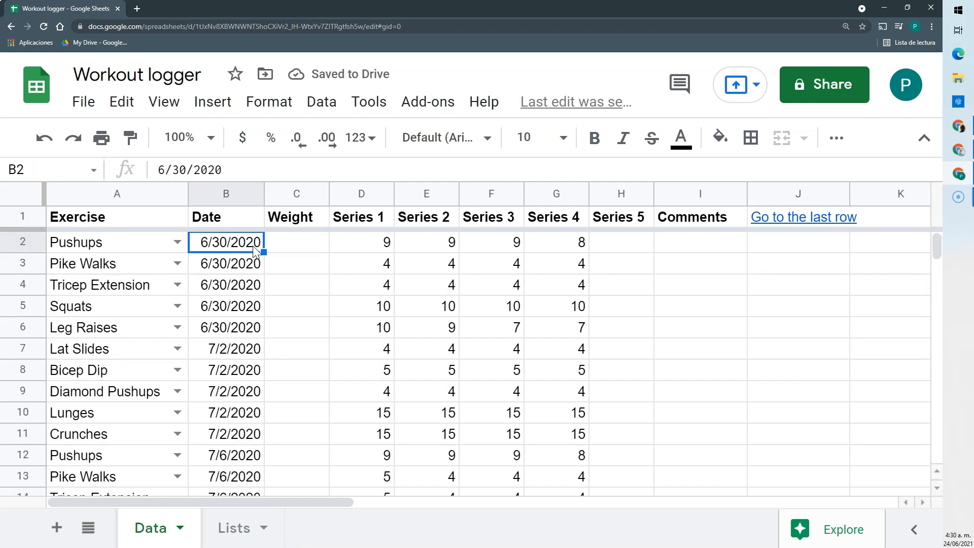
left_click(367, 103)
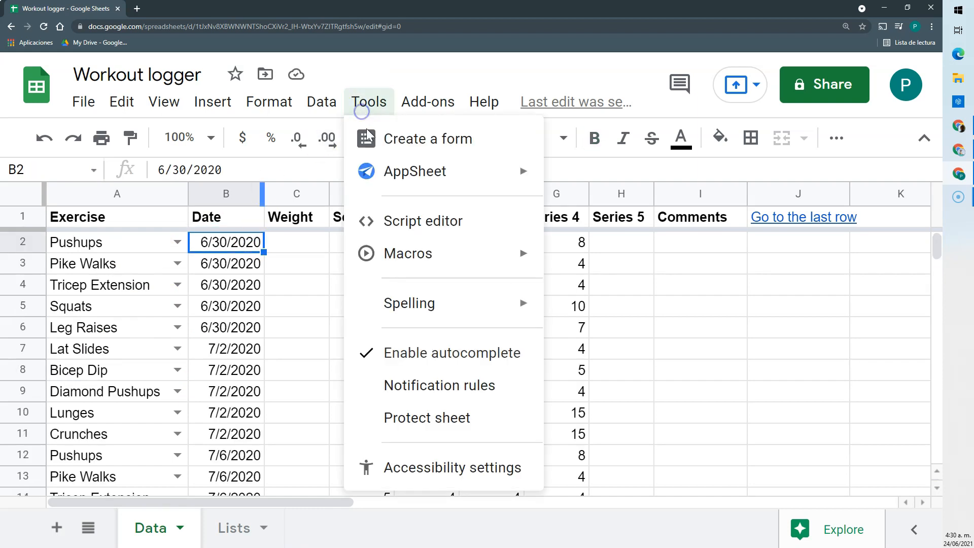
mouse_move(406, 252)
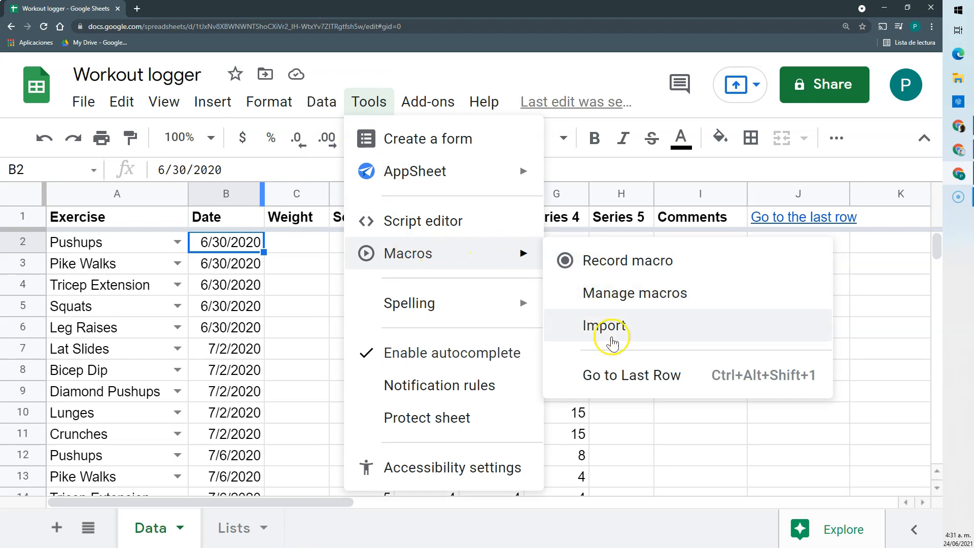
left_click(741, 377)
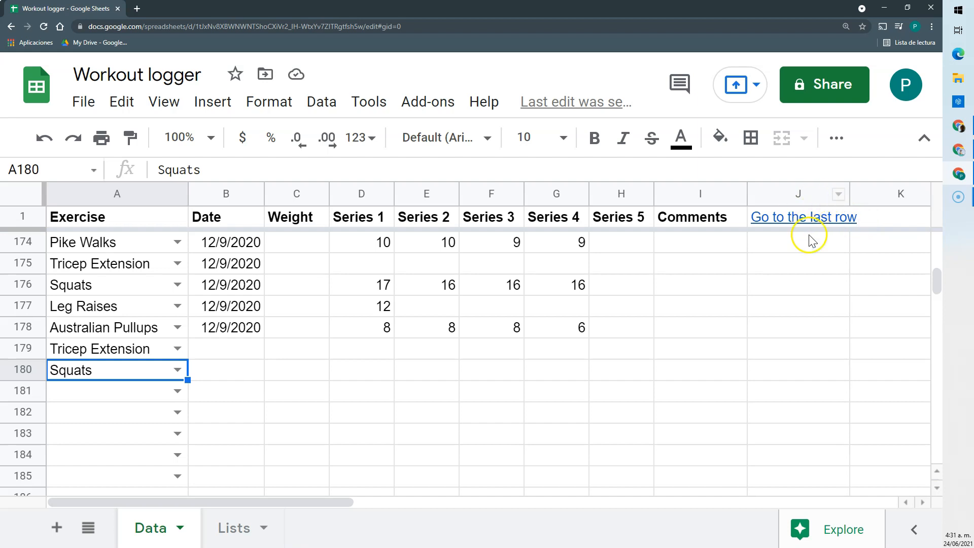
Clear the two test exercises in A179:A180.
left_click(164, 381)
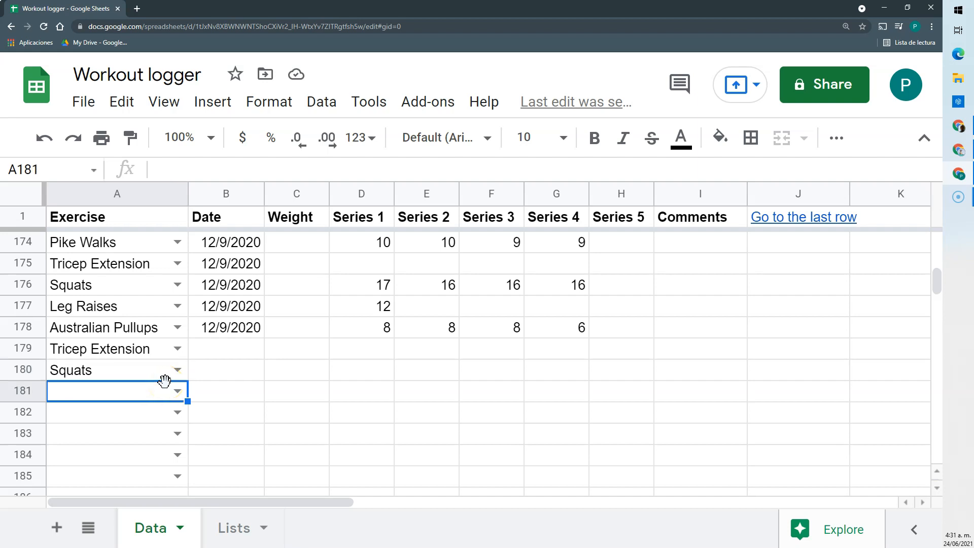
left_click(147, 371)
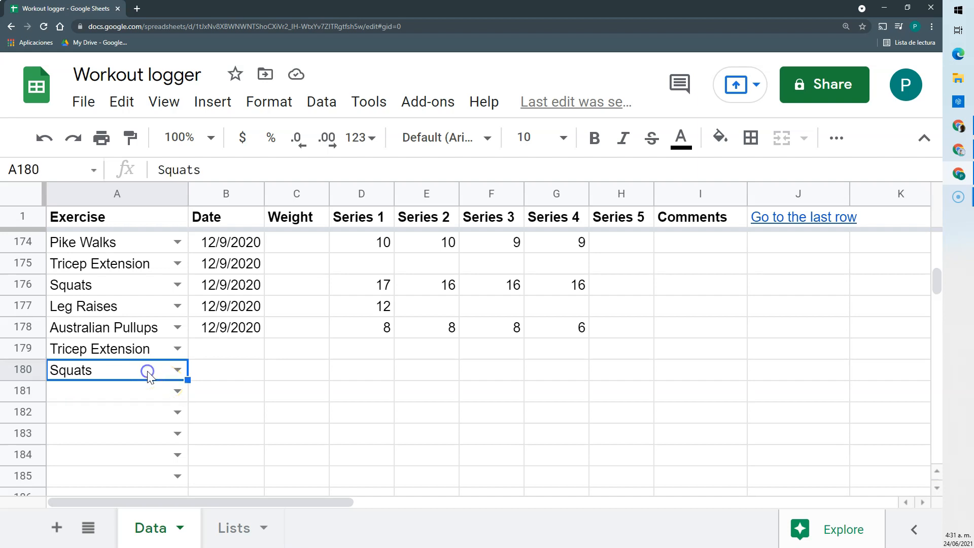
key("shift+Up")
key("Delete")
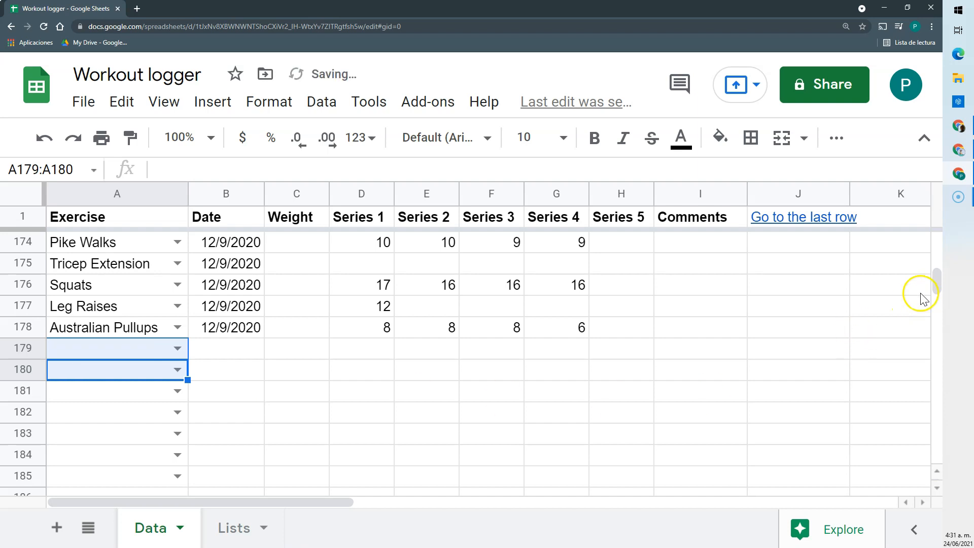
left_click_drag(935, 288, 926, 226)
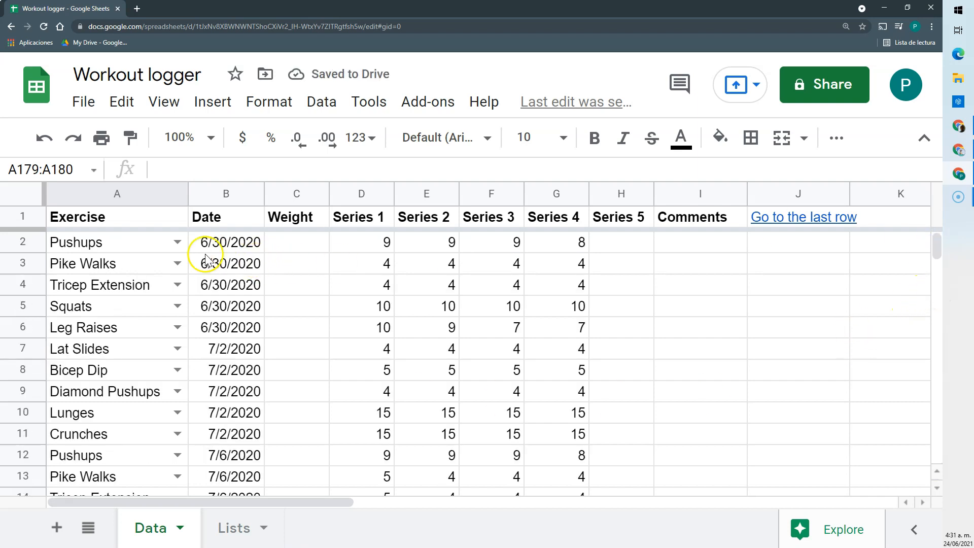
left_click_drag(126, 252, 611, 264)
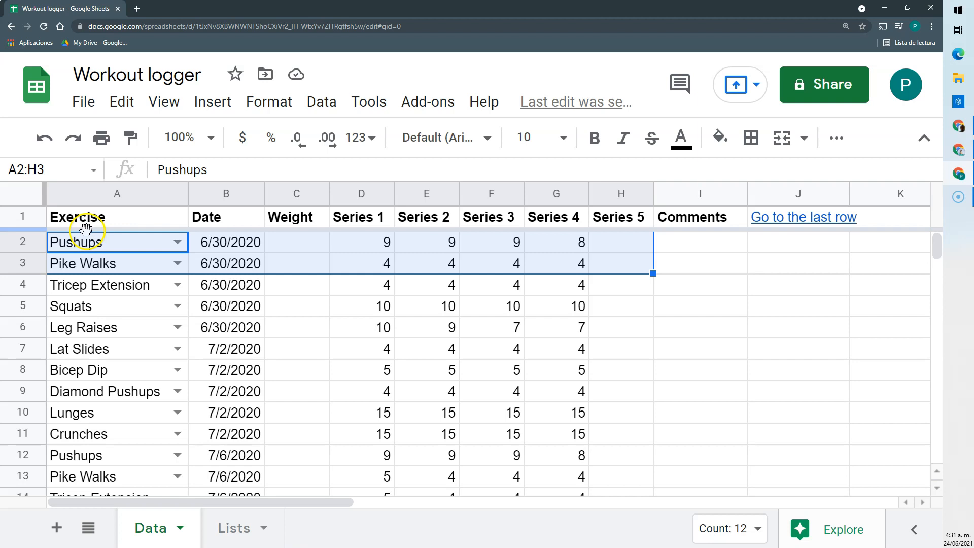
left_click(93, 267)
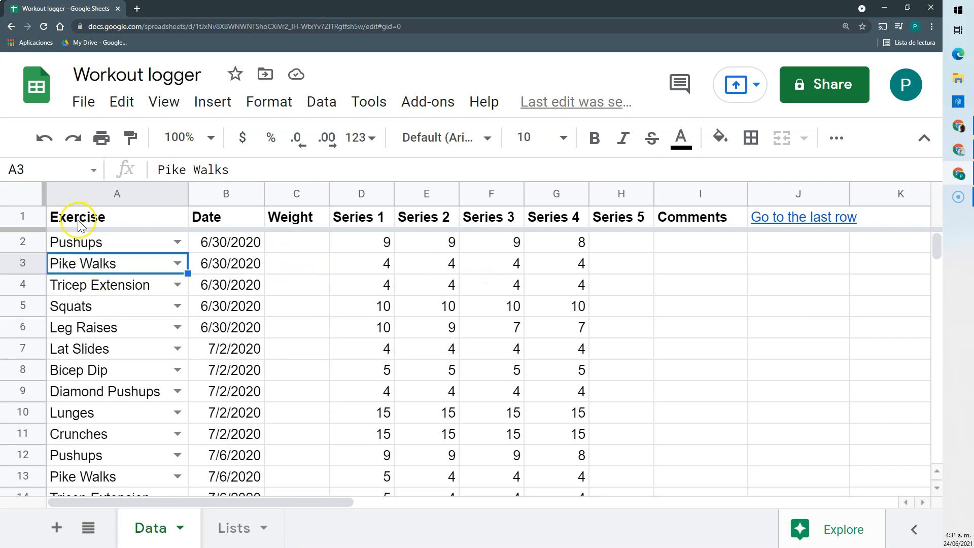
Insert a blank row above the first data row, row 2, on the Data sheet.
left_click(22, 243)
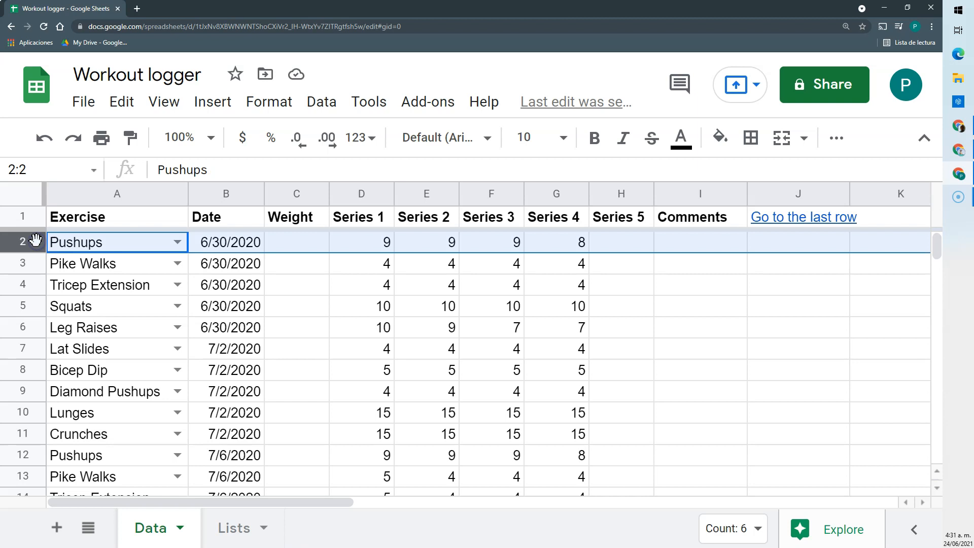
left_click(103, 329)
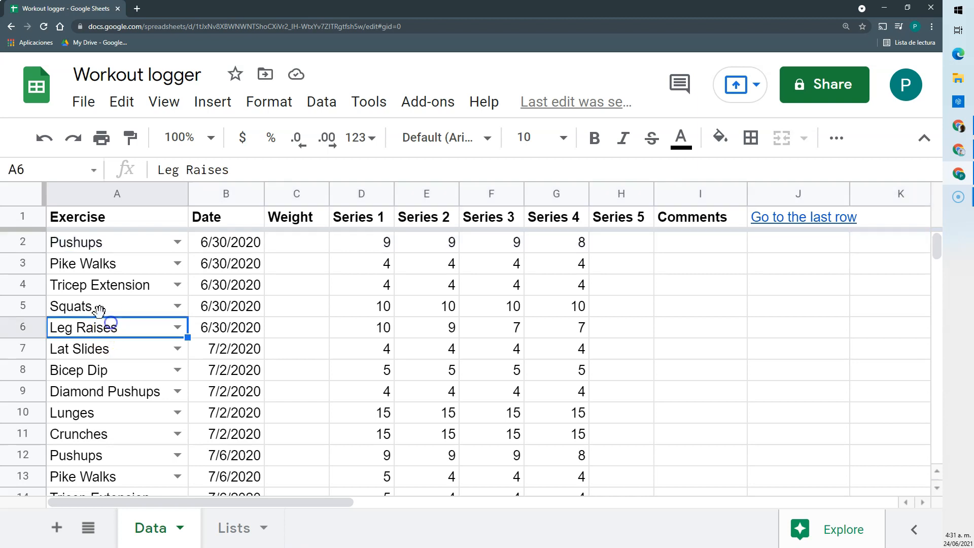
left_click(32, 242)
right_click(32, 243)
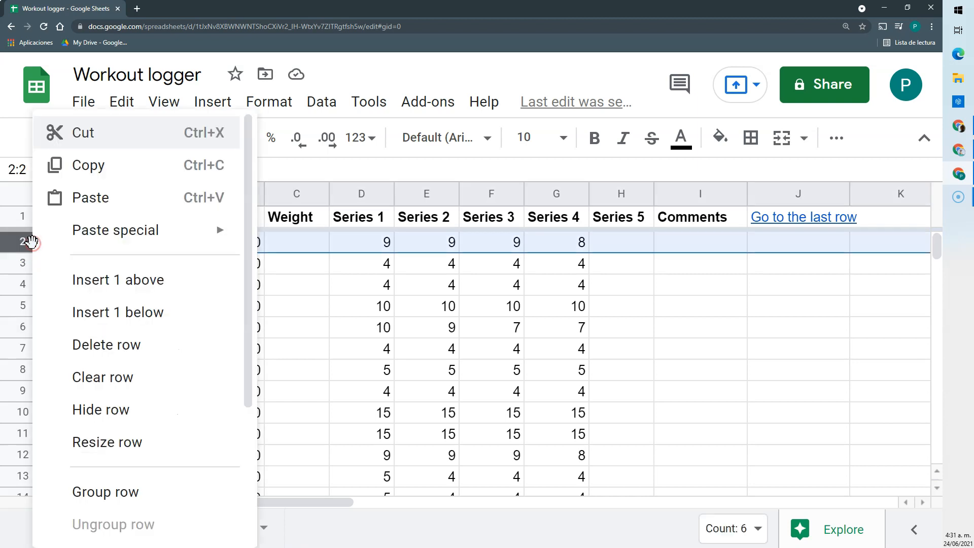
left_click(100, 280)
left_click(127, 305)
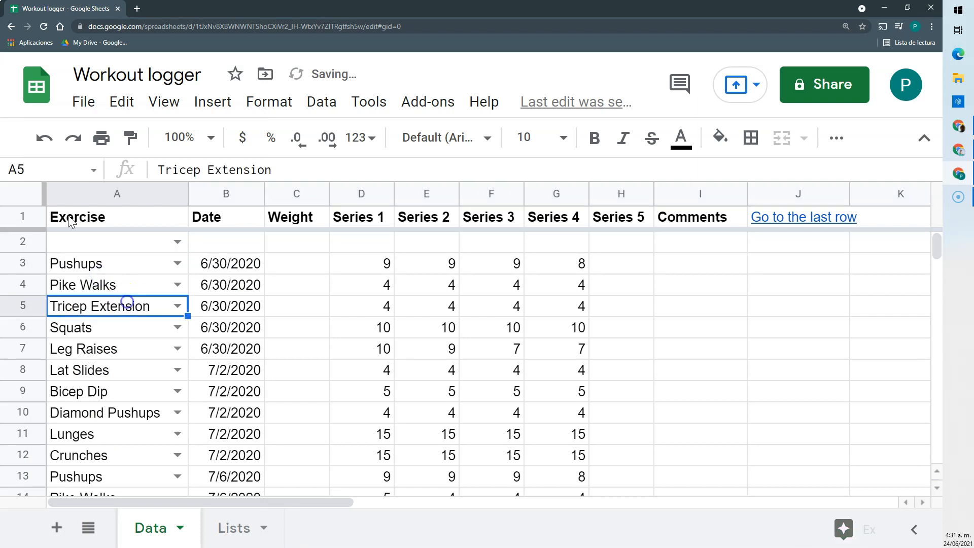
Insert another blank row directly below the header row for comparison.
left_click(37, 218)
right_click(37, 219)
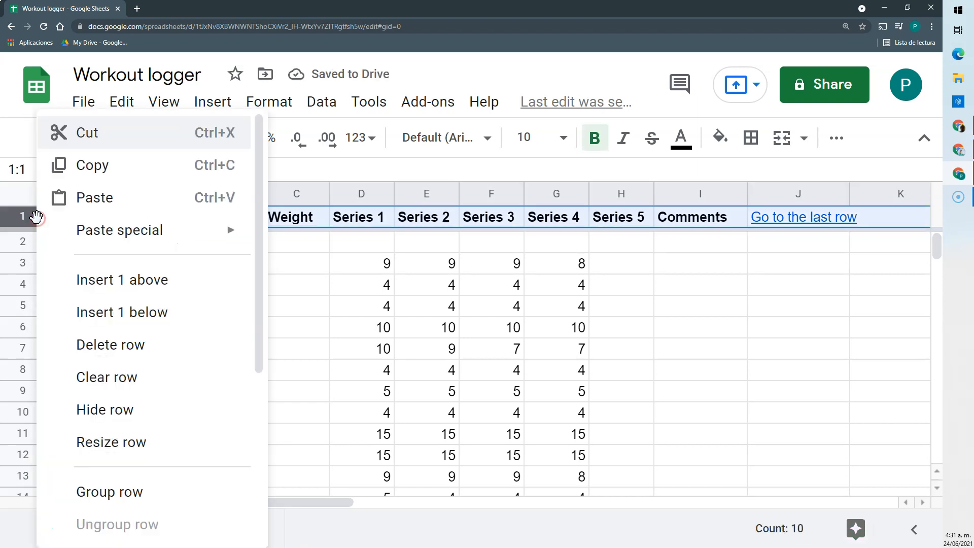
left_click(122, 312)
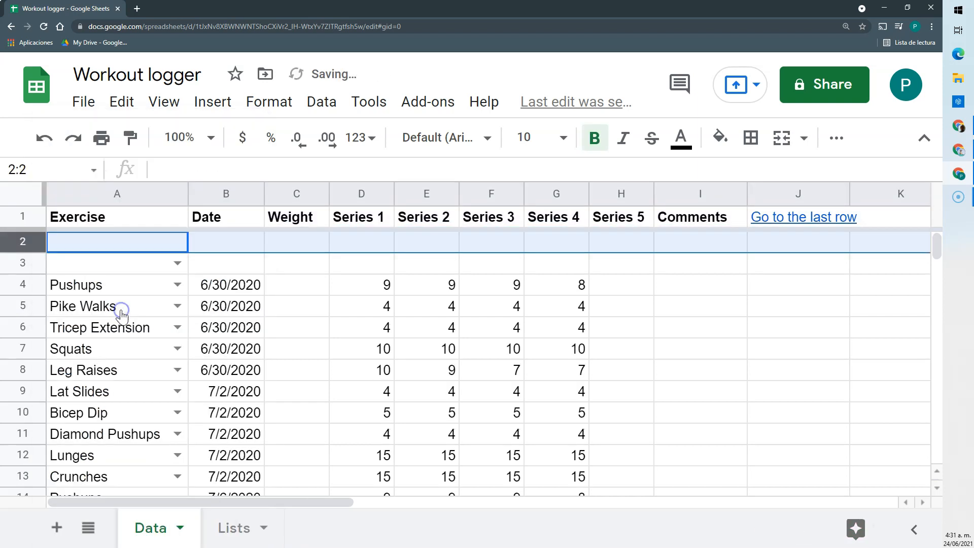
left_click(142, 269)
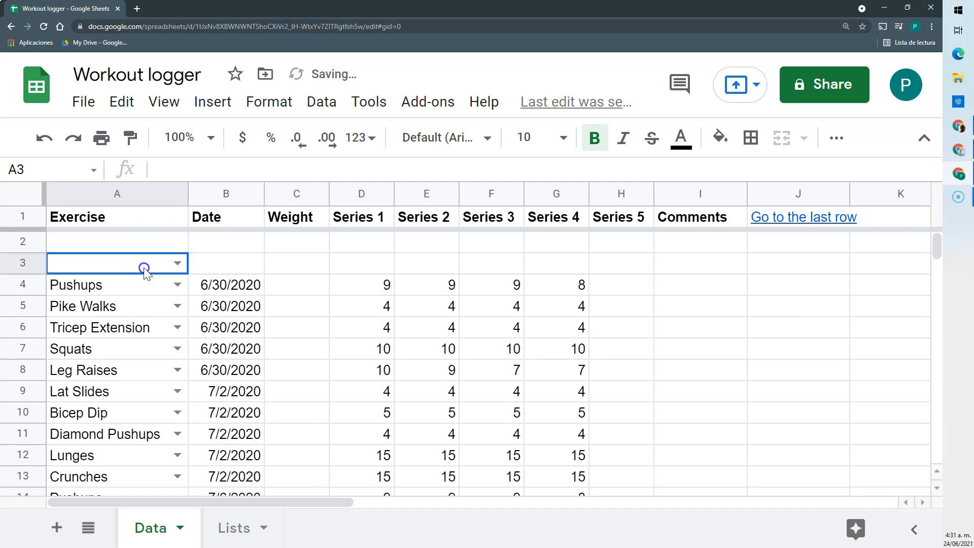
Compare blank cells A3:G3 with the header row, and remove both inserted blank rows above the Pushups entry.
left_click(32, 286)
left_click_drag(137, 262, 554, 269)
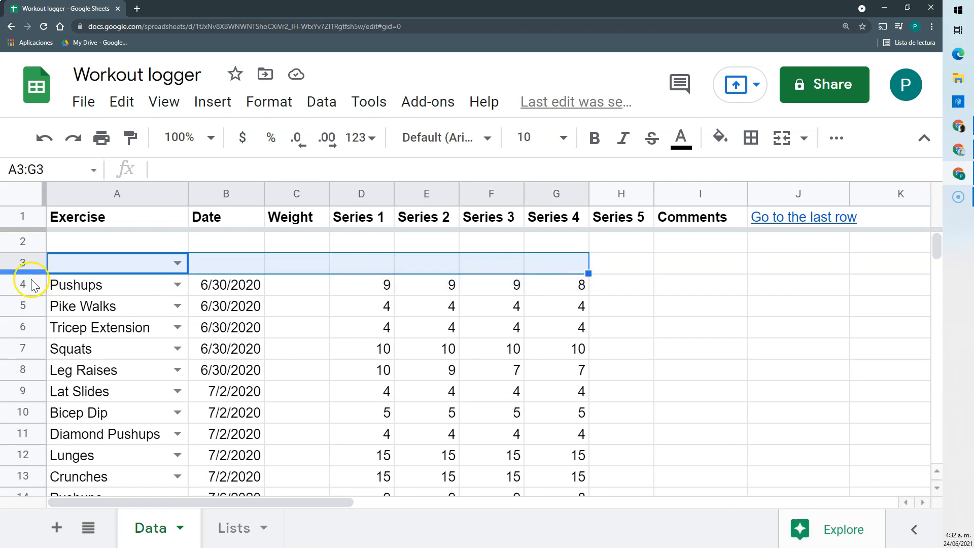
left_click(36, 220)
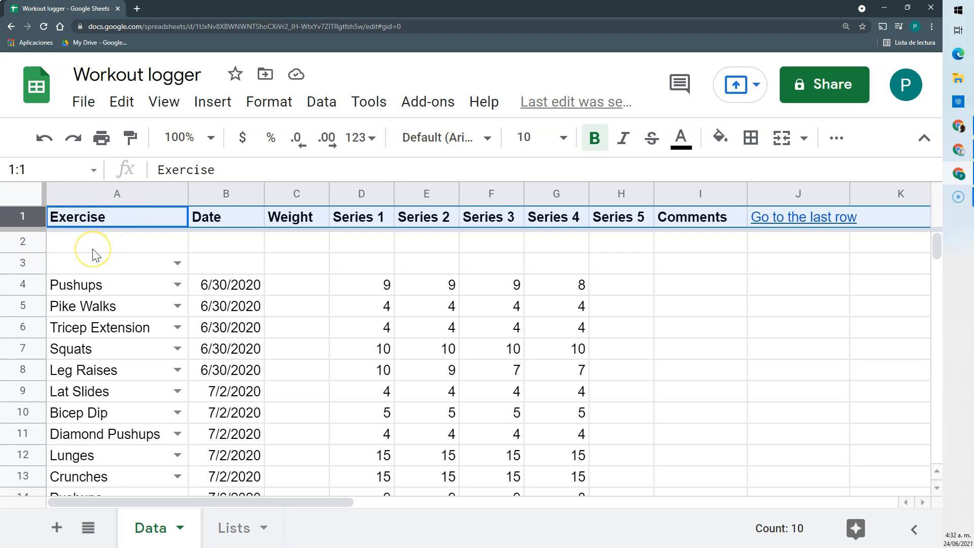
left_click(219, 262)
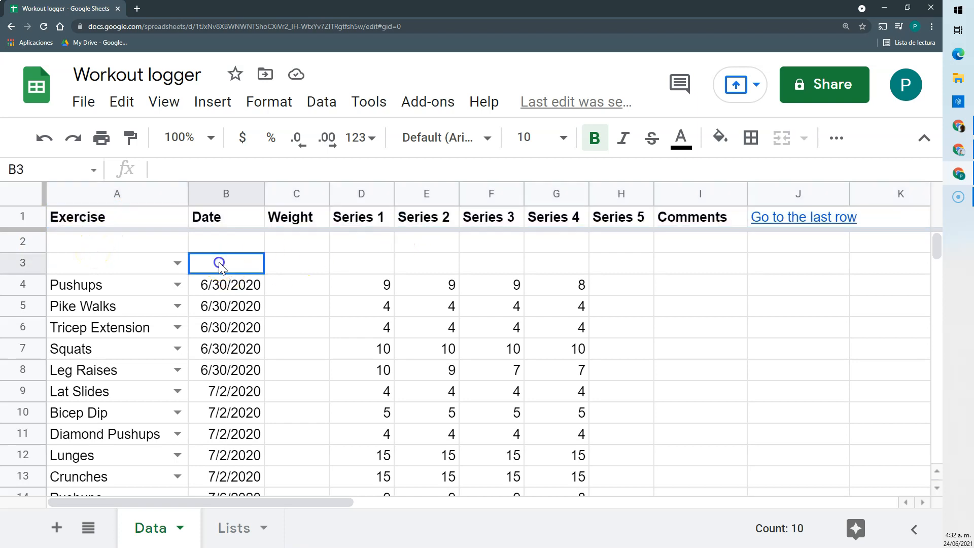
left_click_drag(167, 266, 554, 265)
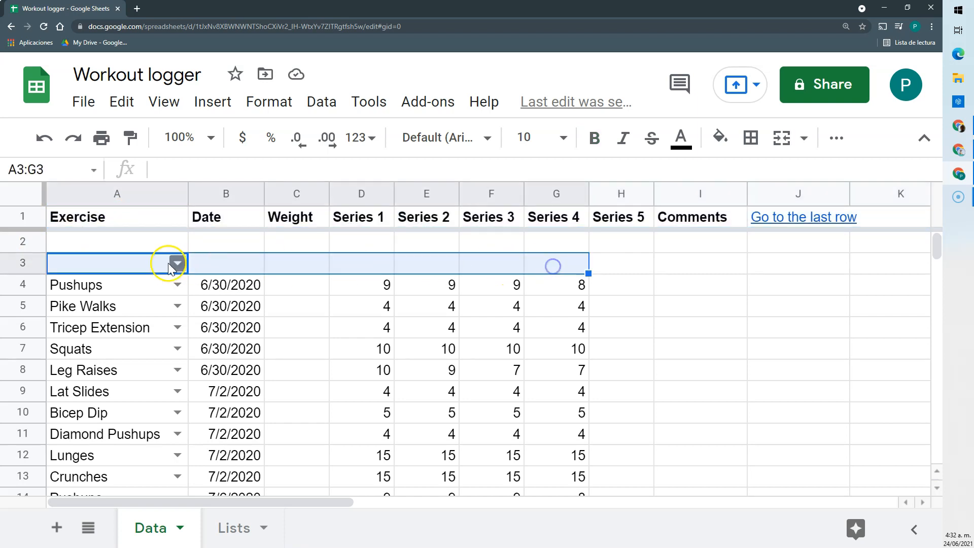
left_click(20, 242)
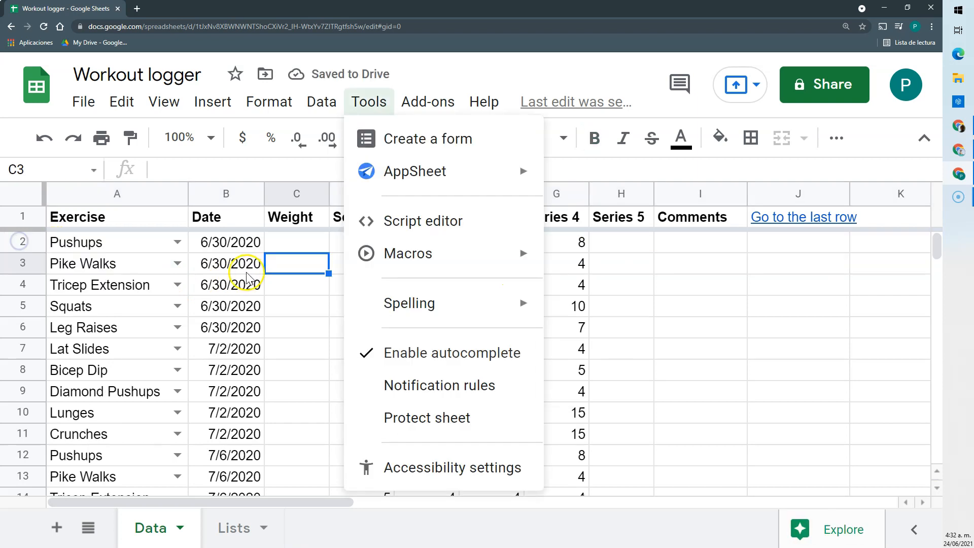
left_click(241, 274)
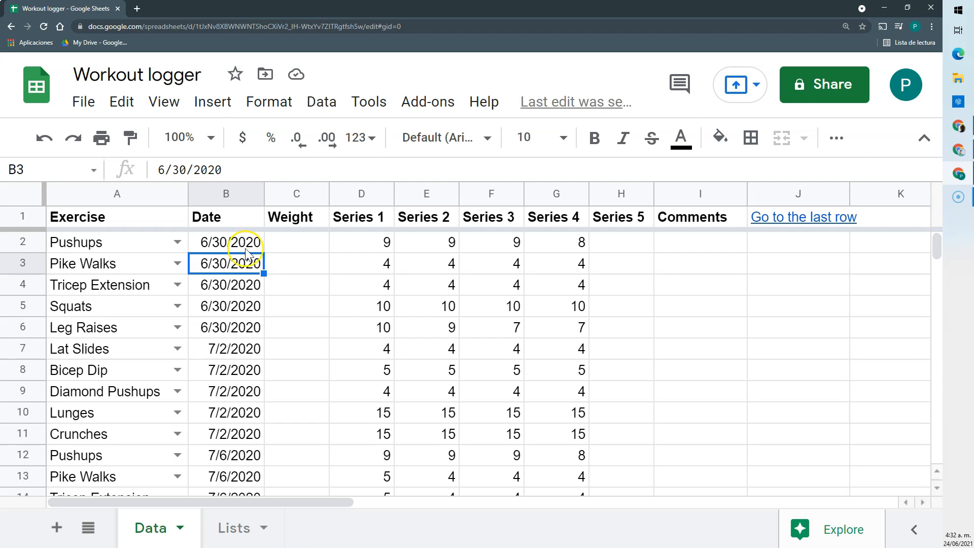
Record a new macro with absolute references that inserts one row above row 2.
left_click(321, 100)
mouse_move(366, 101)
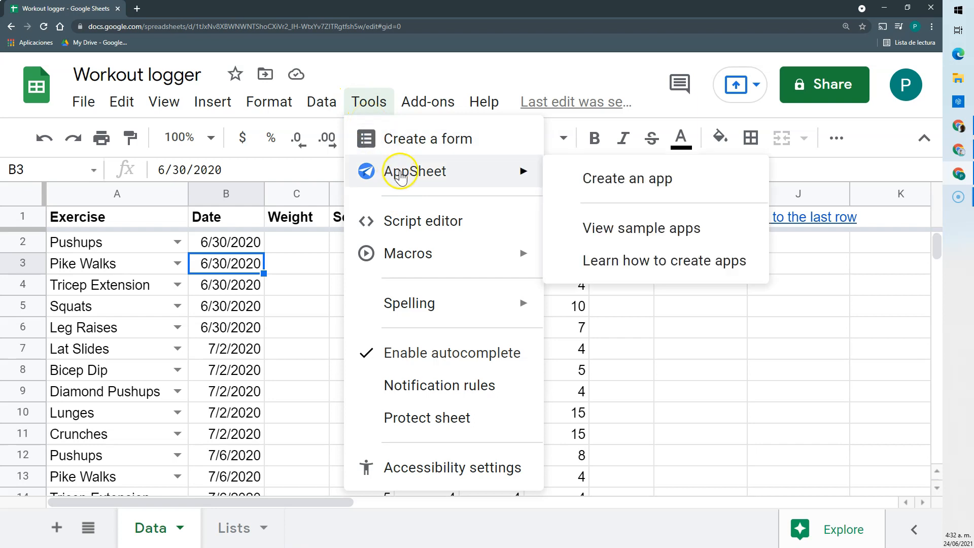
left_click(420, 248)
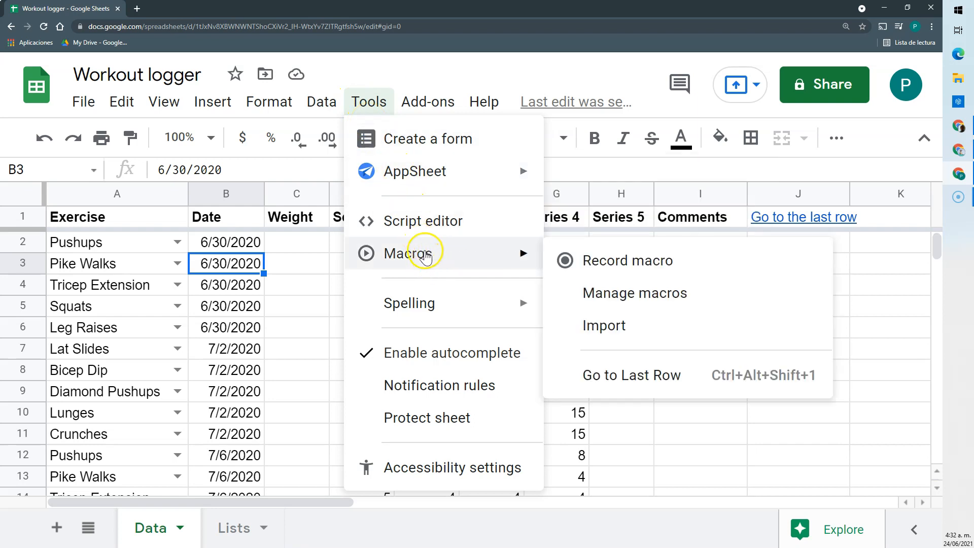
left_click(607, 261)
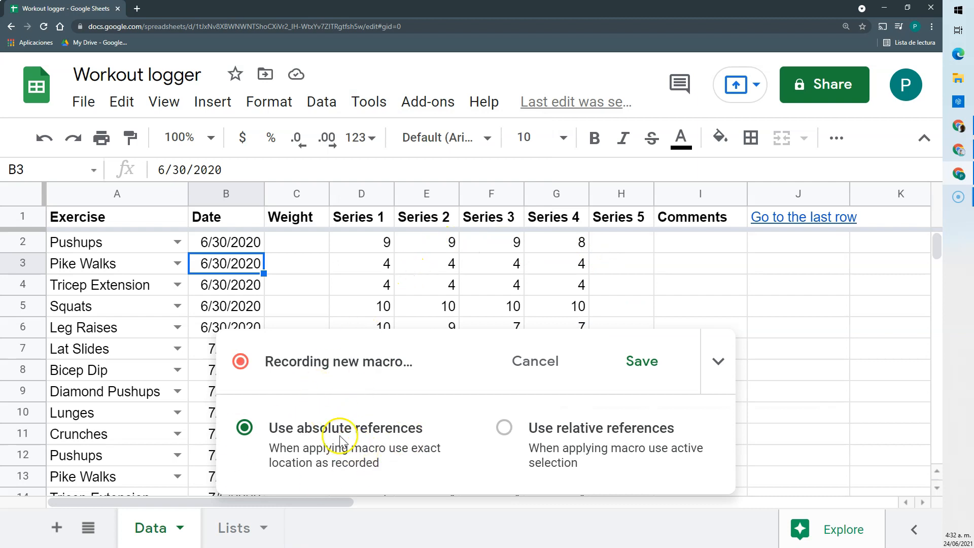
left_click(35, 238)
right_click(35, 237)
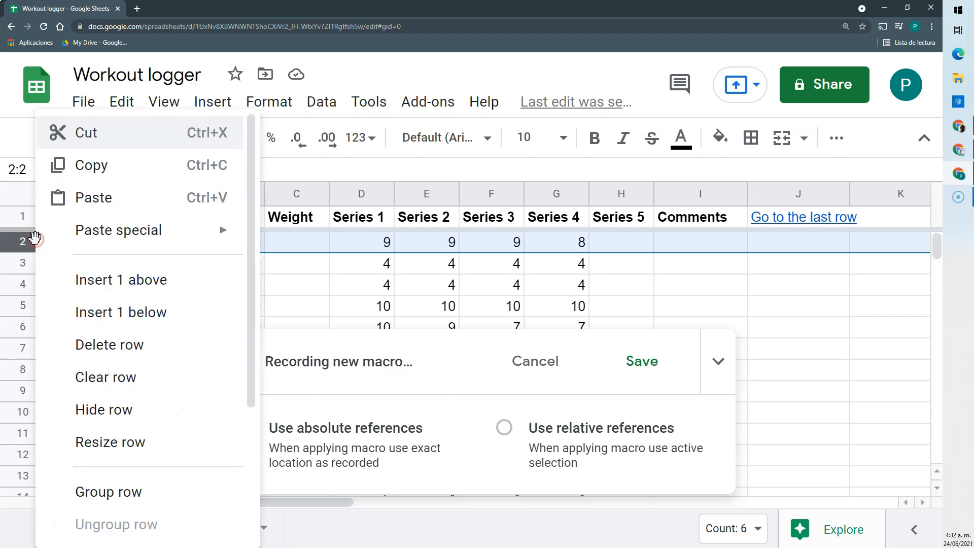
left_click(98, 280)
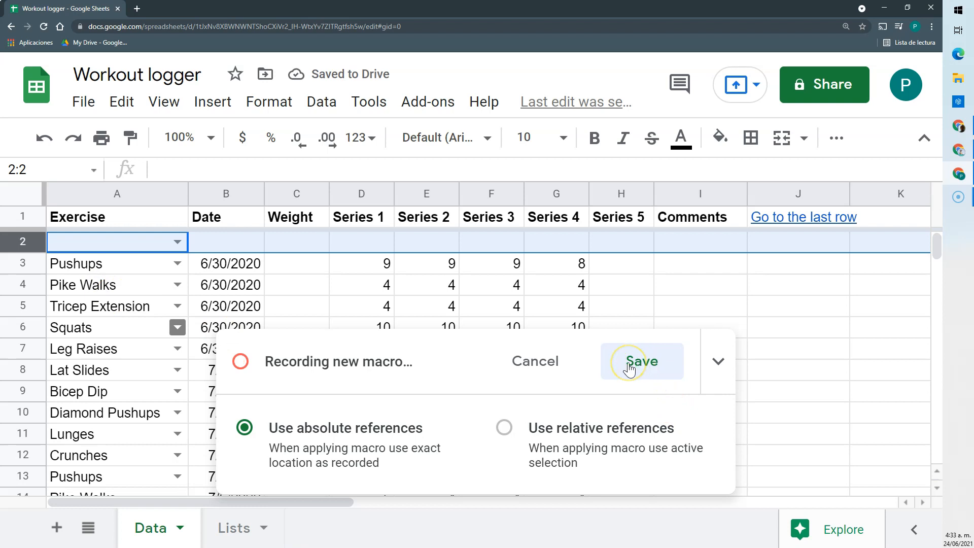
Save the recorded macro as Insert Row Above with shortcut number 2.
left_click(628, 365)
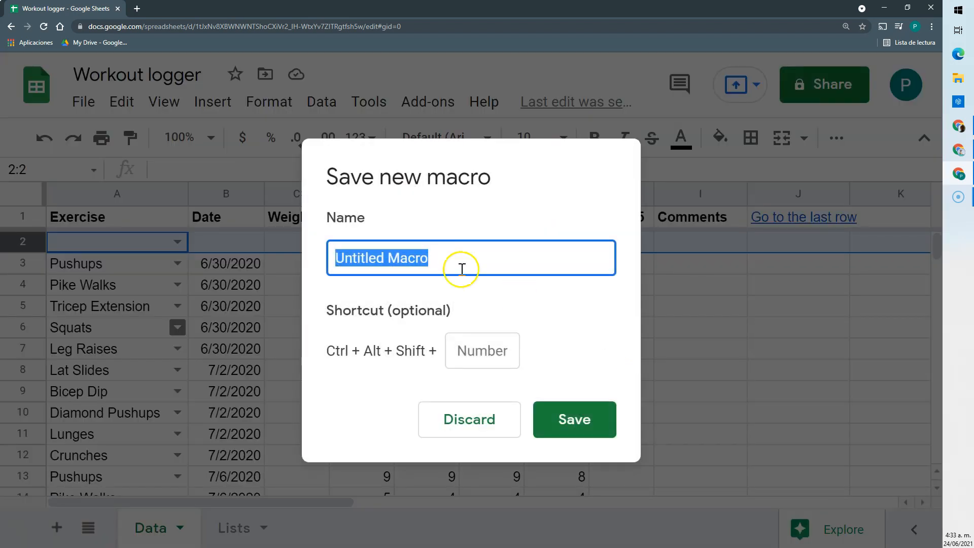
left_click_drag(445, 248, 335, 254)
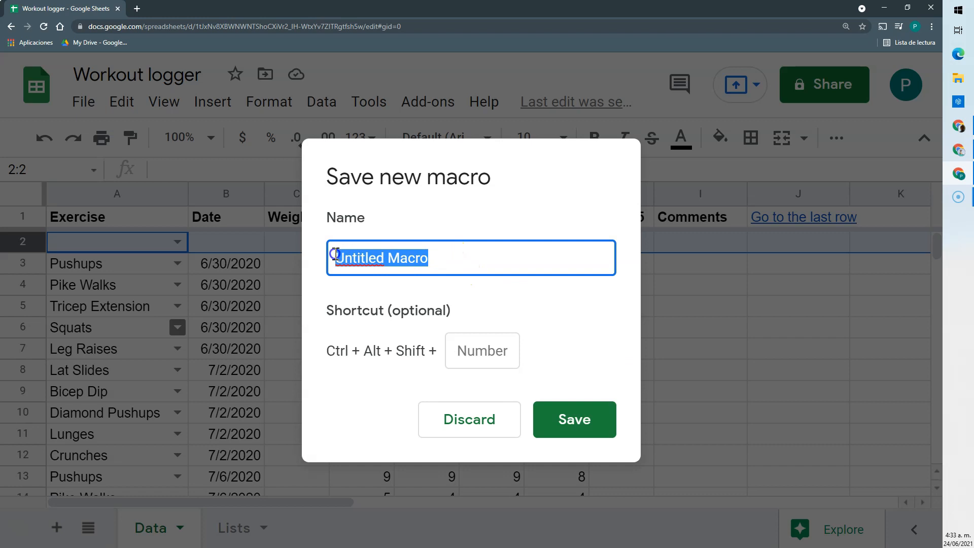
type("Insert Row Above")
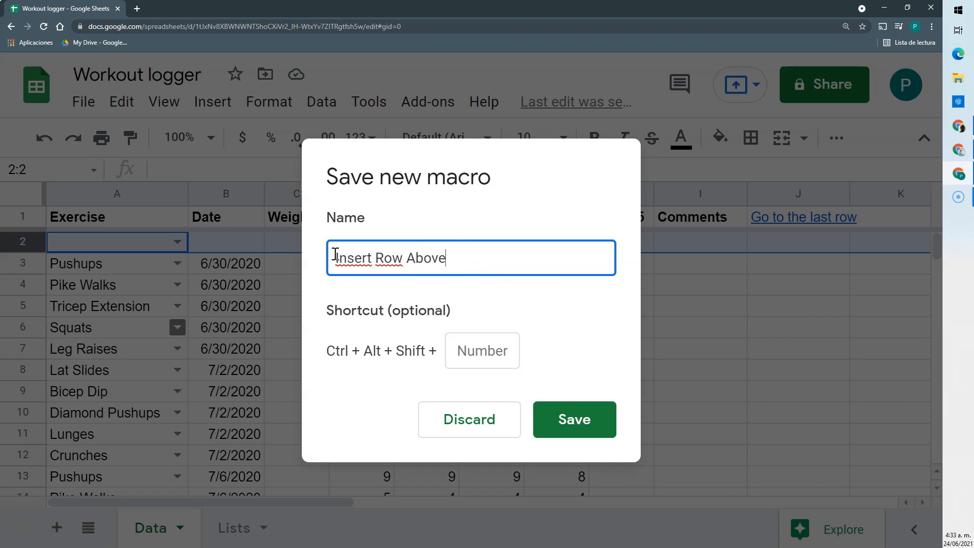
left_click(482, 349)
type("2")
left_click(561, 413)
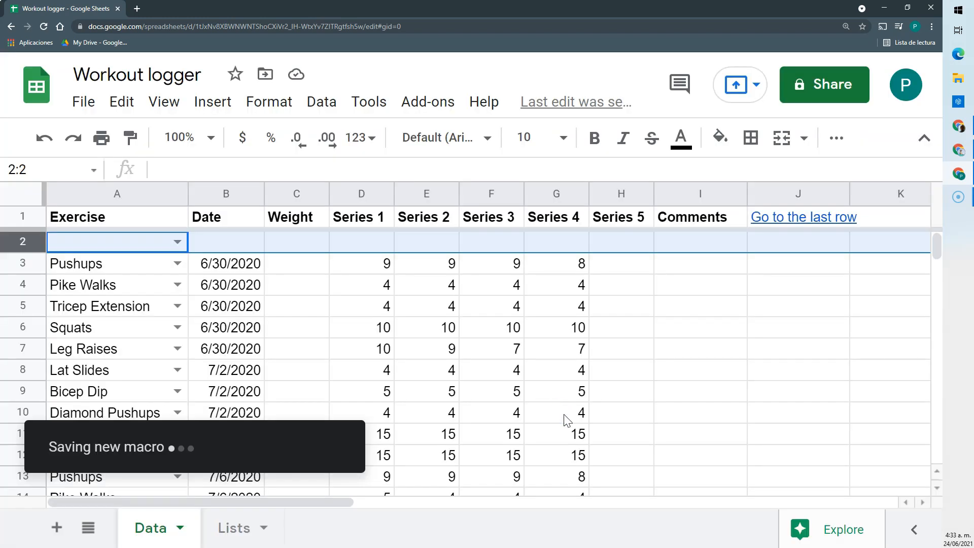
Delete blank row 2 that was added while recording the macro.
left_click(64, 269)
left_click(29, 236)
right_click(29, 237)
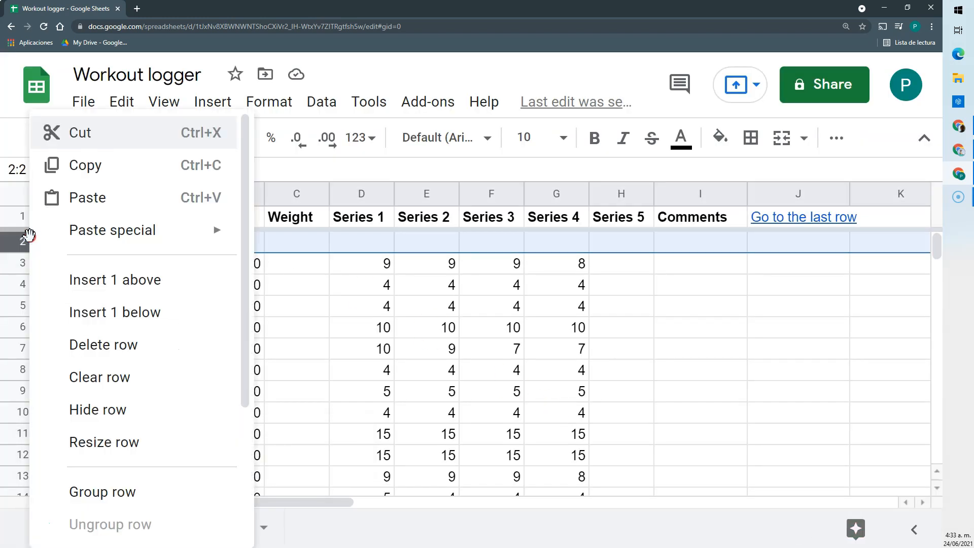
left_click(119, 344)
left_click(114, 305)
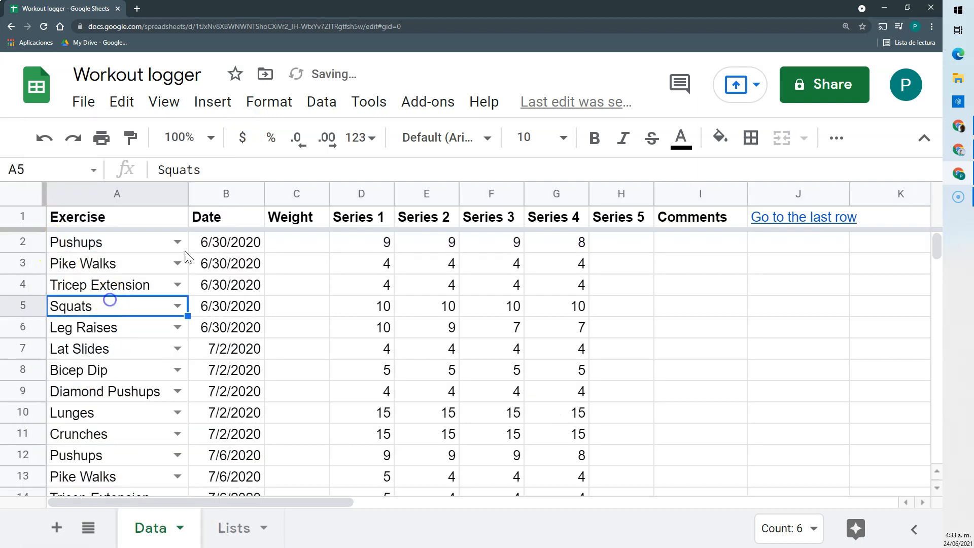
Test the Insert Row Above macro with A5 selected, and remove the blank row it adds.
left_click(368, 103)
mouse_move(450, 254)
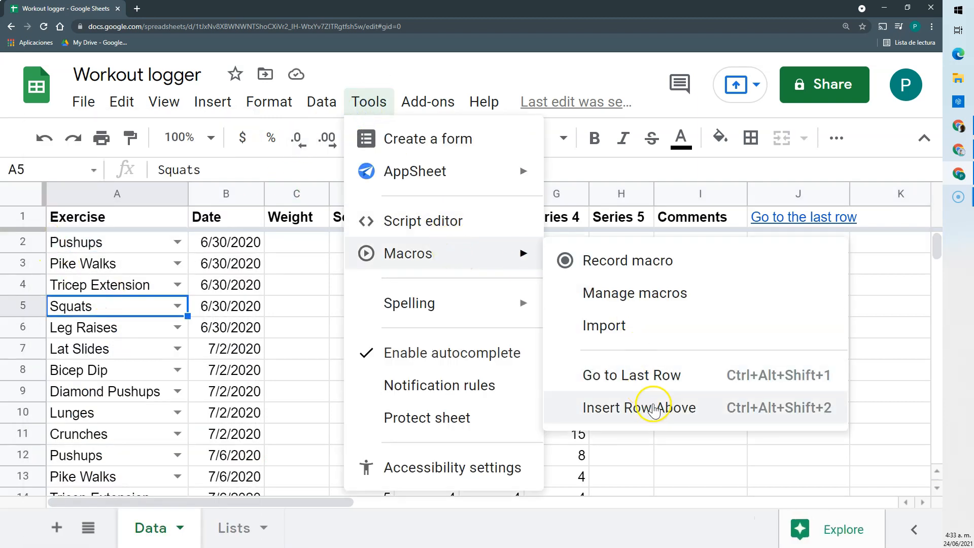
left_click(654, 408)
left_click(336, 268)
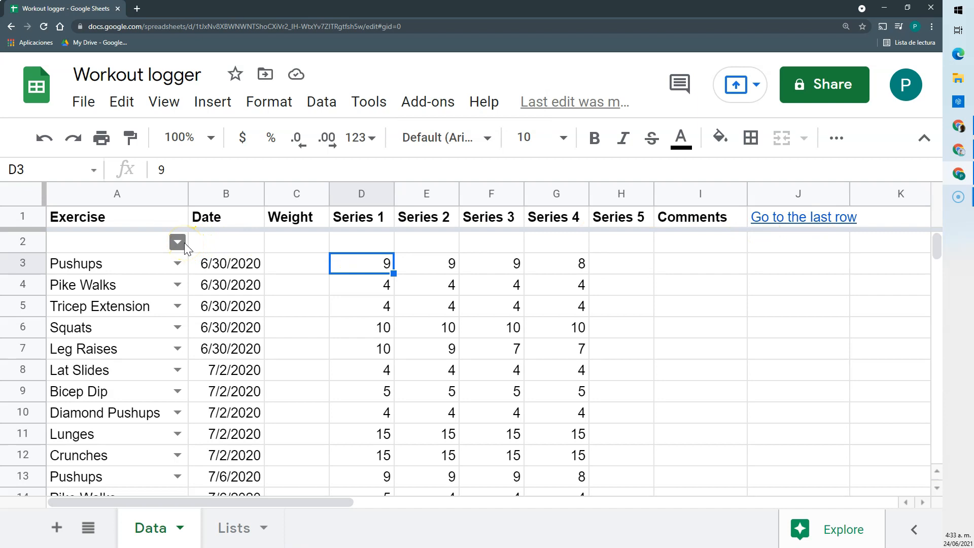
left_click(28, 242)
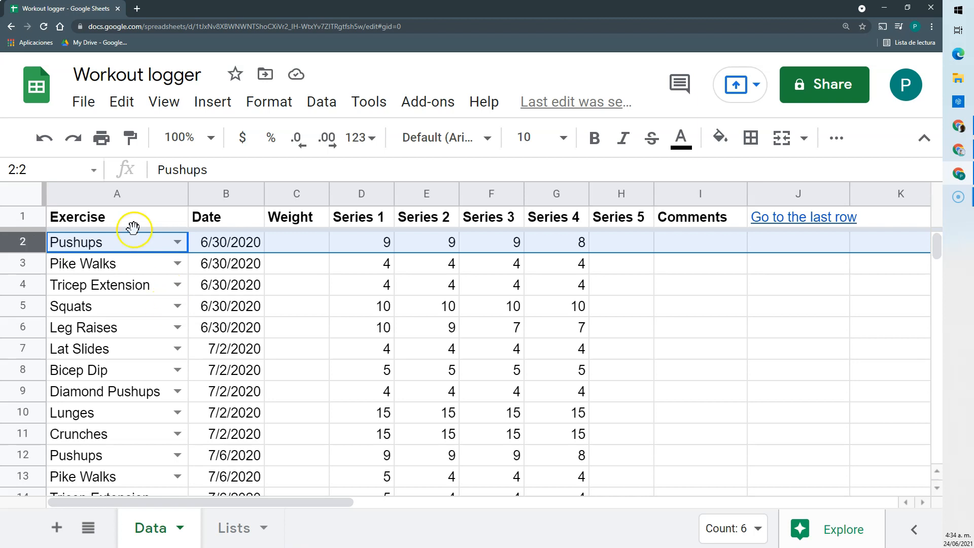
left_click(236, 327)
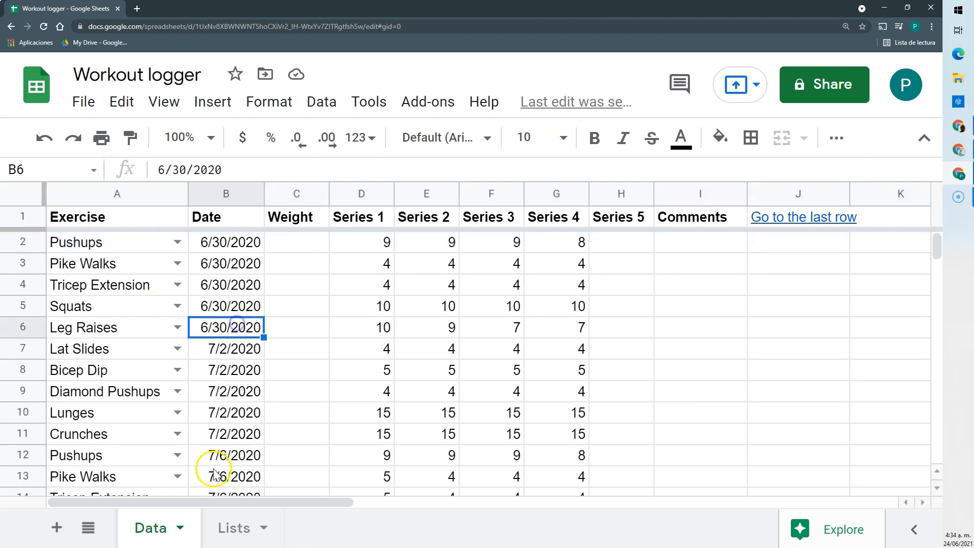
Add a new sheet after Data and name it Dashboard.
left_click(58, 530)
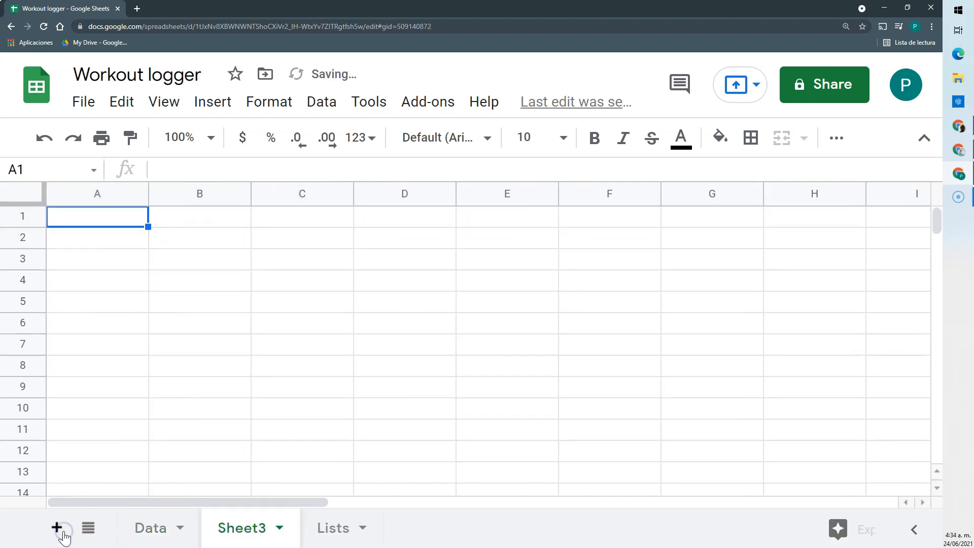
double_click(243, 530)
type("Dashboard")
key("Return")
Review the logged exercises, dates and series on the Data sheet down to the last entries, highlighting D174:F178.
left_click(157, 530)
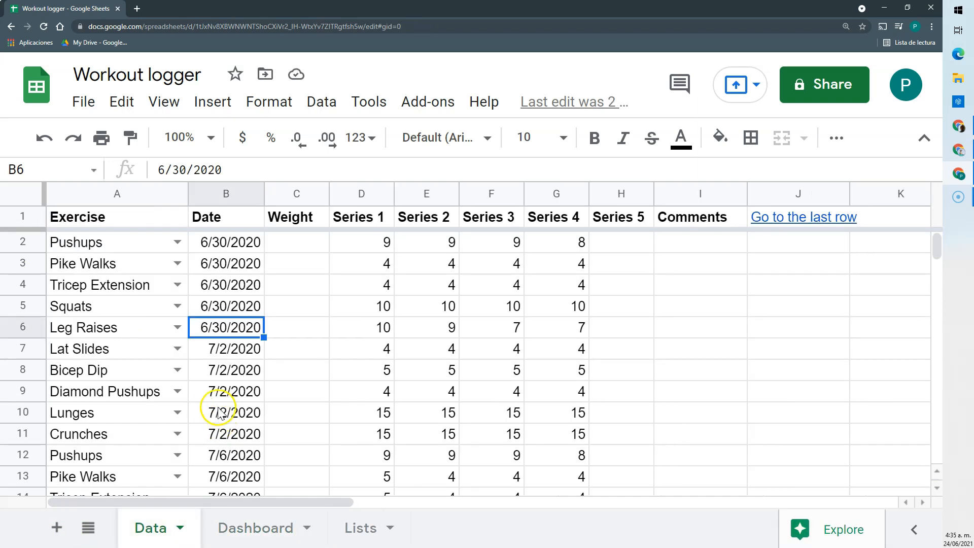
scroll(246, 375, "down", 12)
scroll(249, 380, "down", 20)
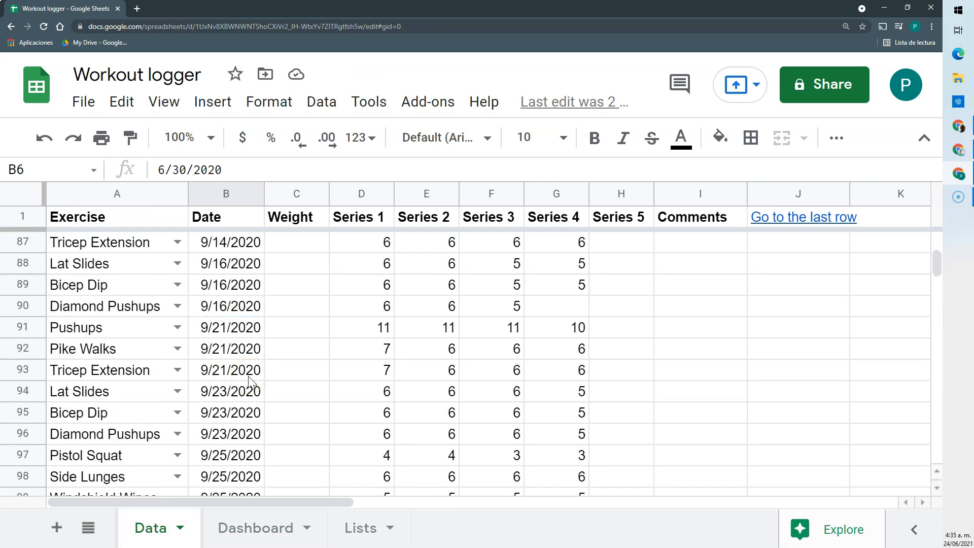
scroll(248, 382, "down", 4)
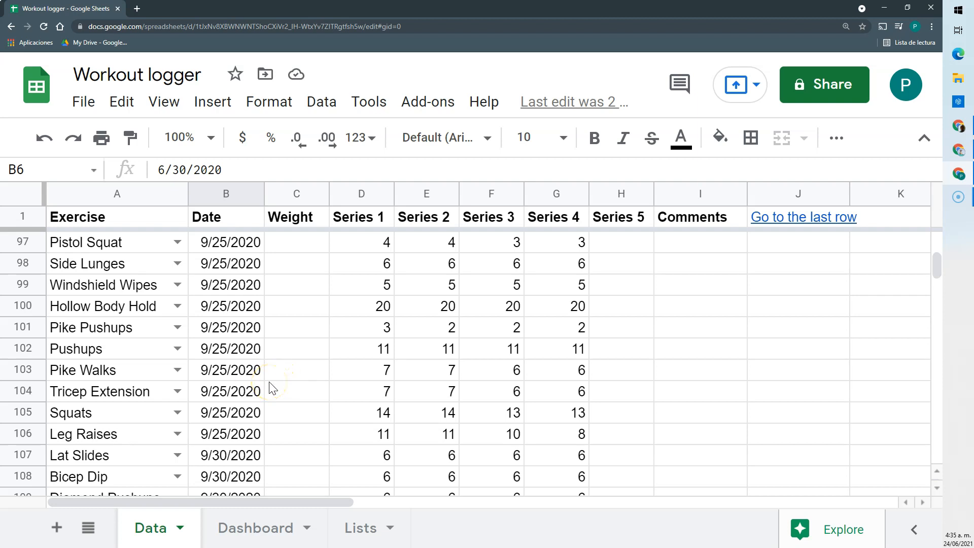
scroll(271, 388, "down", 8)
scroll(550, 373, "down", 4)
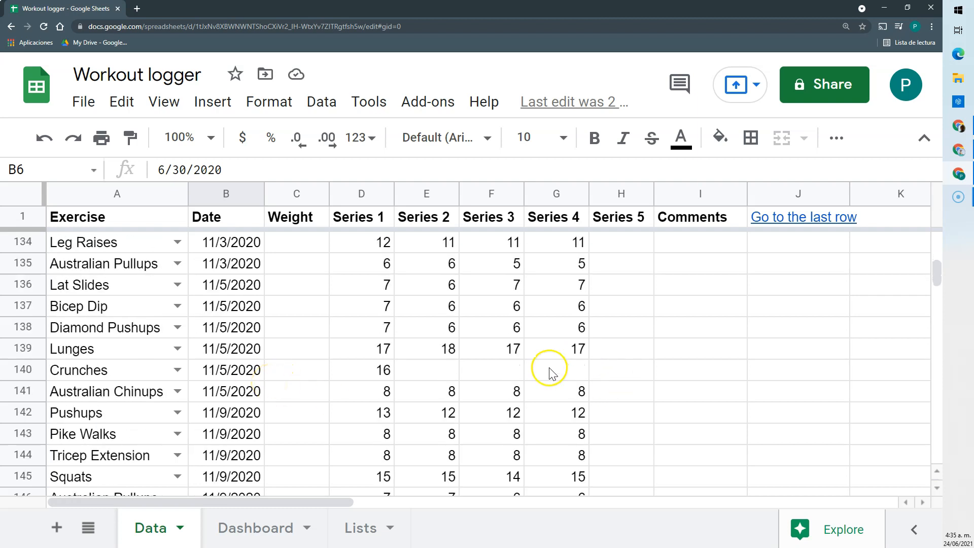
mouse_move(938, 271)
left_mouse_down()
mouse_move(938, 290)
mouse_move(948, 273)
mouse_move(943, 281)
left_mouse_up()
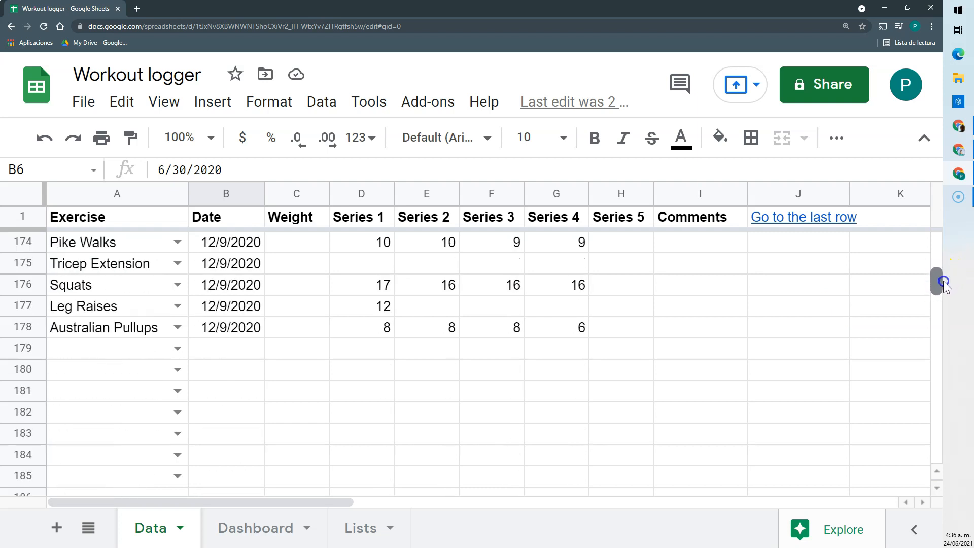
scroll(454, 298, "up", 2)
left_click_drag(373, 354, 506, 431)
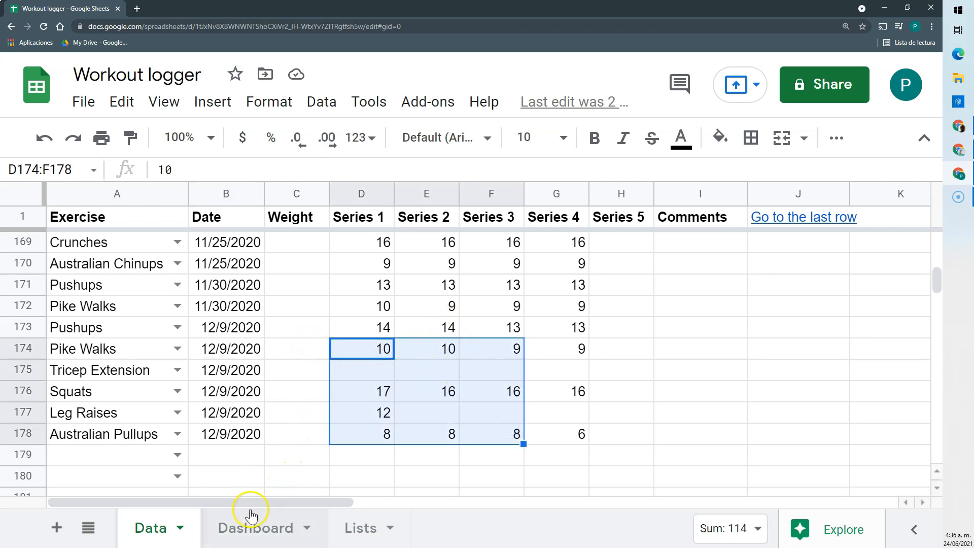
Enter the title LAST EXERCISE ROUTINE in cell A2 of the Dashboard sheet.
left_click(249, 532)
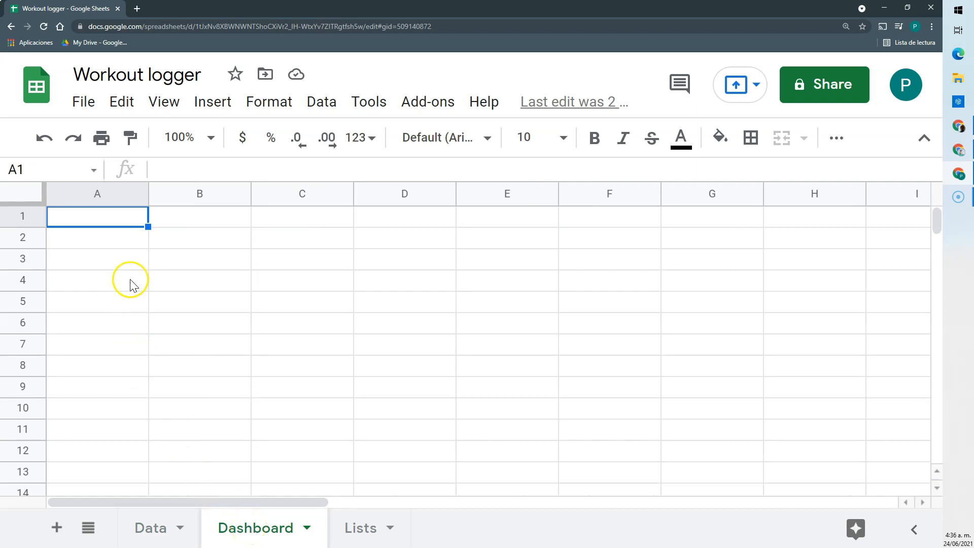
left_click(115, 239)
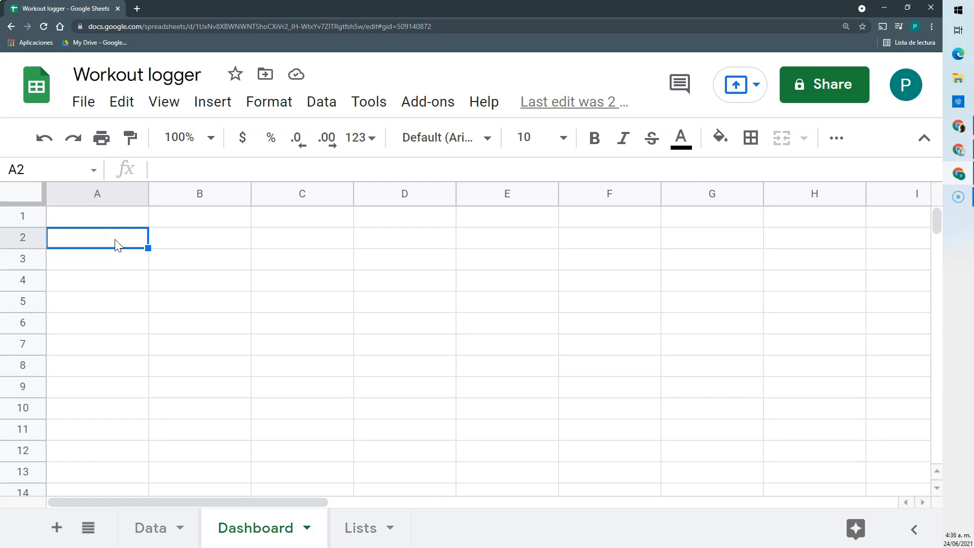
type("1")
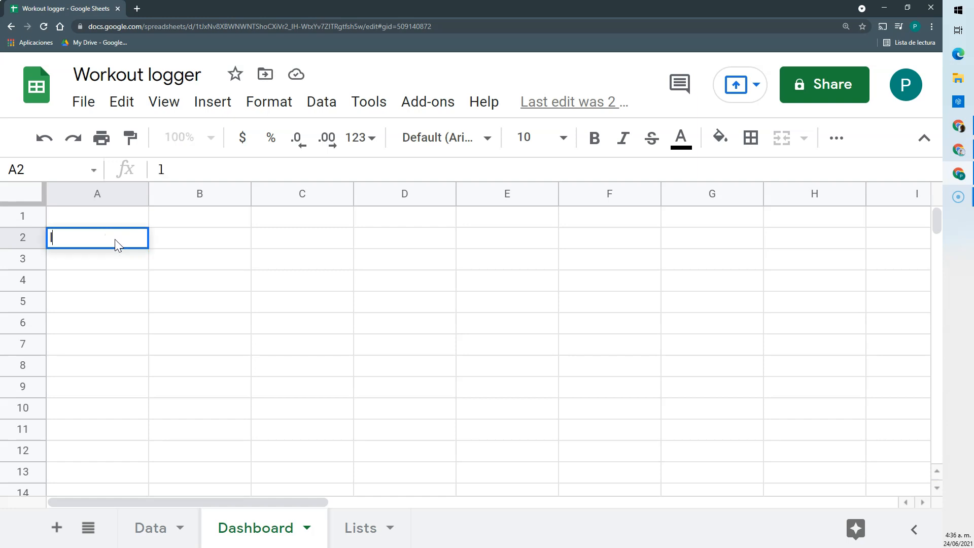
type("LAST EXERCISE ROUTINE")
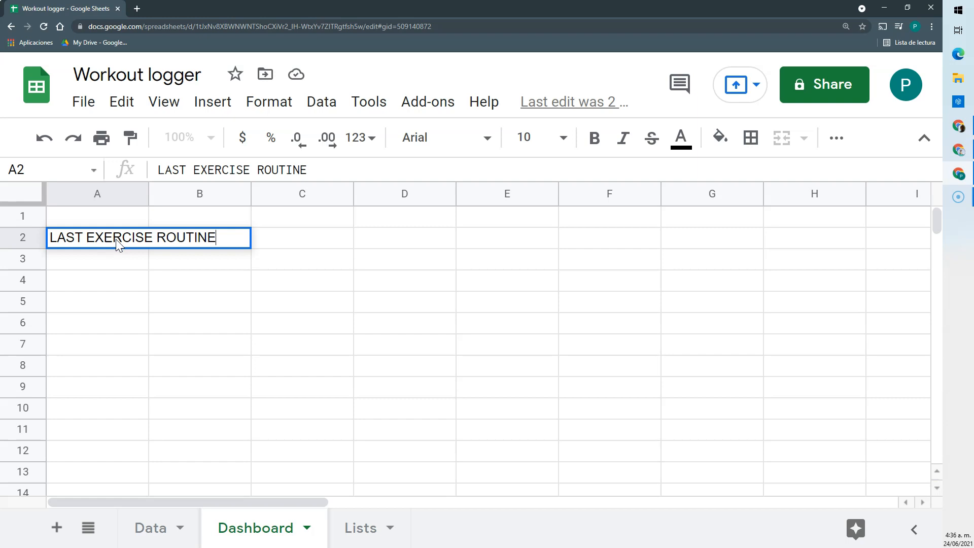
key("Return")
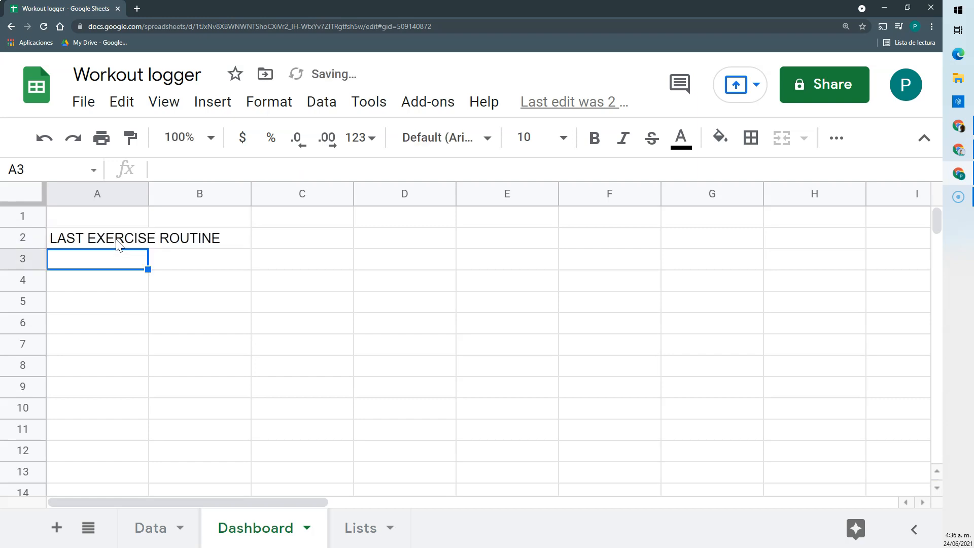
key("Down")
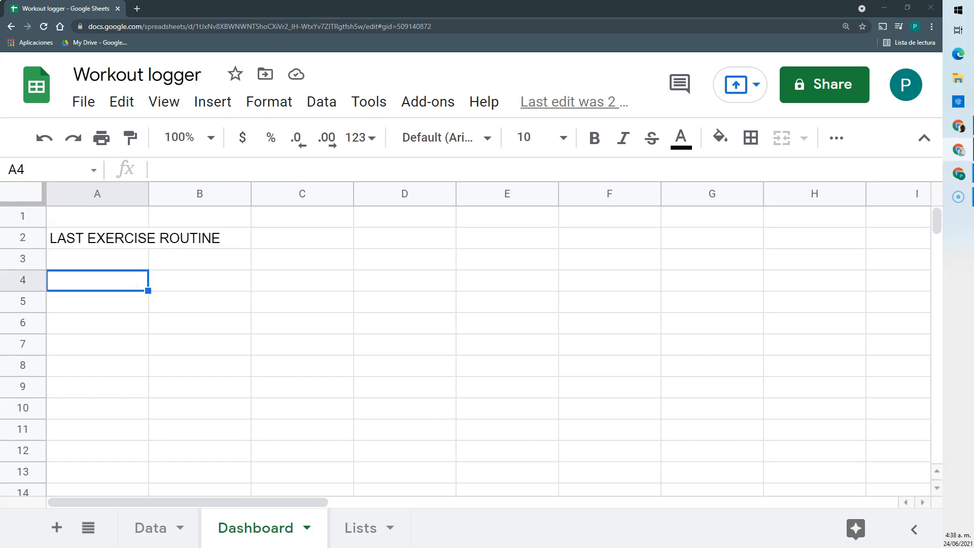
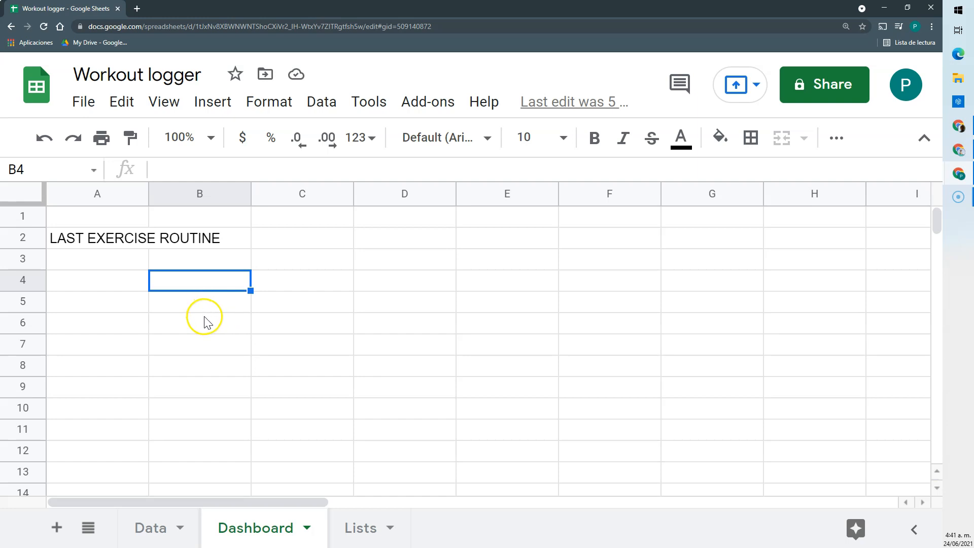
Start a FILTER formula in Dashboard cell A4 with columns A:H of the Data sheet as its range.
left_click(123, 281)
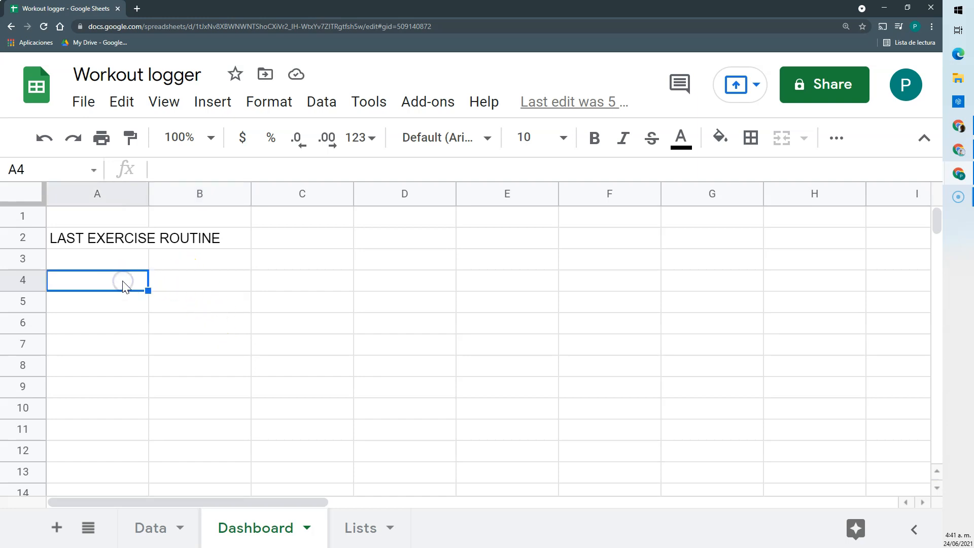
type("=filt")
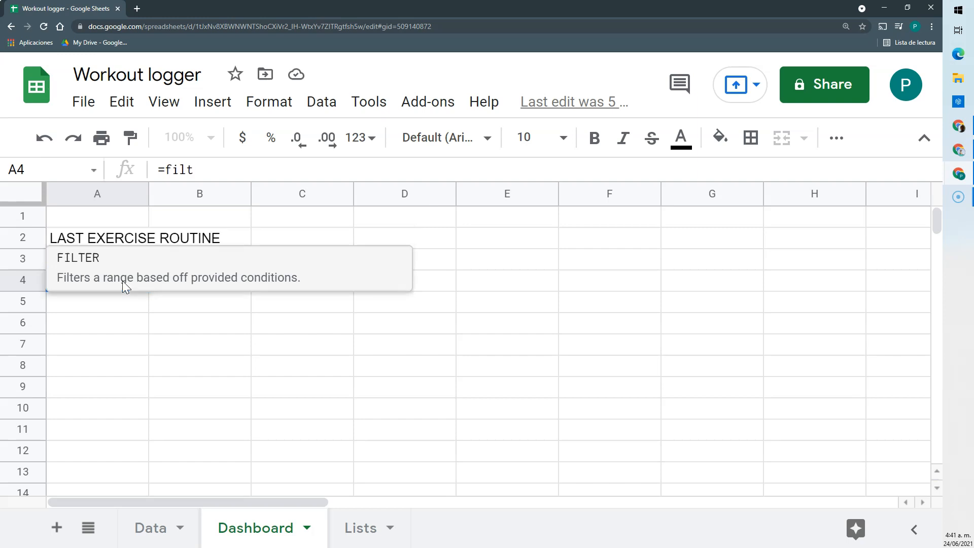
type("er(")
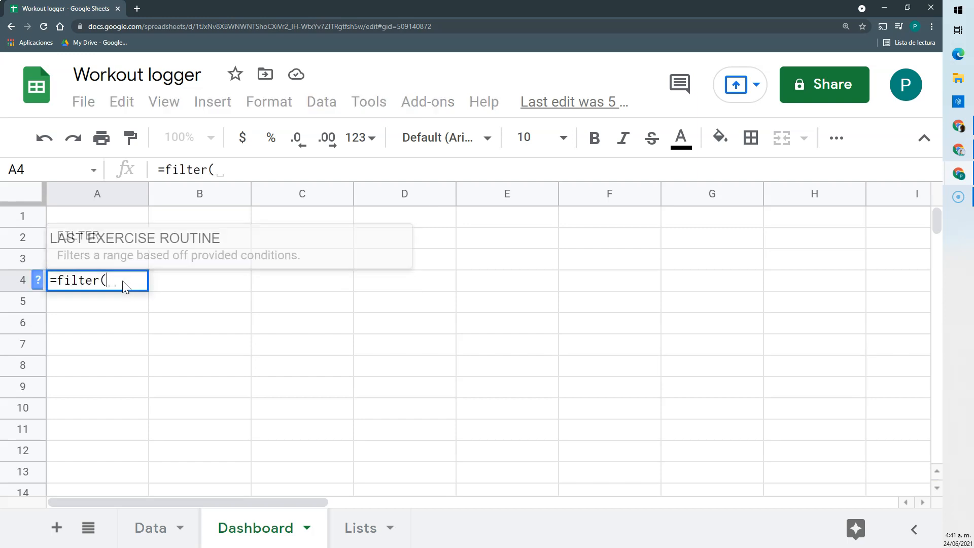
left_click(147, 535)
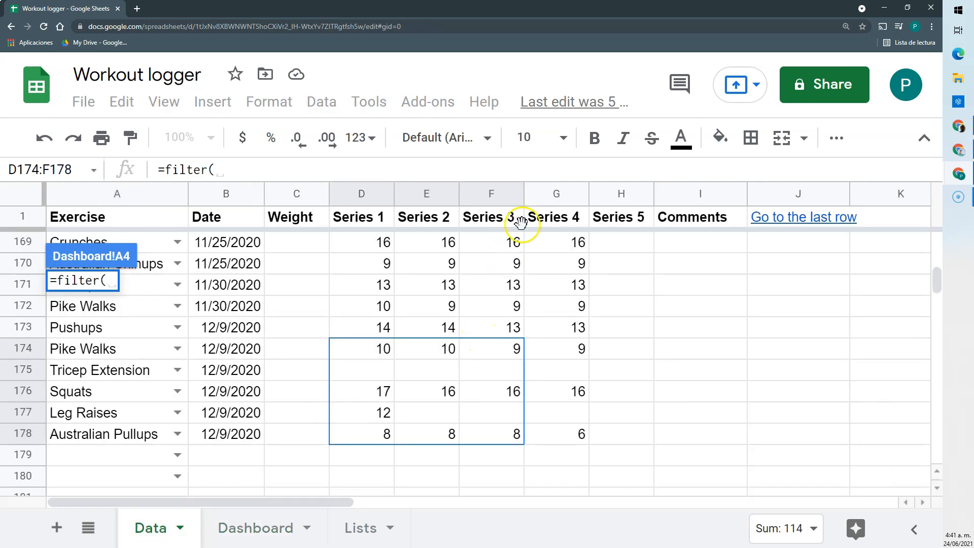
left_click_drag(621, 192, 150, 195)
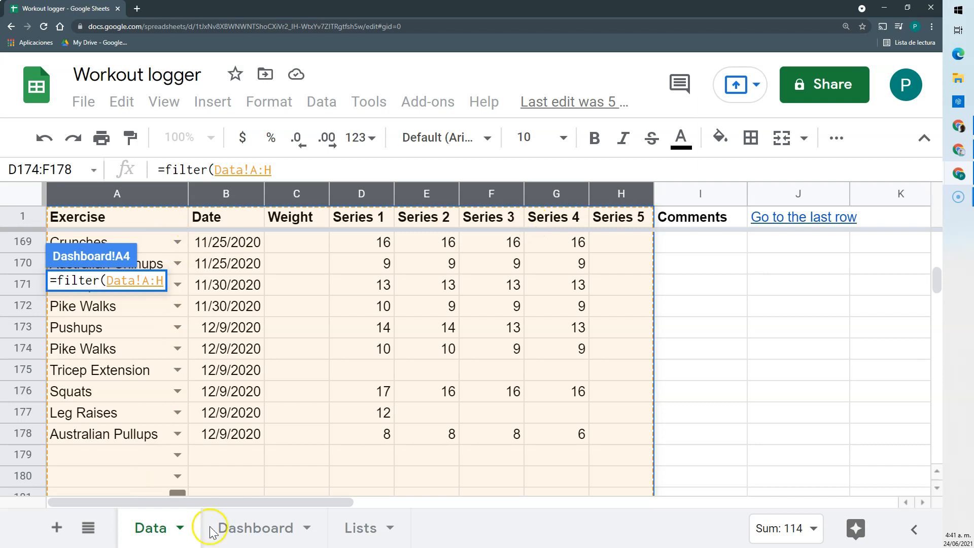
left_click(275, 165)
type(";")
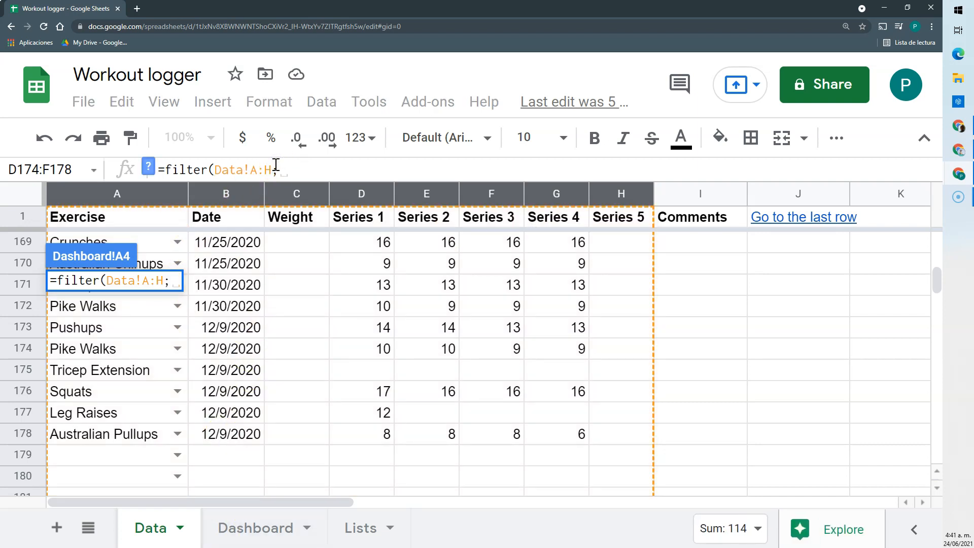
Complete the FILTER formula with the condition Data!B:B=today().
left_click(218, 192)
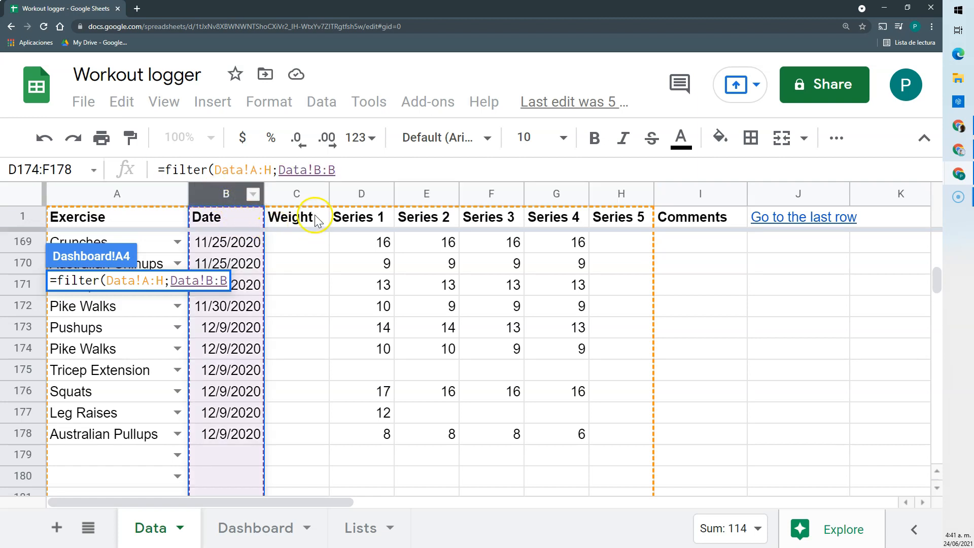
type("=")
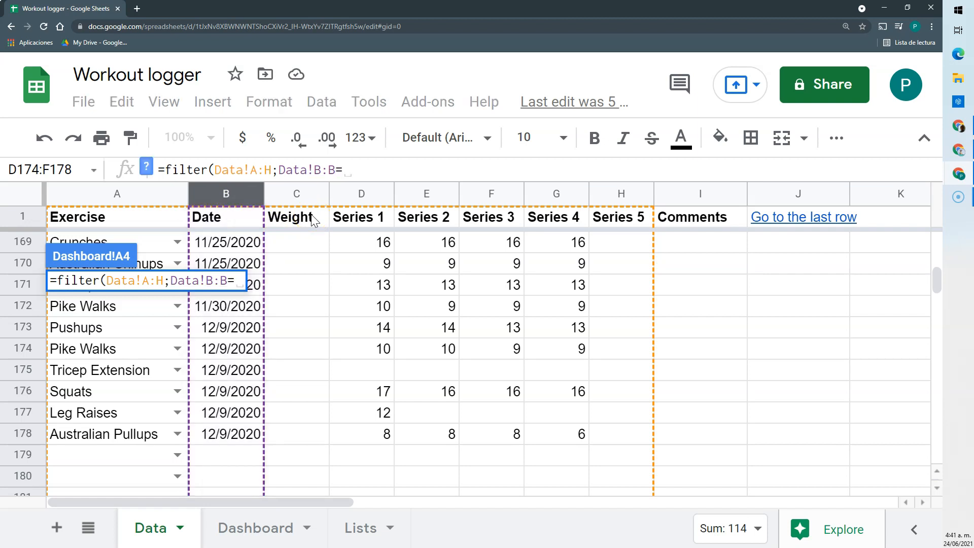
type("H")
key("BackSpace")
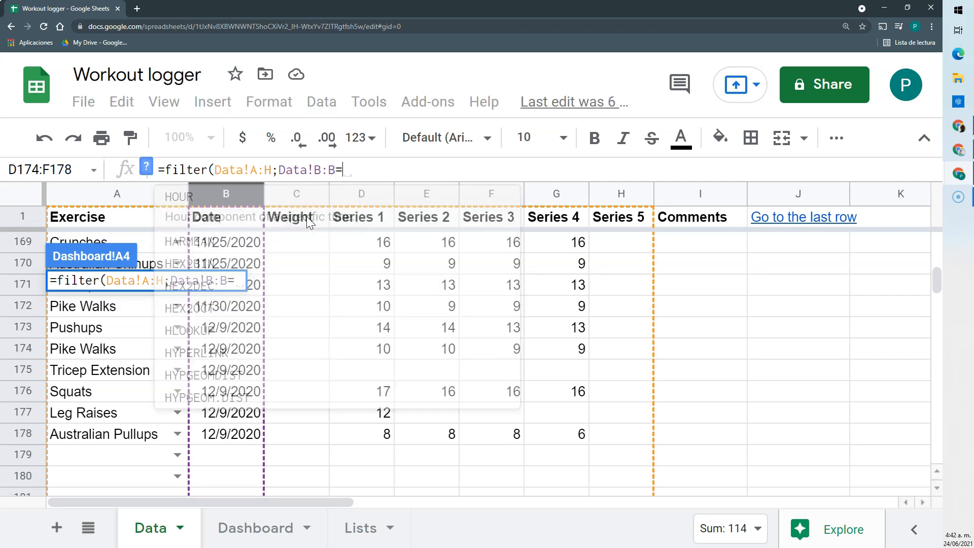
type("today()")
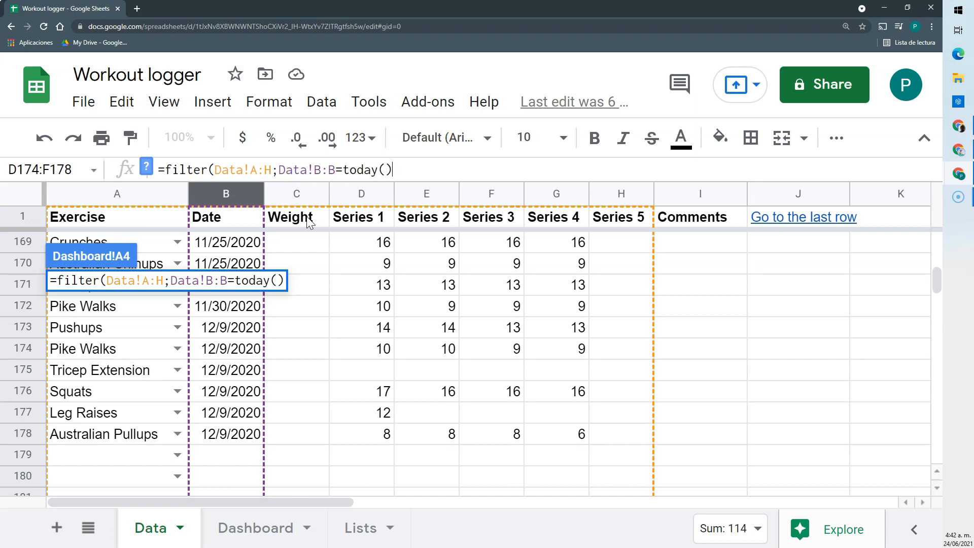
type(")")
key("Return")
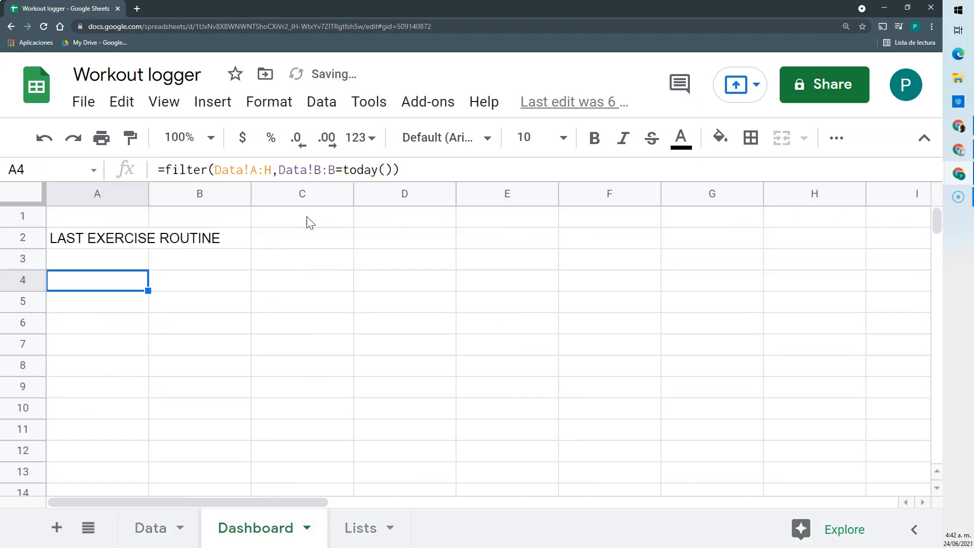
Examine the error in A4, the today() part of its formula, and the latest dates logged on the Data sheet.
mouse_move(121, 289)
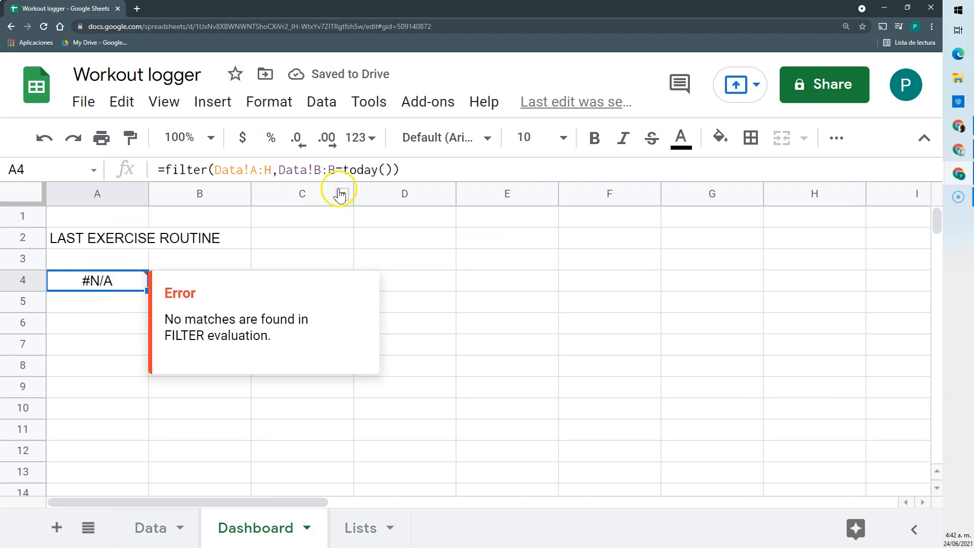
left_click(393, 170)
left_click_drag(392, 169, 344, 164)
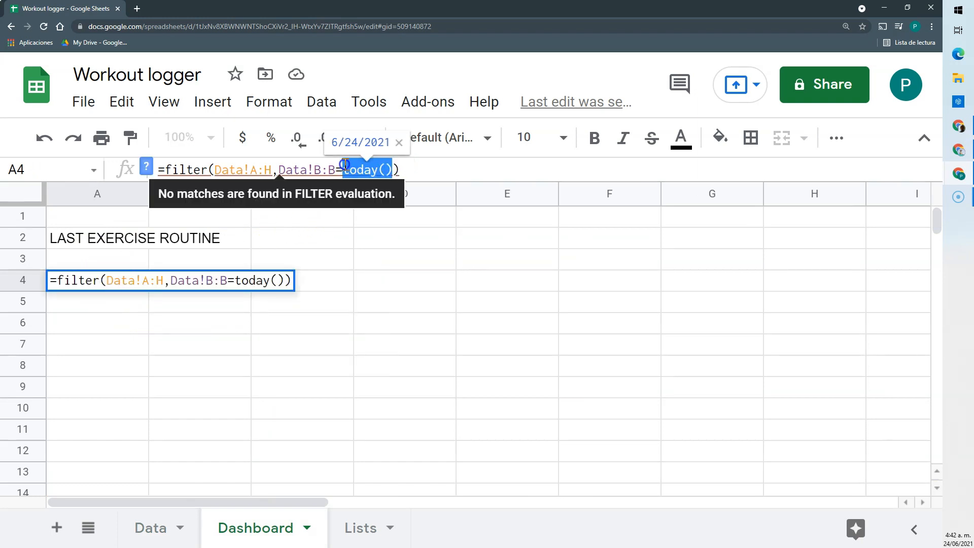
key("Return")
left_click(122, 280)
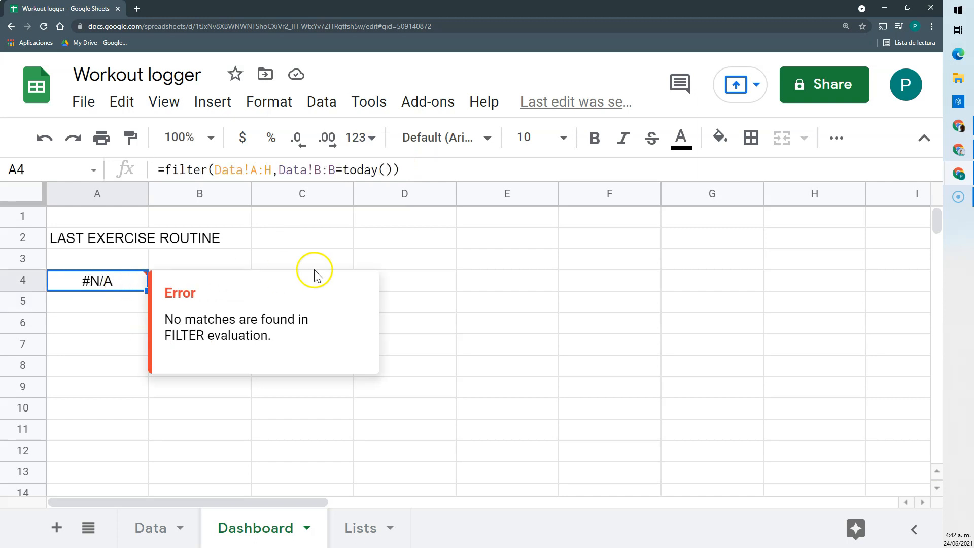
left_click(402, 274)
left_click(155, 526)
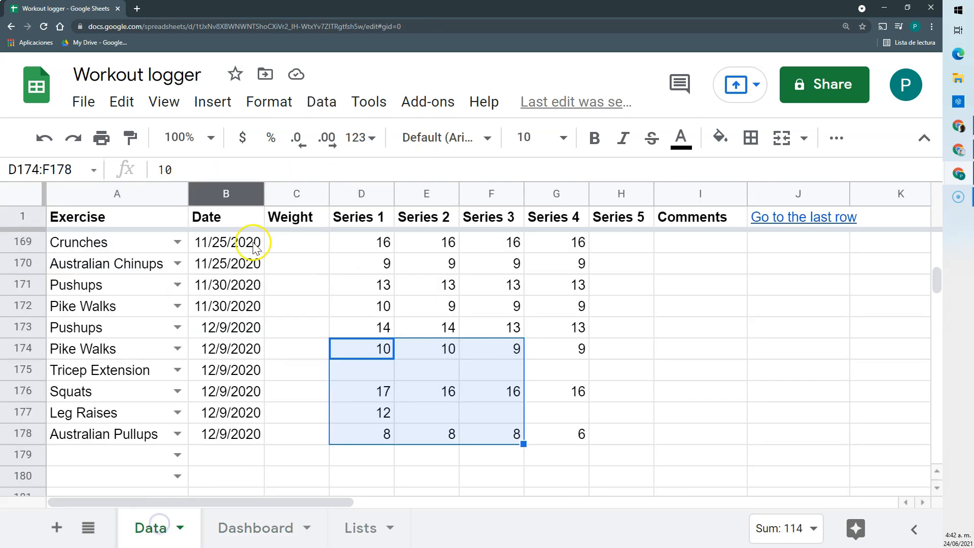
left_click(249, 306)
scroll(248, 309, "up", 1)
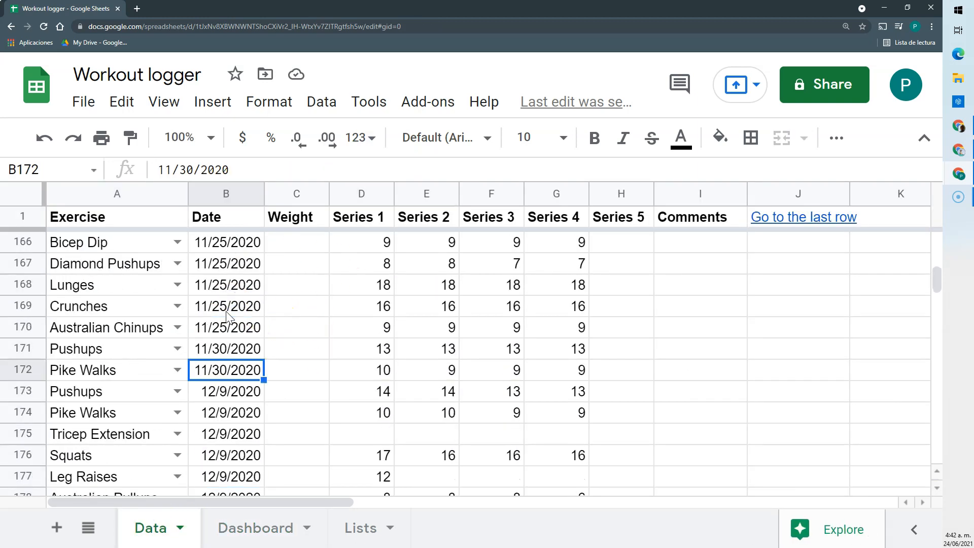
Enter the formula =max(Data!B:B) in Dashboard cell C4 to get the most recent workout date.
left_click(246, 523)
left_click(291, 279)
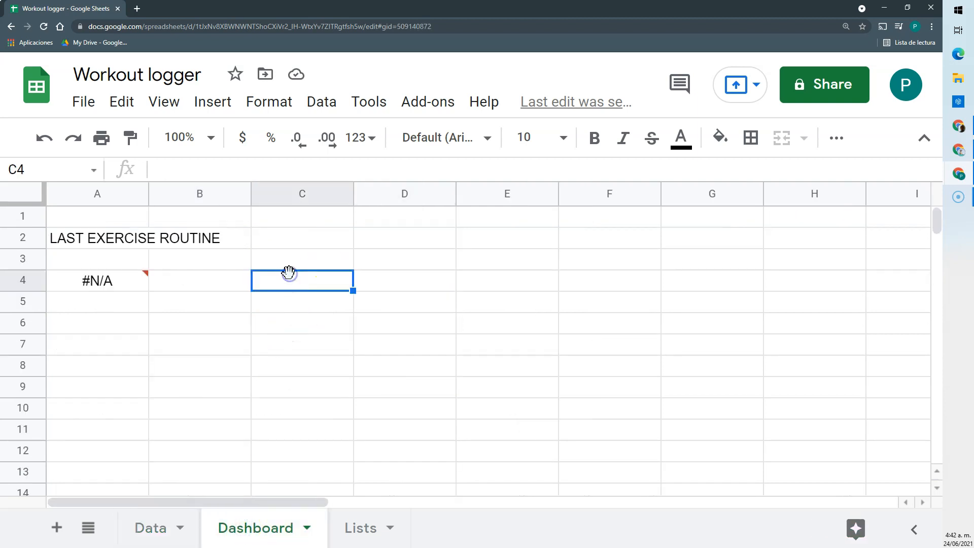
type("=max(")
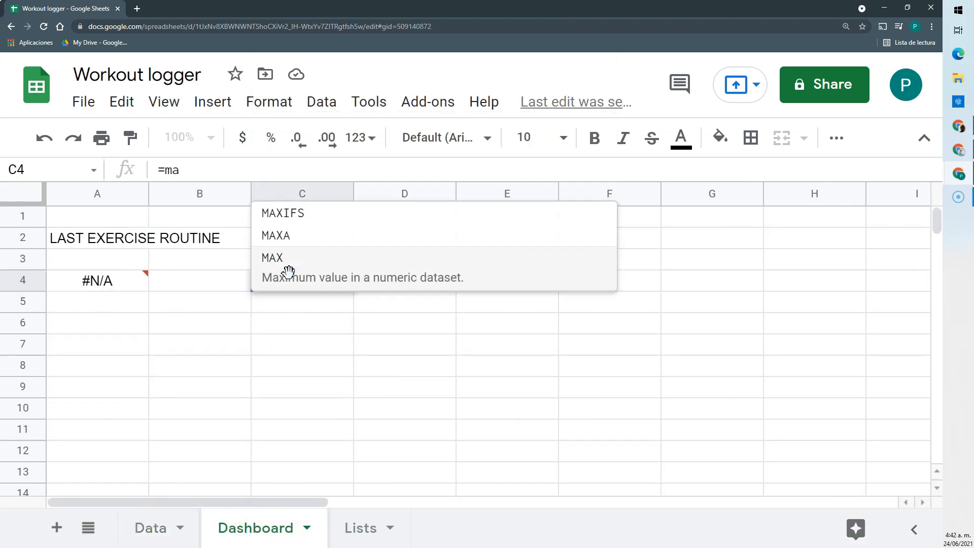
left_click(198, 531)
left_click(222, 195)
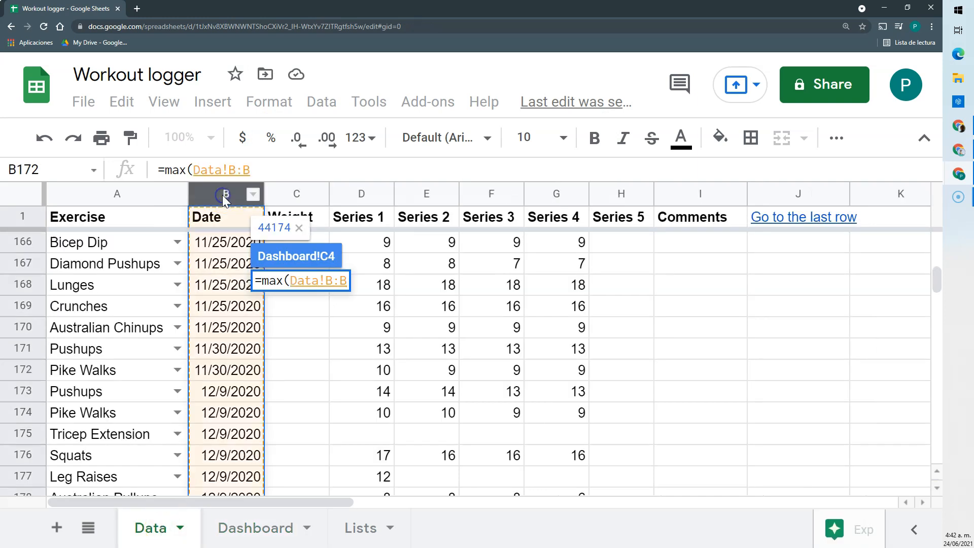
type(")")
key("Return")
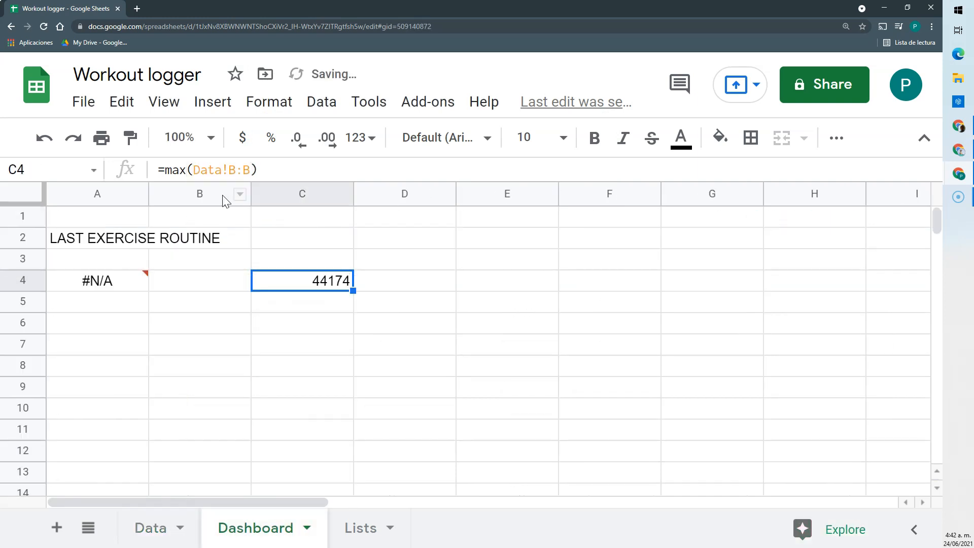
Replace today() in A4's FILTER formula with the max(Data!B:B) expression from C4, clear C4, and check the filtered exercises and dates.
left_click_drag(255, 169, 181, 157)
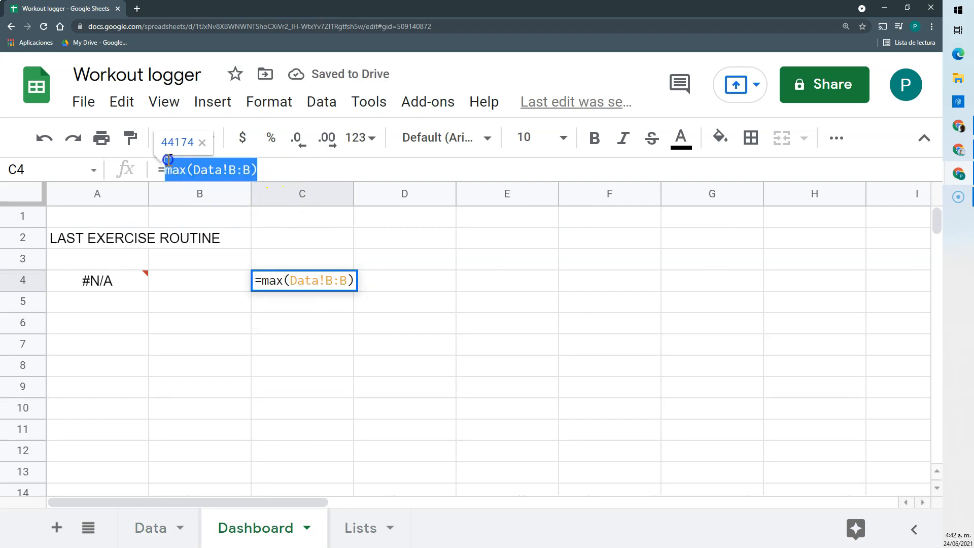
left_click(102, 288)
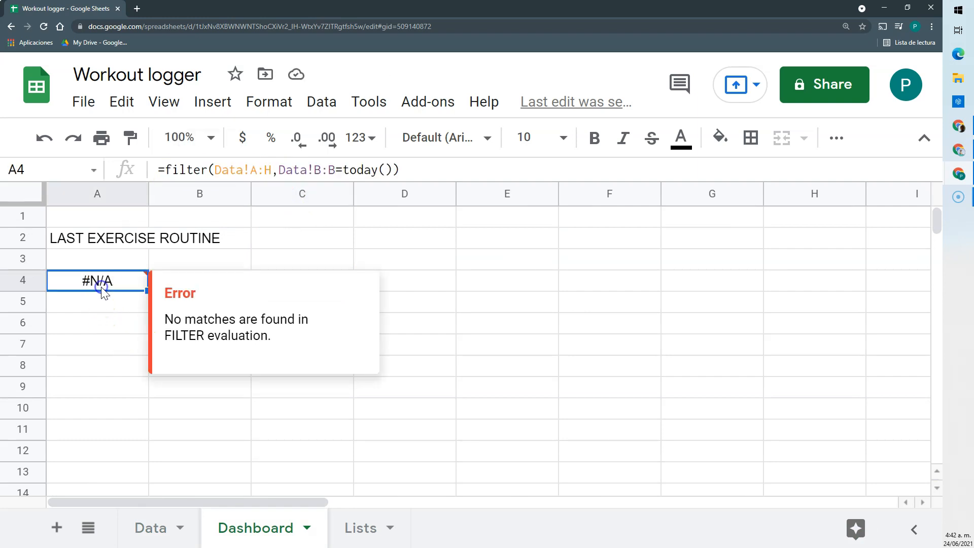
left_click_drag(391, 170, 341, 170)
type("max(Data!B:B)")
key("Return")
left_click(289, 283)
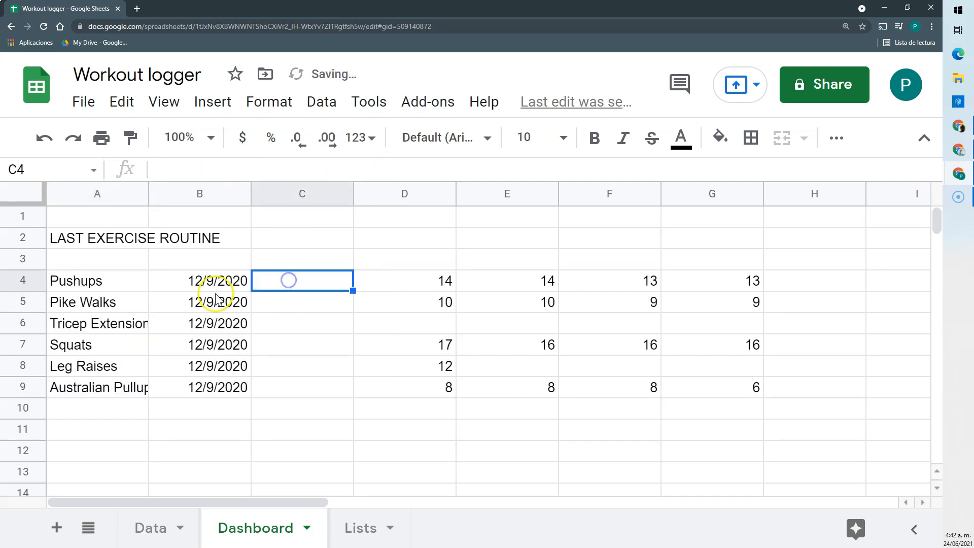
left_click_drag(193, 281, 215, 389)
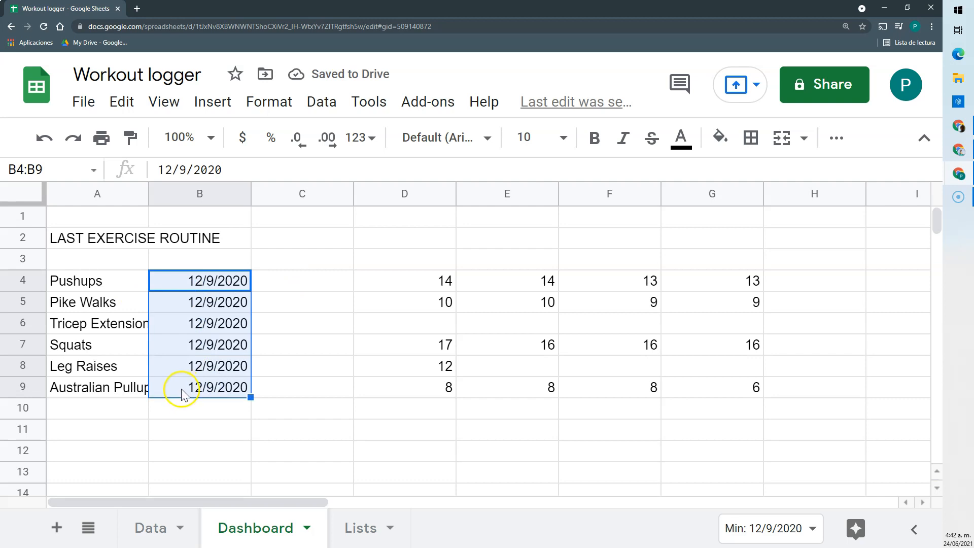
left_click_drag(82, 280, 129, 390)
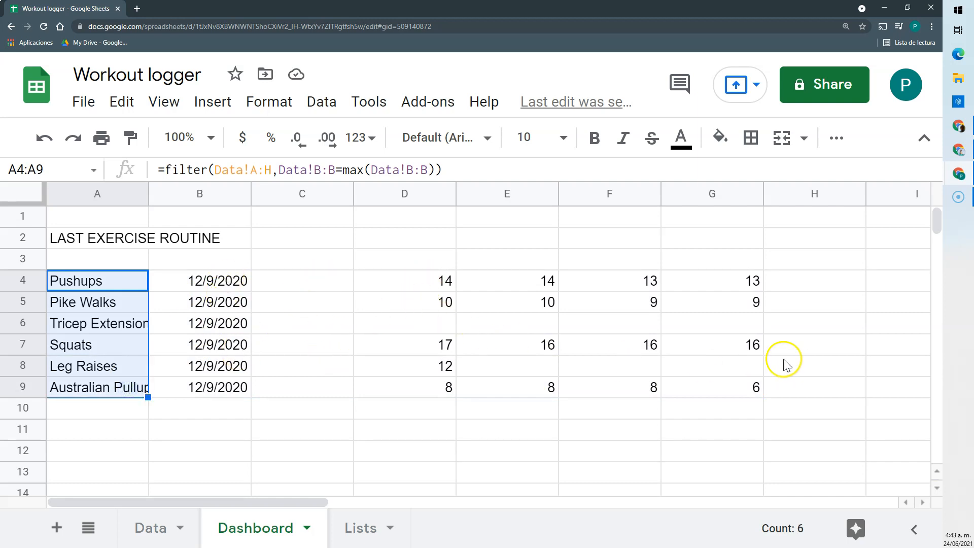
Insert one blank row above row 4 on the Dashboard sheet.
left_click(39, 276)
right_click(38, 276)
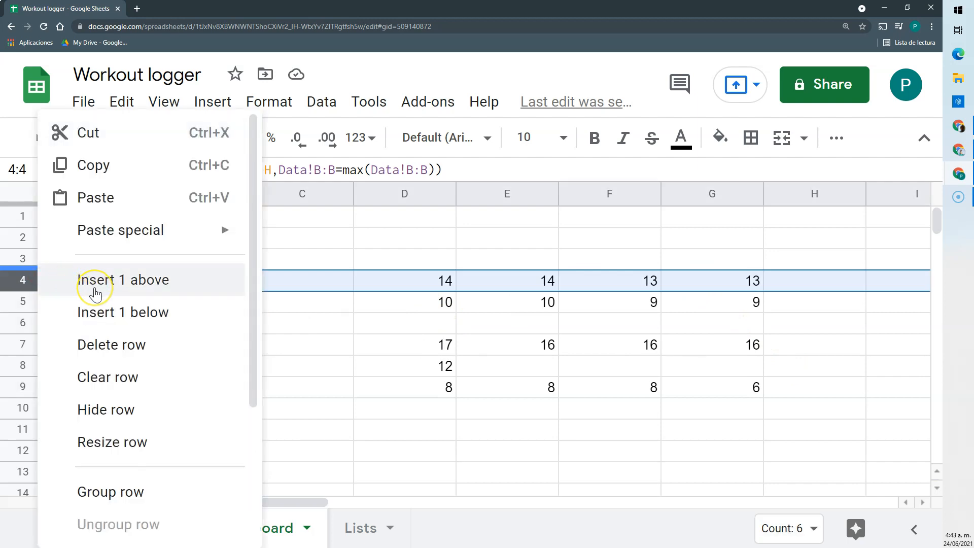
left_click(123, 298)
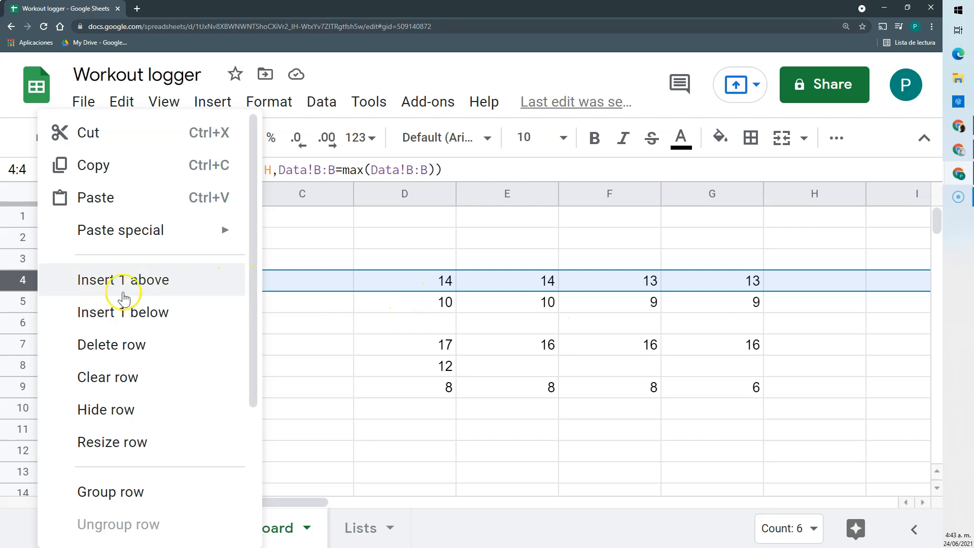
Copy the header cells from Exercise to Series 5 on the Data sheet into row 4 of the Dashboard sheet, starting at A4.
left_click(153, 527)
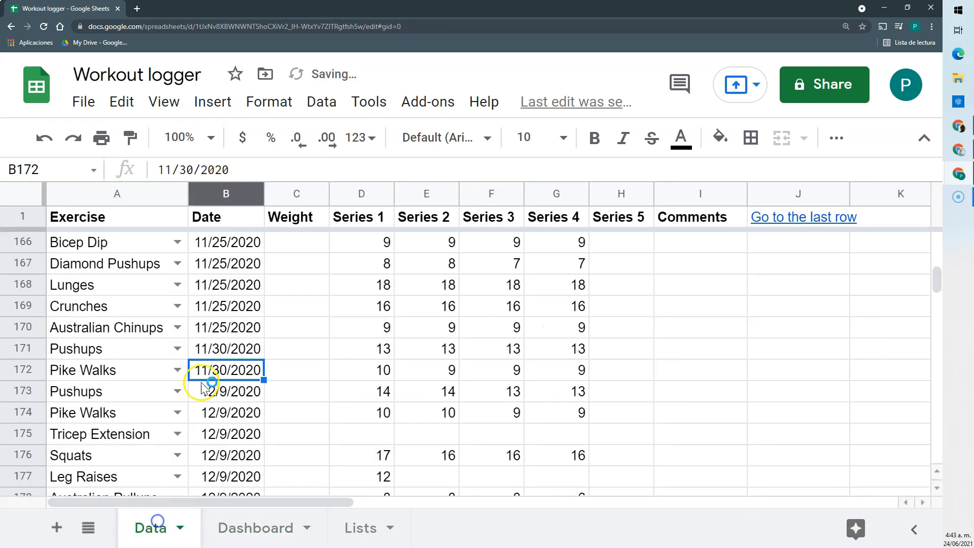
left_click_drag(147, 220, 609, 217)
key("ctrl+c")
left_click(258, 527)
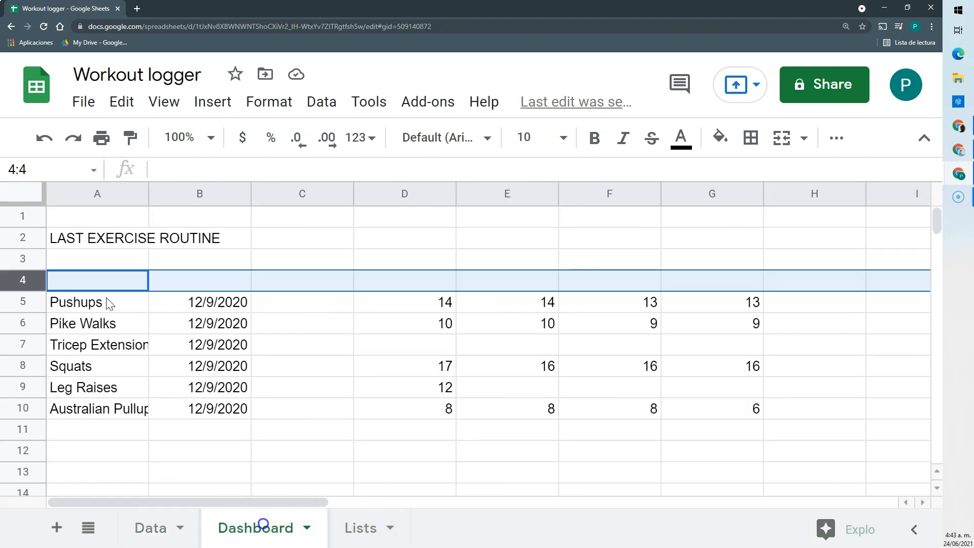
left_click(108, 284)
key("ctrl+v")
Fit the widths of Dashboard columns A to H to their contents.
left_click_drag(789, 196, 147, 191)
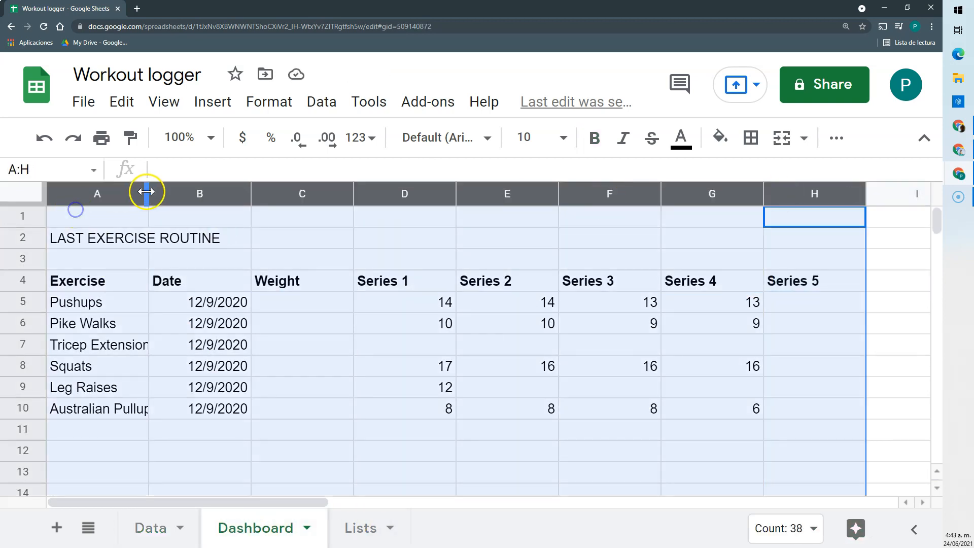
double_click(148, 194)
left_click(273, 307)
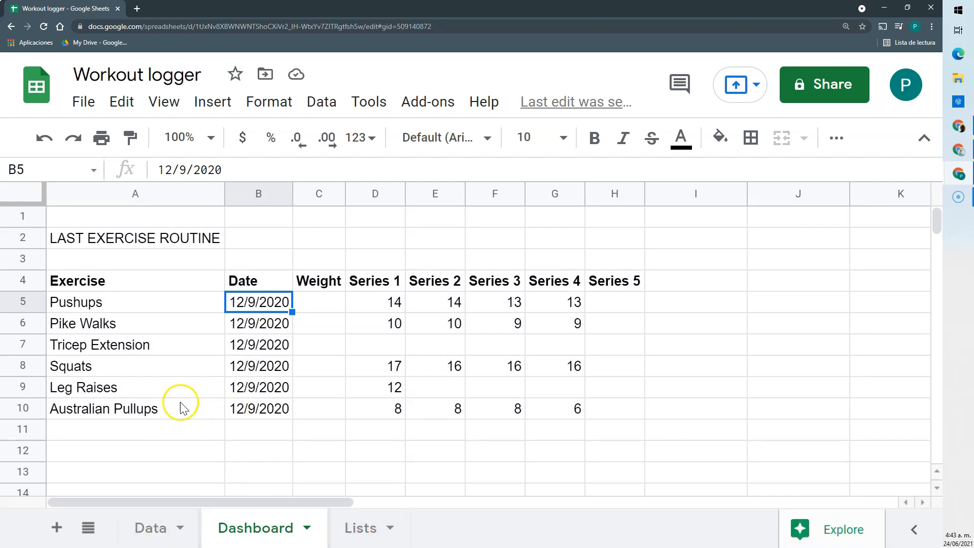
Insert a blank row 2 under the headers on the Data sheet and choose Pike Walks as its exercise.
left_click(151, 530)
left_click(274, 247)
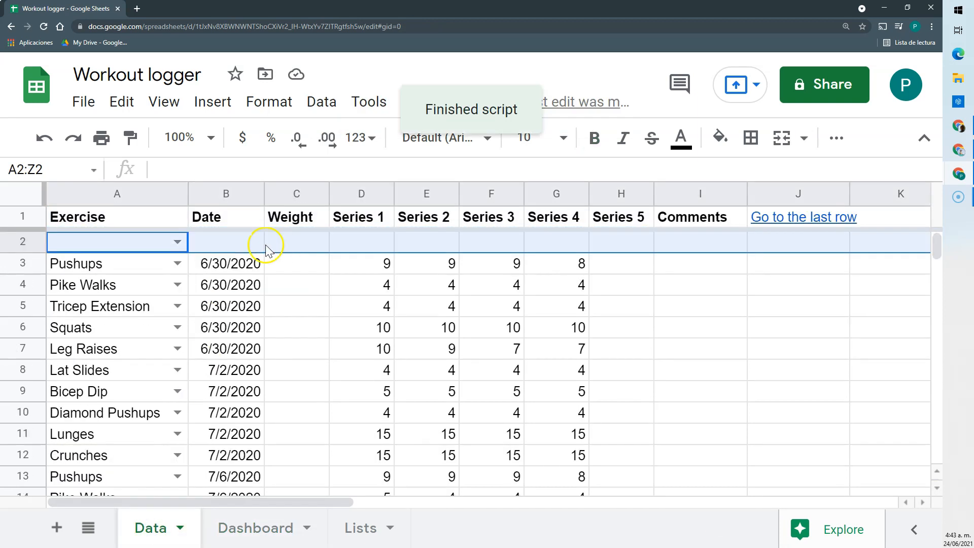
left_click(177, 243)
left_click(146, 291)
Enter 10/1/20 as the date of the new Pike Walks row in Data cell B2.
left_click(229, 247)
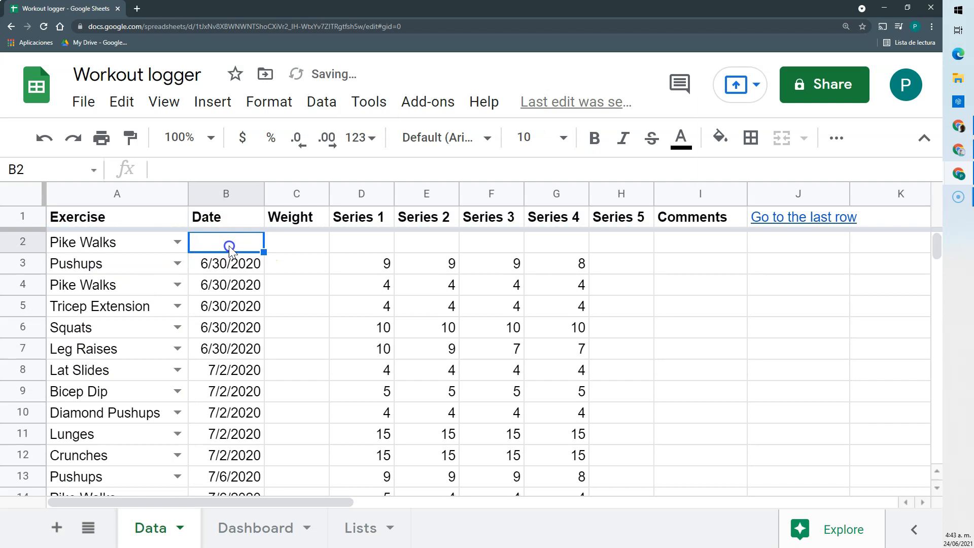
type("10")
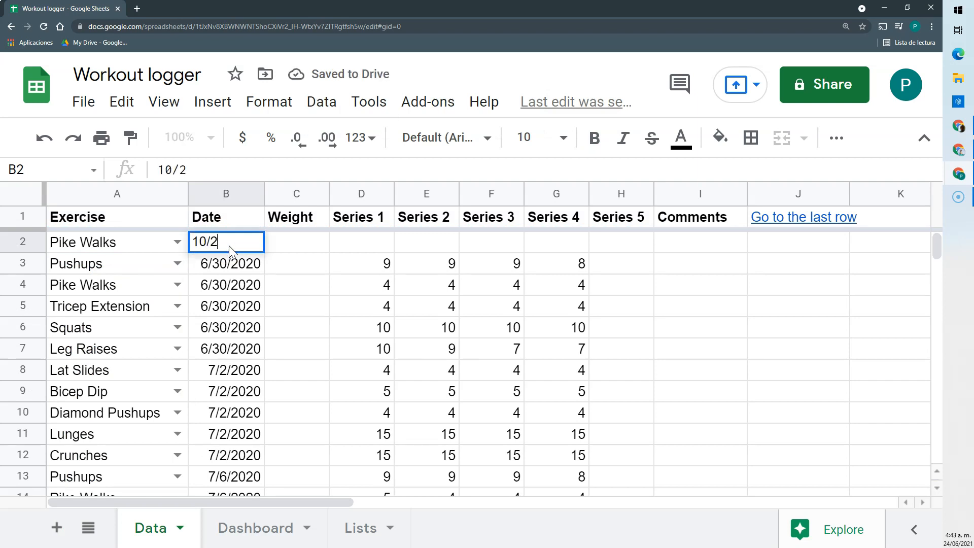
type("/2")
key("BackSpace")
type("1/20")
key("Tab")
key("Tab")
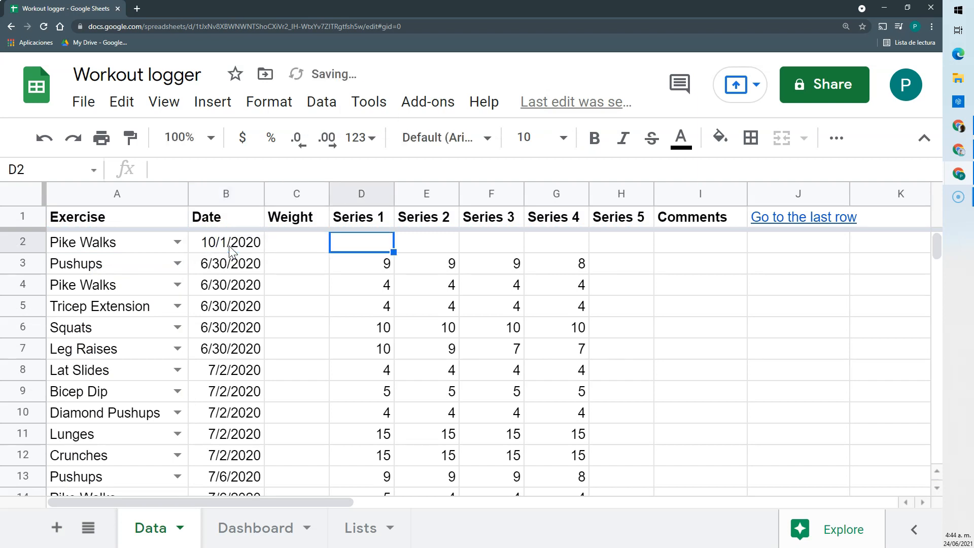
Enter 5 for Series 1 through Series 4 in row 2 of the Data sheet.
type("5")
key("Tab")
type("5")
key("Tab")
type("5")
key("Tab")
type("5")
key("Tab")
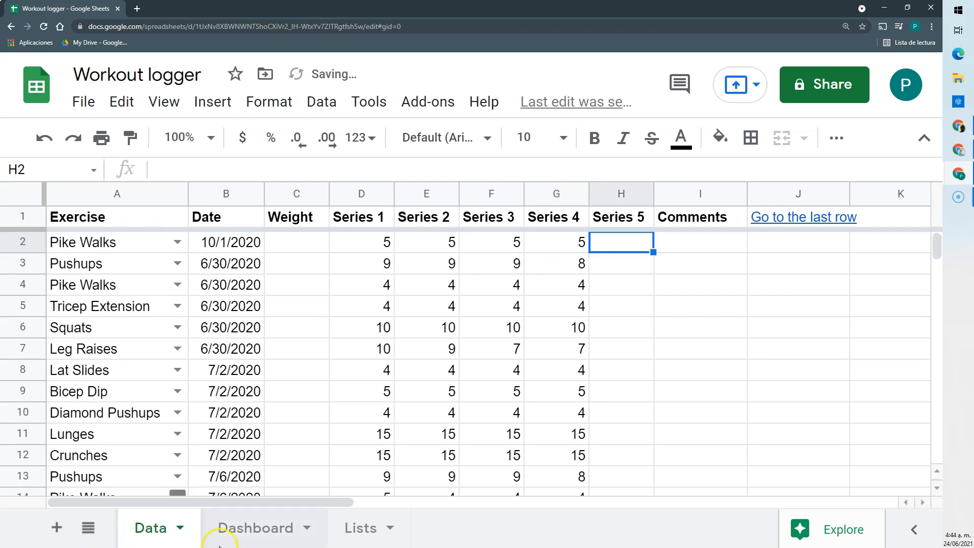
Change the date in Data cell B2 to 1/2/21 and check the last exercise routine on the Dashboard sheet.
left_click(244, 243)
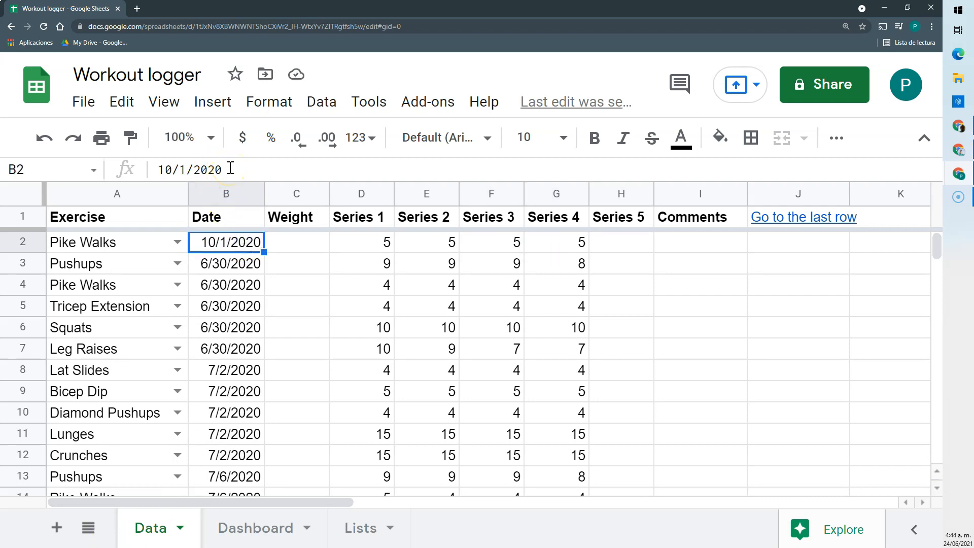
type("1/2/21")
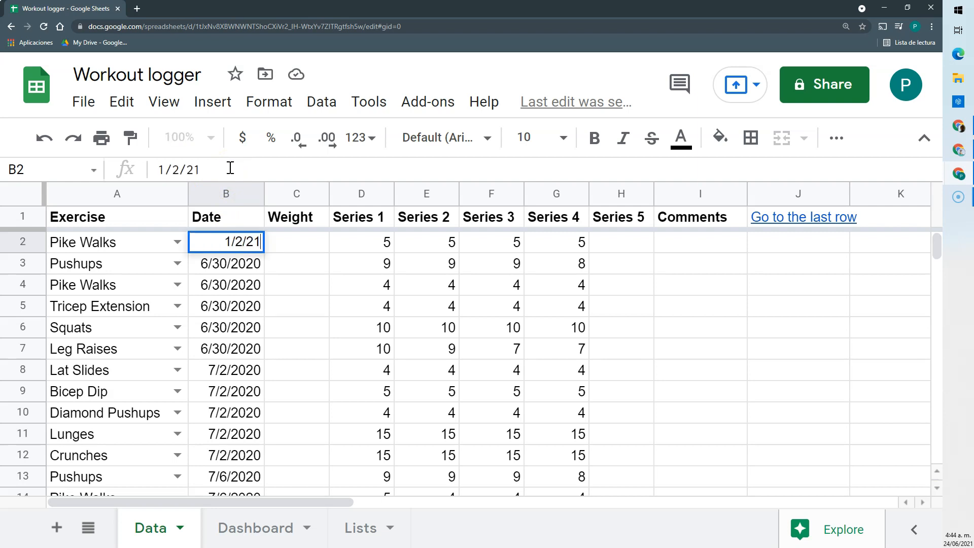
key("Return")
left_click(231, 535)
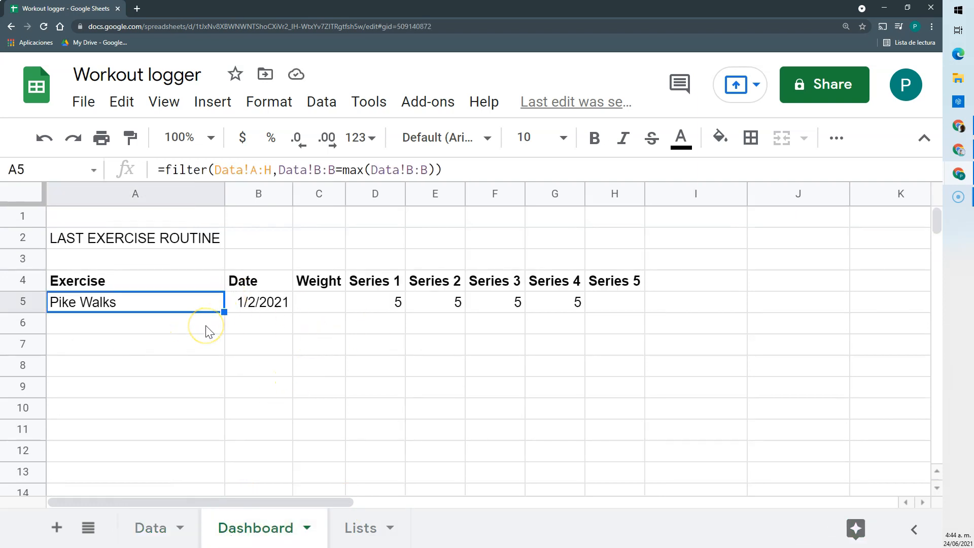
left_click(270, 303)
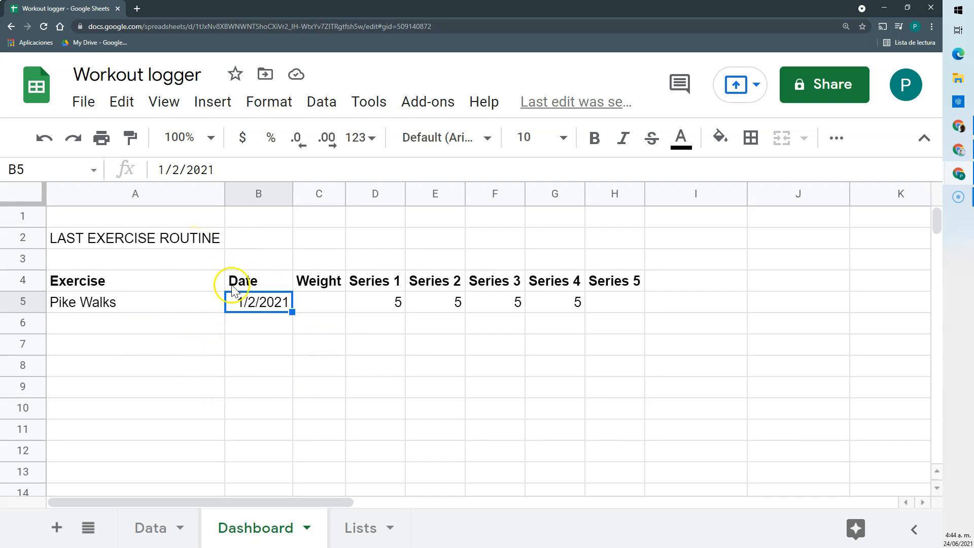
left_click(157, 533)
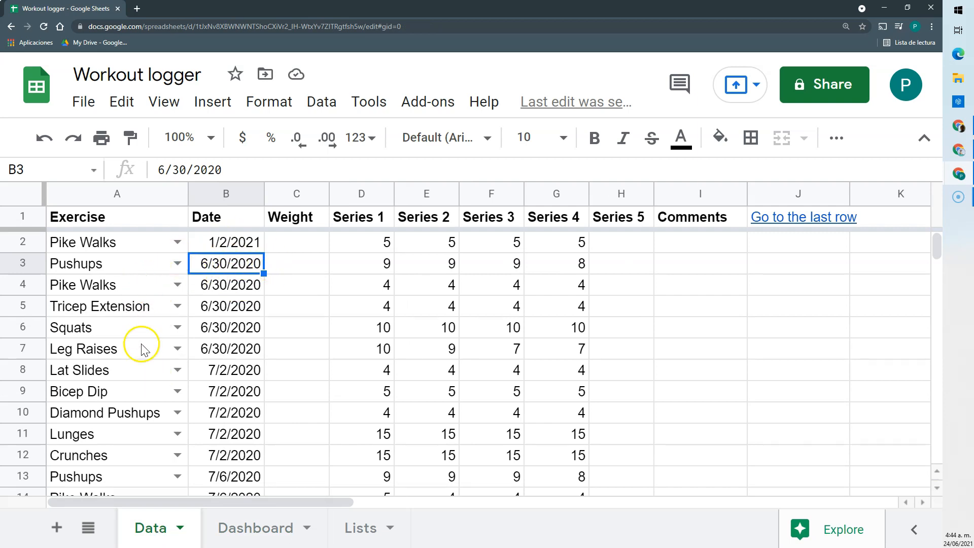
left_click(274, 529)
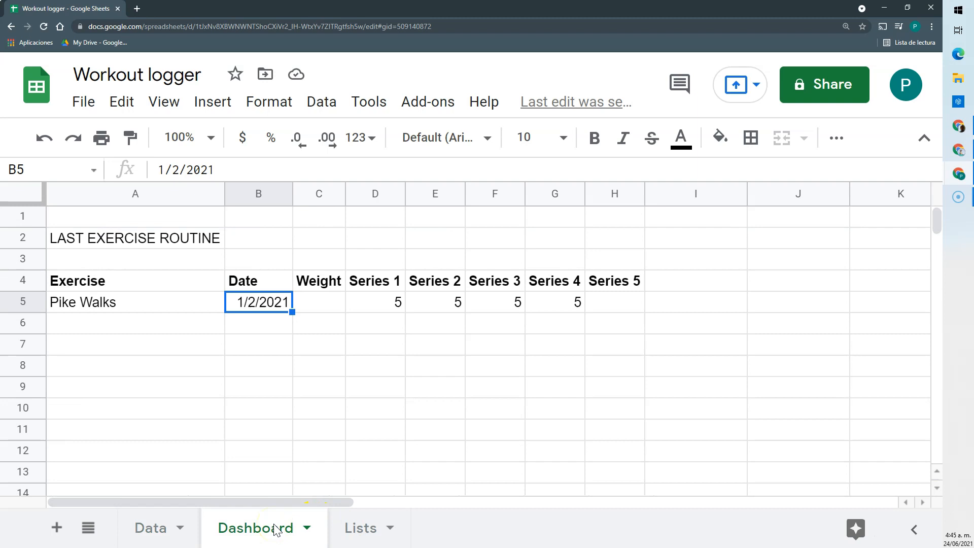
Enter the label Date in Dashboard cell A3.
left_click(199, 262)
type("Date")
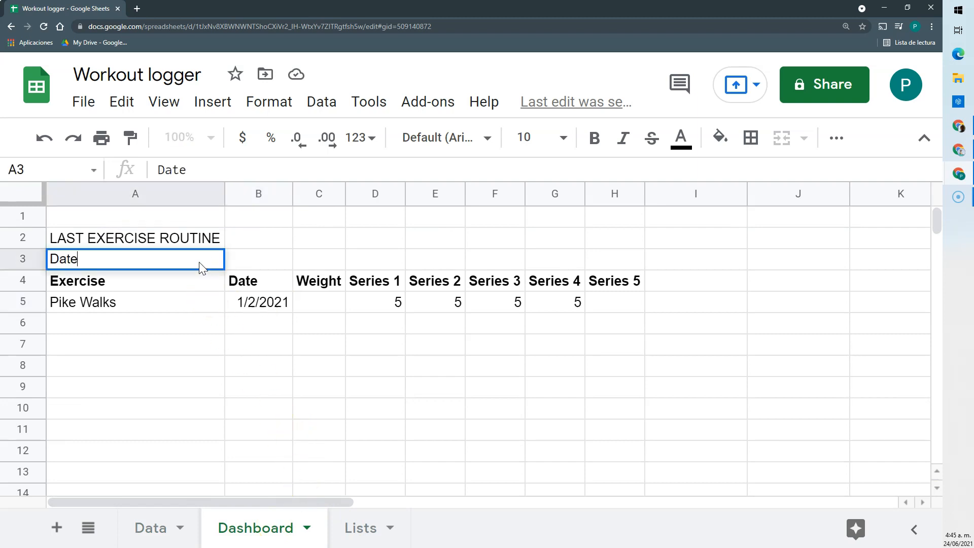
left_click(258, 257)
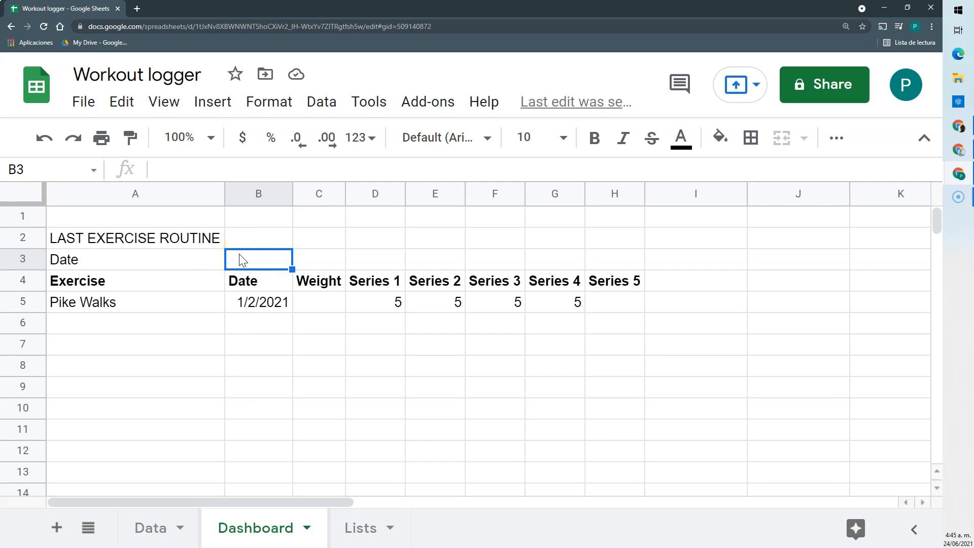
Add data validation to Dashboard cell B3 with a list from the range Data!B2:B, rejecting invalid input.
left_click(323, 103)
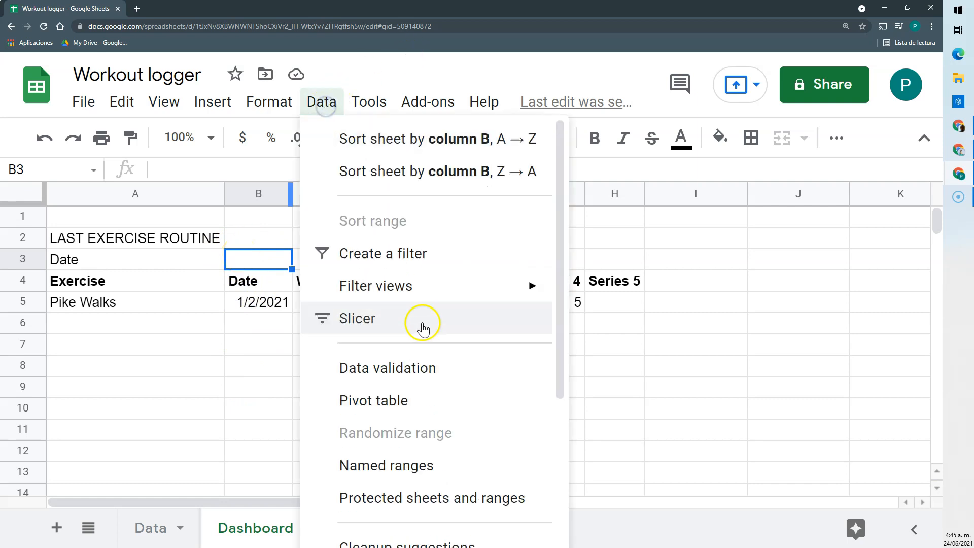
left_click(421, 370)
left_click(635, 241)
left_click(152, 529)
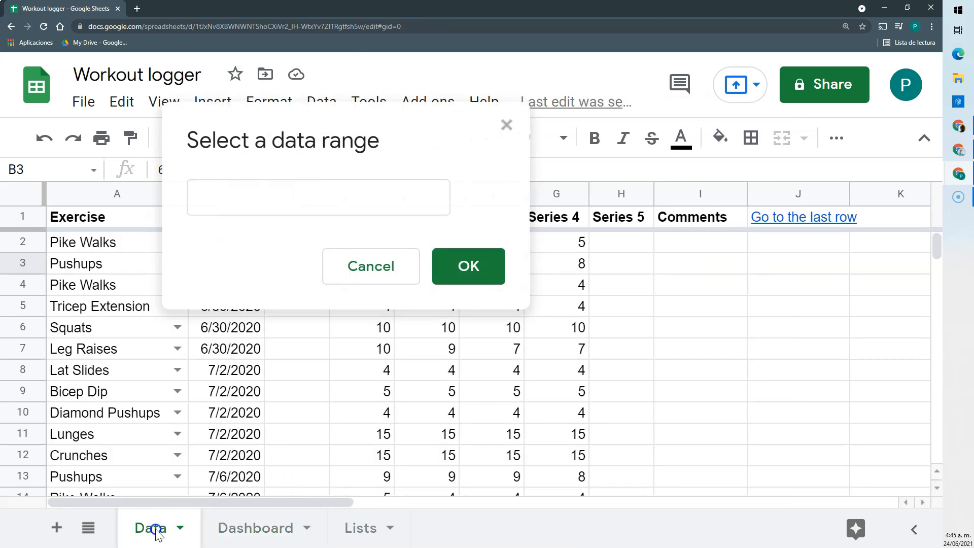
left_click_drag(278, 165, 437, 166)
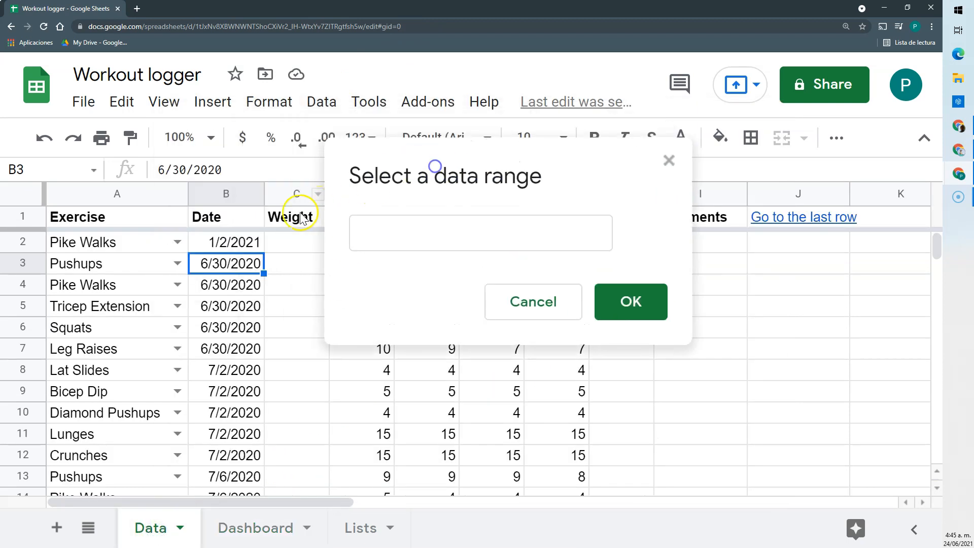
left_click(242, 243)
left_click(412, 236)
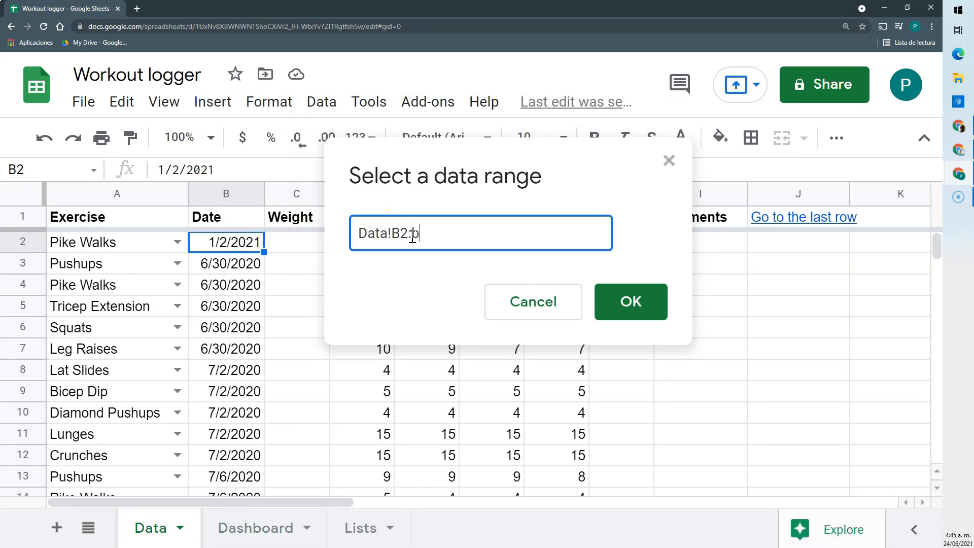
type(":b")
key("Return")
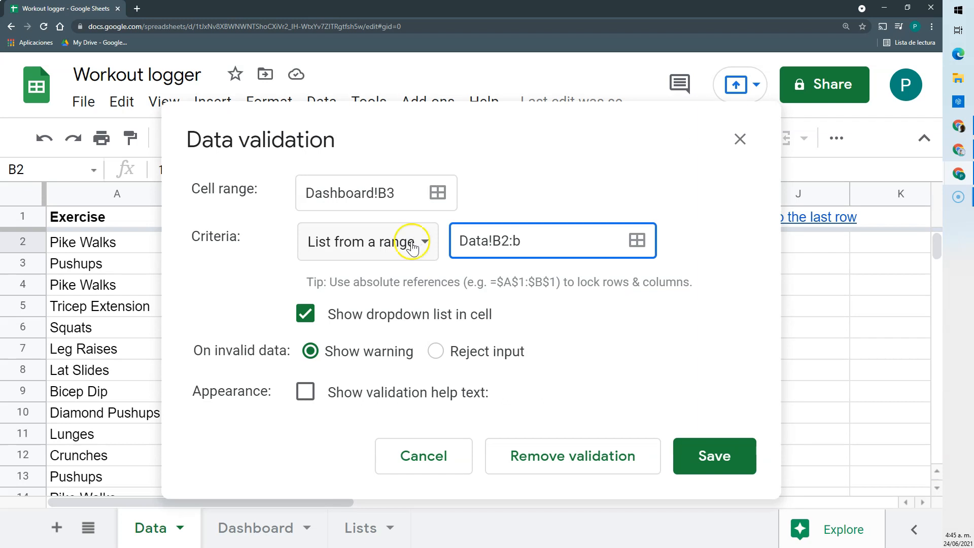
left_click(437, 351)
left_click(737, 461)
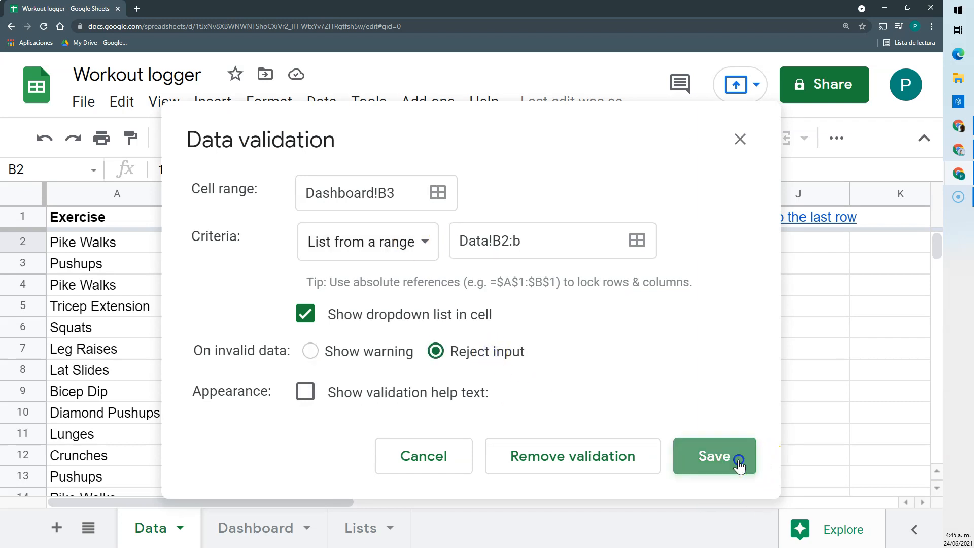
Examine the dates offered by the dropdown in Dashboard cell B3.
left_click(261, 525)
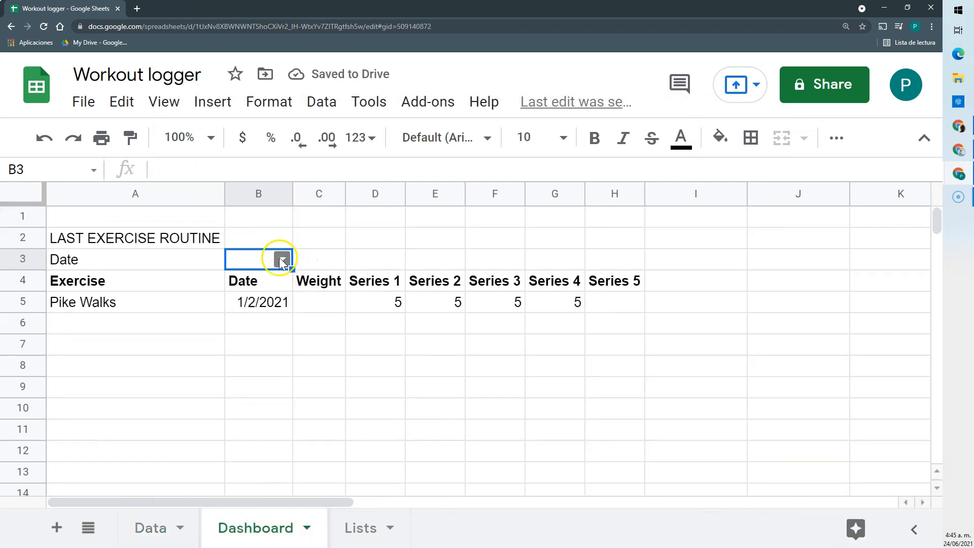
left_click(281, 261)
scroll(279, 387, "down", 15)
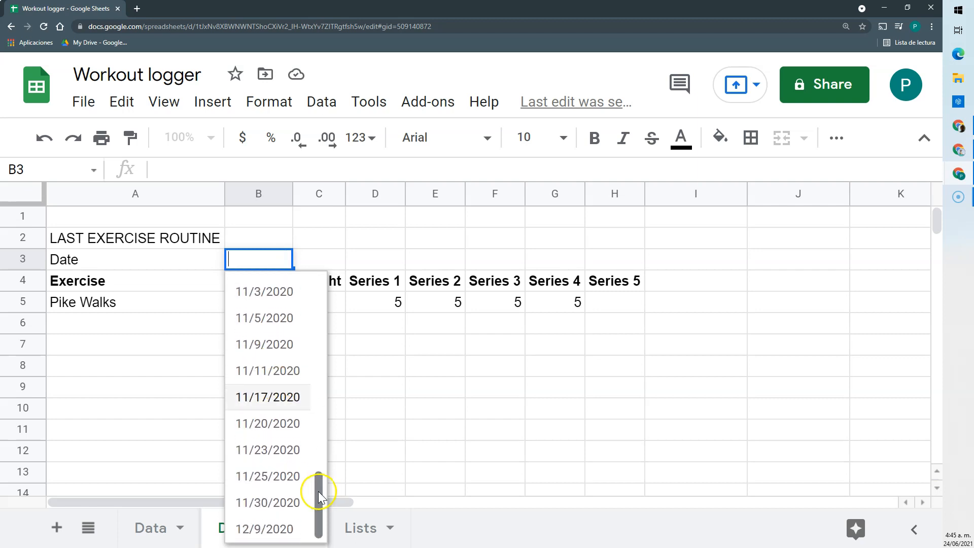
left_click_drag(318, 491, 308, 291)
left_click(305, 240)
left_click(267, 256)
left_click(283, 260)
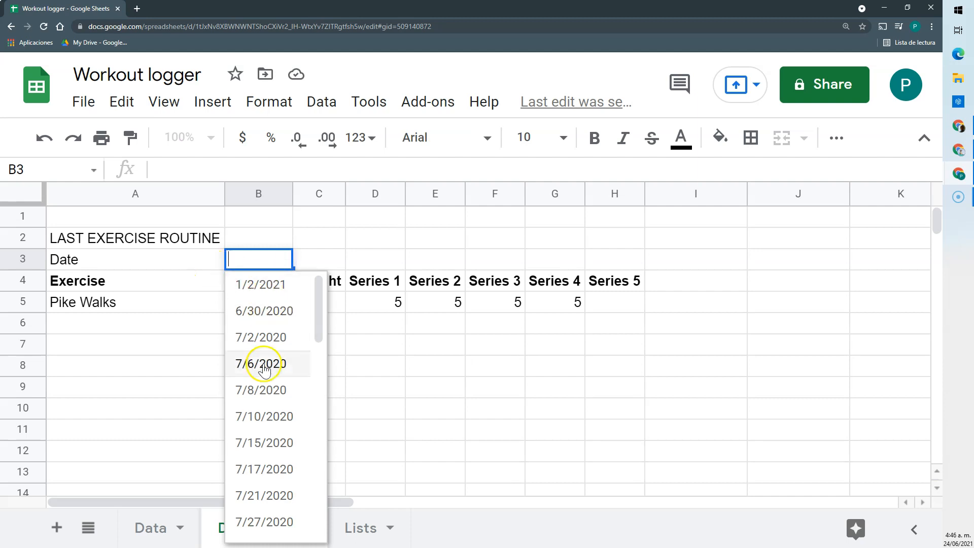
left_click(313, 237)
left_click(178, 261)
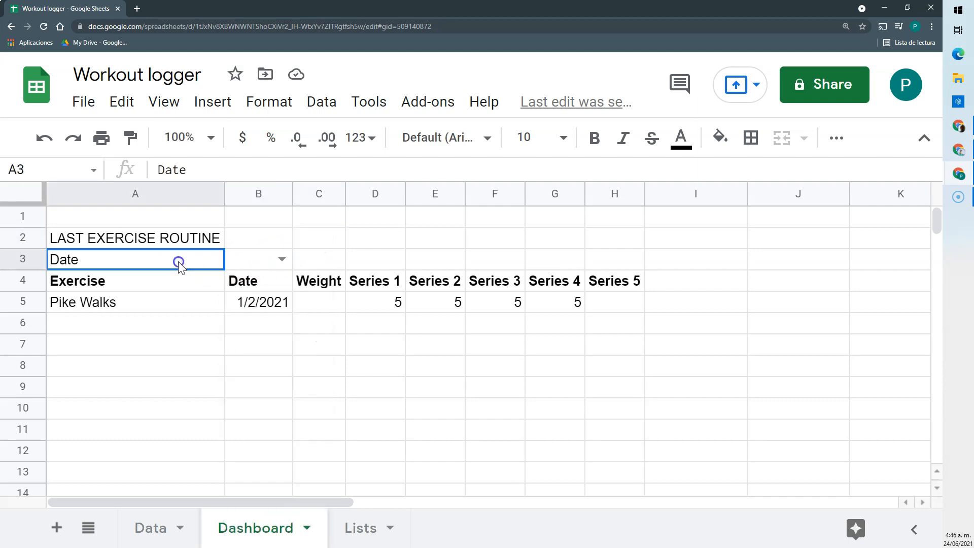
Choose 7/6/2020 from the date dropdown in Dashboard cell B3.
left_click(281, 259)
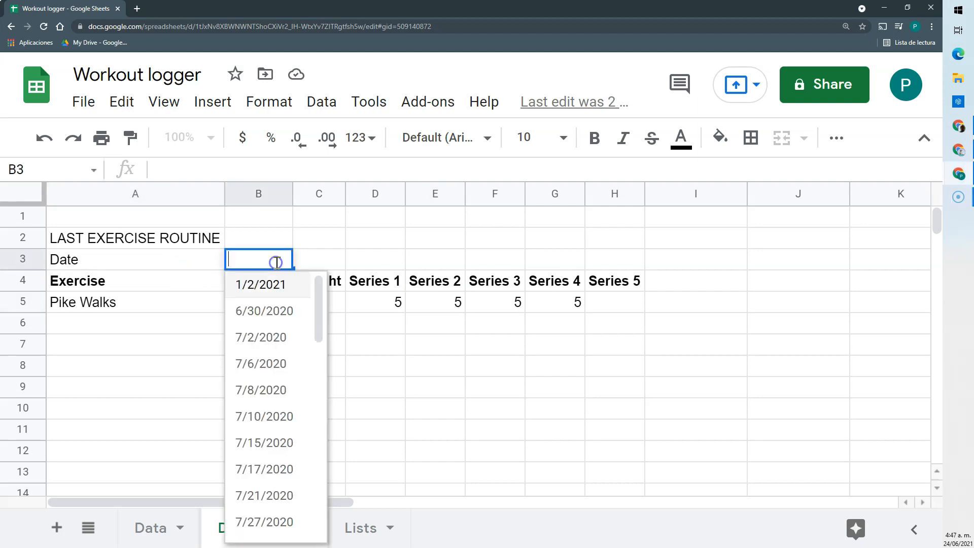
left_click(264, 363)
left_click(173, 350)
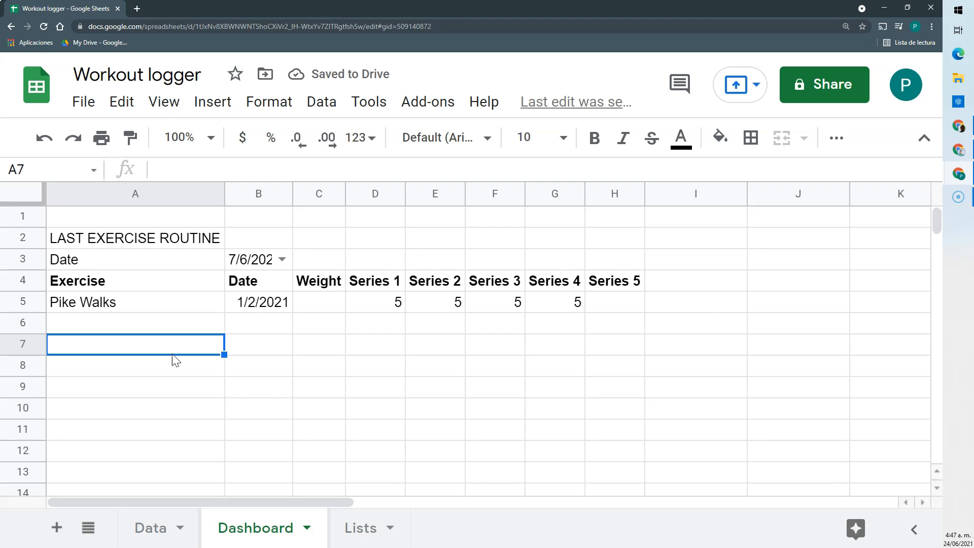
Reuse the FILTER formula from Dashboard cell A5 in A7, matching the chosen date instead: =filter(Data!A:H,Data!B:B=B3).
left_click(150, 303)
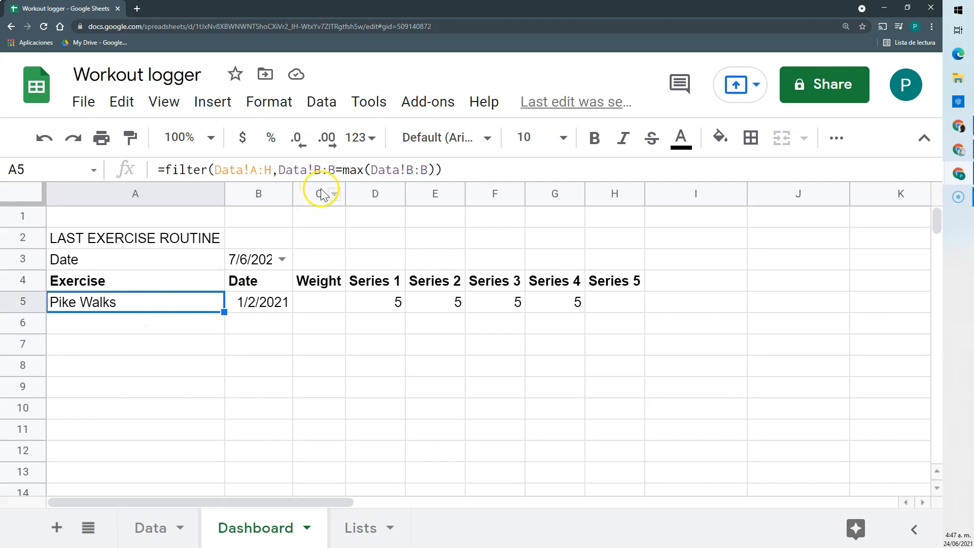
left_click_drag(343, 170, 412, 177)
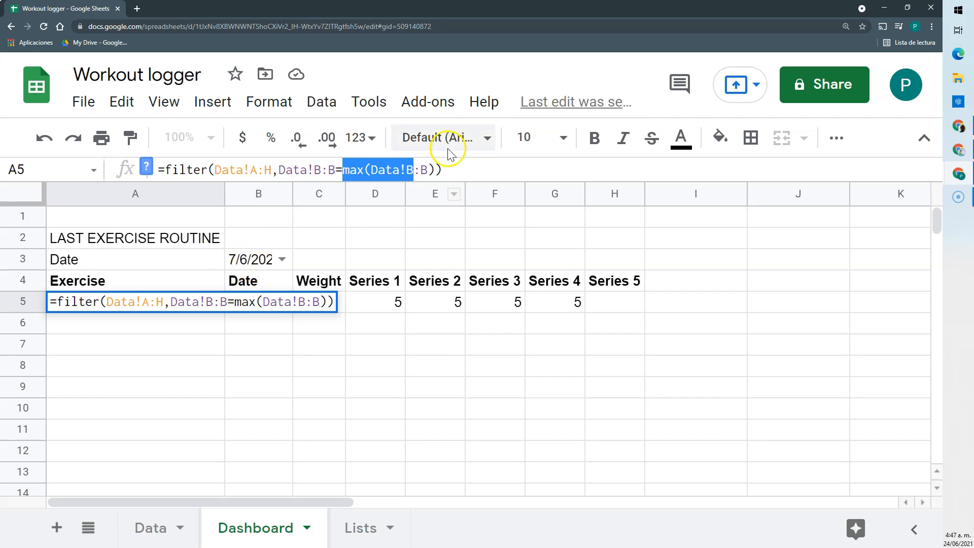
left_click_drag(460, 169, 169, 170)
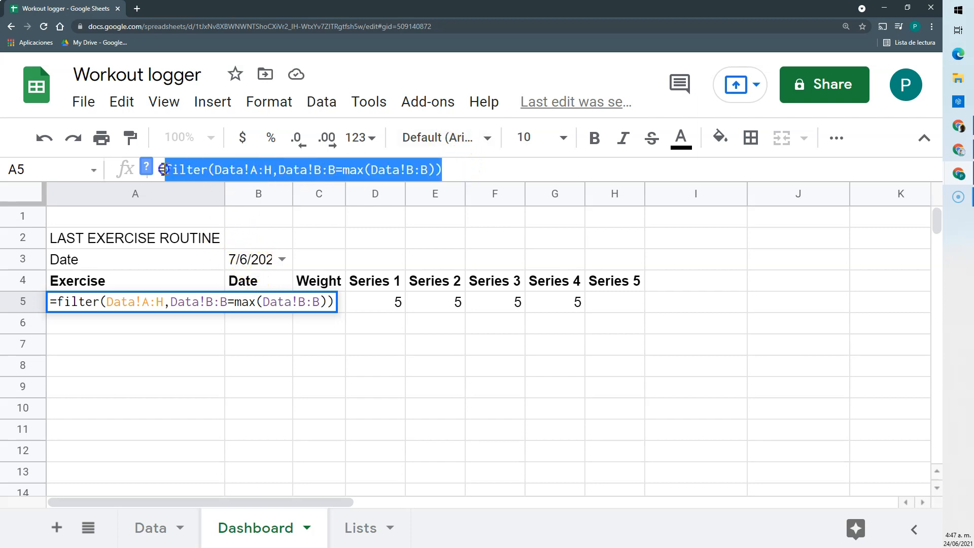
key("Escape")
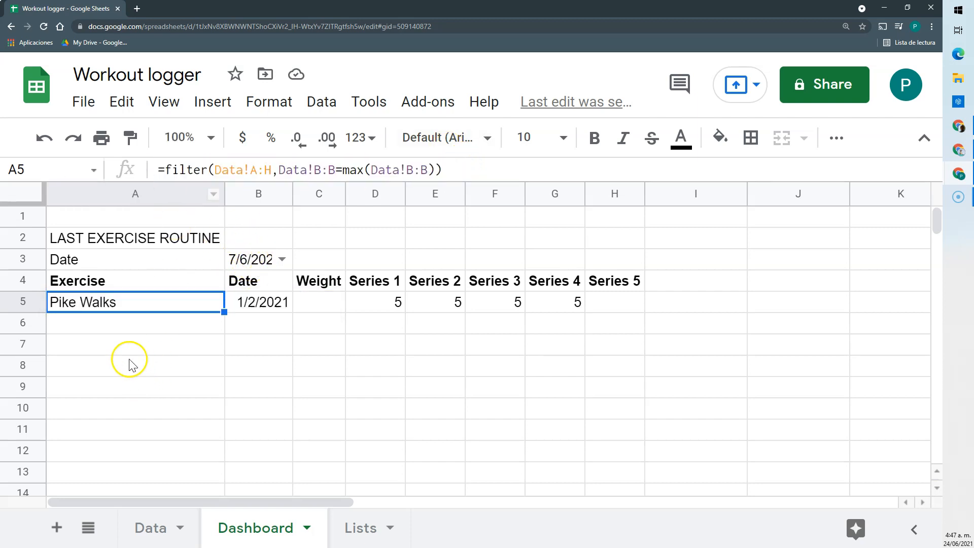
double_click(125, 345)
type("=filter(Data!A:H,Data!B:B=max(Data!B:B))")
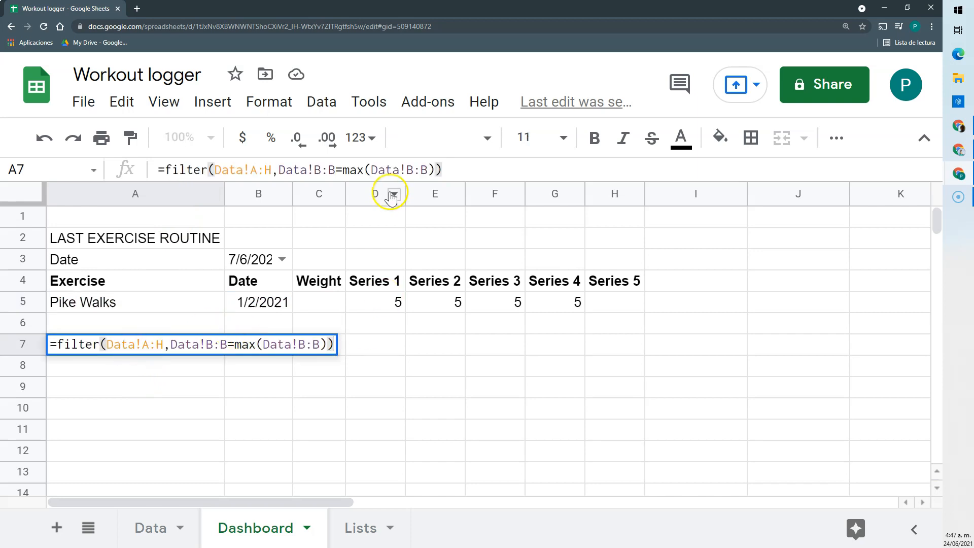
left_click_drag(441, 169, 347, 163)
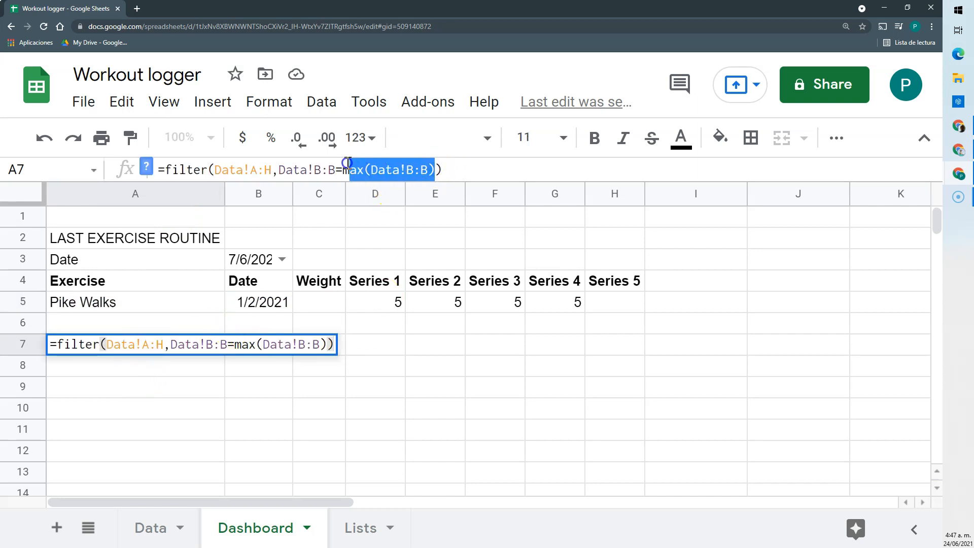
key("BackSpace")
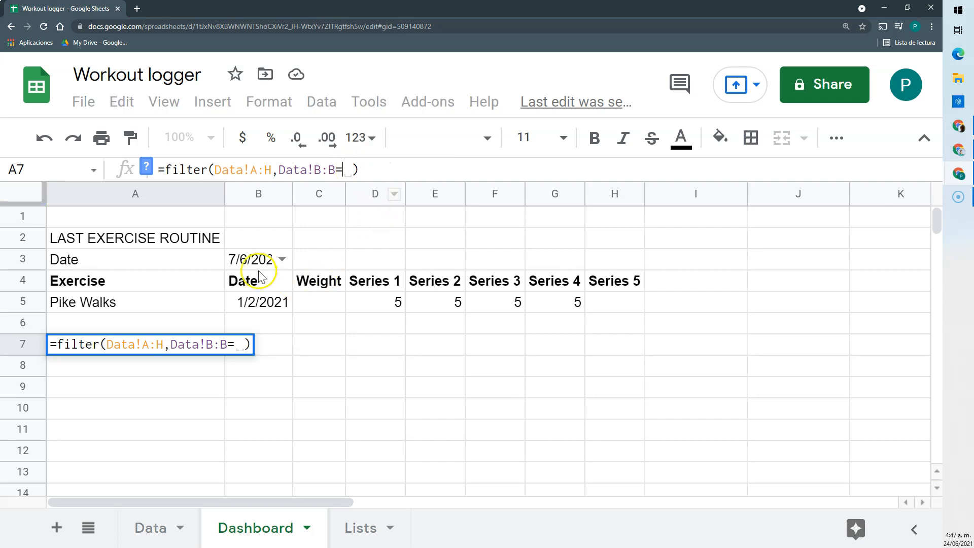
left_click(250, 259)
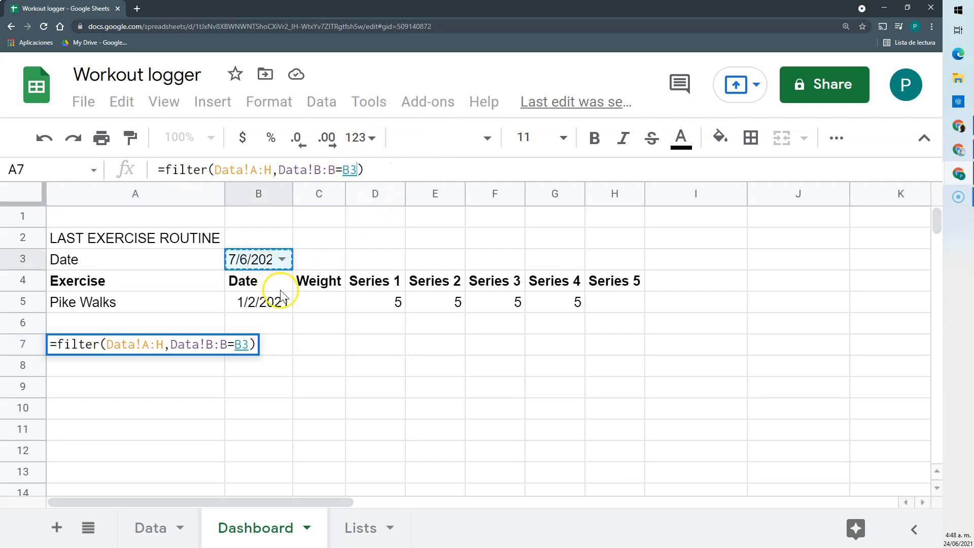
key("Return")
Wrap the FILTER formula in cell A7 in an IF that tests B3="", leaving the value-if-true argument empty.
left_click(158, 350)
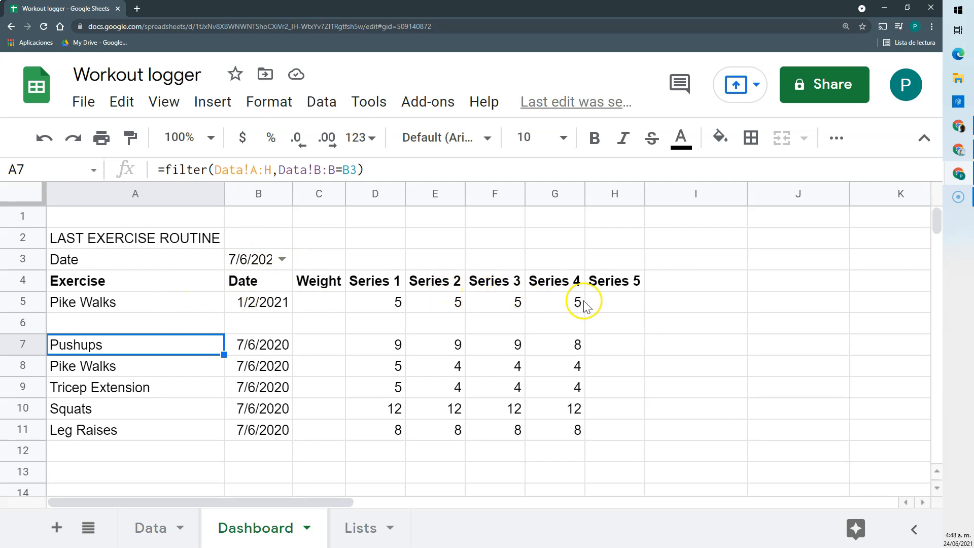
left_click(168, 168)
type("IF(")
left_click(261, 261)
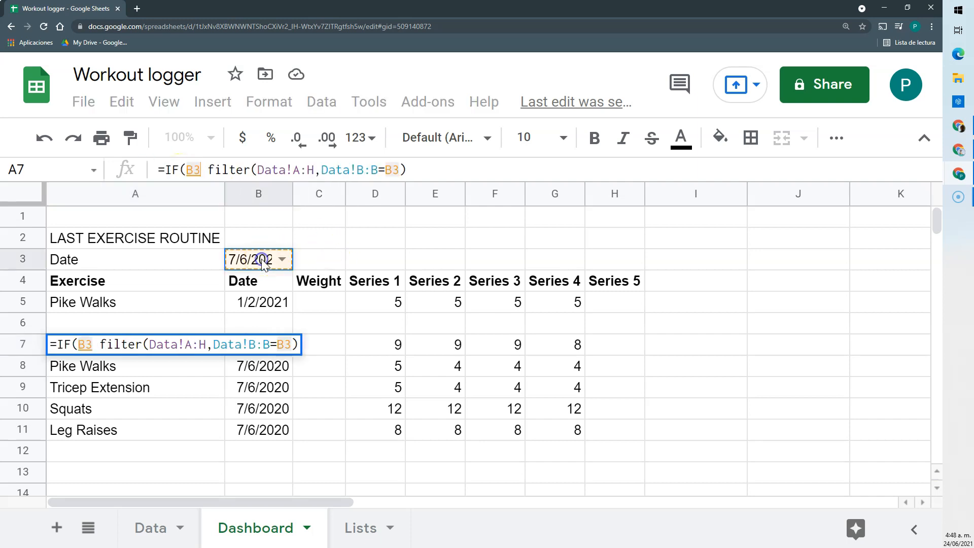
type("=\"\"")
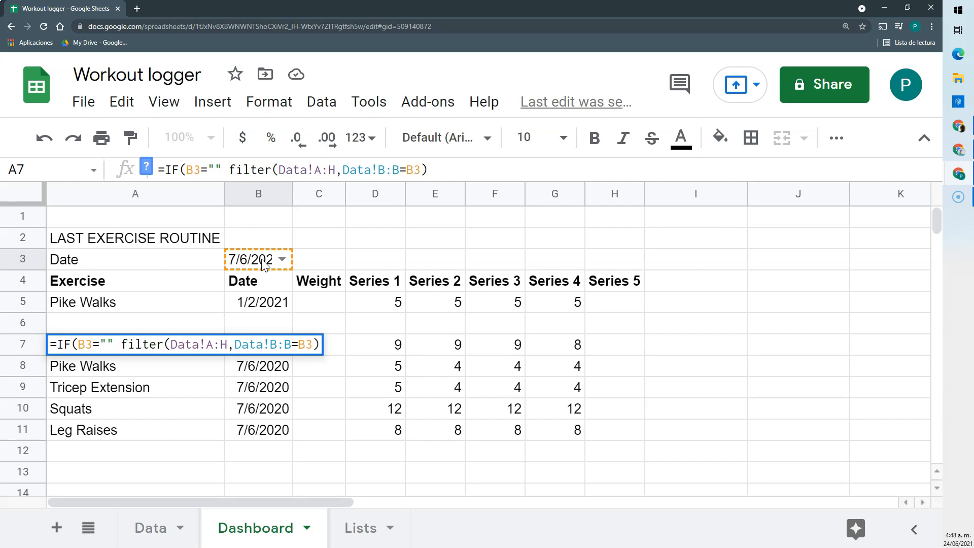
type(";")
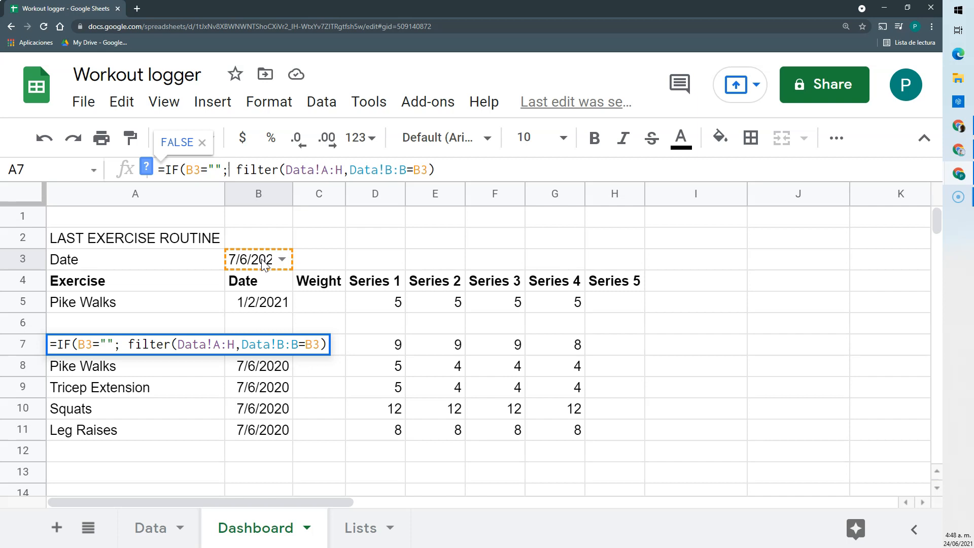
type(";")
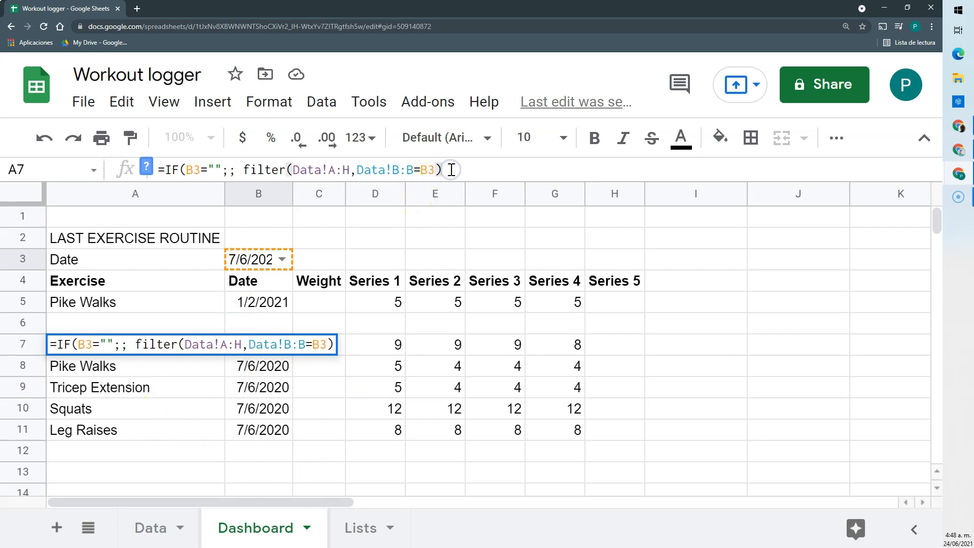
key("Return")
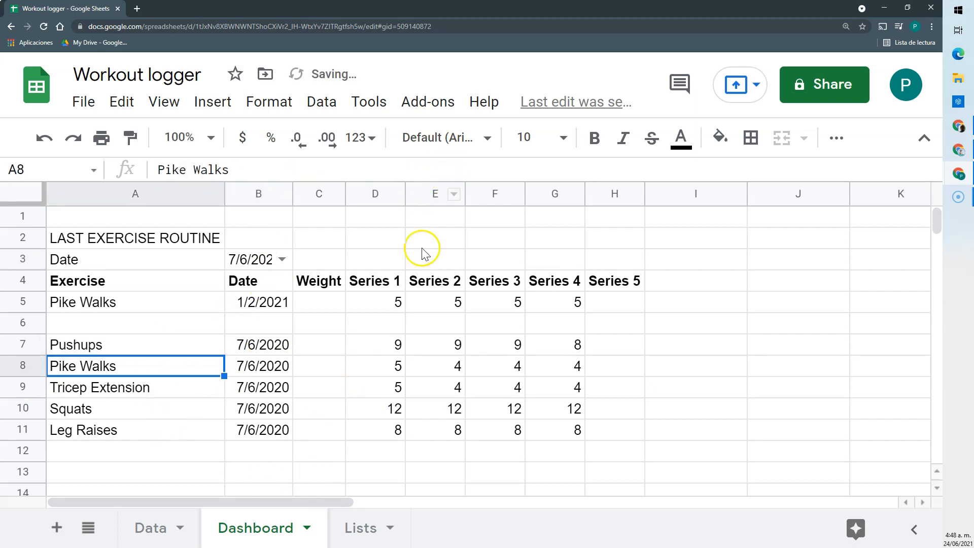
Copy filter(Data!A:H,Data!B:B=max(Data!B:B)) from cell A5 into the empty value-if-true argument of the IF formula in A7.
left_click(211, 301)
left_click(466, 168)
left_click_drag(465, 168, 197, 166)
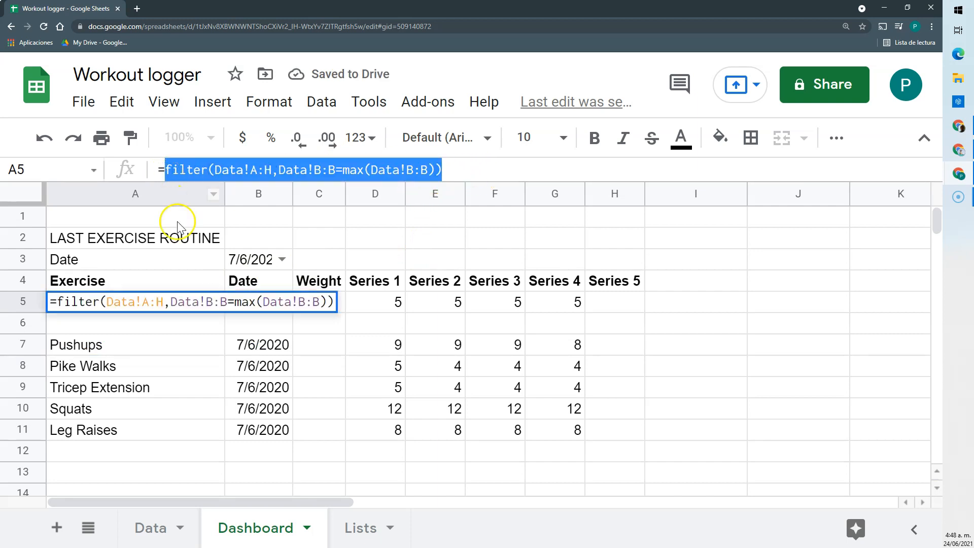
key("Escape")
left_click(169, 350)
left_click(230, 166)
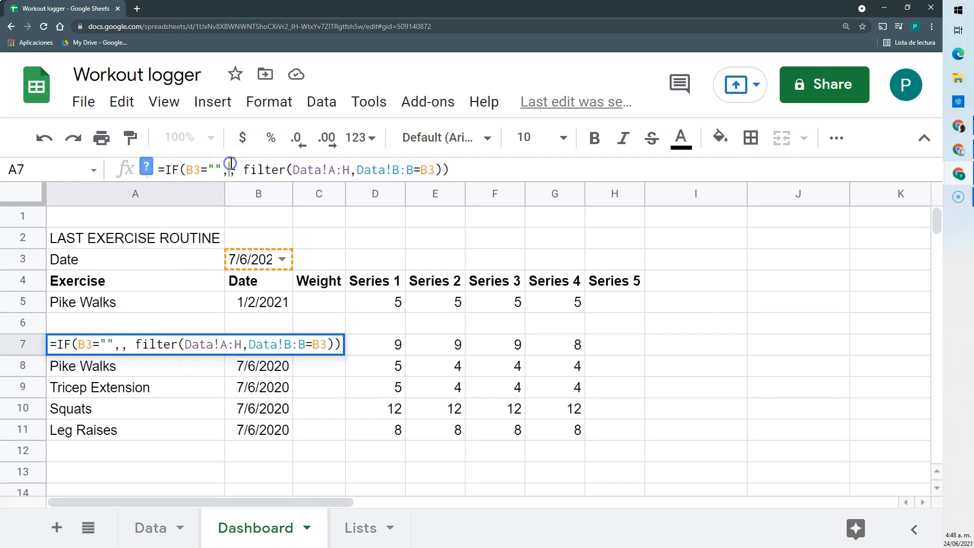
type("filter(Data!A:H,Data!B:B=max(Data!B:B))")
key("Return")
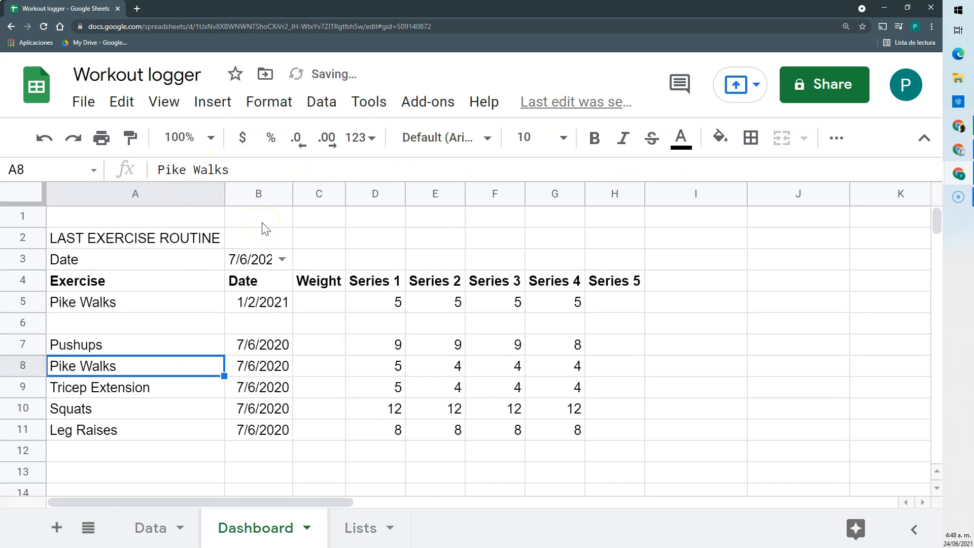
Delete the old formula in Dashboard cell A5 and move the combined IF formula from A7 into A5.
left_click(151, 307)
key("Delete")
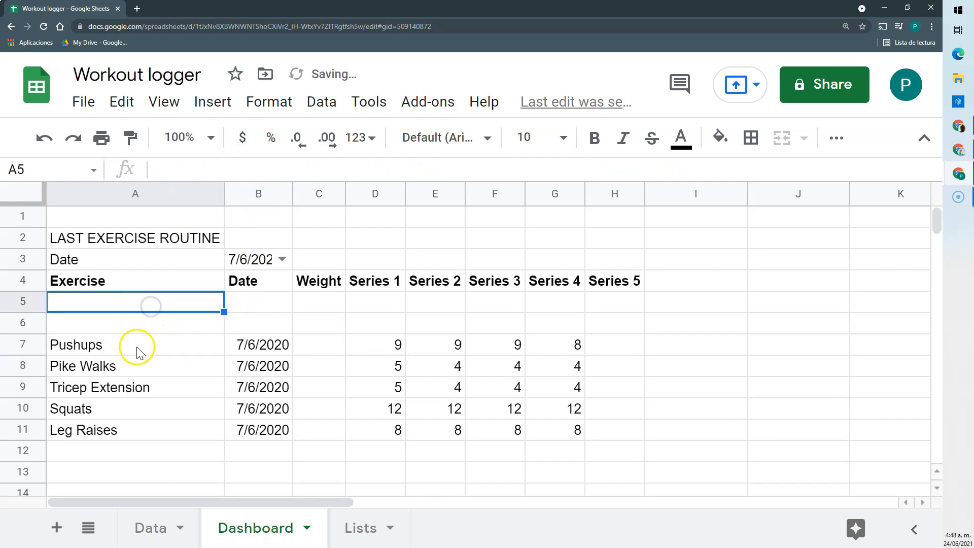
left_click(130, 343)
key("ctrl+x")
left_click(127, 310)
key("ctrl+v")
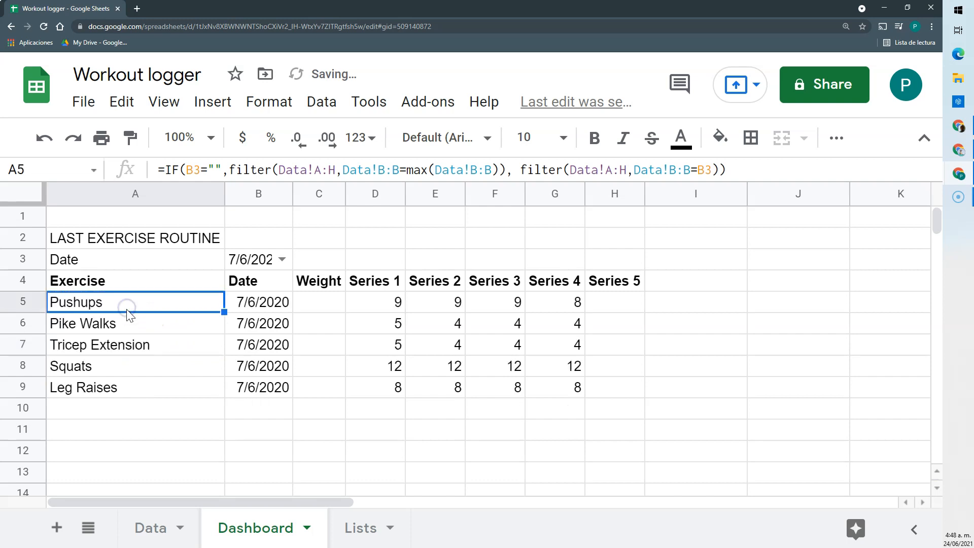
Clear the date in Dashboard cell B3, choose 7/15/2020 from its dropdown, and widen column B to fit the full date.
left_click(251, 264)
key("Delete")
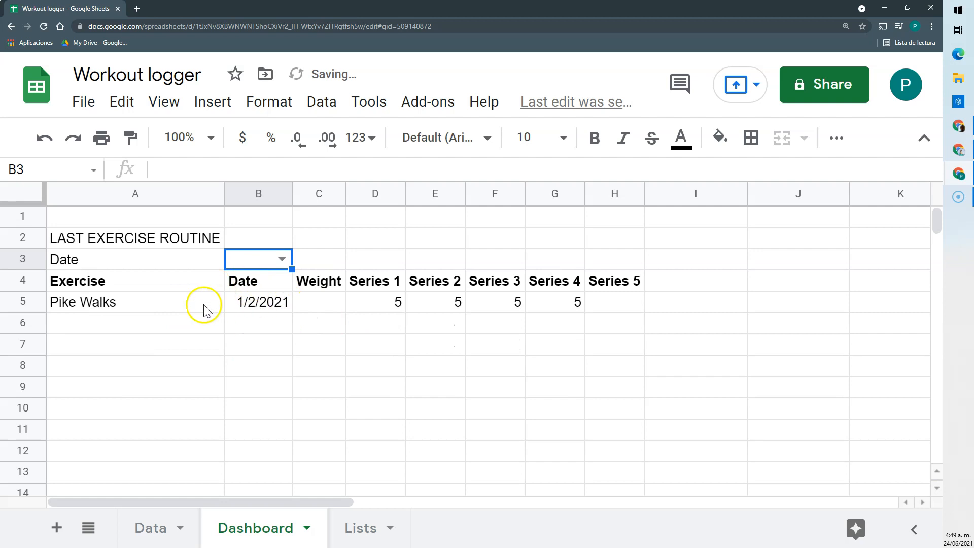
left_click(282, 260)
left_click(256, 443)
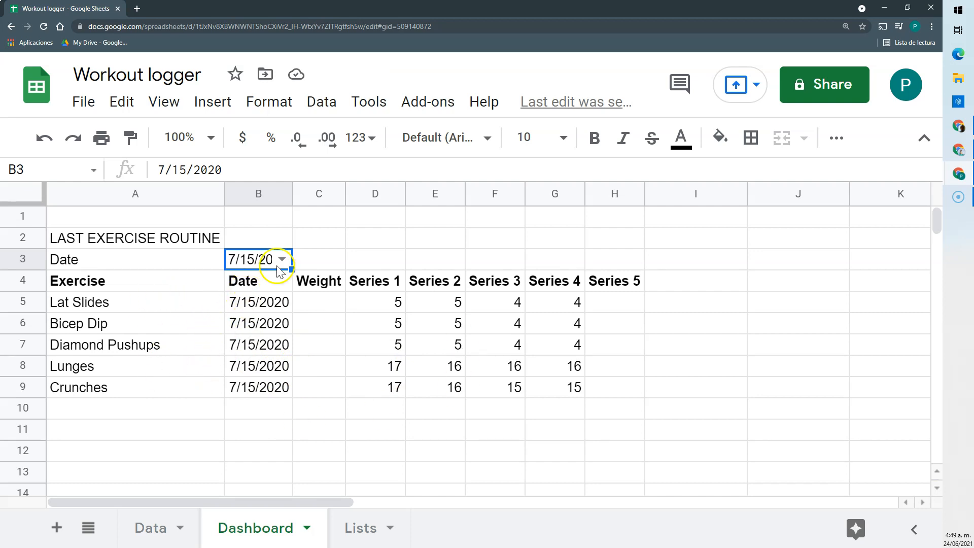
left_click_drag(291, 194, 328, 193)
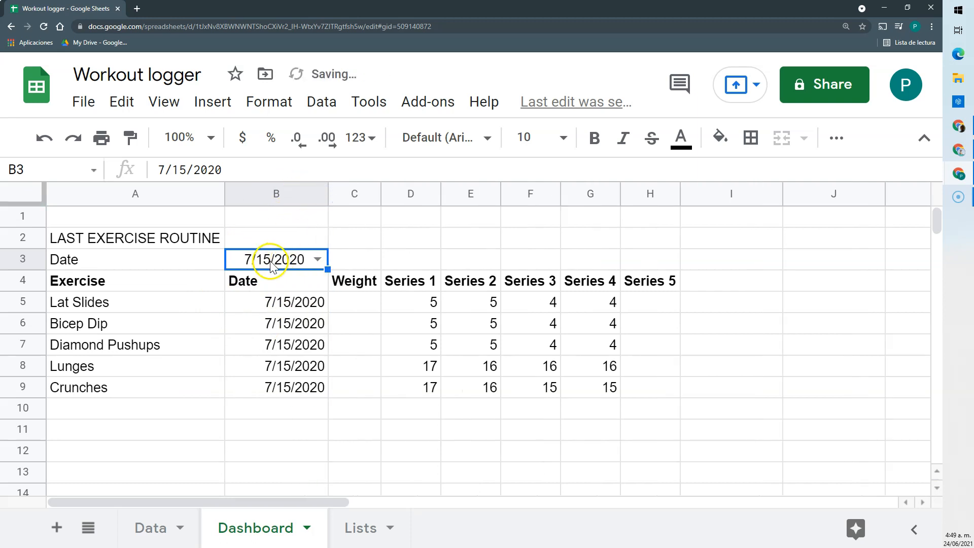
Enter the title EXERCISE HISTORY in Dashboard cell A11 and the label Exercise in A12.
left_click(141, 415)
left_click(147, 430)
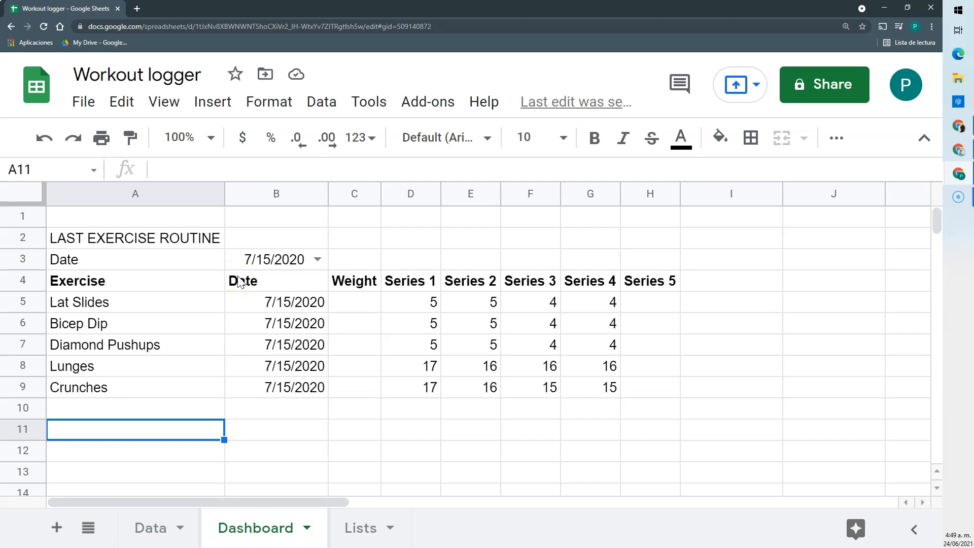
left_click(163, 437)
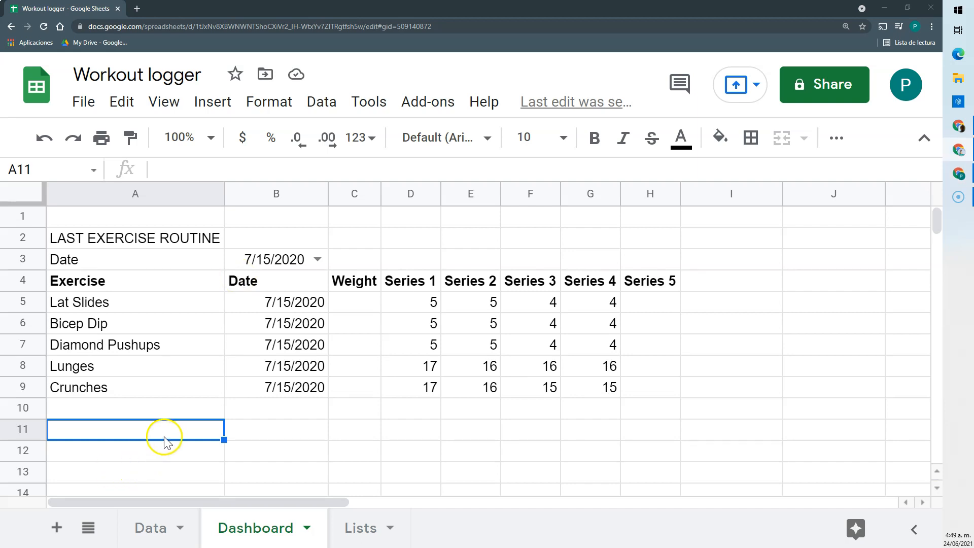
type("EXERCISE HISTORY")
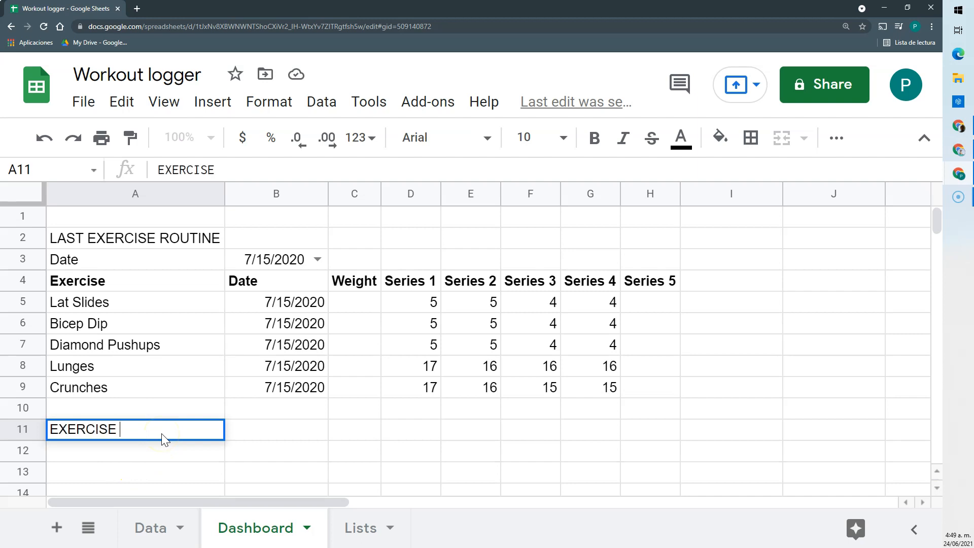
key("Return")
type("E")
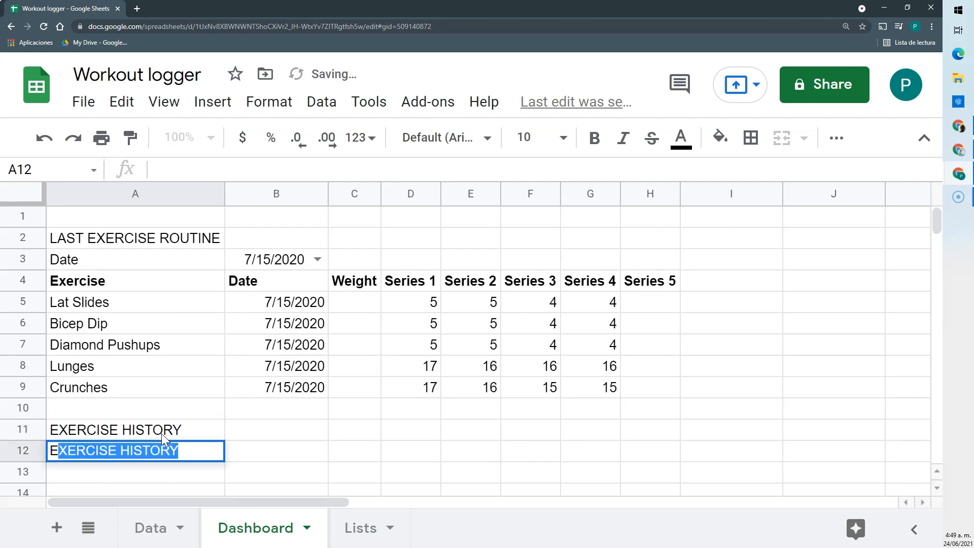
type("xercise")
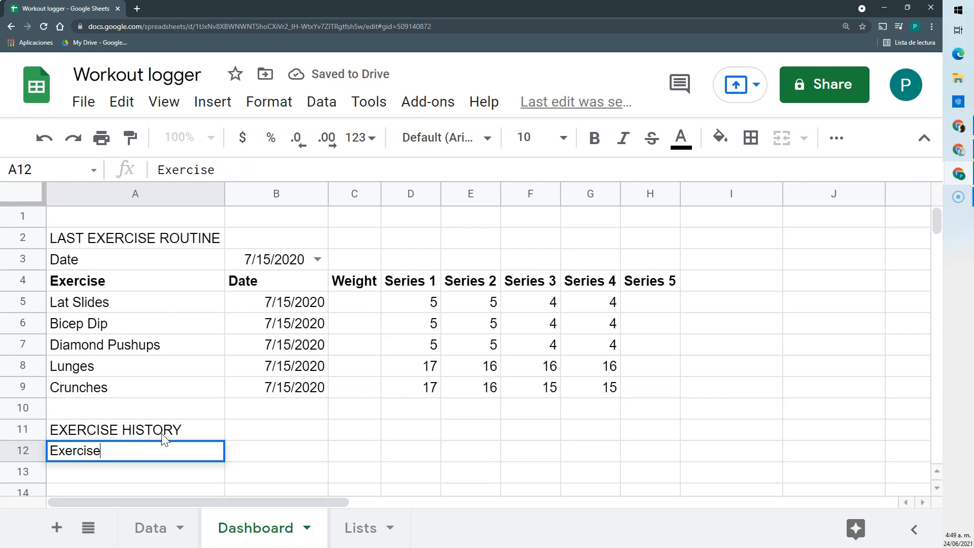
key("Tab")
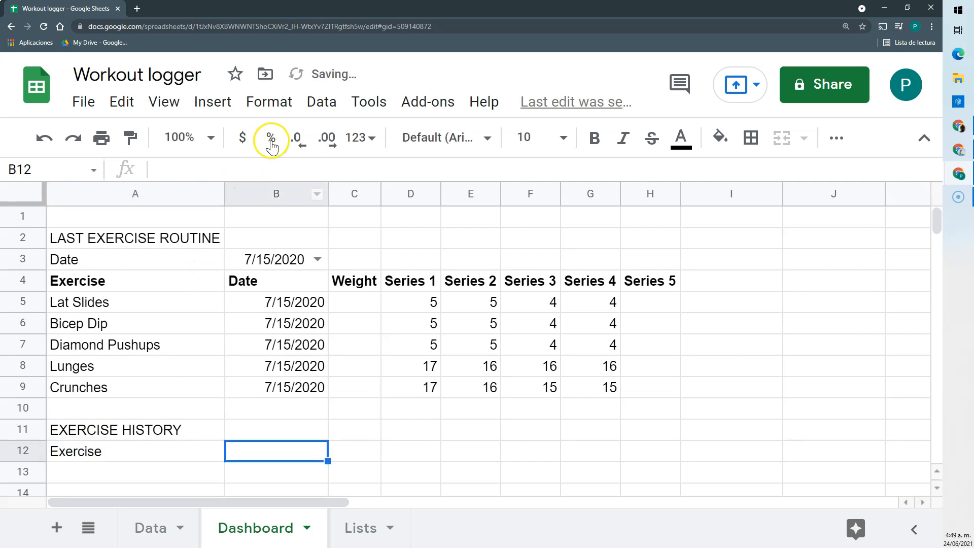
Add data validation to Dashboard cell B12 with a list from the range Lists!A2:a, rejecting invalid input, and check its dropdown.
left_click(323, 115)
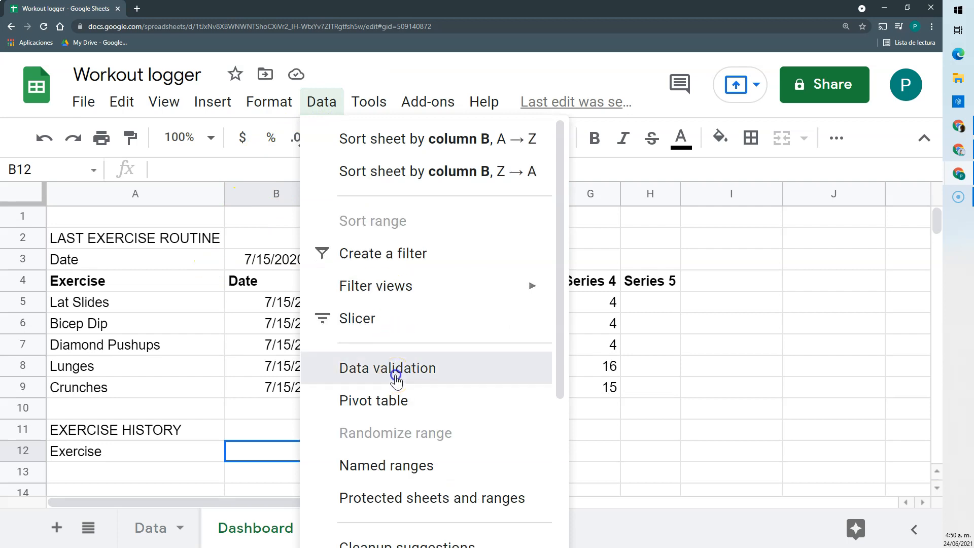
left_click(396, 380)
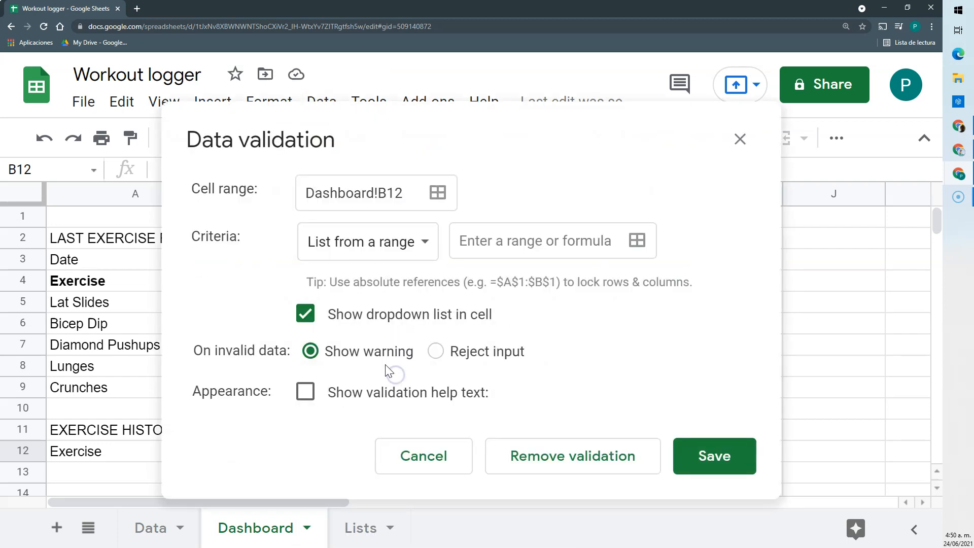
left_click(629, 252)
left_click(358, 527)
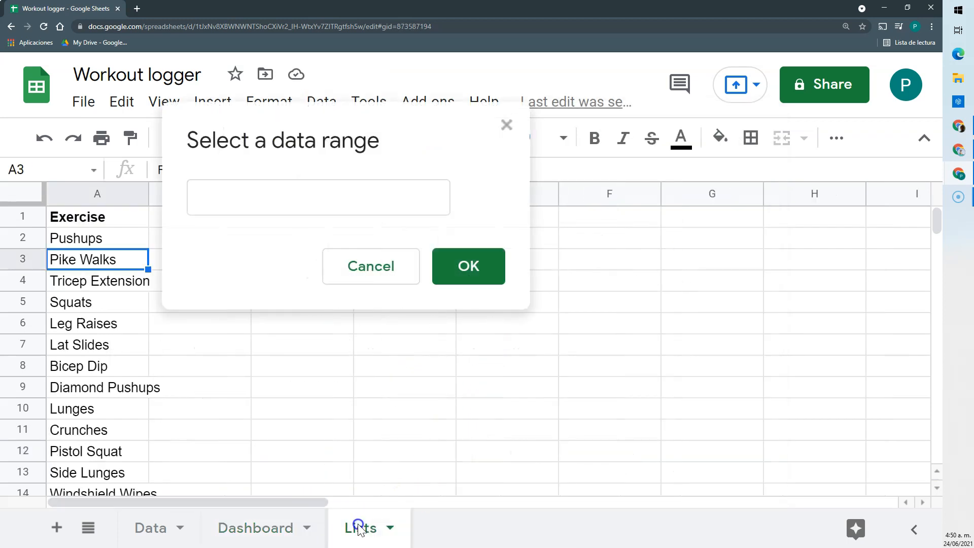
left_click(94, 241)
left_click(294, 191)
type(":a")
left_click(464, 266)
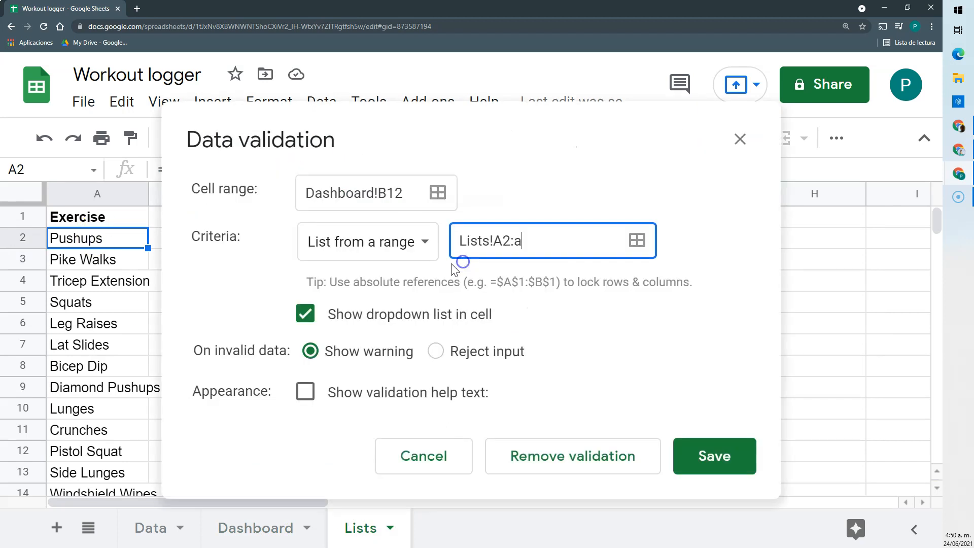
left_click(449, 351)
left_click(744, 478)
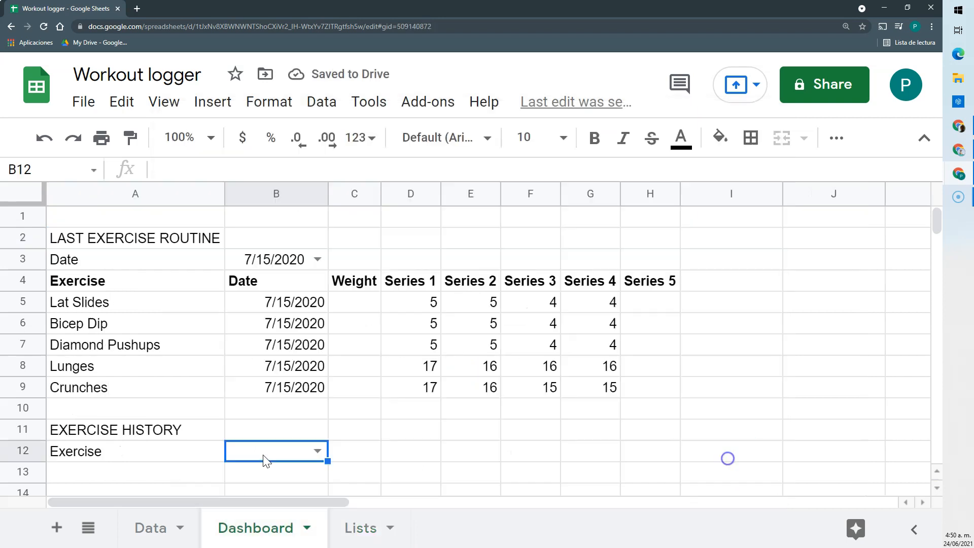
left_click(315, 452)
key("Escape")
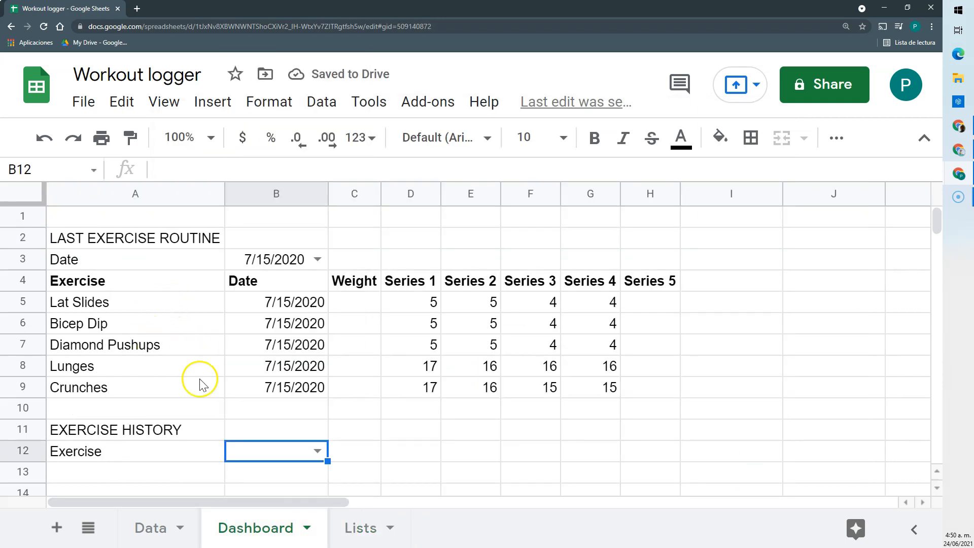
Enter a FILTER formula in Dashboard cell A13 that returns Data!A:H where Data!A:A equals B12.
scroll(149, 364, "down", 2)
left_click(149, 364)
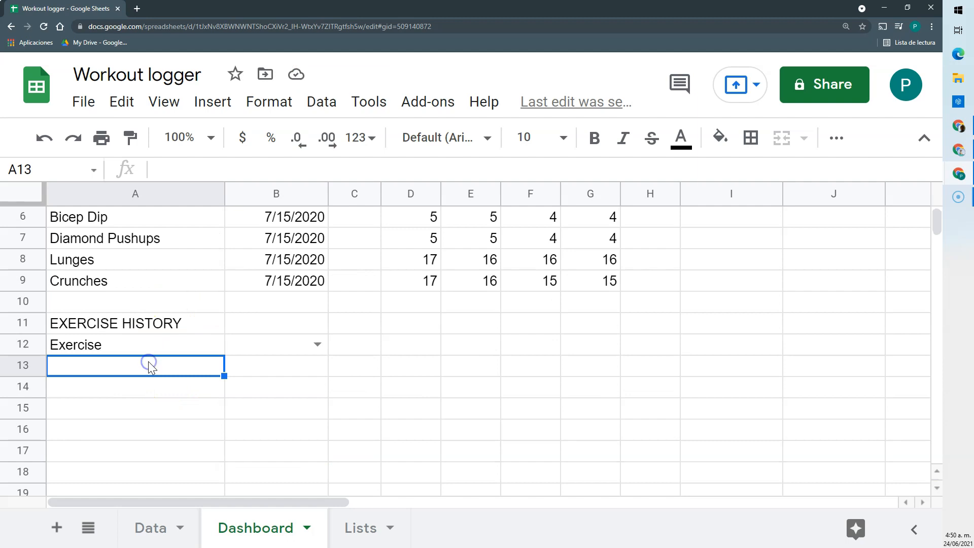
type("=filter(")
left_click(149, 527)
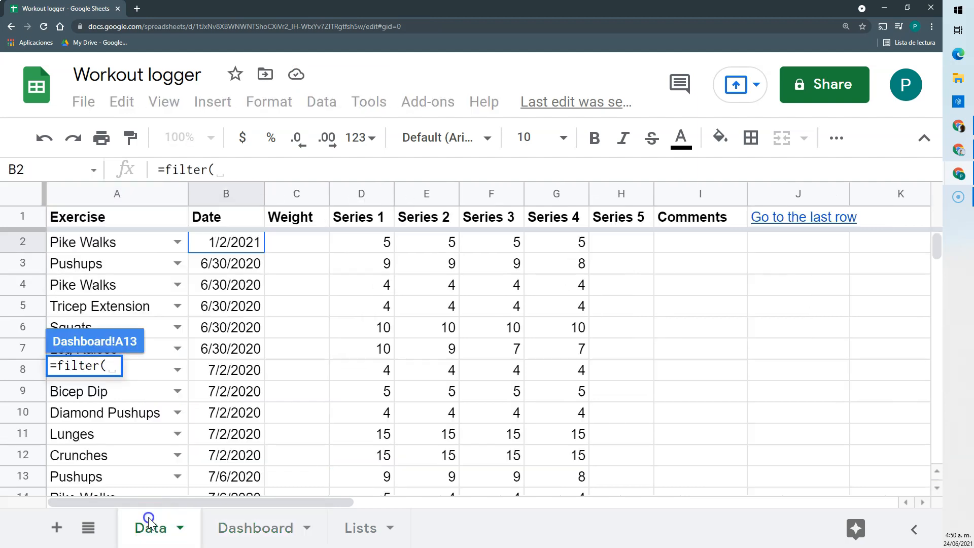
left_click_drag(122, 193, 628, 202)
type(";")
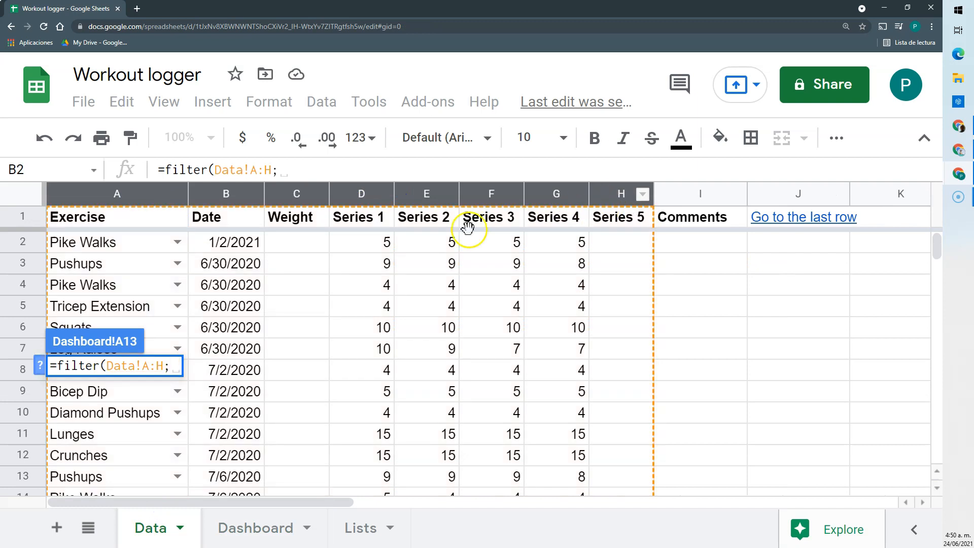
left_click(132, 192)
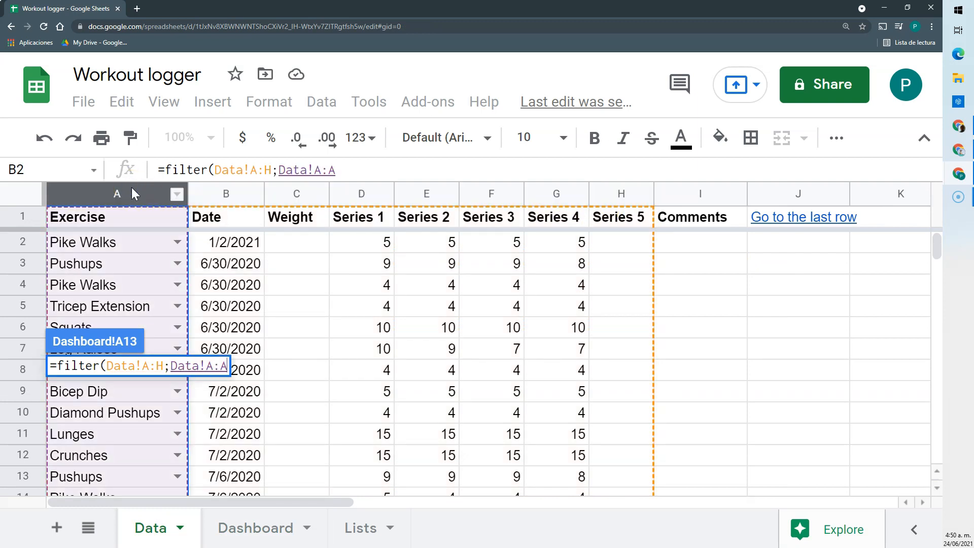
type("=")
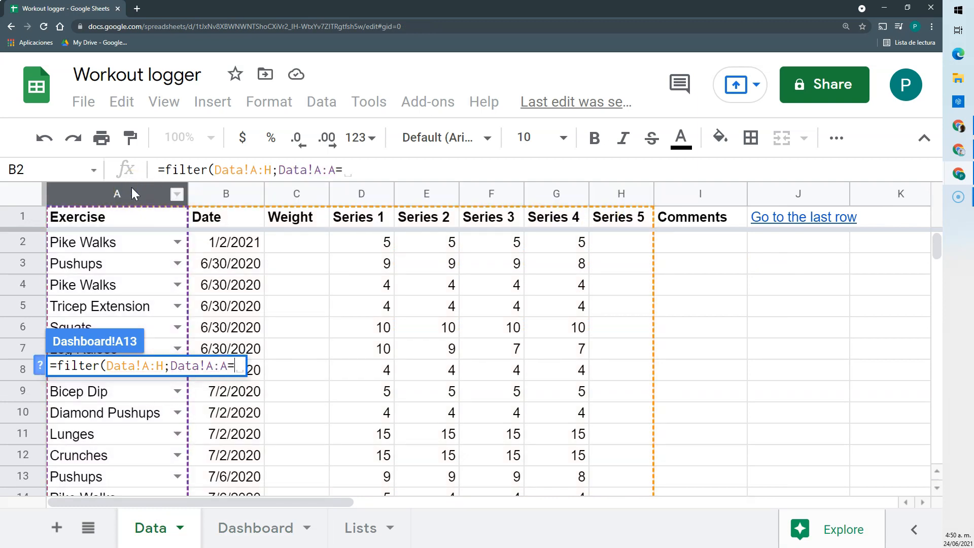
left_click(220, 539)
left_click(288, 344)
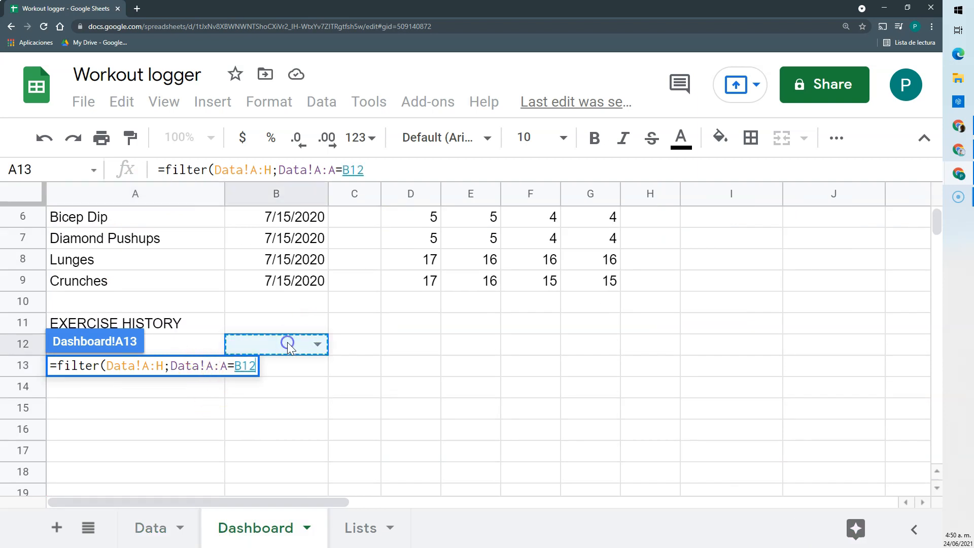
key("Return")
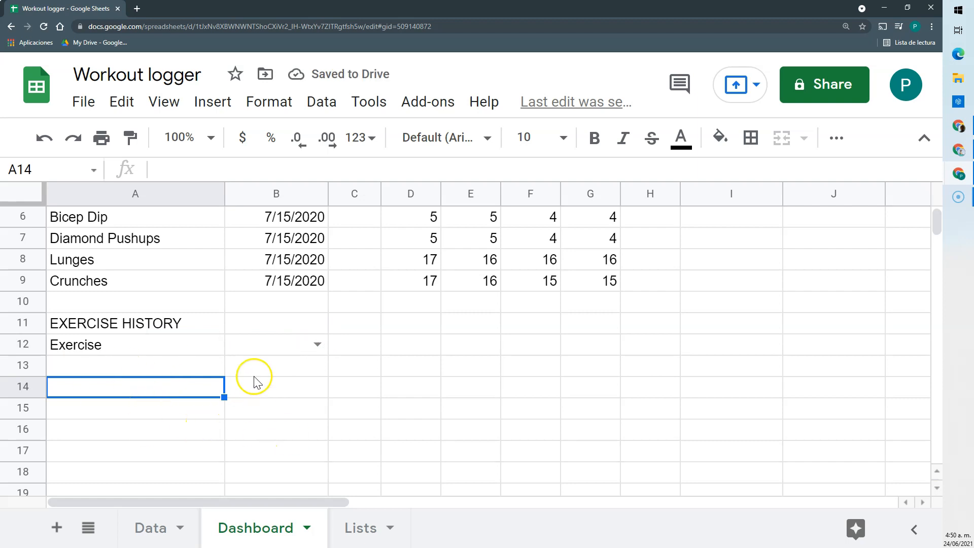
Choose Pushups from the exercise dropdown in B12 and look over the filtered history rows.
left_click(316, 345)
left_click(309, 374)
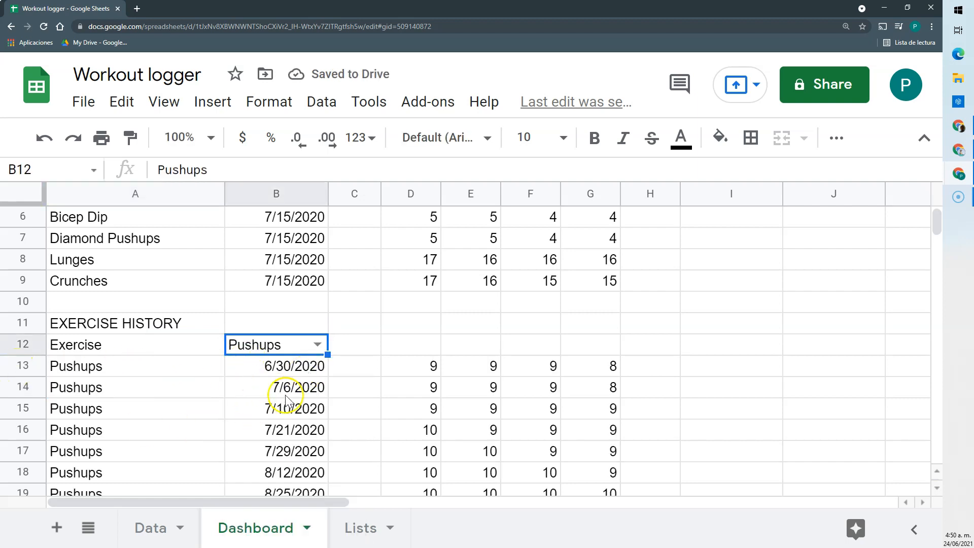
scroll(274, 398, "down", 2)
scroll(152, 411, "up", 4)
scroll(79, 401, "down", 3)
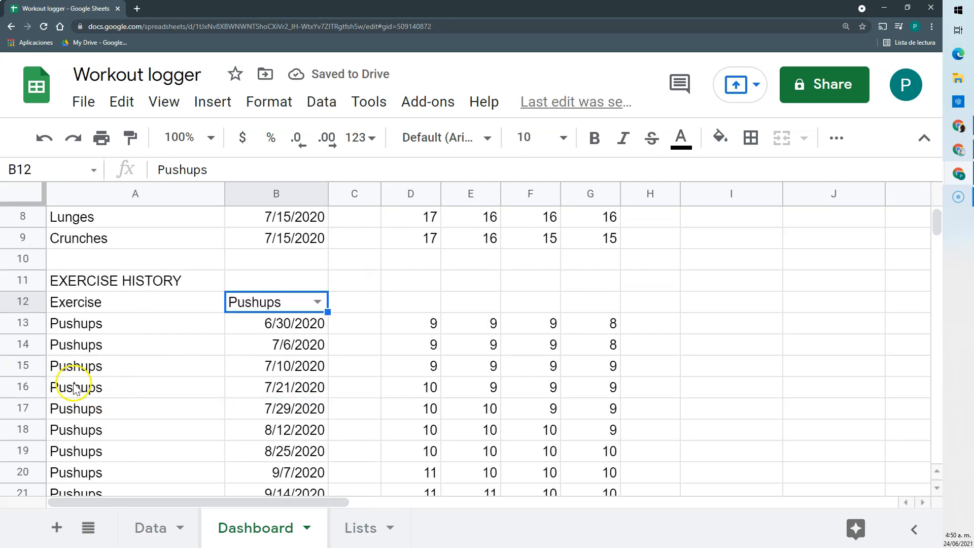
Insert a row above row 13 and copy the header cells A4:H4 into A13.
left_click(31, 323)
right_click(31, 323)
left_click(85, 289)
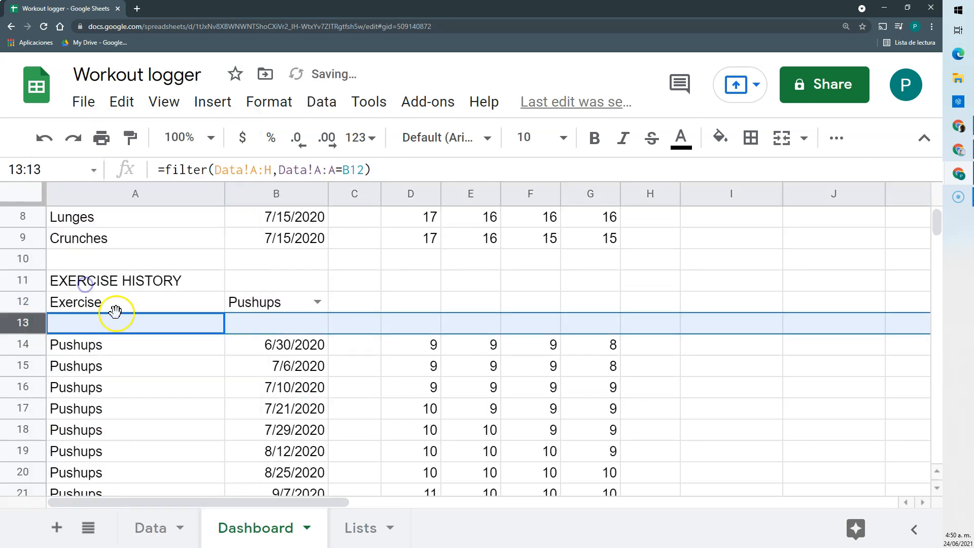
scroll(217, 228, "up", 2)
left_click_drag(141, 243, 629, 238)
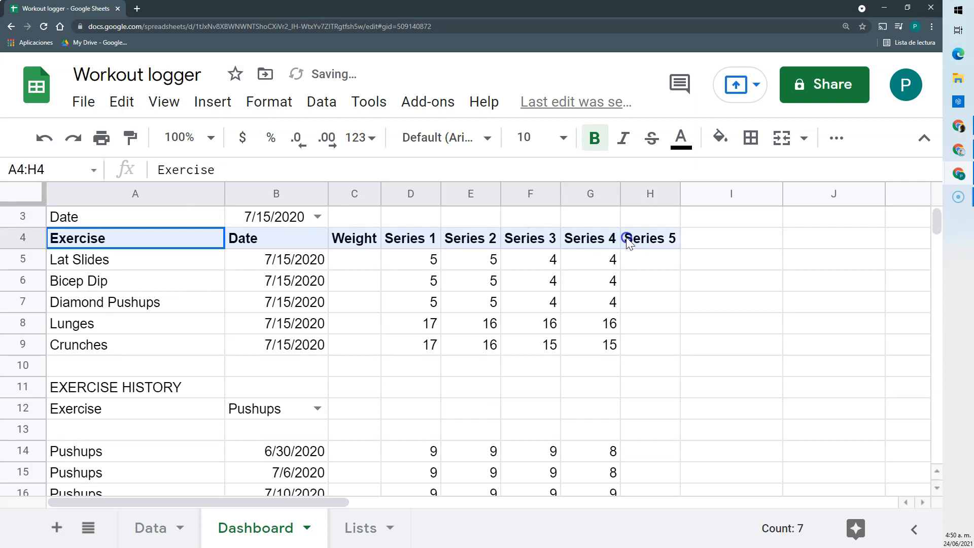
key("ctrl+c")
left_click(189, 433)
key("ctrl+v")
scroll(177, 385, "down", 2)
Wrap the FILTER formula in A14 in SORT, sorting by column 2 with FALSE for descending order.
left_click(167, 346)
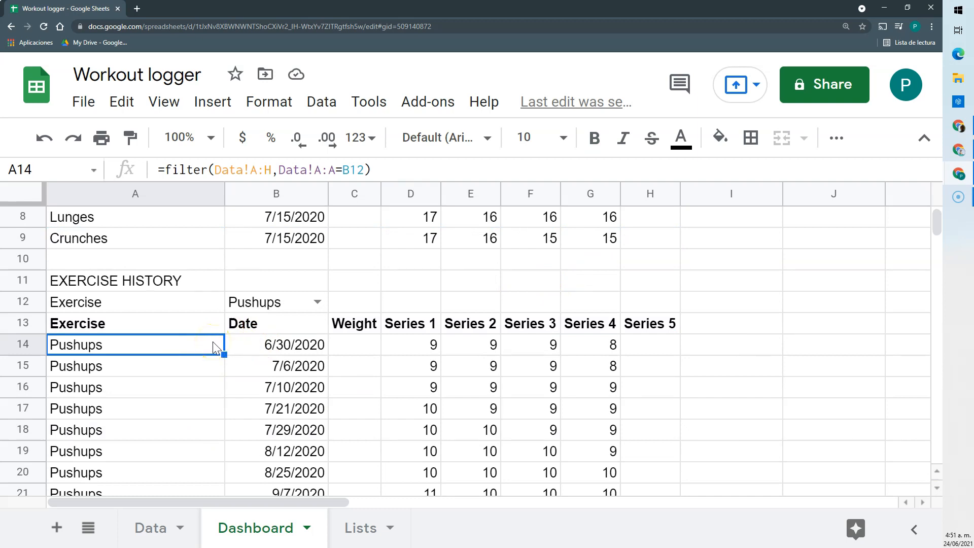
left_click(303, 343)
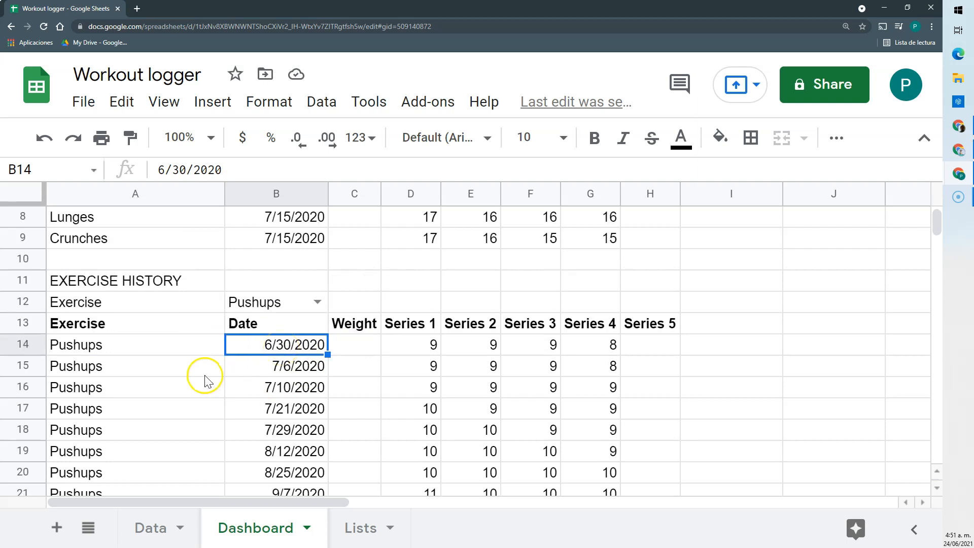
left_click(162, 344)
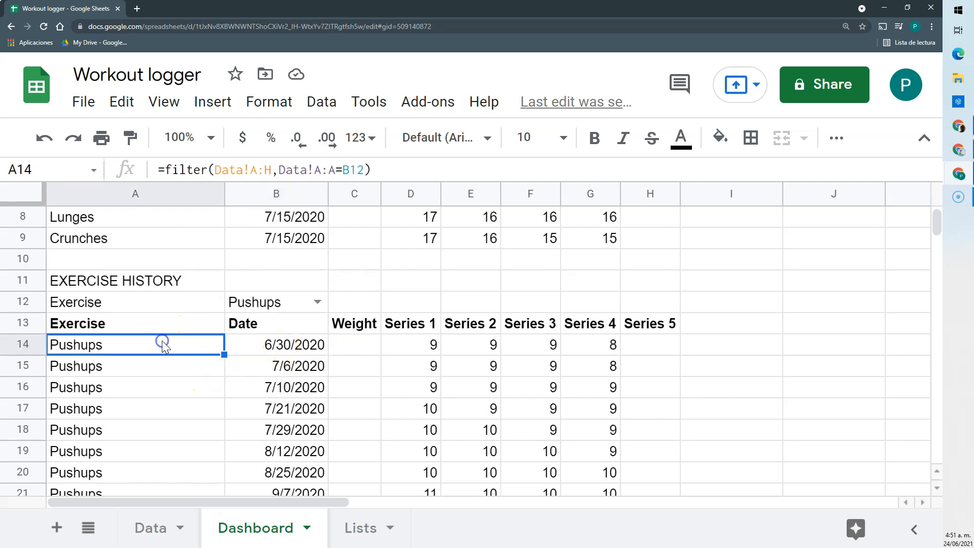
left_click(168, 170)
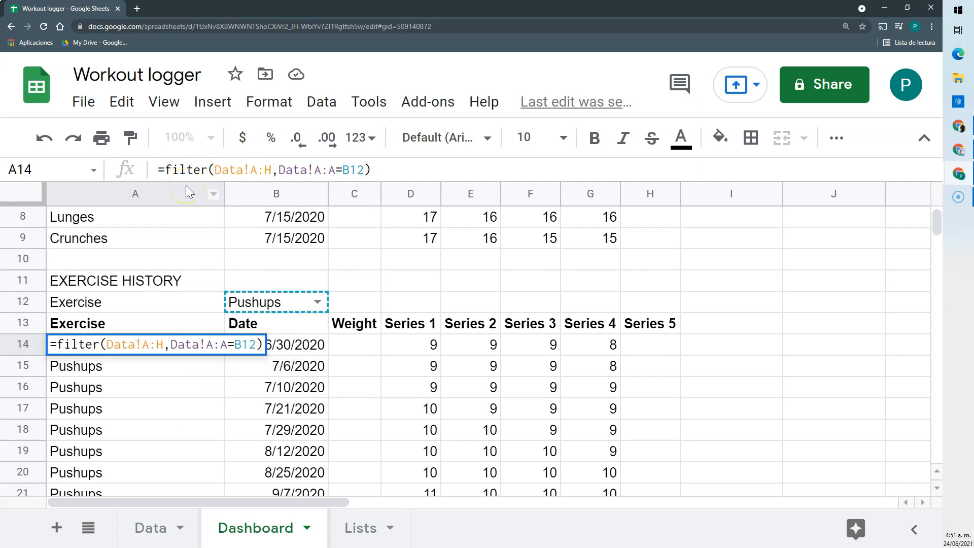
type("SORT(")
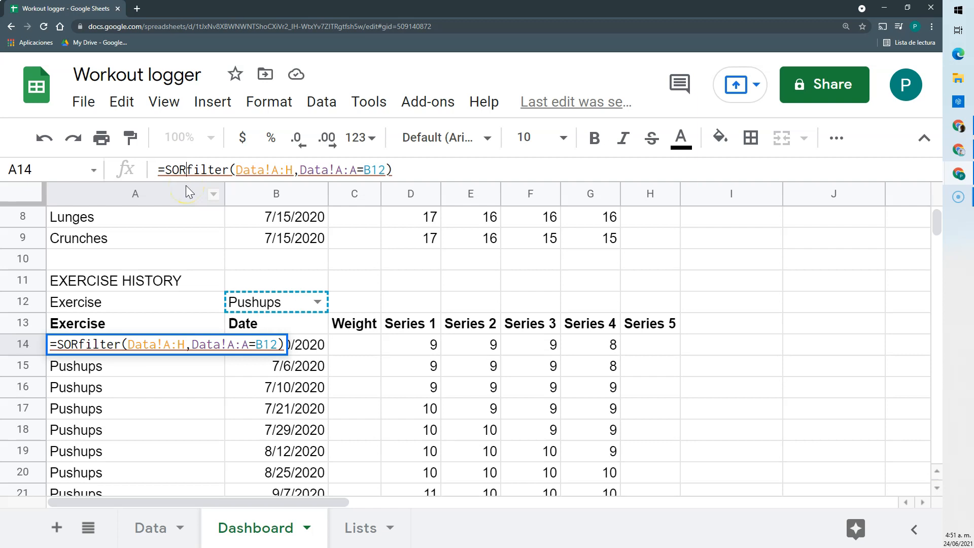
left_click(413, 166)
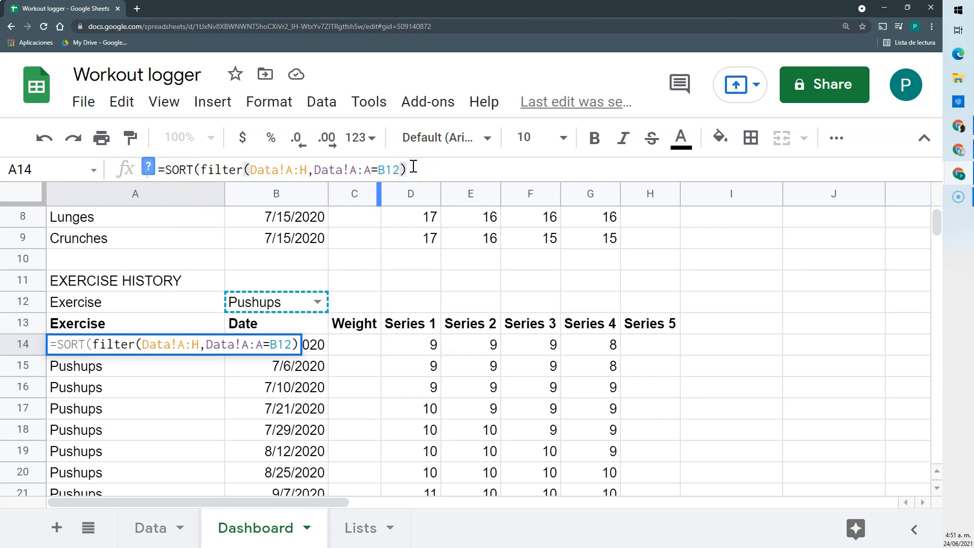
type(";")
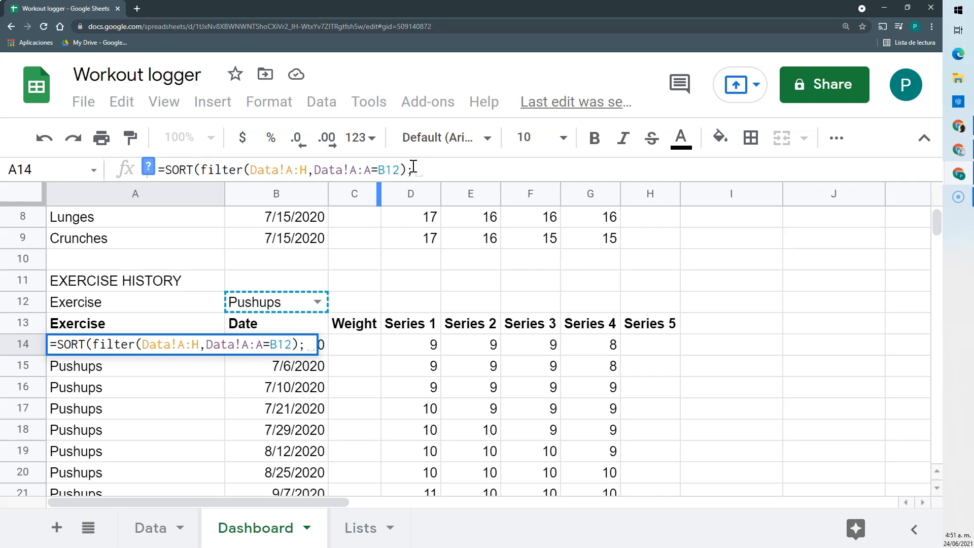
type("2")
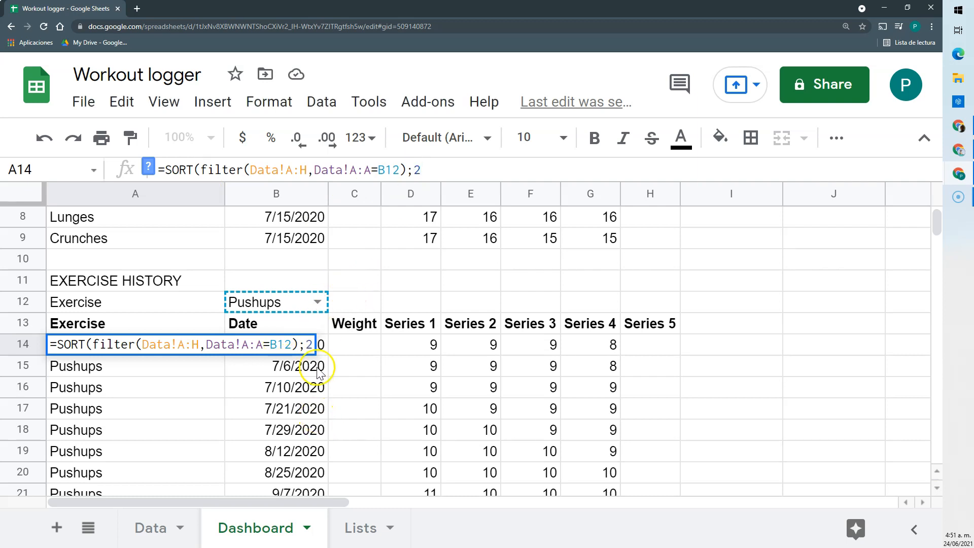
type(";")
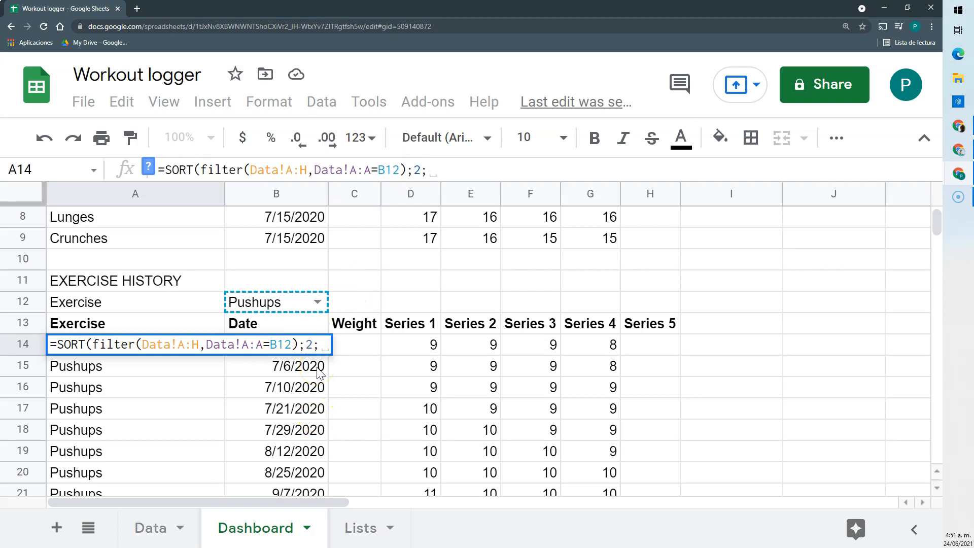
type("FALSE")
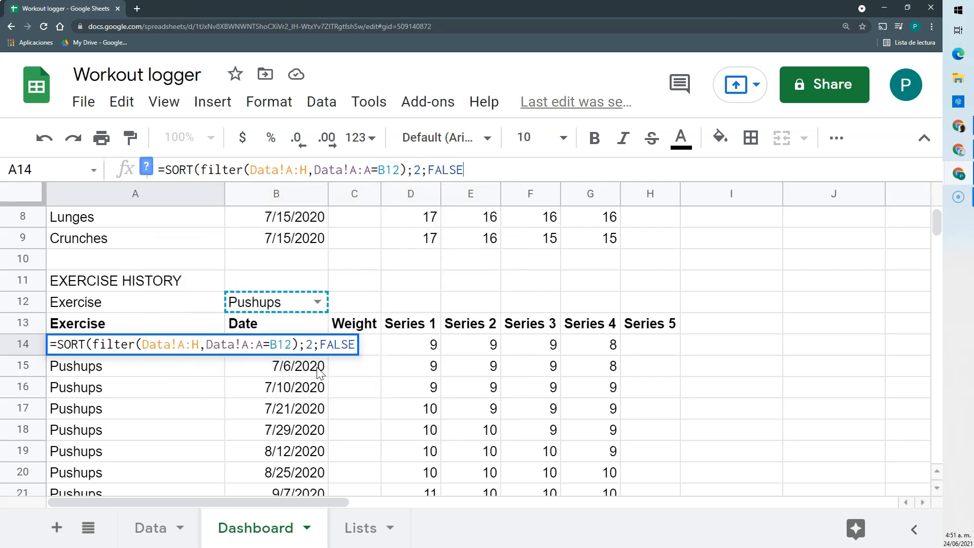
type(")")
key("Return")
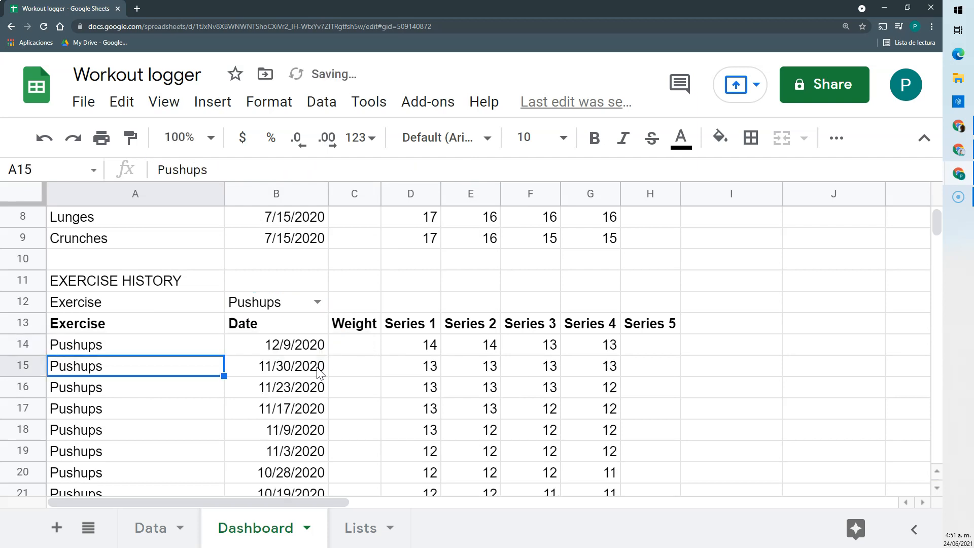
Examine the sorted Pushups history, comparing dates and series values across the full list A14:G33.
left_click(299, 344)
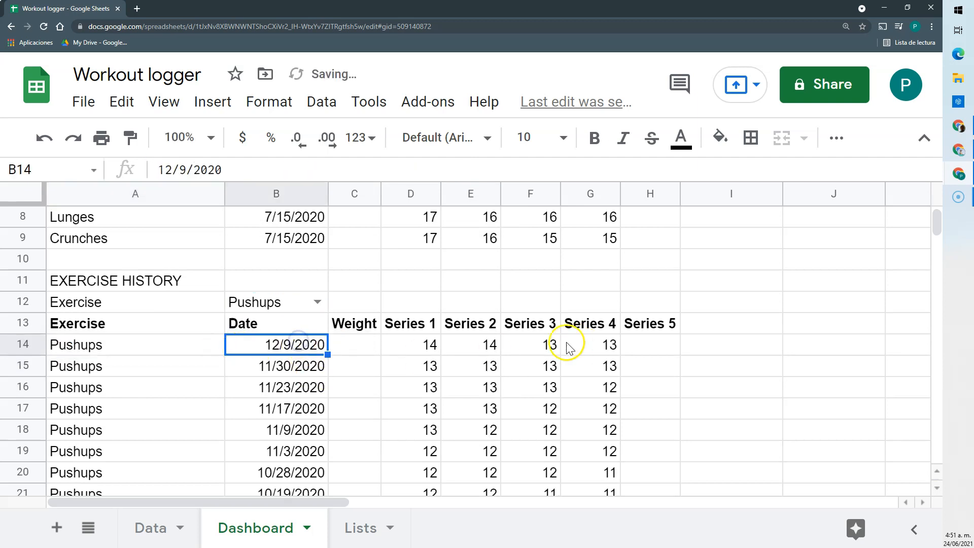
scroll(558, 360, "down", 1)
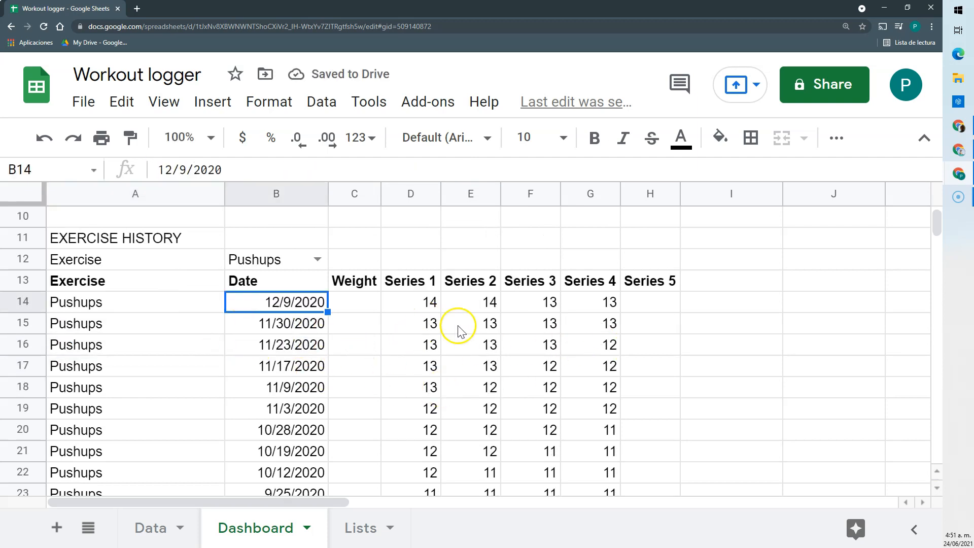
left_click(431, 304)
scroll(434, 310, "down", 1)
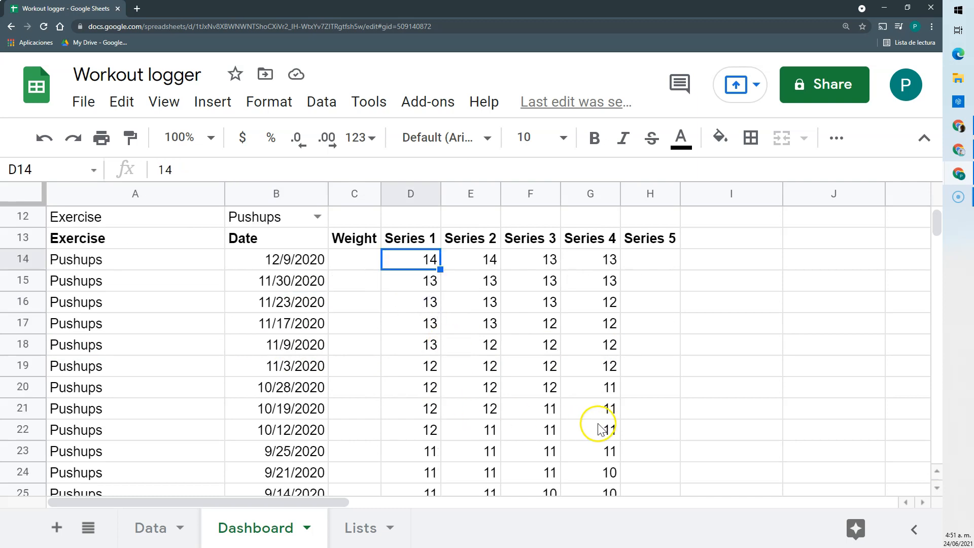
scroll(555, 406, "up", 1)
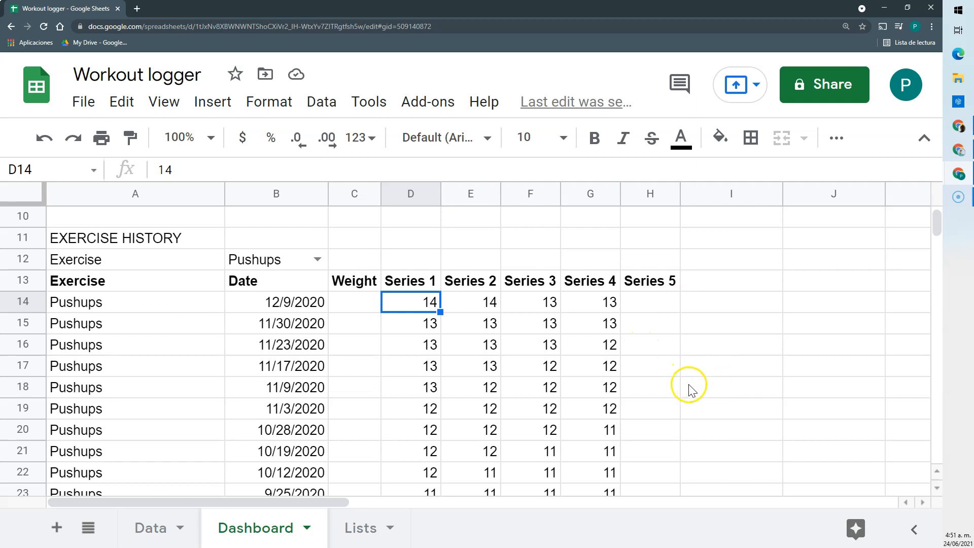
scroll(633, 426, "up", 3)
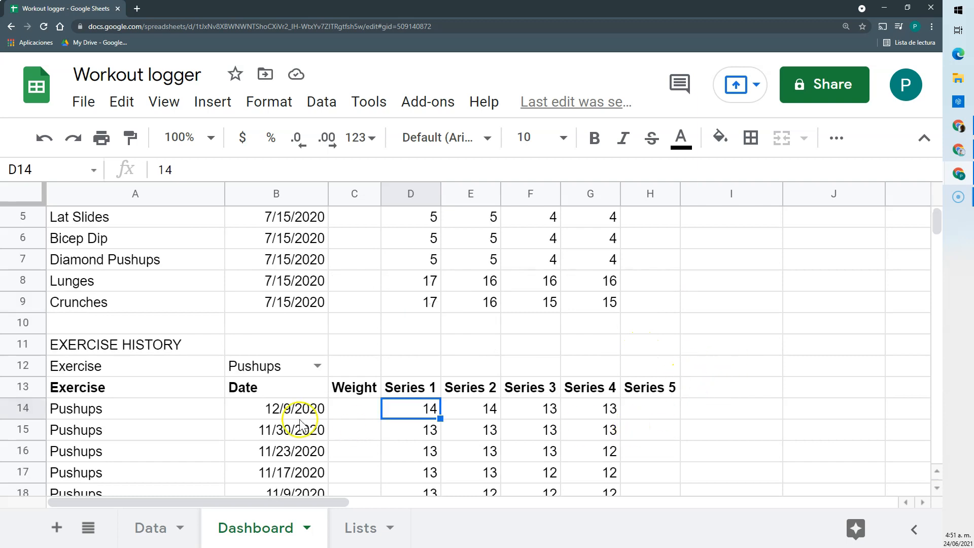
scroll(192, 393, "up", 2)
left_click(326, 378)
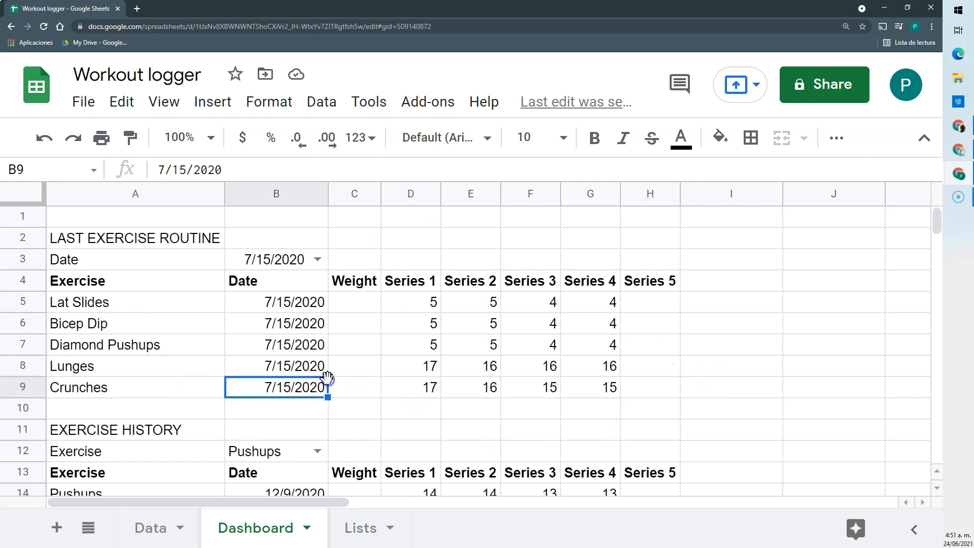
key("ctrl+minus")
key("ctrl+minus")
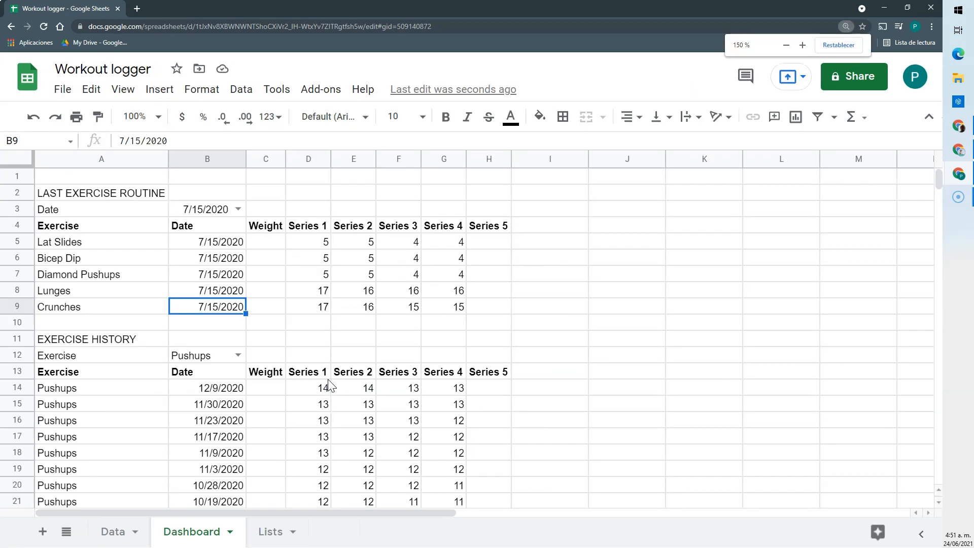
scroll(325, 381, "down", 3)
left_click_drag(102, 238, 375, 483)
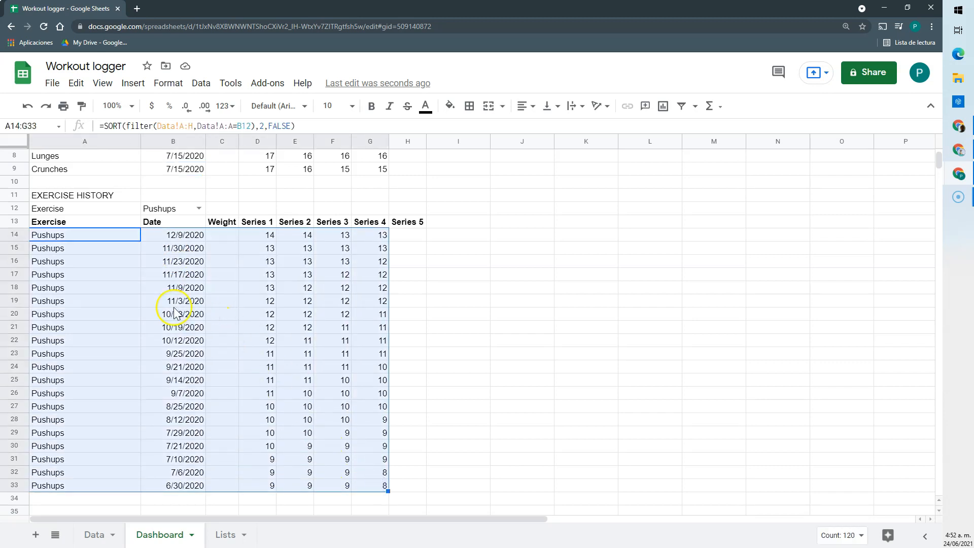
Change SORT to SORTN in the A14 history formula and read the function's argument help.
left_click(115, 234)
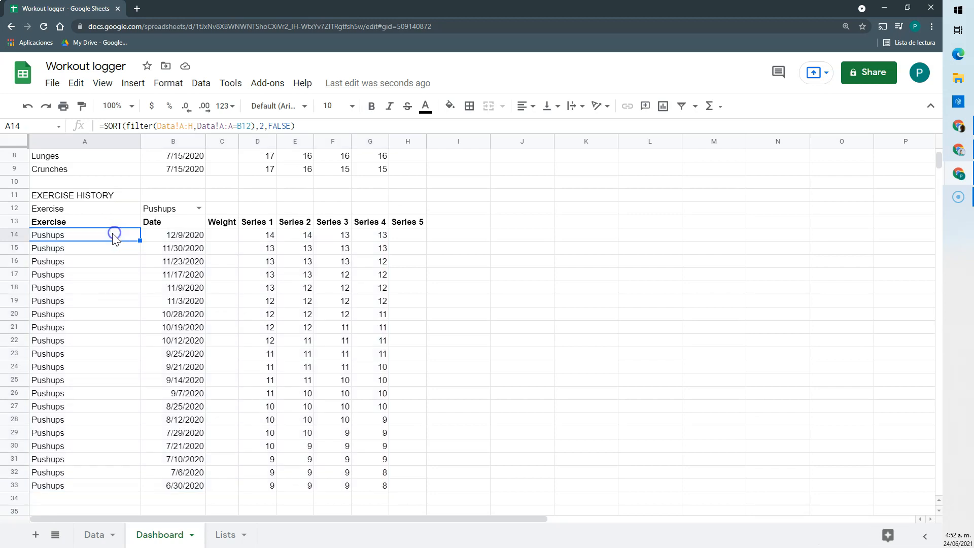
left_click(122, 126)
type("N")
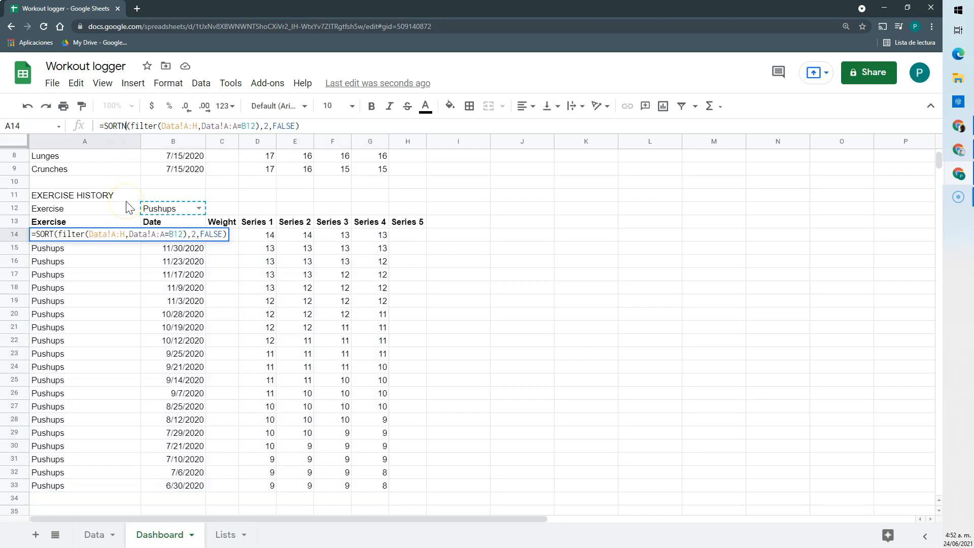
left_click(128, 153)
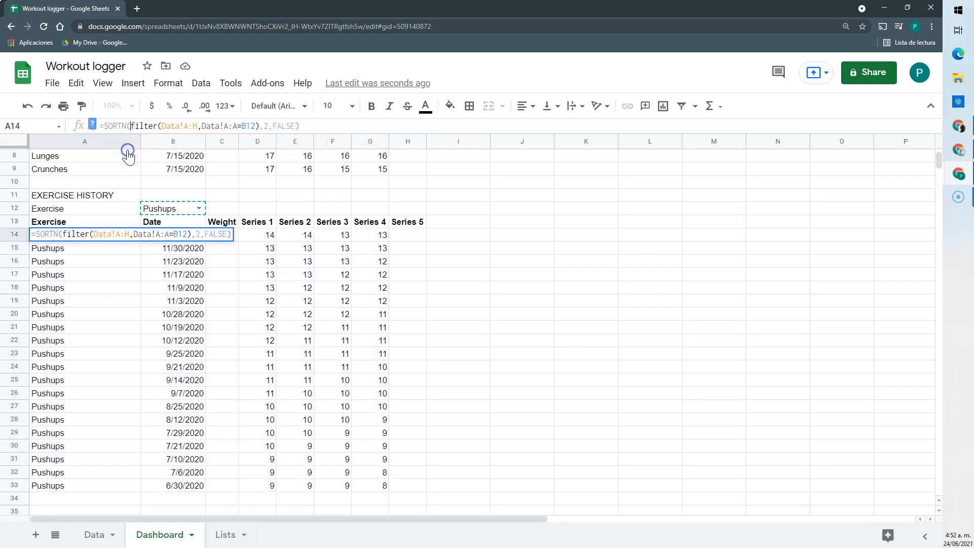
left_click(92, 125)
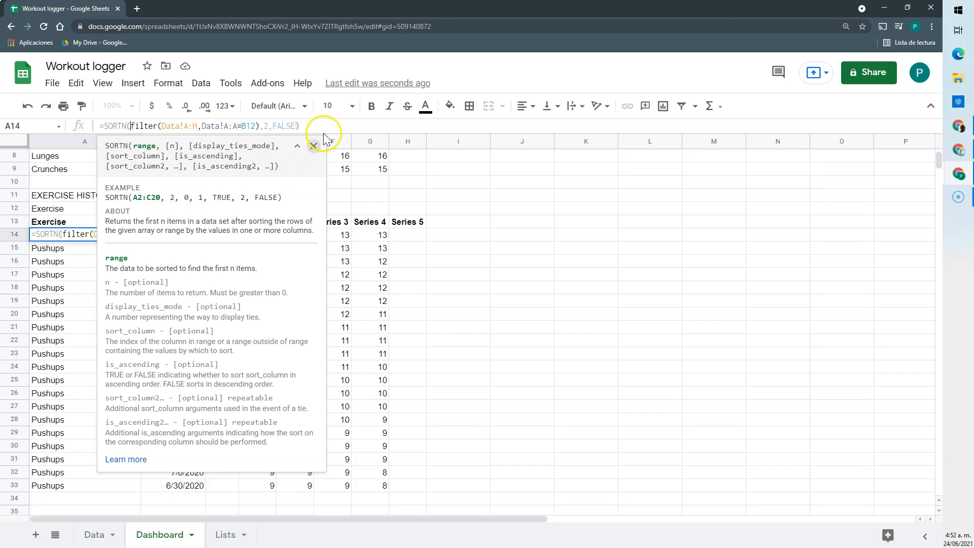
left_click(314, 146)
Add 15 as the number of items and 0 as the ties mode to the SORTN formula in A14.
key("ctrl+plus")
key("ctrl+plus")
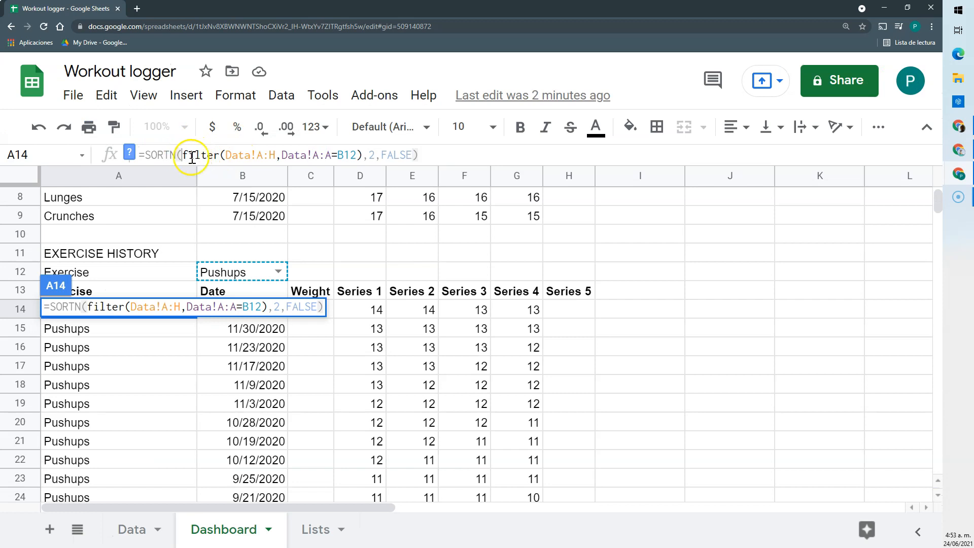
left_click(363, 154)
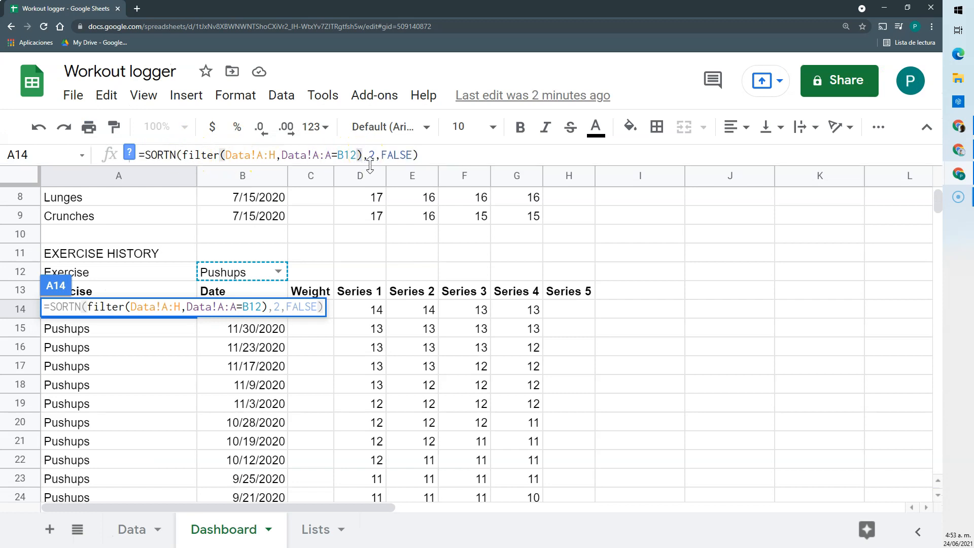
type(",")
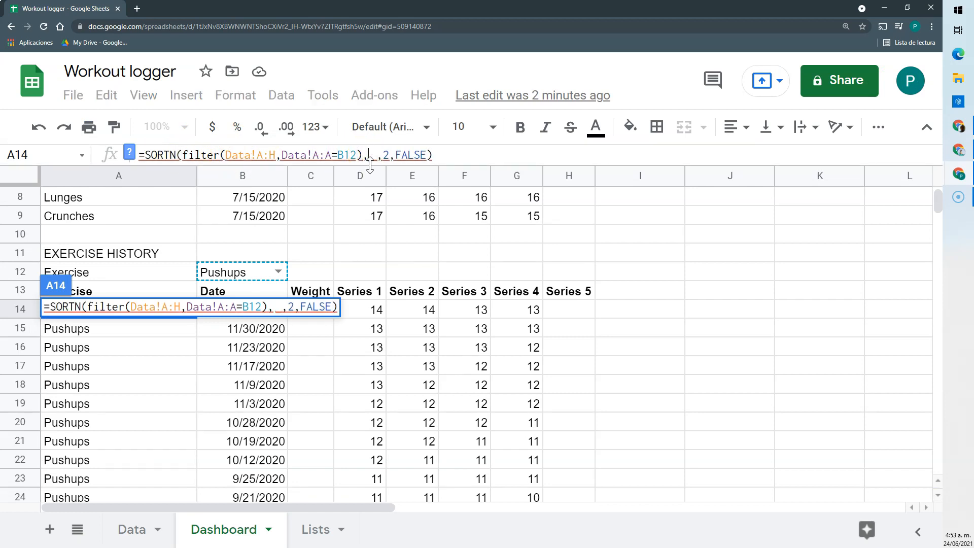
type("1")
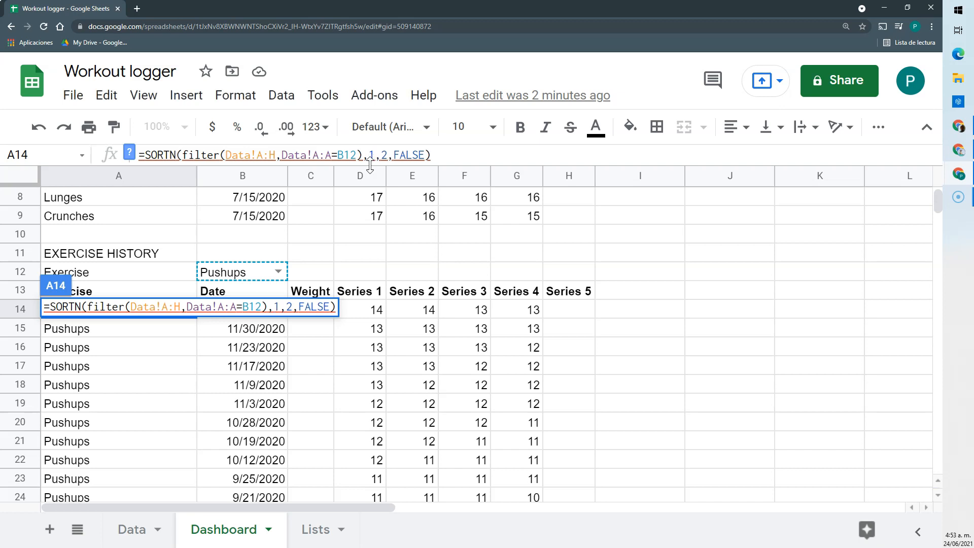
type("5,0")
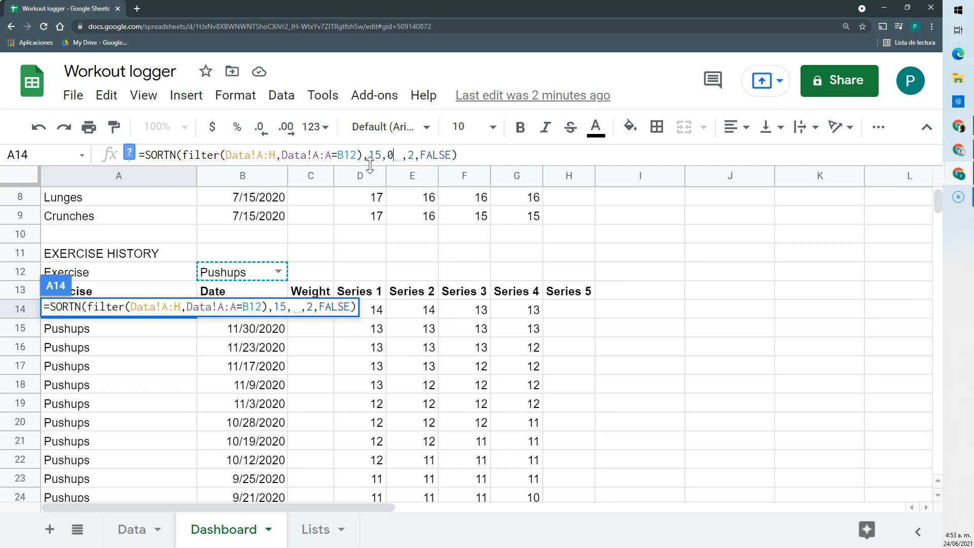
key("Return")
scroll(354, 337, "down", 1)
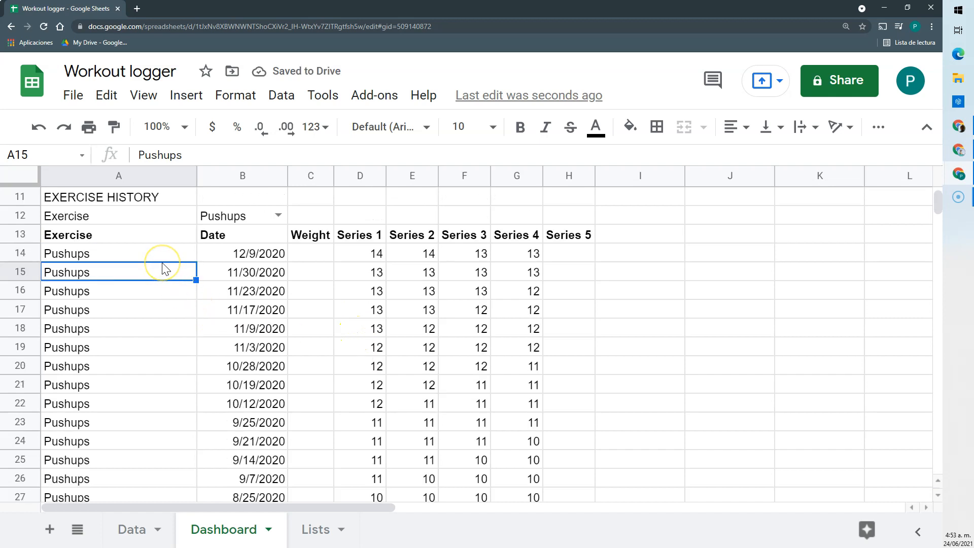
key("ctrl+minus")
key("ctrl+minus")
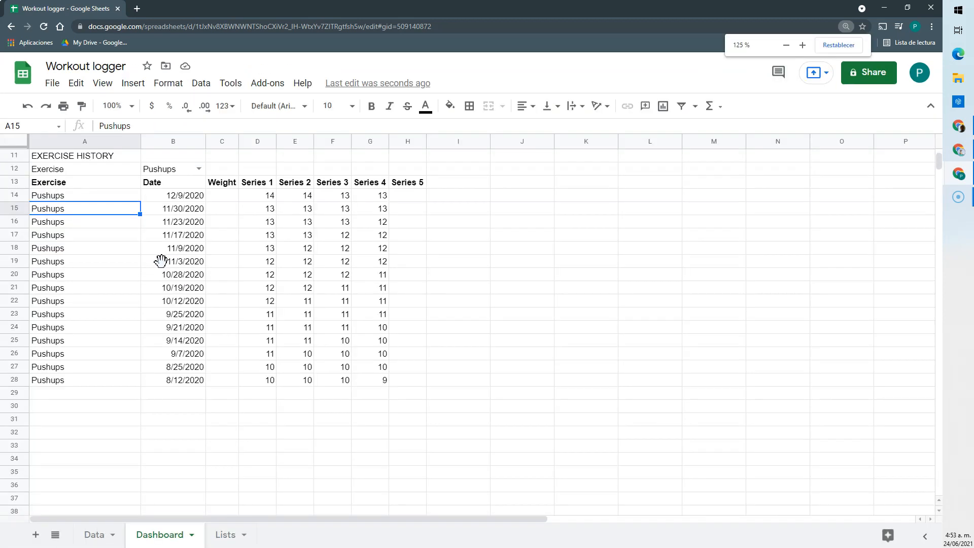
Look over the Dashboard's routine and history sections, check the Data sheet, and return to the Dashboard.
scroll(161, 260, "up", 3)
left_click(204, 300)
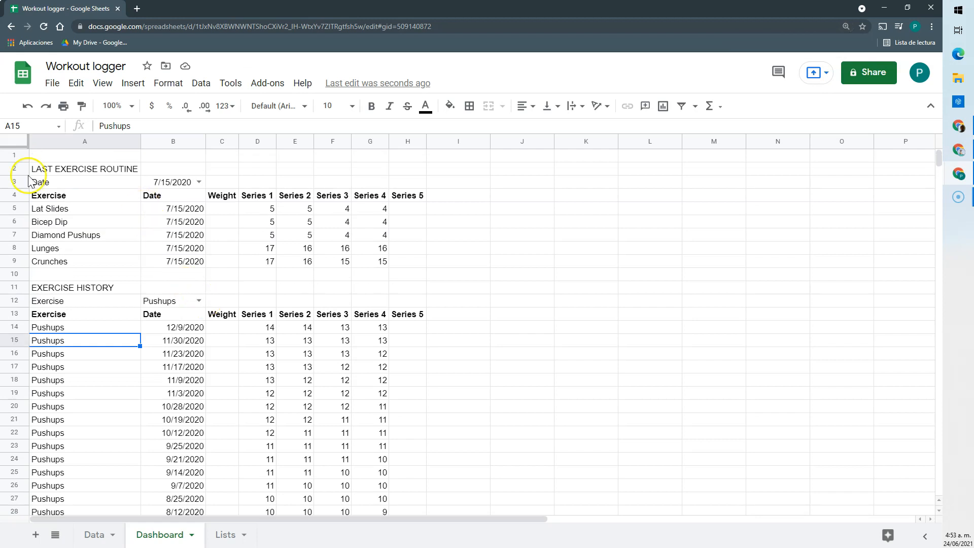
left_click(87, 534)
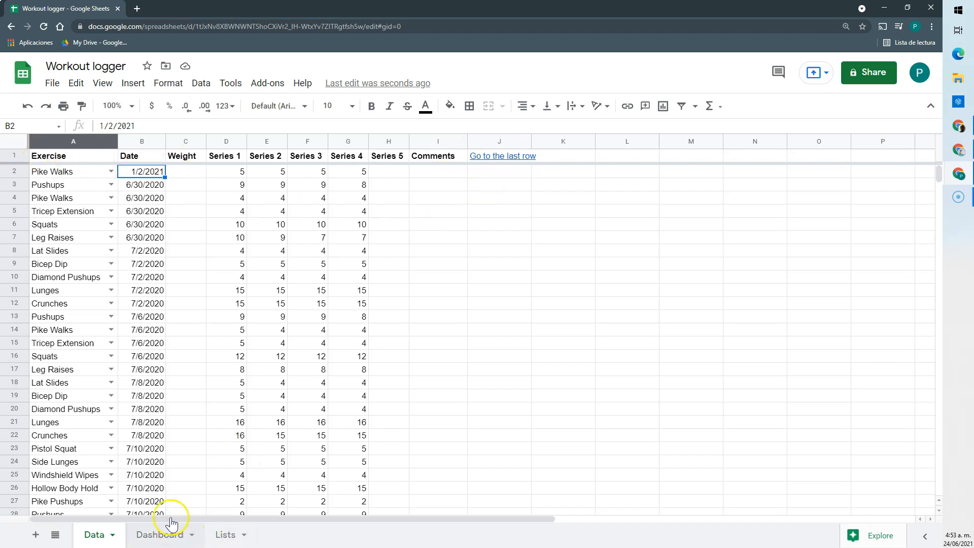
left_click(160, 535)
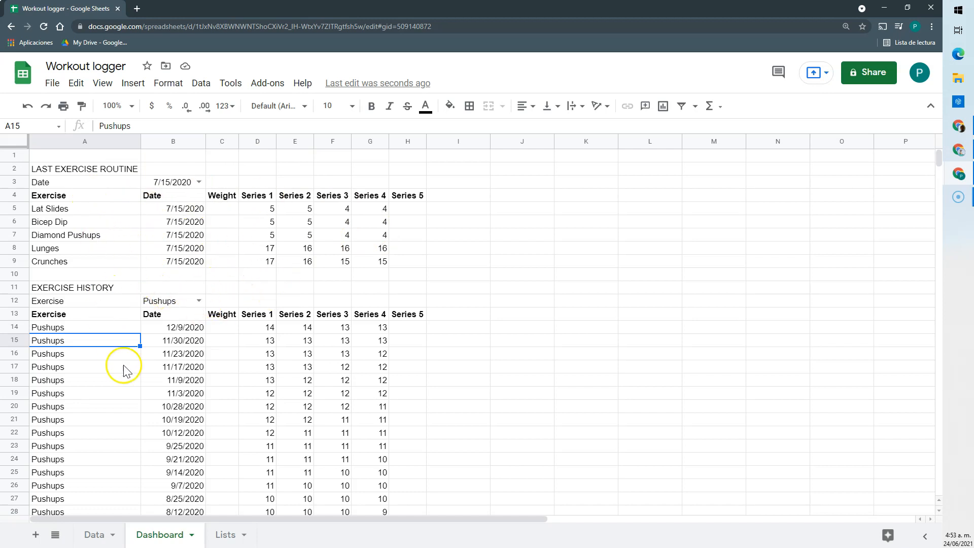
Choose Pike Walks from the exercise dropdown in B12 and compare the series values and weight cells of its history rows.
left_click(199, 300)
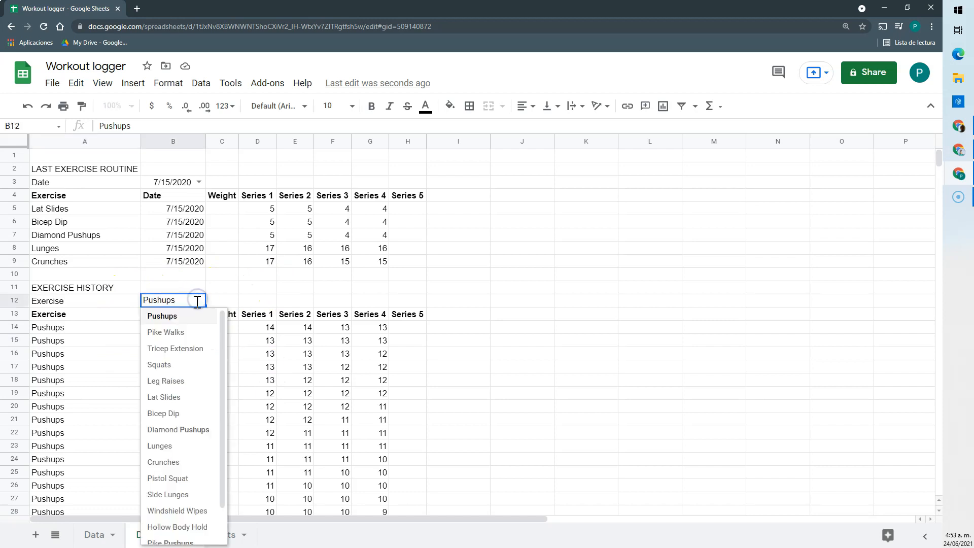
left_click(184, 333)
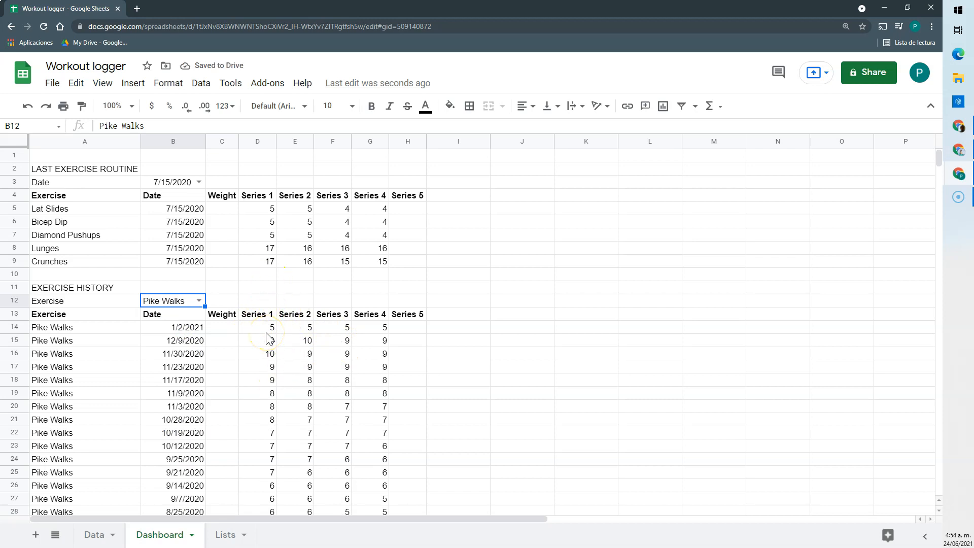
left_click_drag(261, 327, 385, 328)
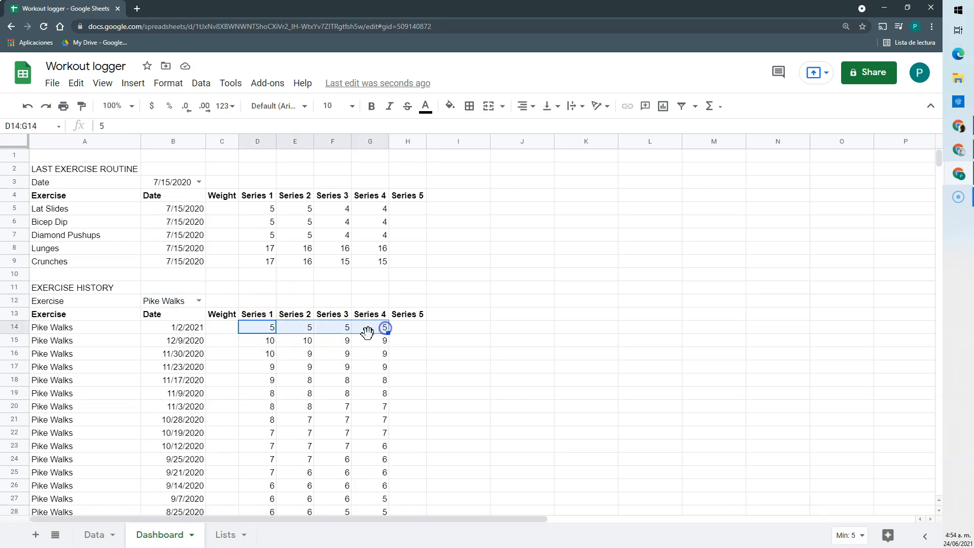
left_click(318, 349)
left_click_drag(256, 340, 373, 338)
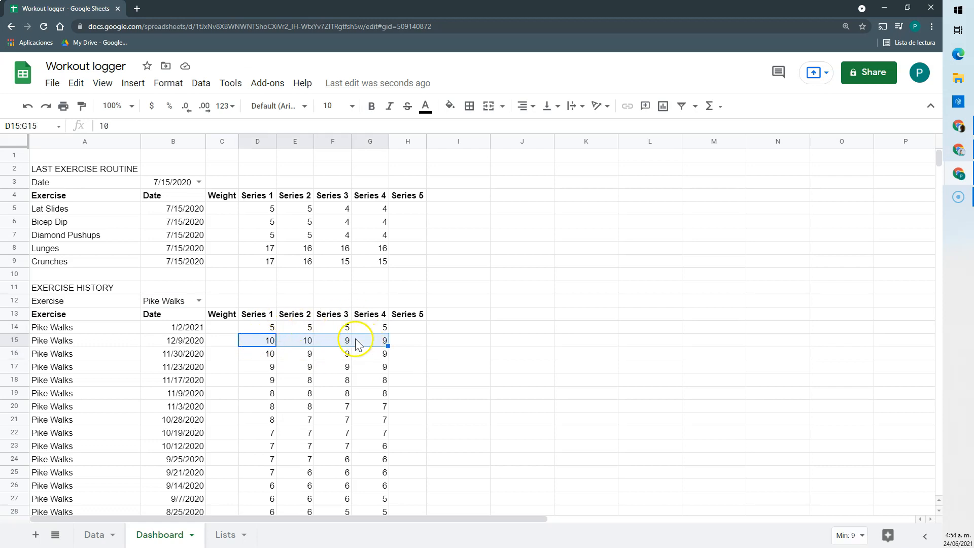
left_click_drag(221, 328, 228, 498)
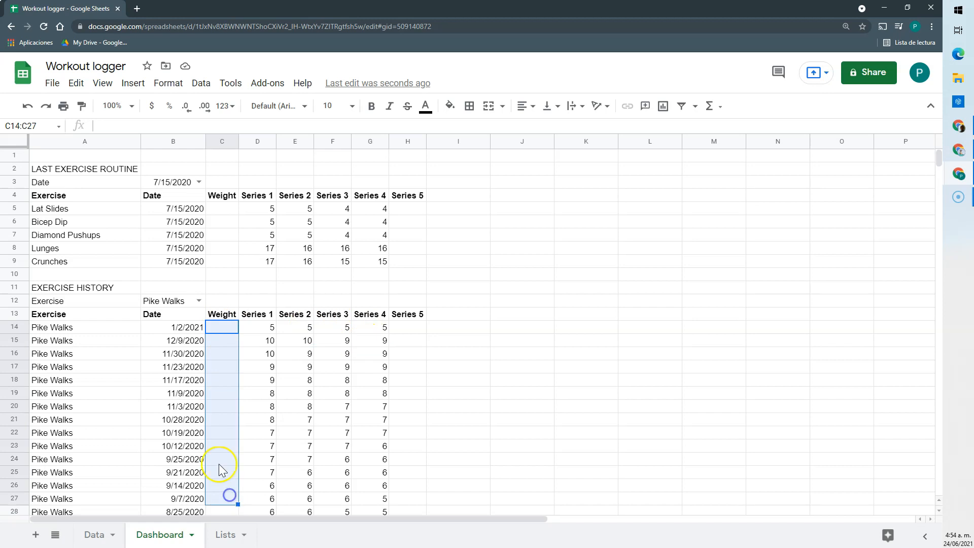
left_click(224, 340)
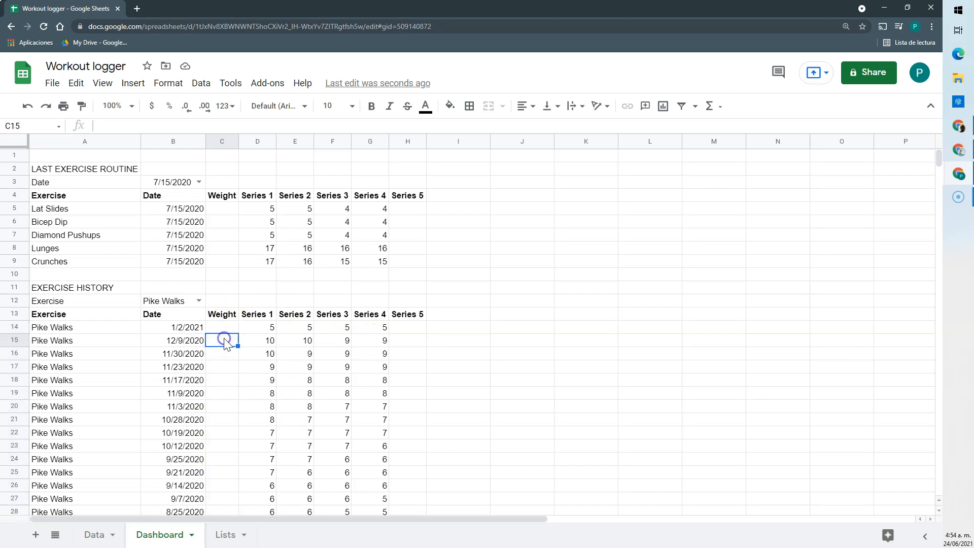
left_click(228, 355)
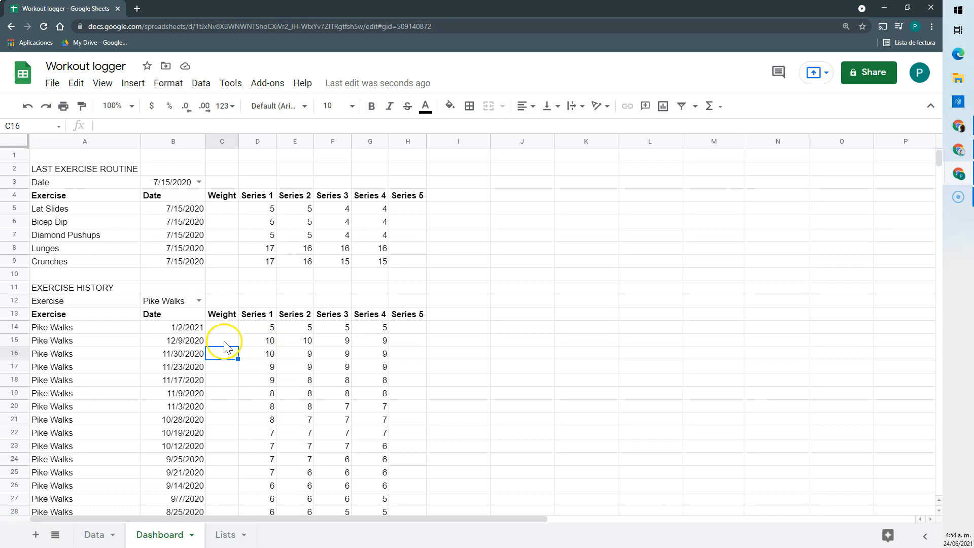
left_click(231, 287)
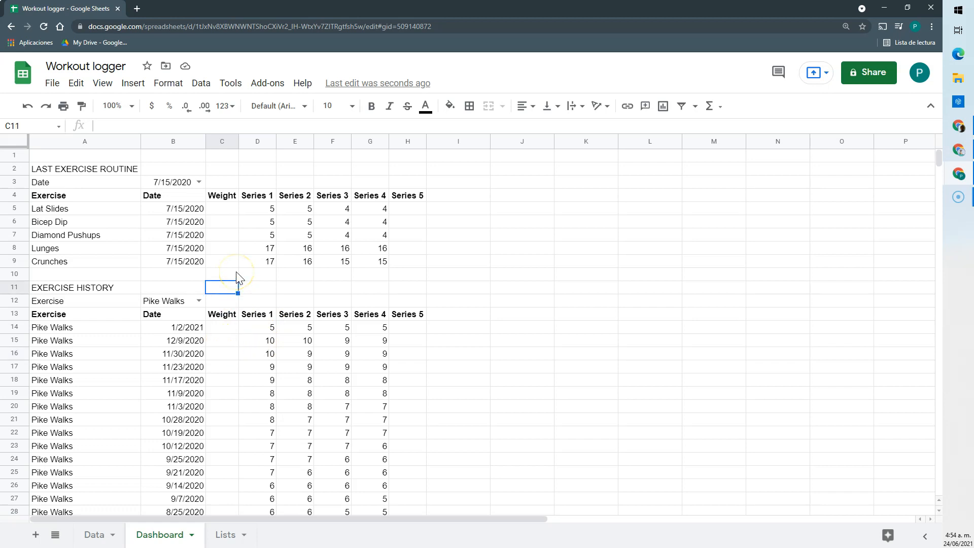